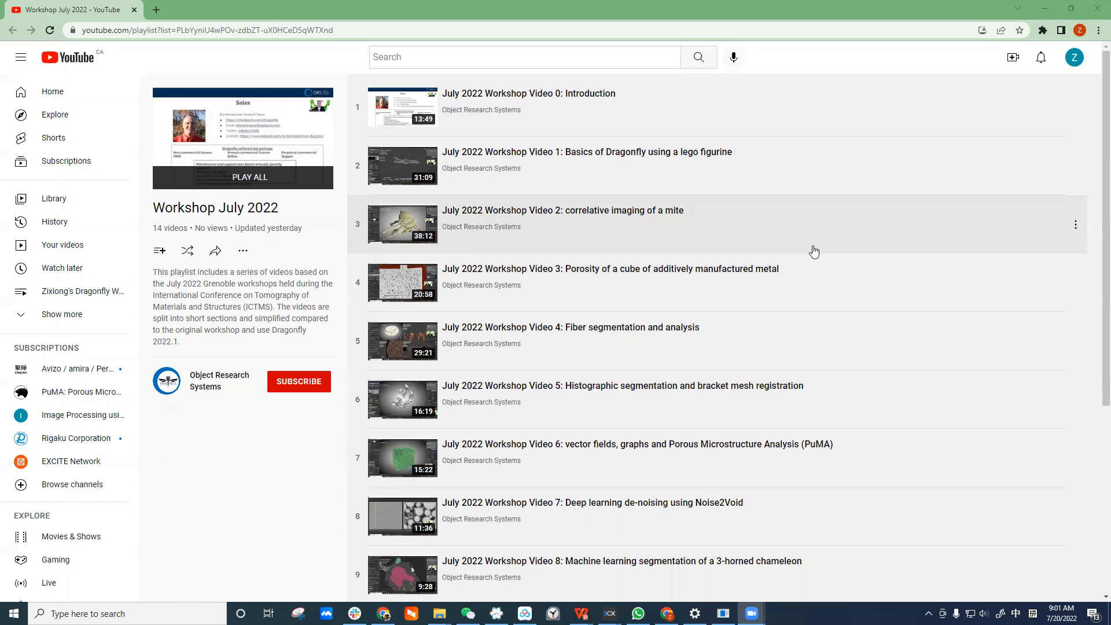
Step: Look through the full list of Workshop July 2022 playlist videos and highlight the playlist's web address
left_click_drag(1103, 109, 1096, 344)
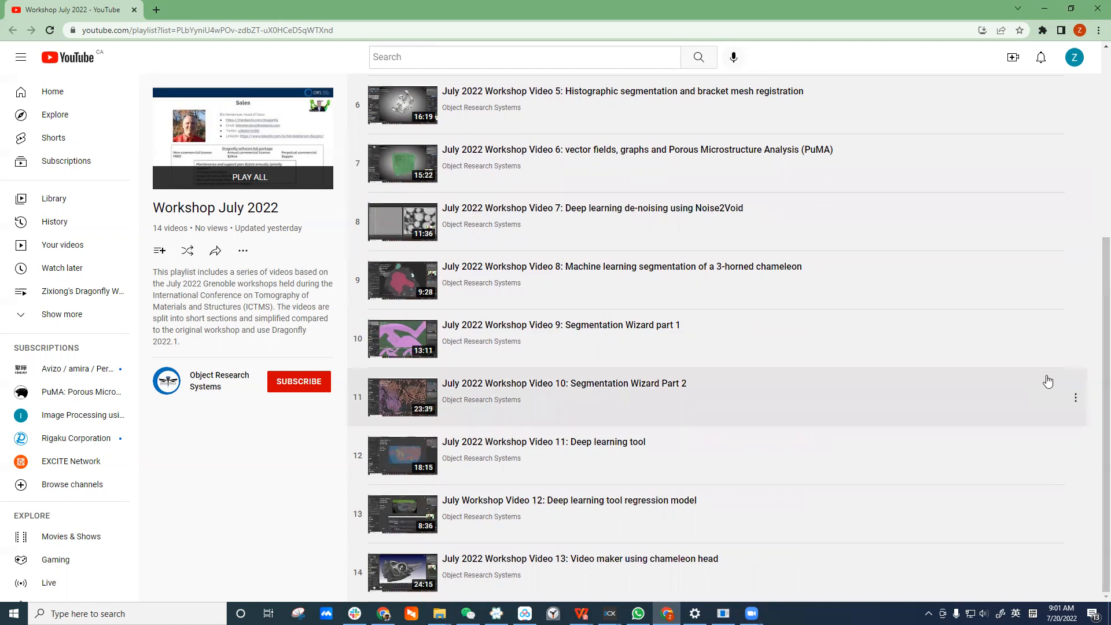
mouse_move(751, 612)
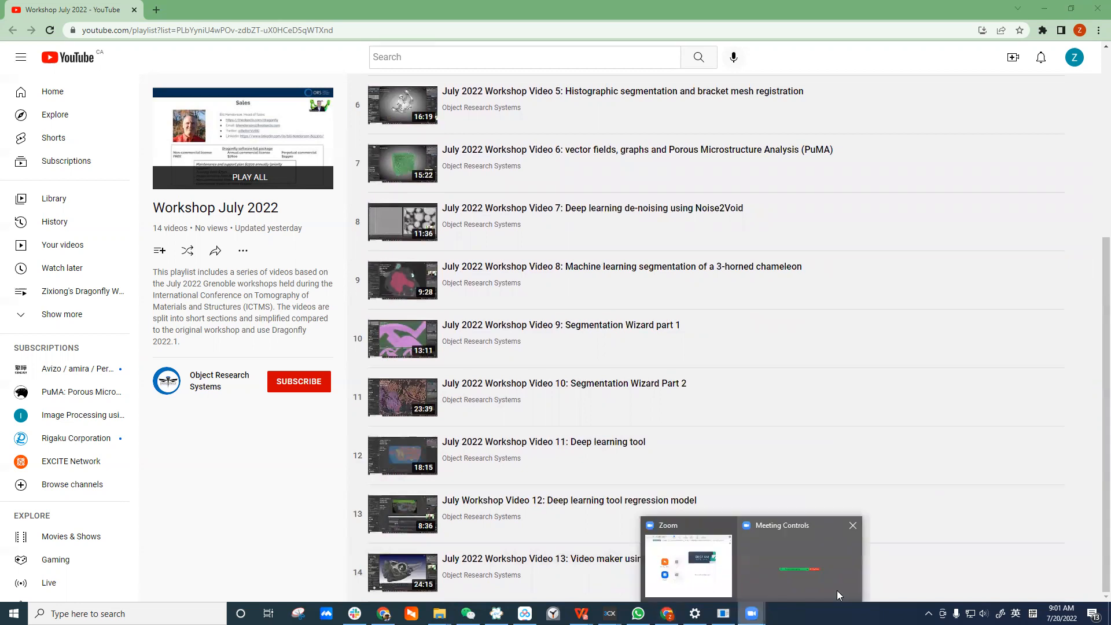
left_click(750, 559)
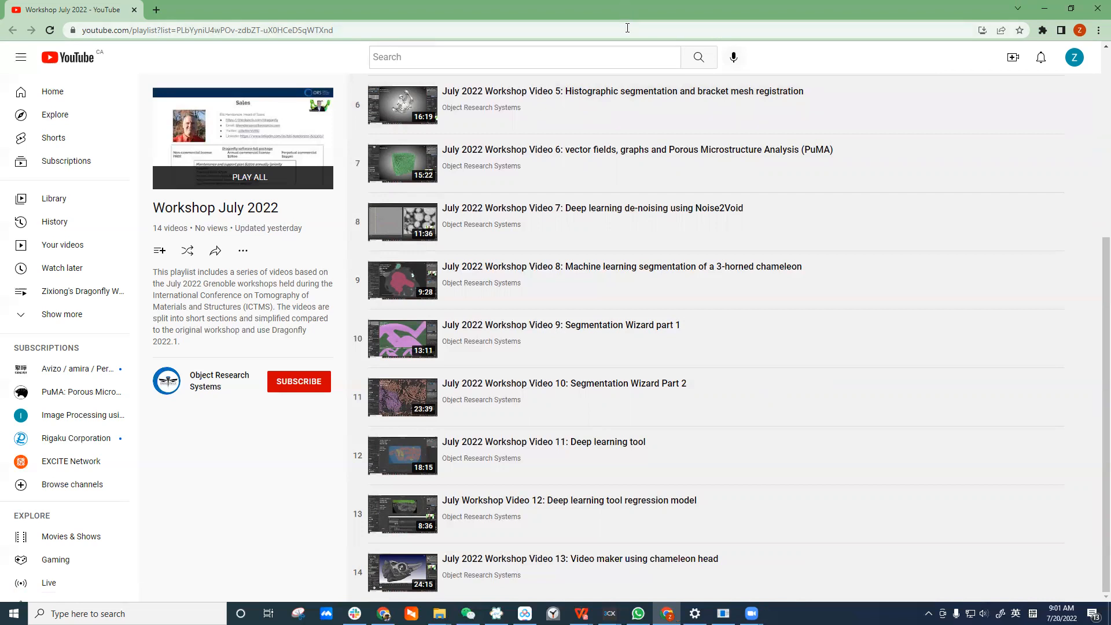
key("ctrl+l")
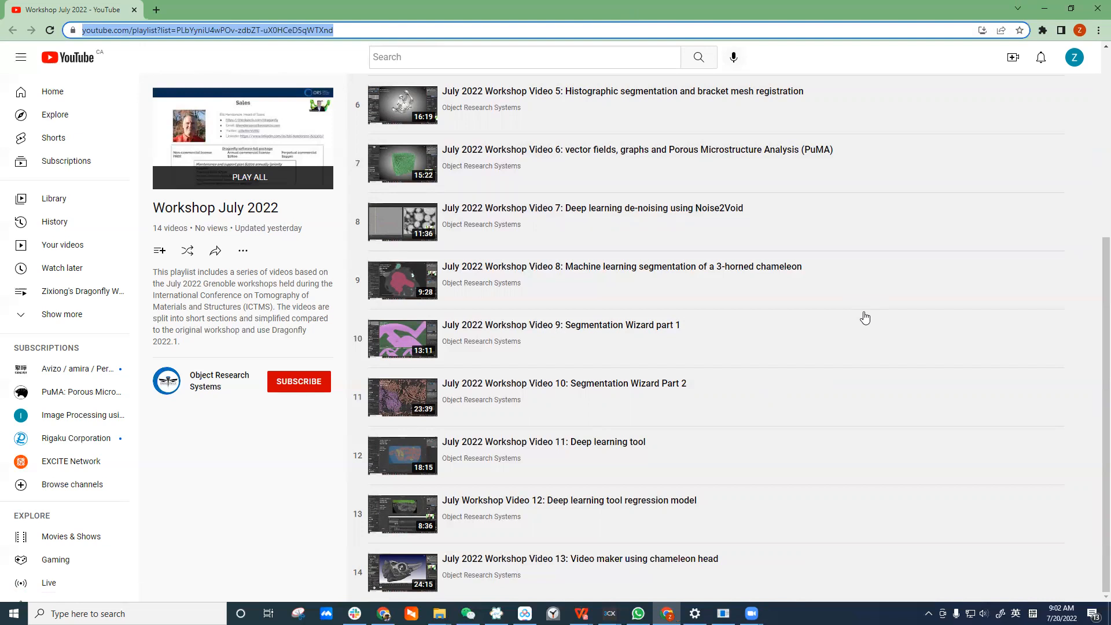
Step: Switch to Neytiri Workstation and generate an artificial 8-bit image of 100 × 100 × 100 pixels with Gaussian noise
mouse_move(751, 614)
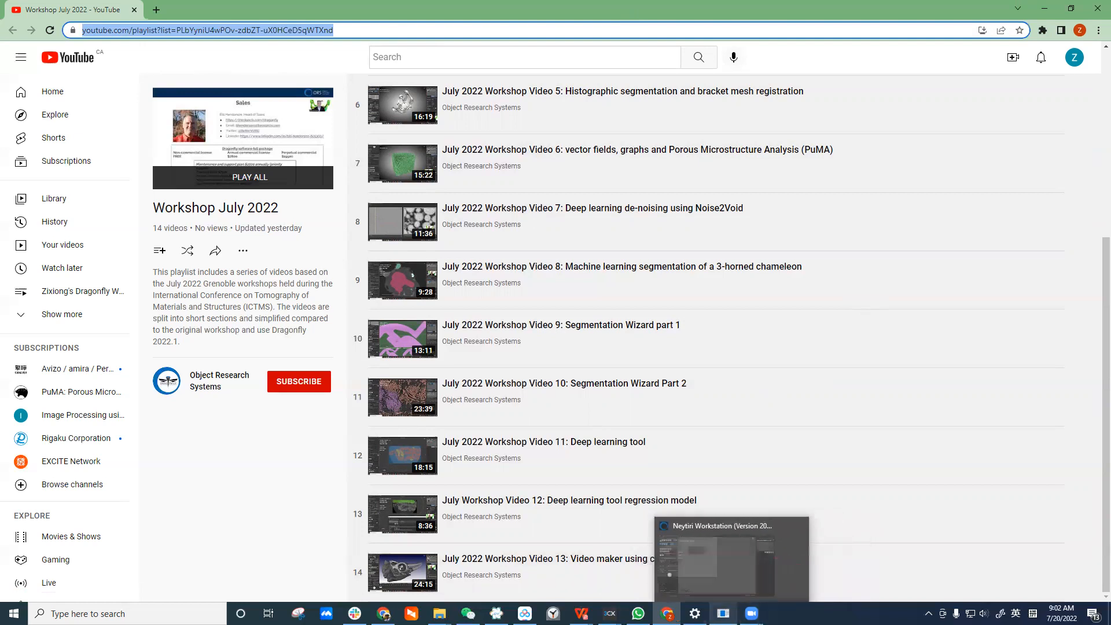
left_click(723, 559)
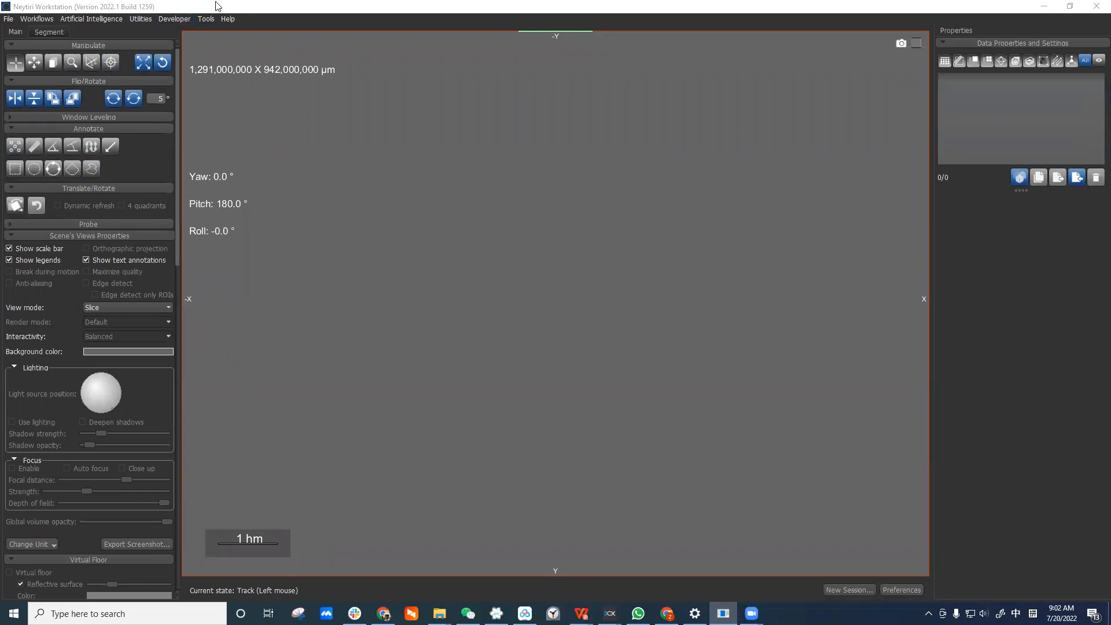
left_click(182, 21)
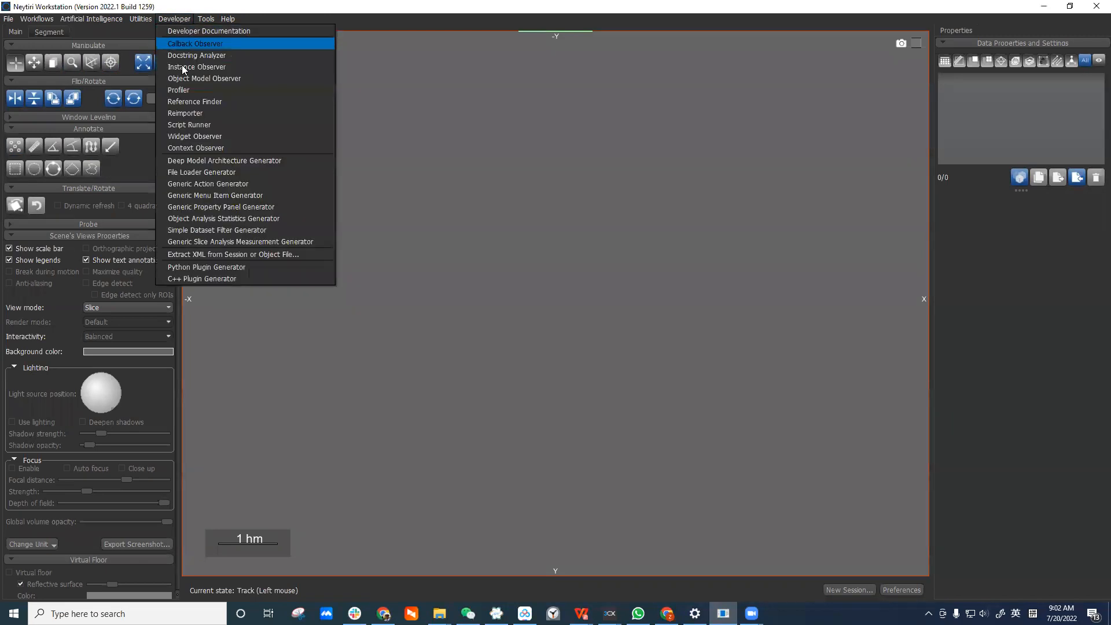
mouse_move(145, 18)
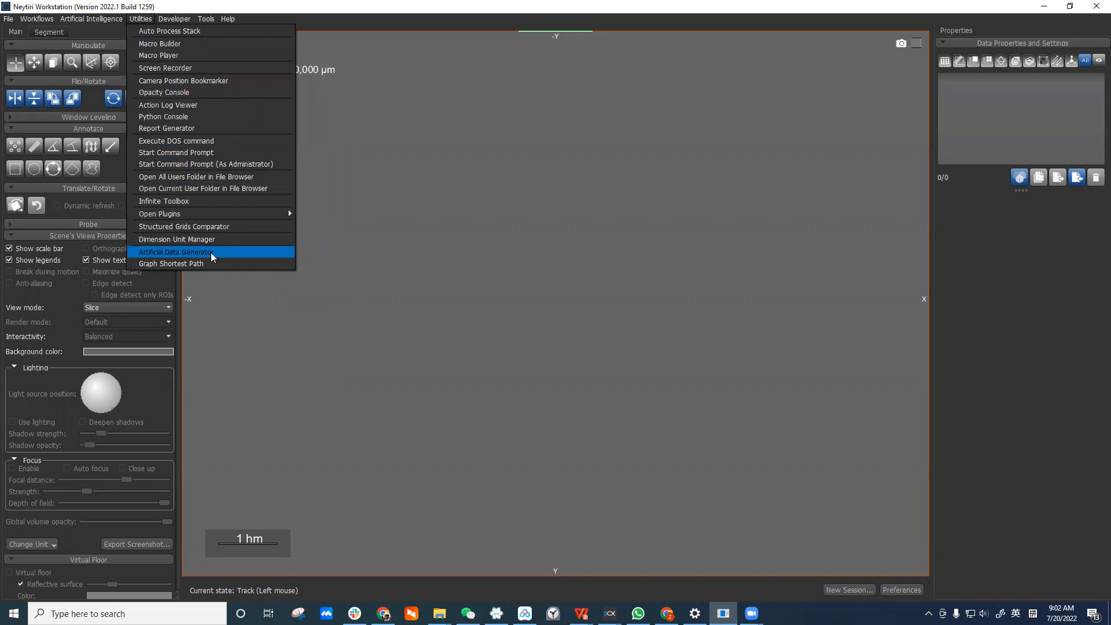
left_click(236, 257)
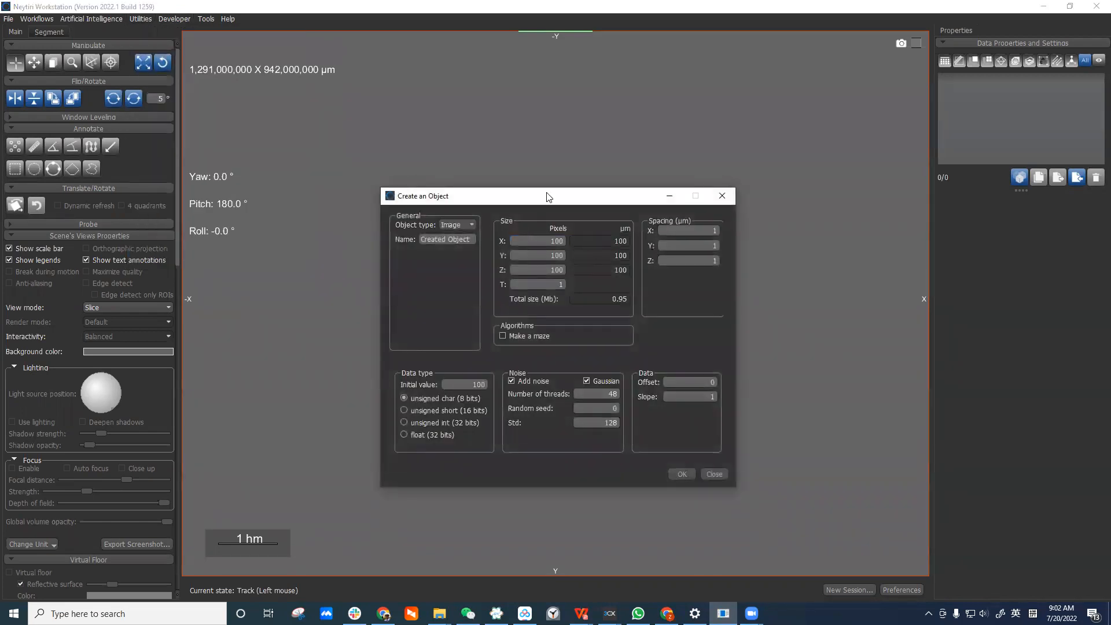
left_click(471, 144)
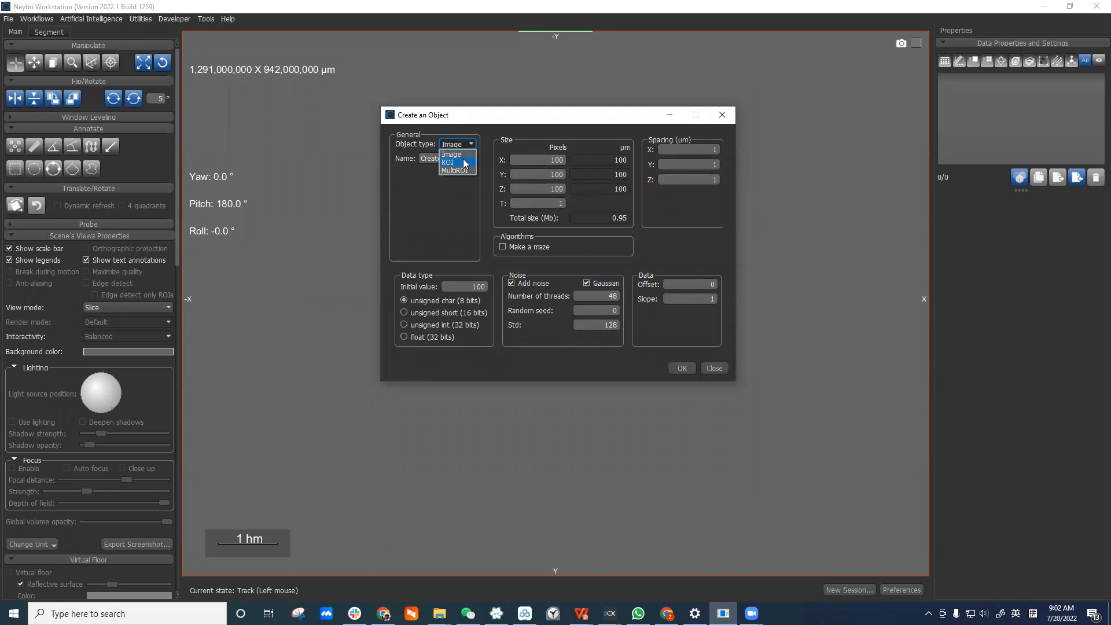
left_click(454, 154)
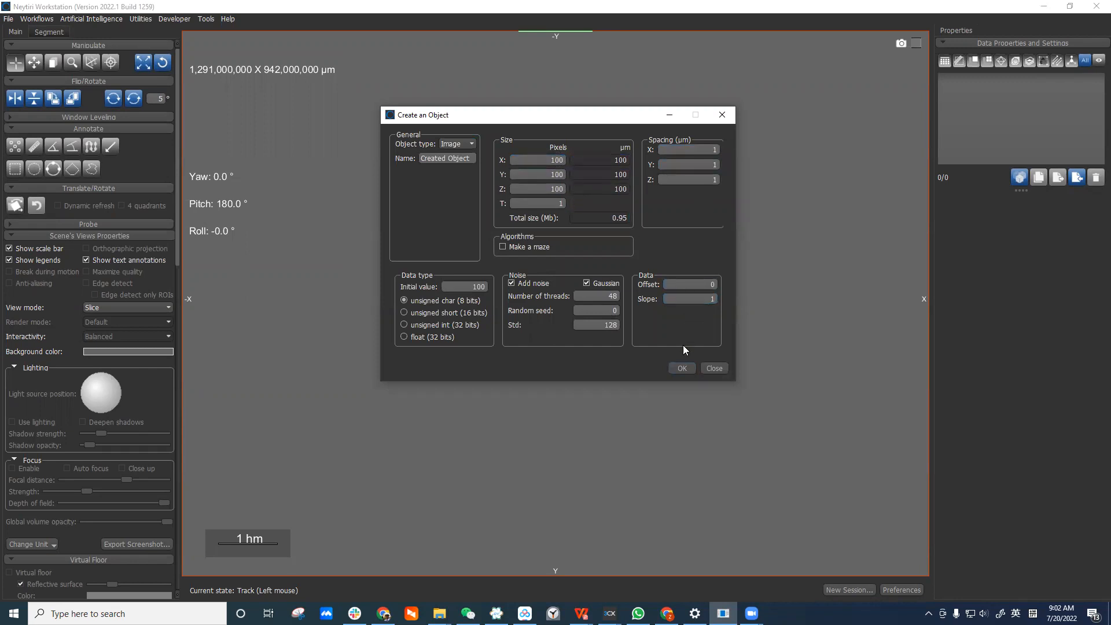
left_click(682, 369)
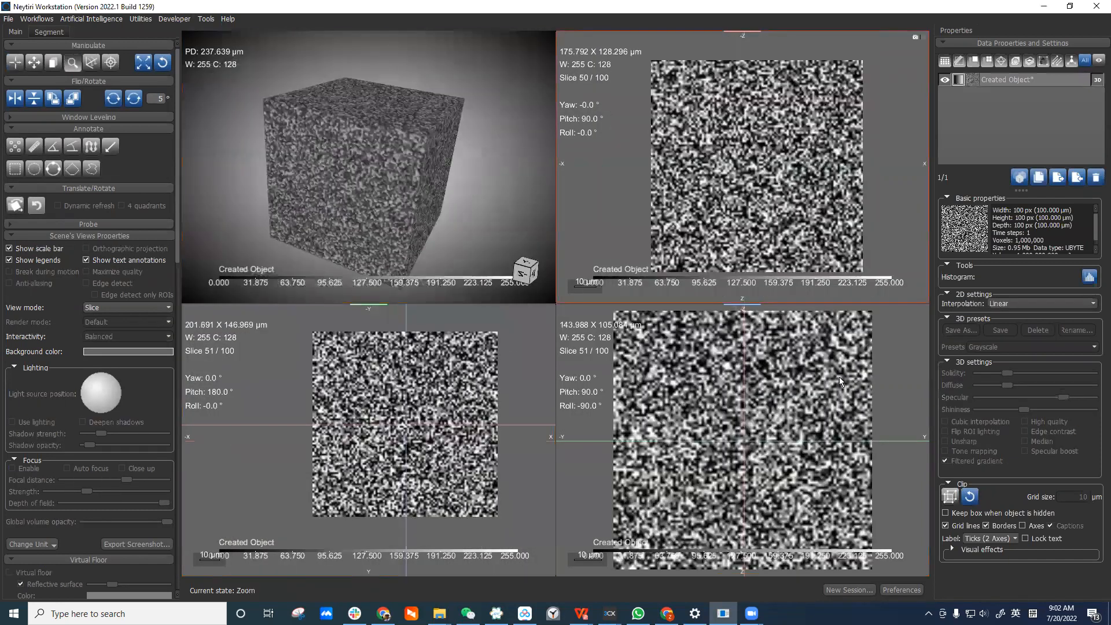
Step: Create a new single region of interest with the Created Object geometry, leaving Multi-ROI off
left_click(44, 20)
left_click(46, 33)
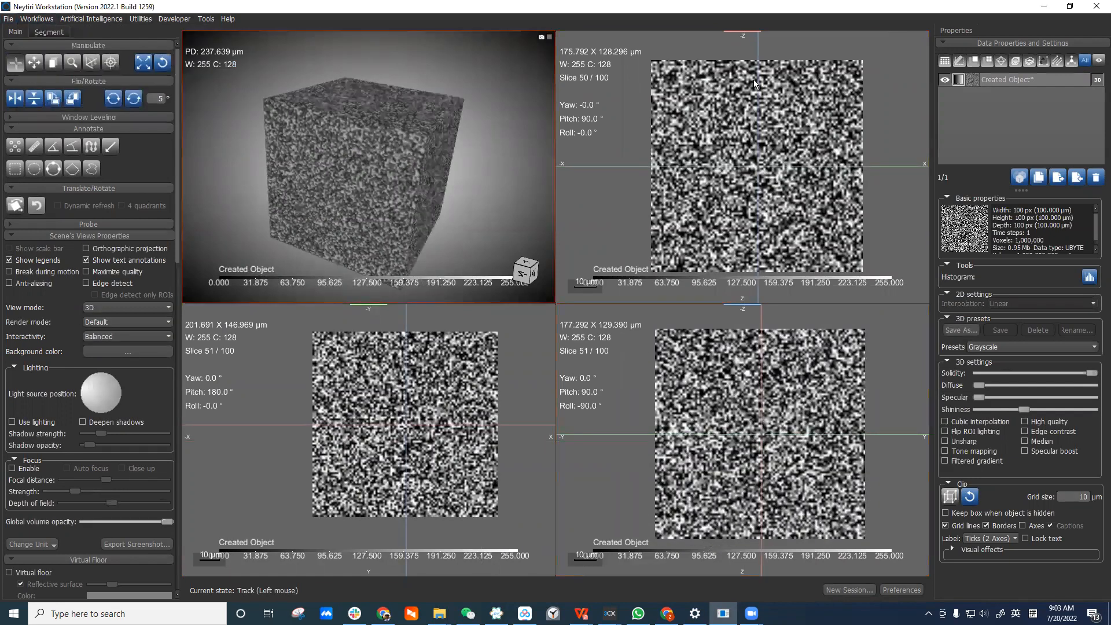
left_click(54, 33)
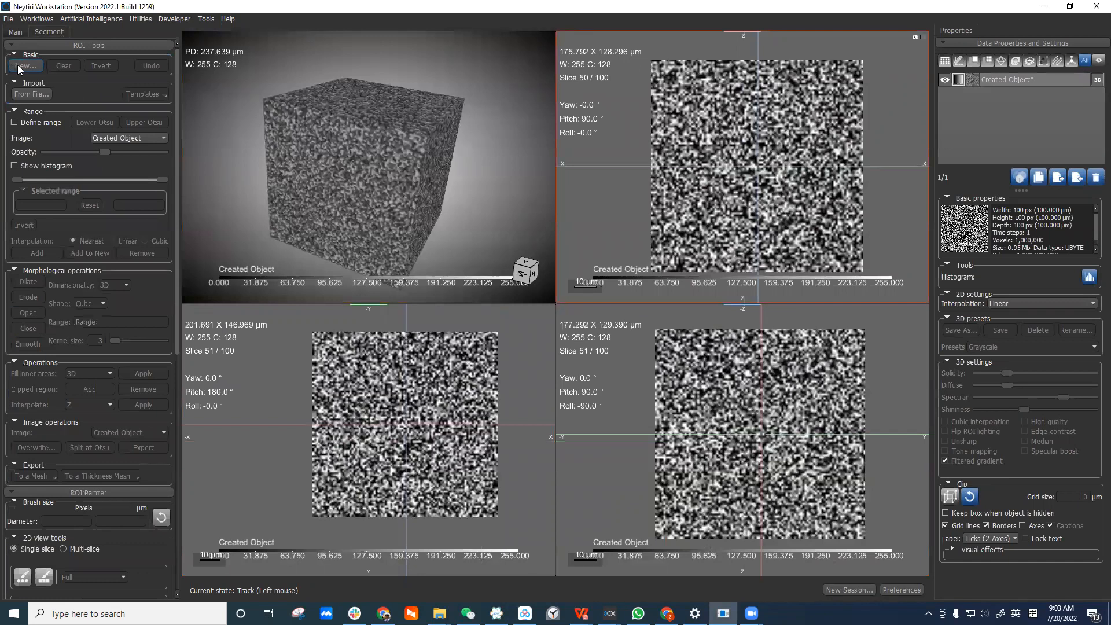
left_click(24, 66)
left_click_drag(133, 77, 319, 90)
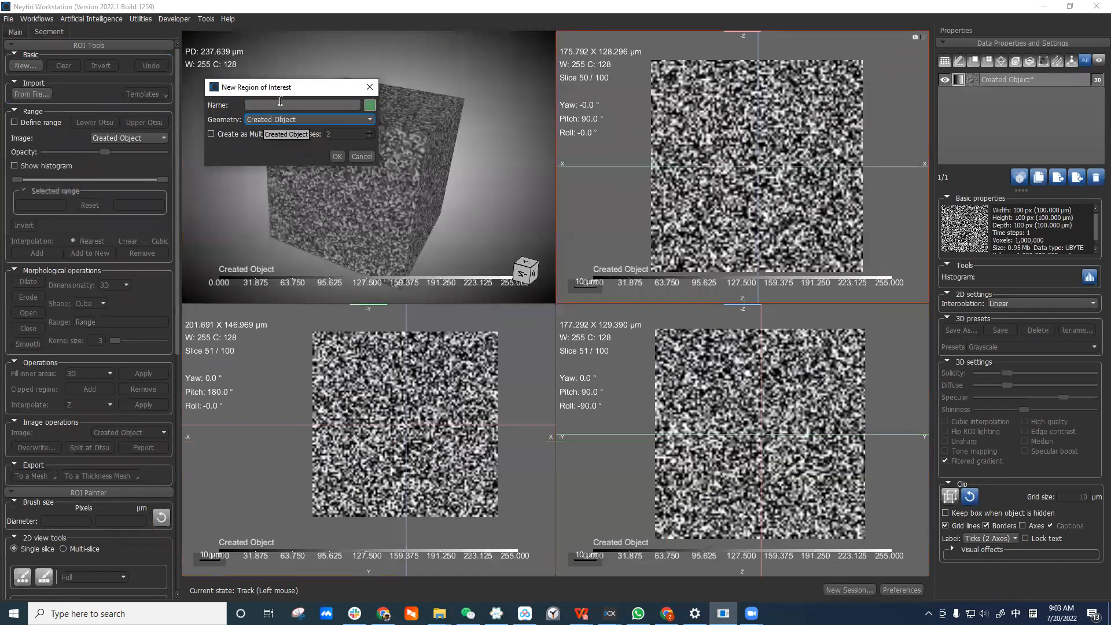
left_click(242, 134)
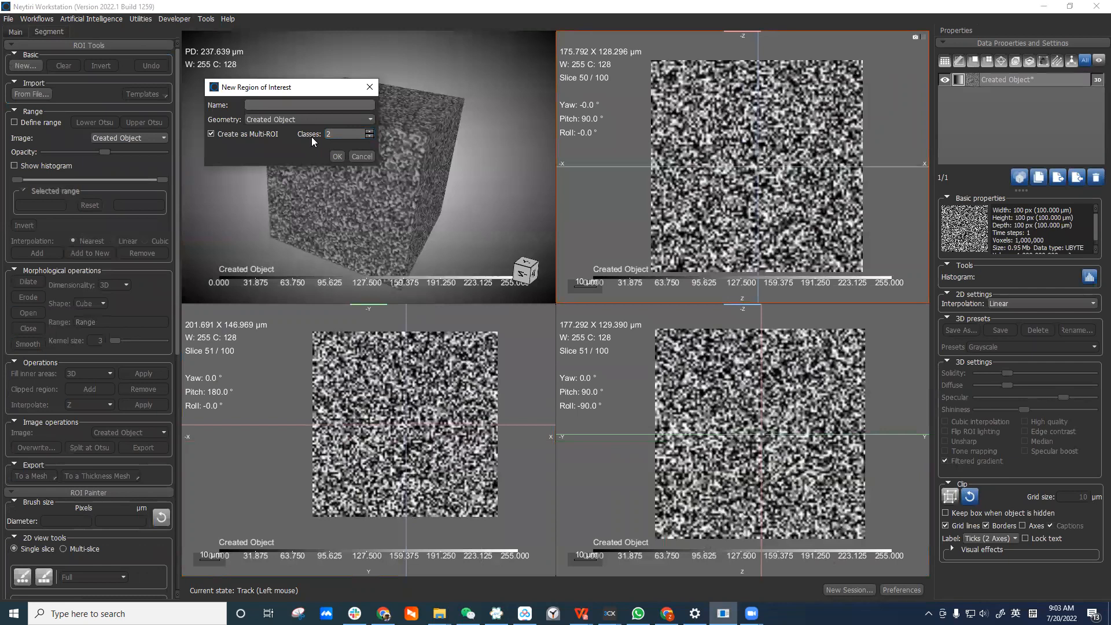
left_click(240, 136)
key("shift")
key("Tab")
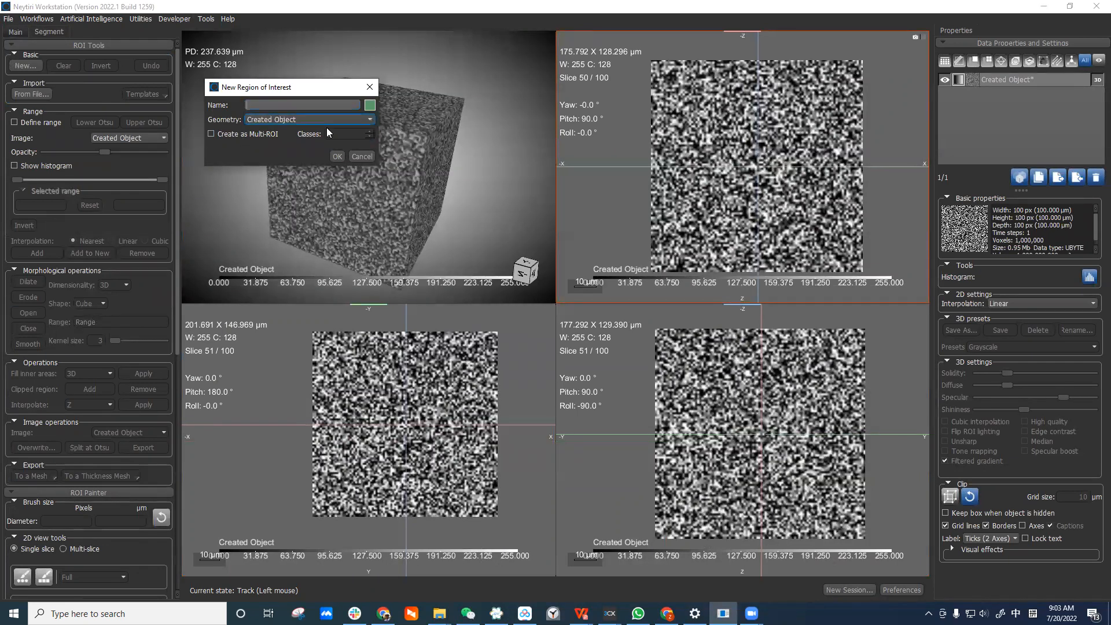
left_click(336, 157)
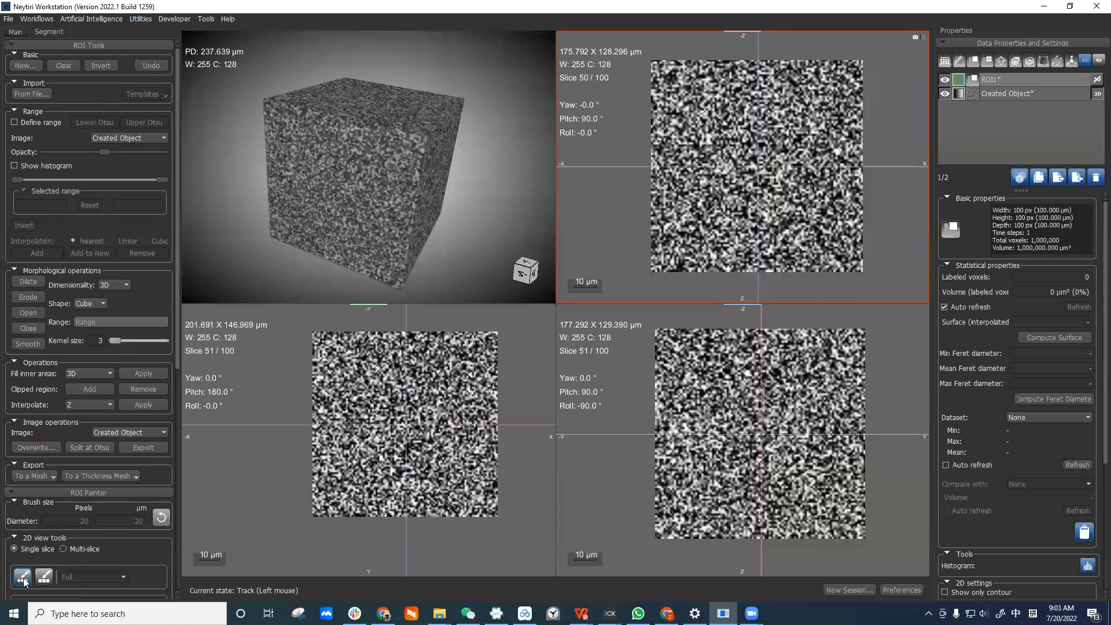
Step: Enlarge the X-Y slice view to fill the scene and centre the noise image in it
scroll(177, 287, "down", 5)
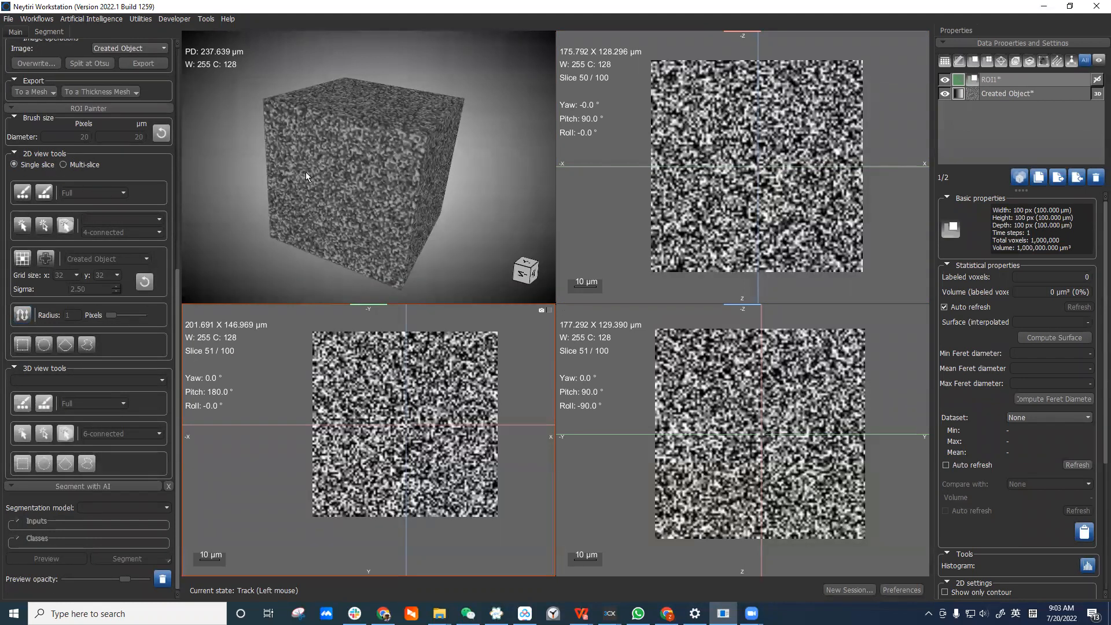
left_click(345, 168)
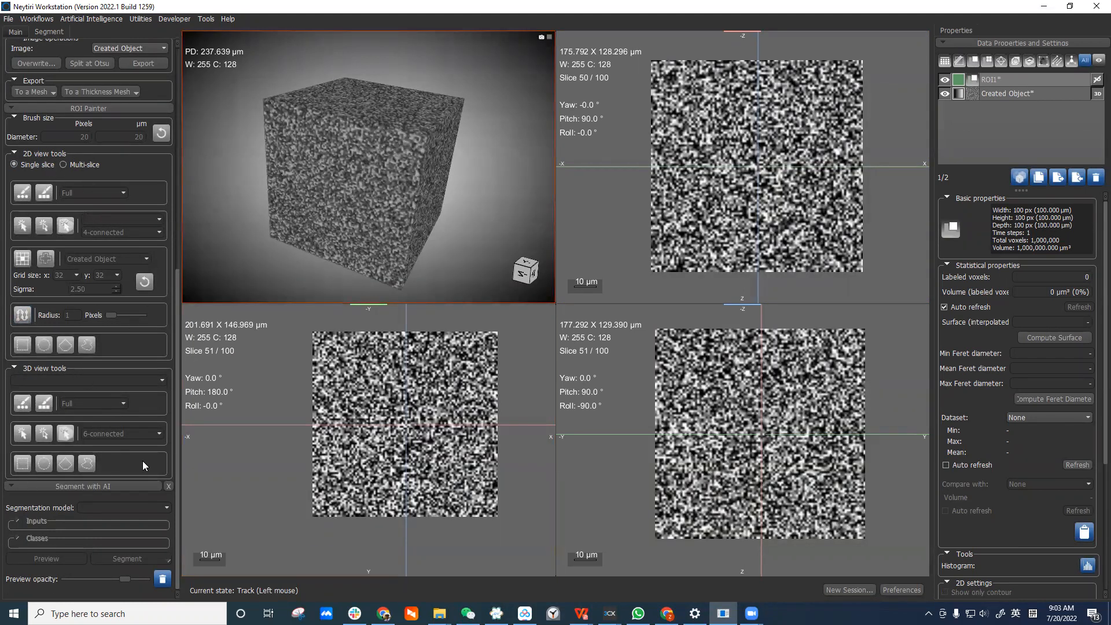
double_click(498, 379)
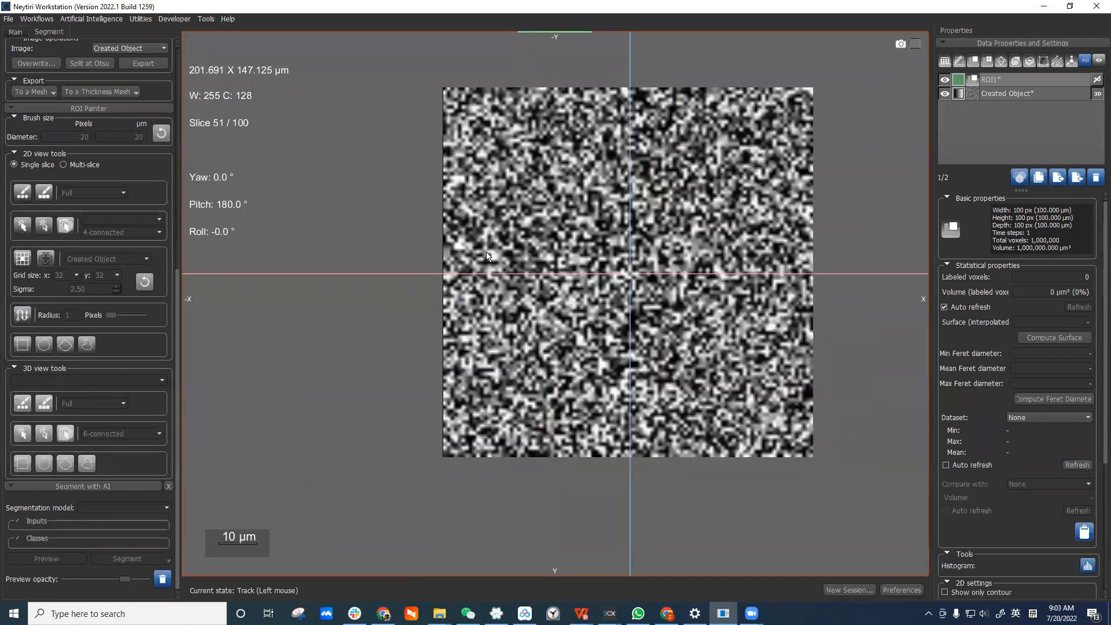
right_click_drag(732, 199, 732, 184)
middle_click_drag(733, 184, 682, 194)
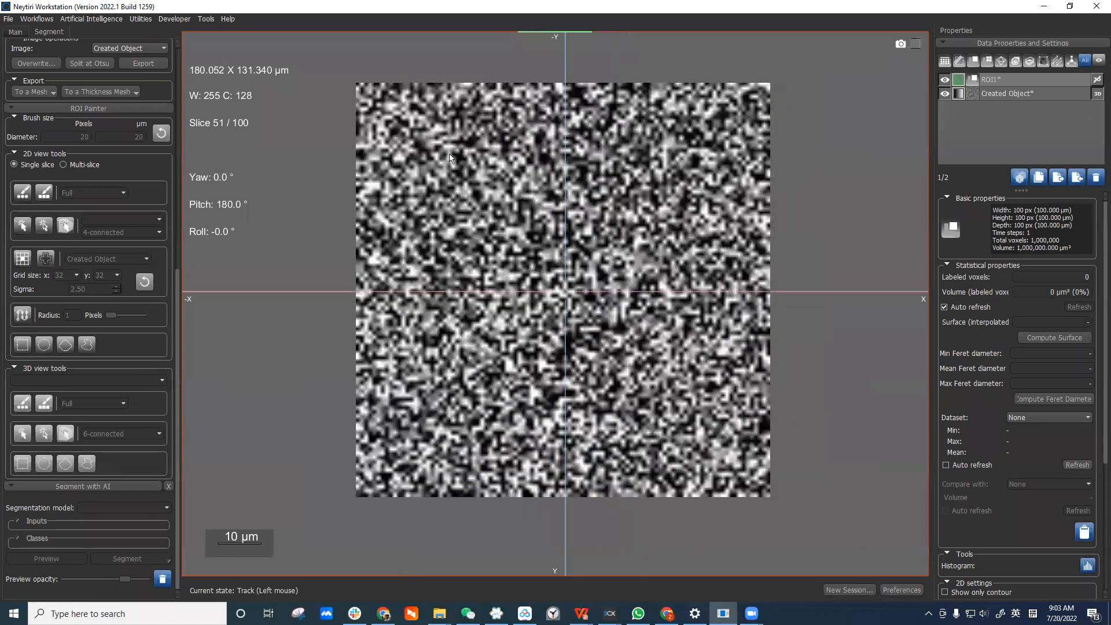
Step: Paint two overlapping circles side by side on the slice with the 2D circular brush at a 38-pixel diameter
left_click(22, 193)
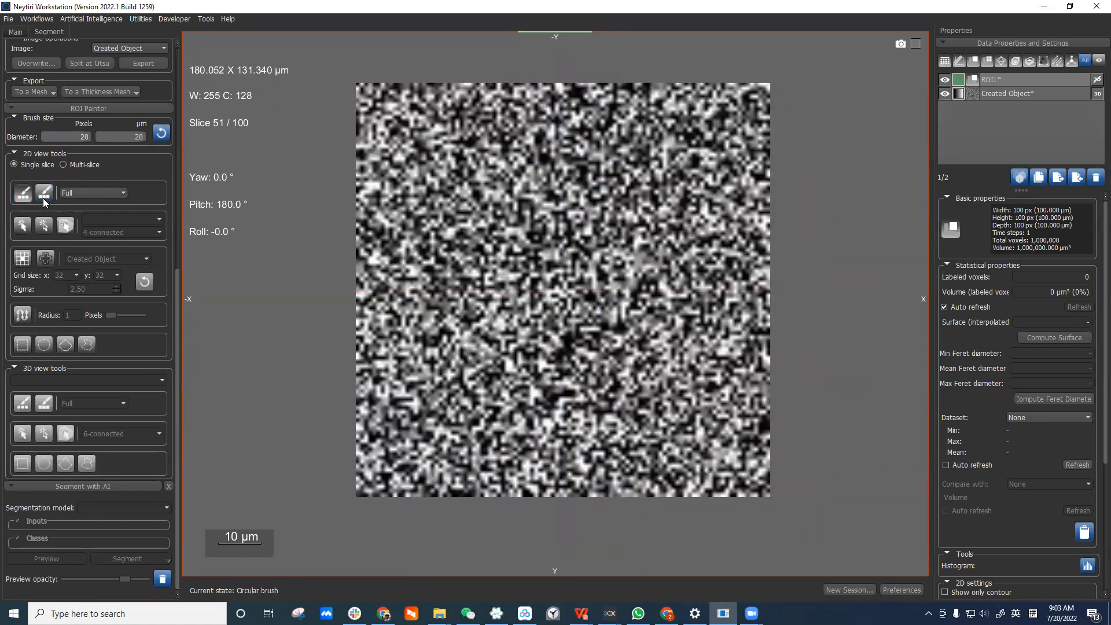
scroll(495, 210, "up", 5, "ctrl")
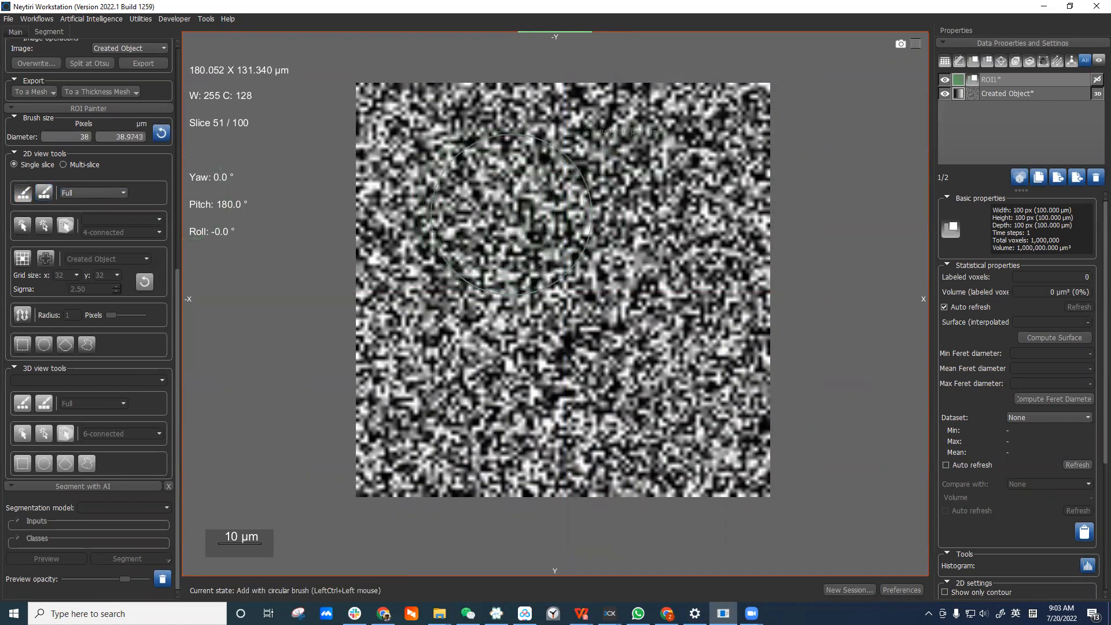
left_click(511, 213, "ctrl")
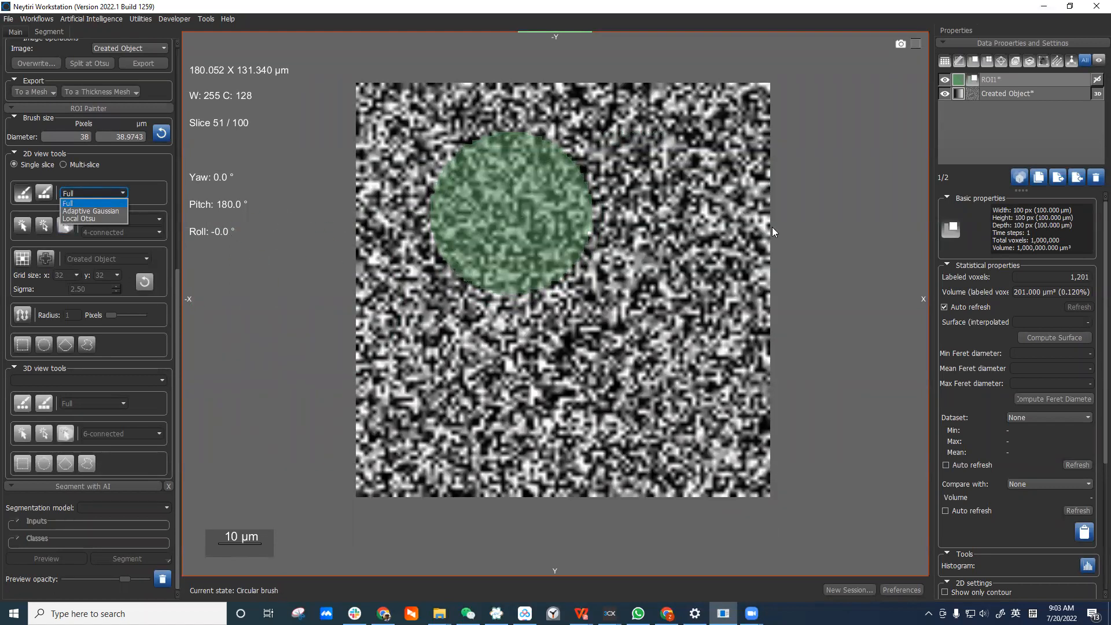
left_click(299, 226)
left_click(643, 218, "ctrl")
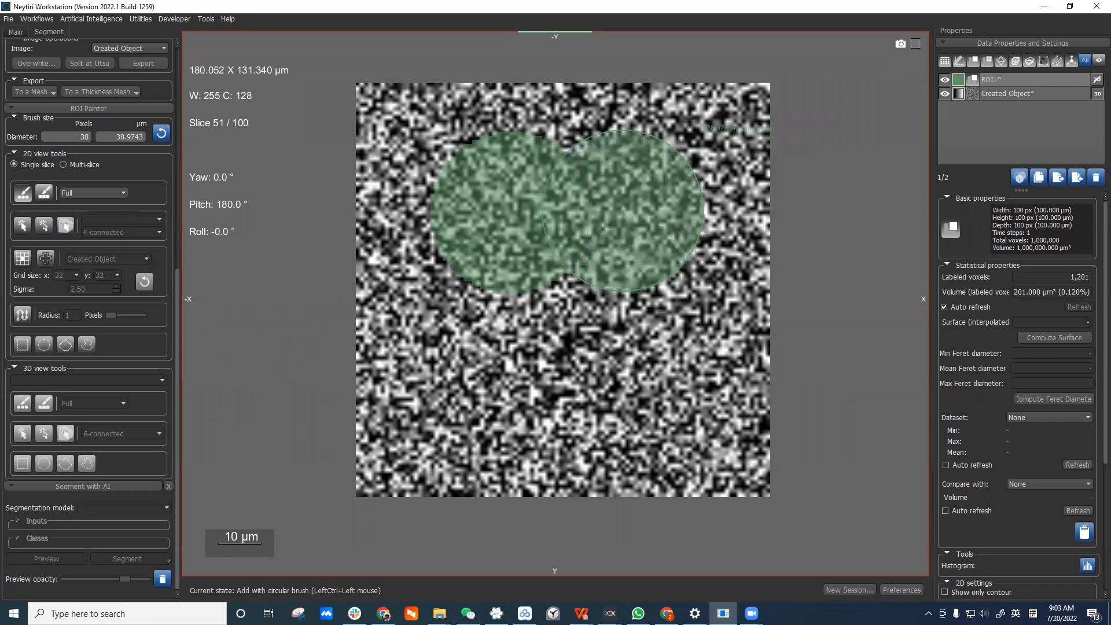
Step: Undo the second painted circle and restore it, repeating the toggle several times
left_click_drag(175, 286, 162, 64)
left_click(152, 65)
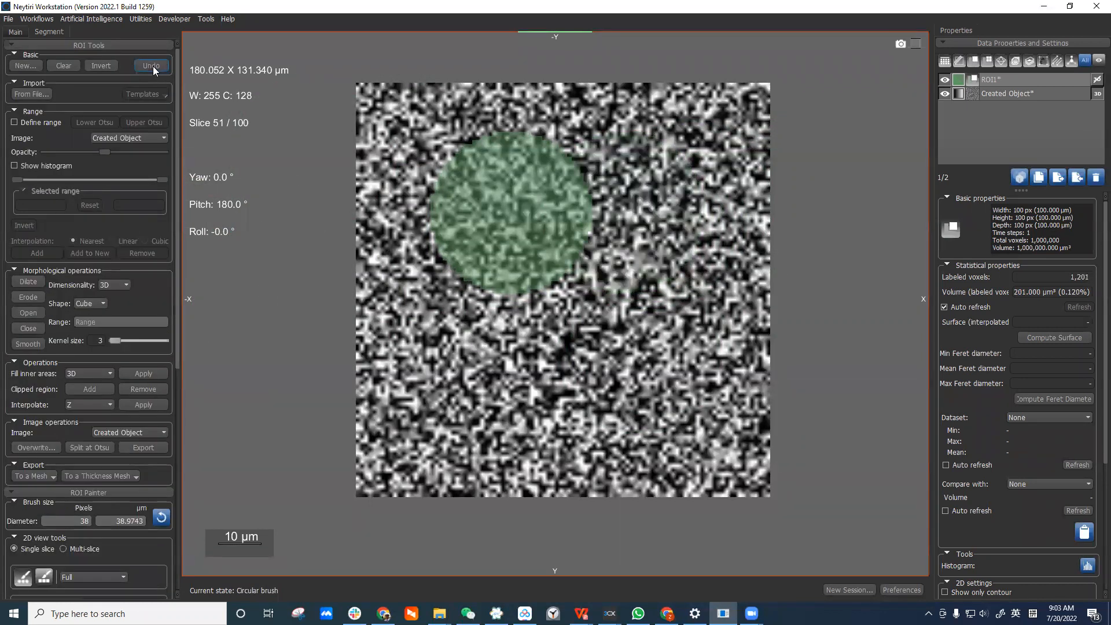
left_click(152, 65)
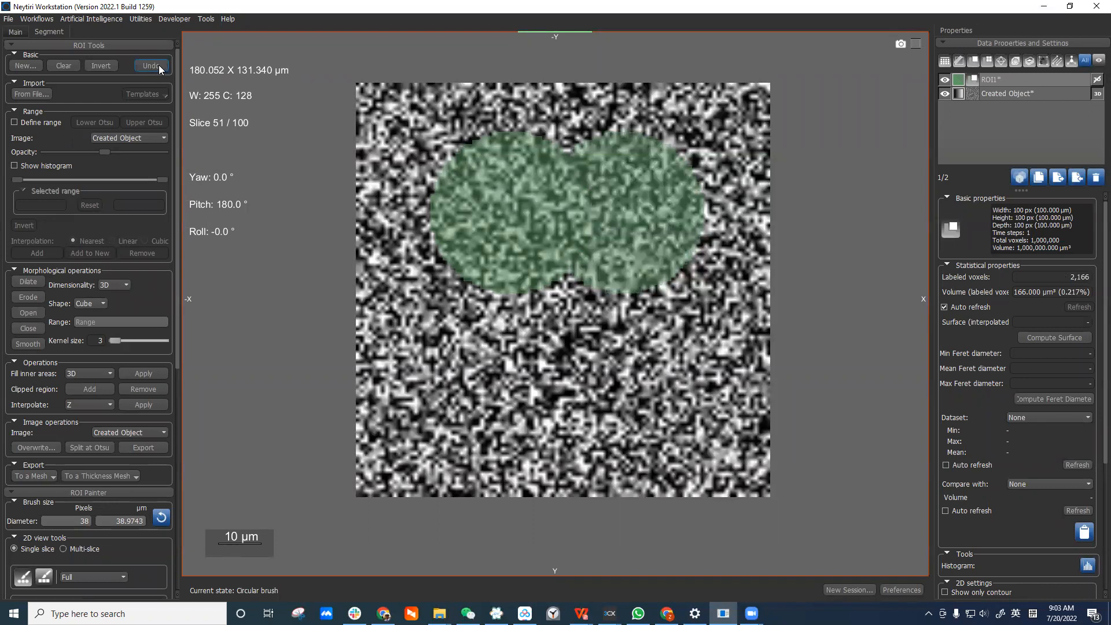
left_click(159, 69)
left_click(157, 68)
left_click(156, 68)
left_click(156, 69)
left_click(156, 68)
left_click(157, 68)
Step: Reduce the circular brush to 30 pixels and paint a separate circle below the two overlapping ones
scroll(654, 341, "down", 1)
scroll(666, 265, "down", 1)
scroll(667, 264, "up", 1)
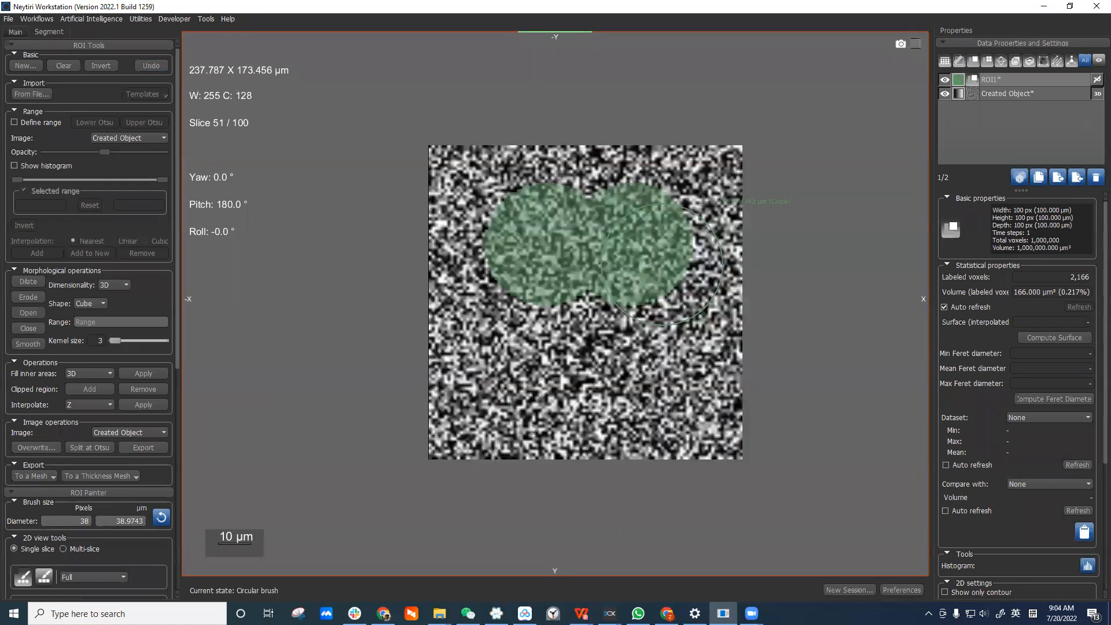
left_click(598, 370, "ctrl")
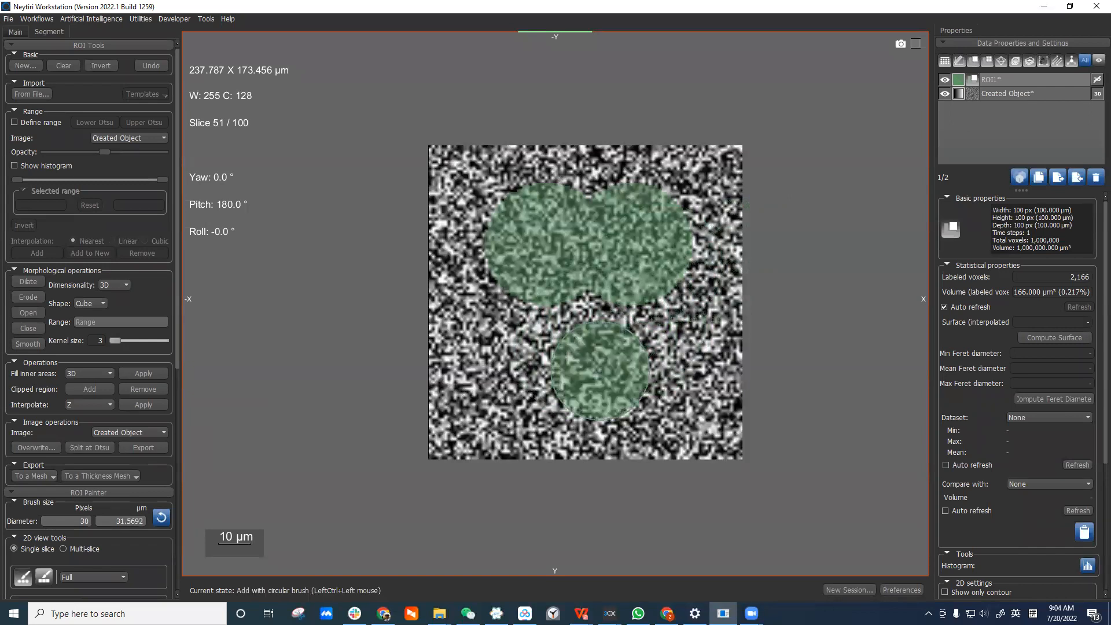
Step: Flip the slice view horizontally and reset the view to its default orientation
scroll(753, 271, "up", 3)
middle_click_drag(753, 272, 787, 204)
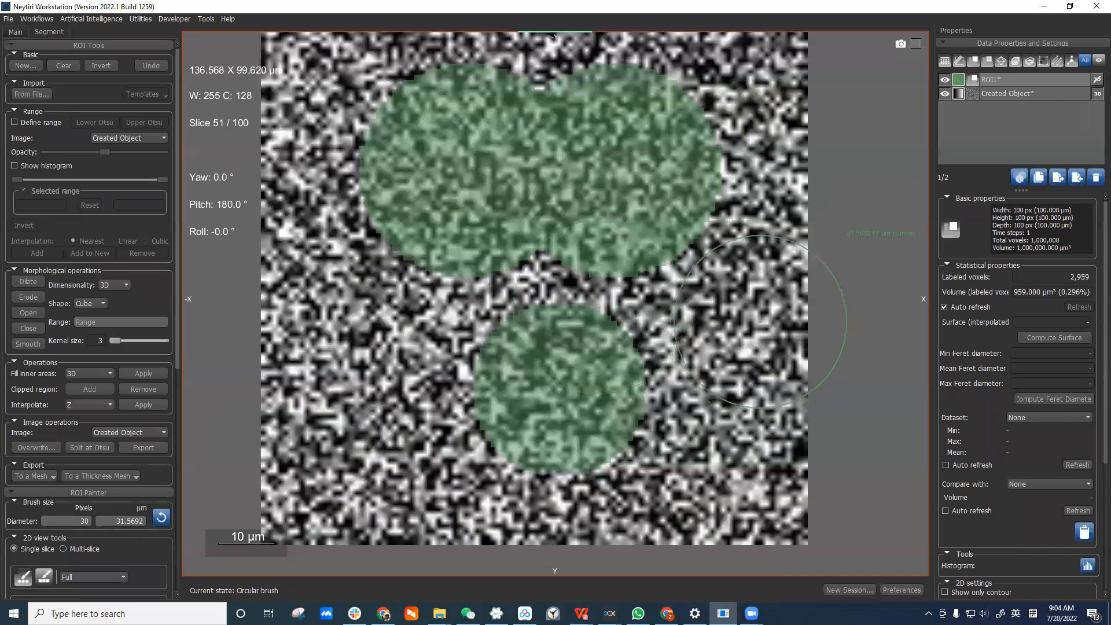
key("ctrl")
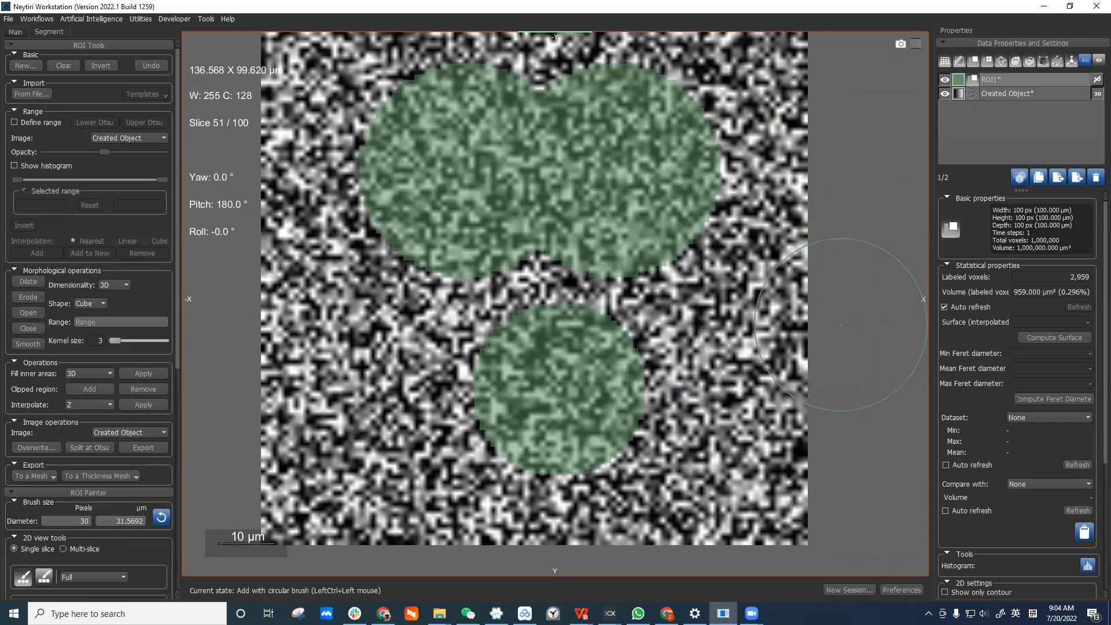
key("ctrl+r")
key("ctrl")
key("ctrl")
key("ctrl")
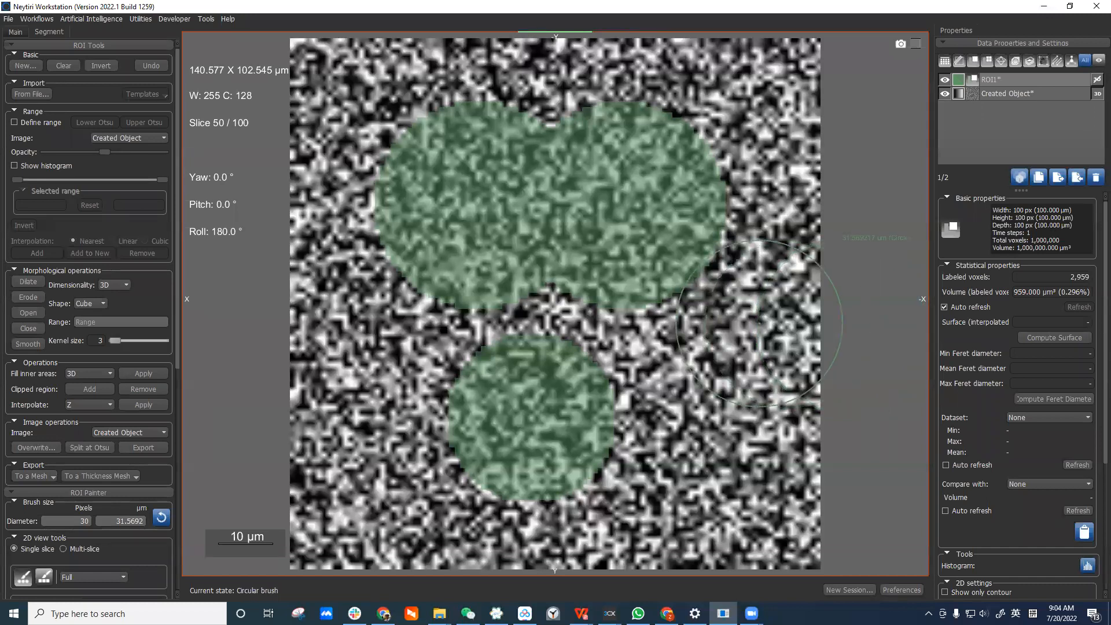
left_click(11, 32)
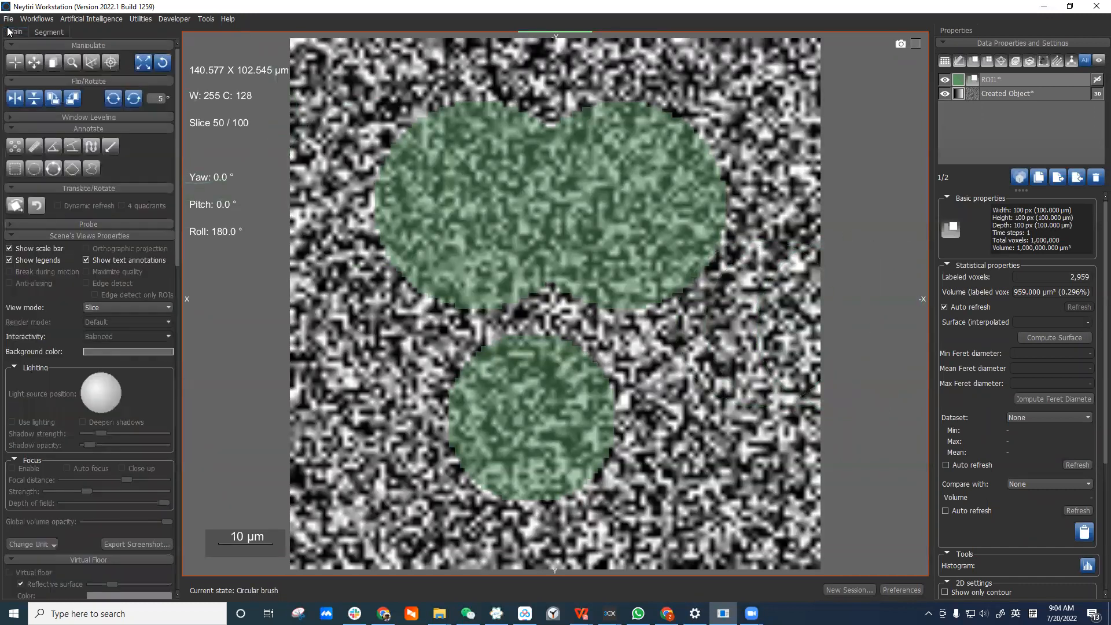
left_click(164, 61)
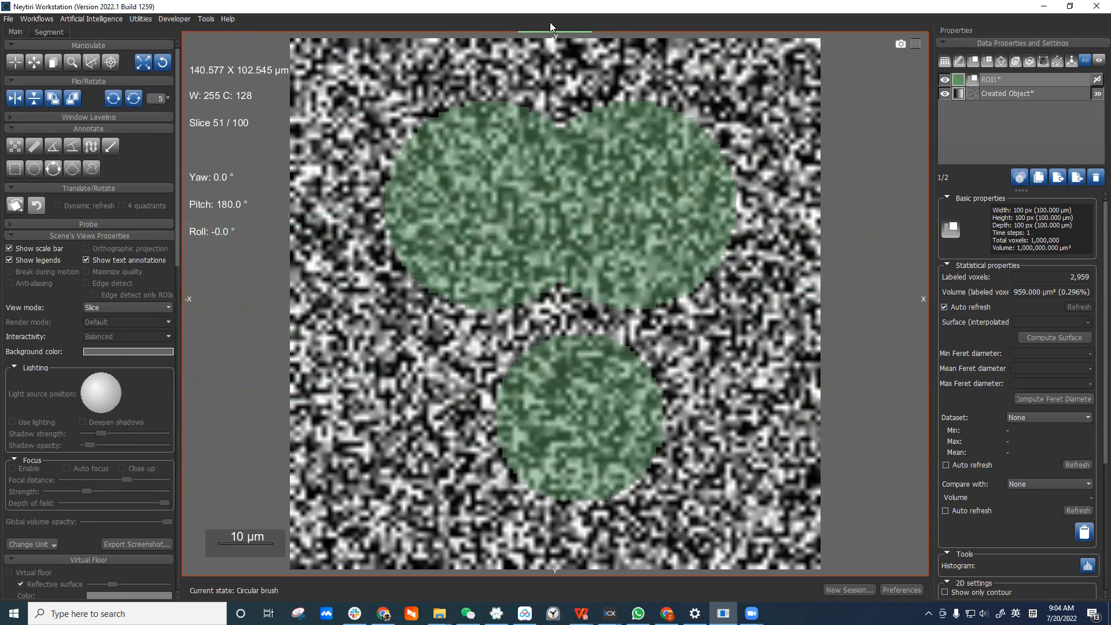
Step: Open the preferences and show the Configurable Actions list
scroll(544, 38, "down", 2)
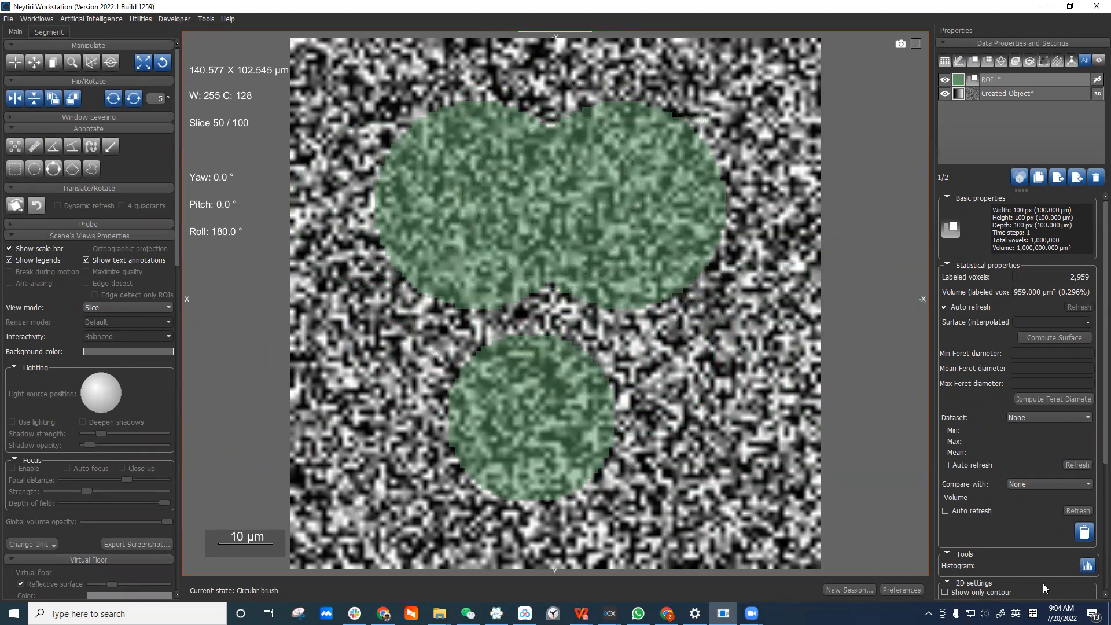
left_click(902, 590)
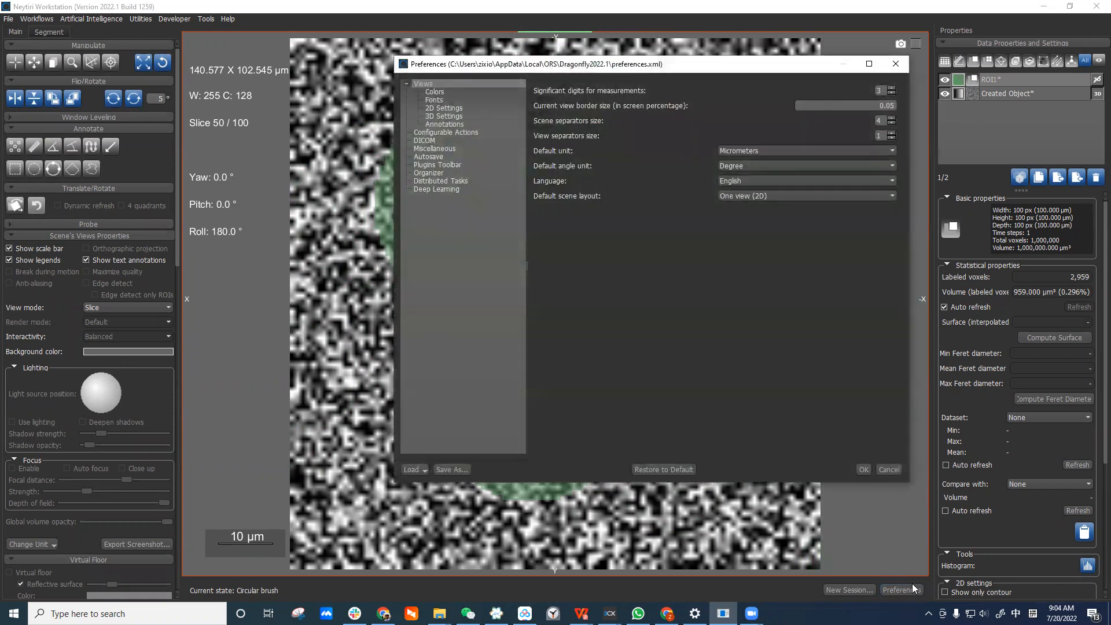
left_click(494, 134)
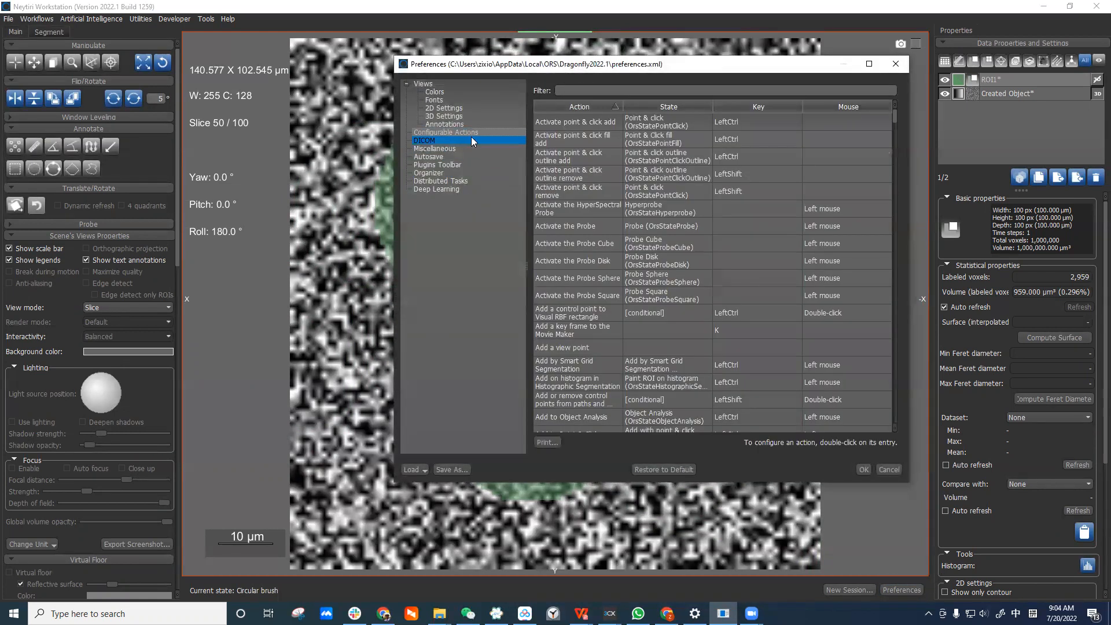
left_click_drag(694, 68, 657, 88)
left_click(663, 155)
left_click(709, 109)
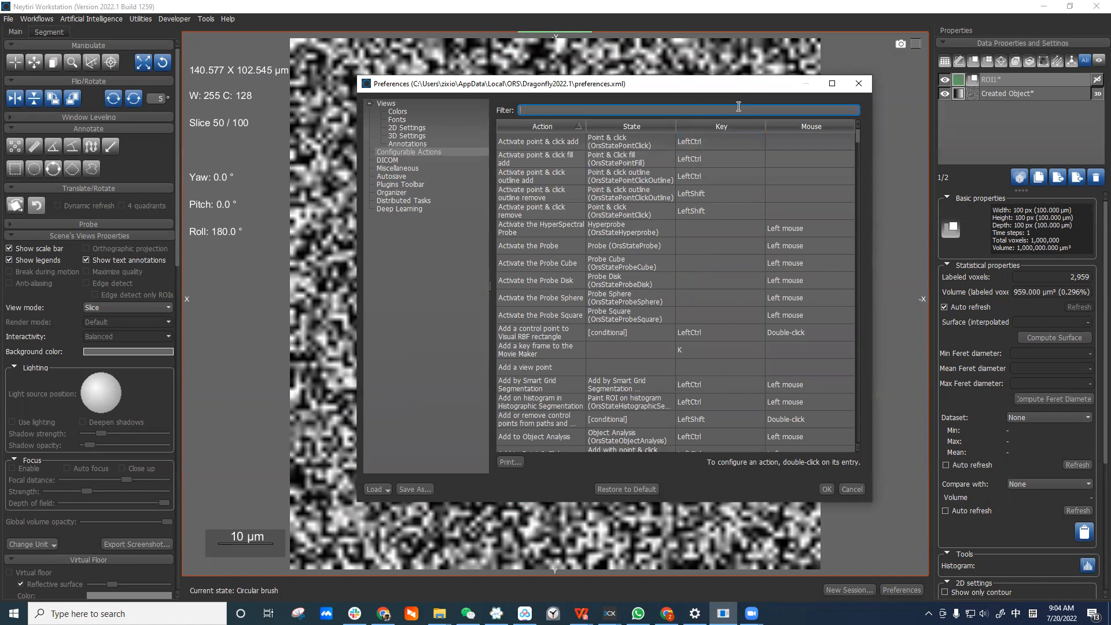
left_click(397, 153)
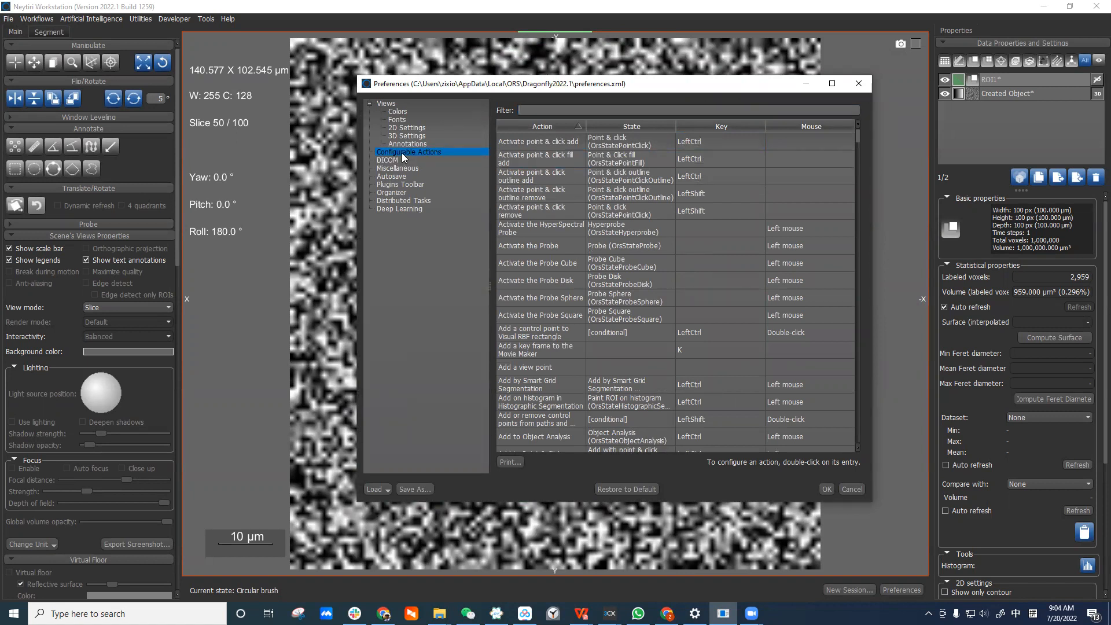
Step: Filter the configurable actions by "set", check the shortcuts of the camera actions, and cancel out of the preferences
left_click(689, 110)
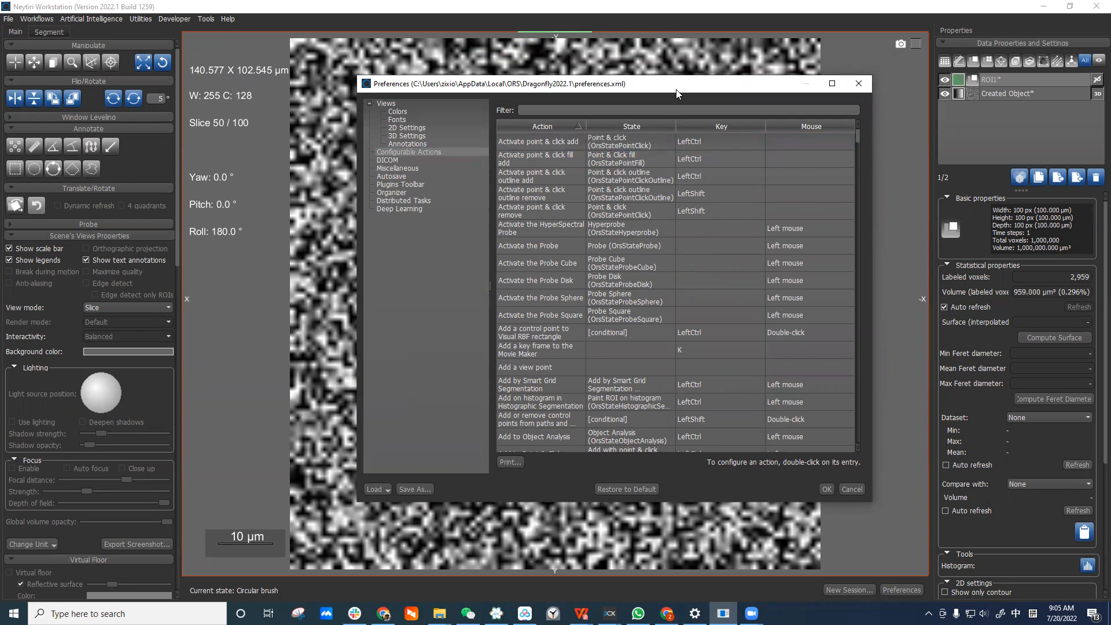
type("set")
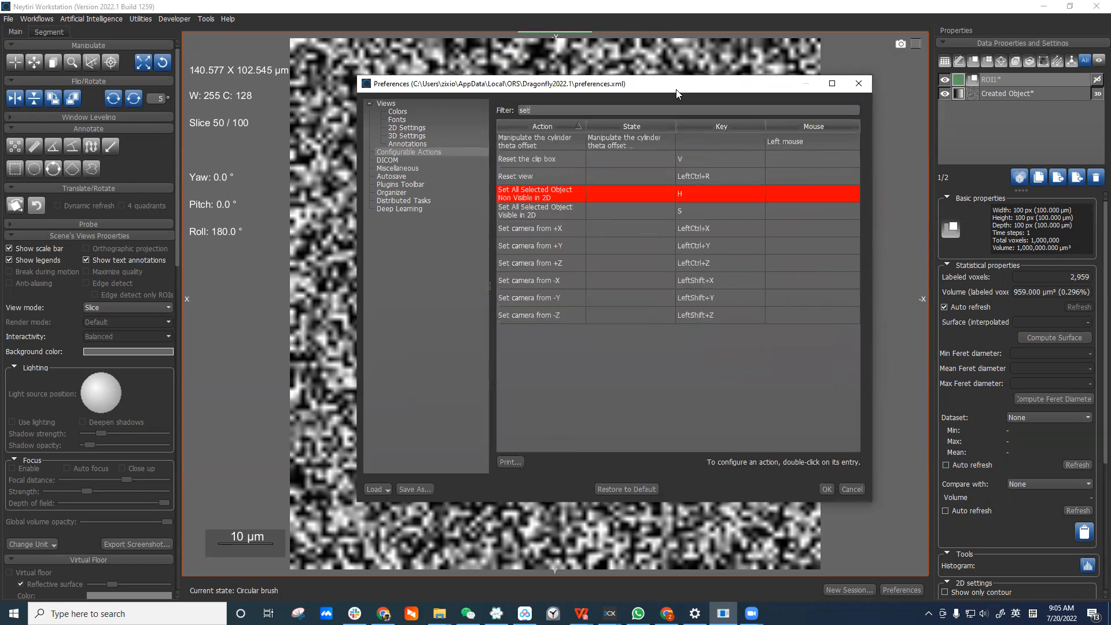
left_click(743, 301)
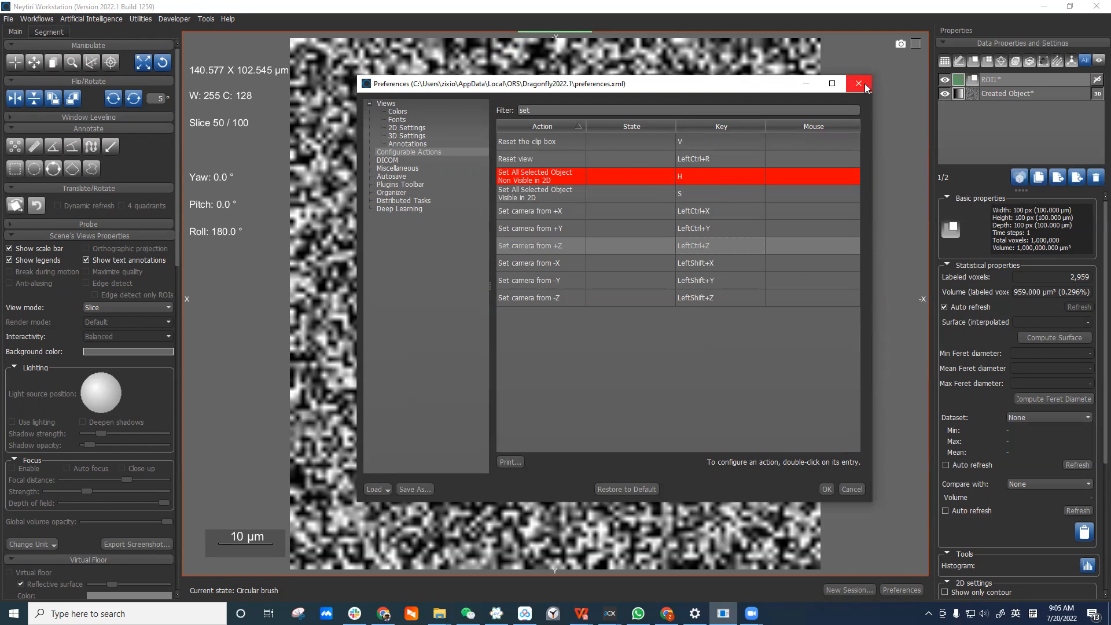
left_click(852, 489)
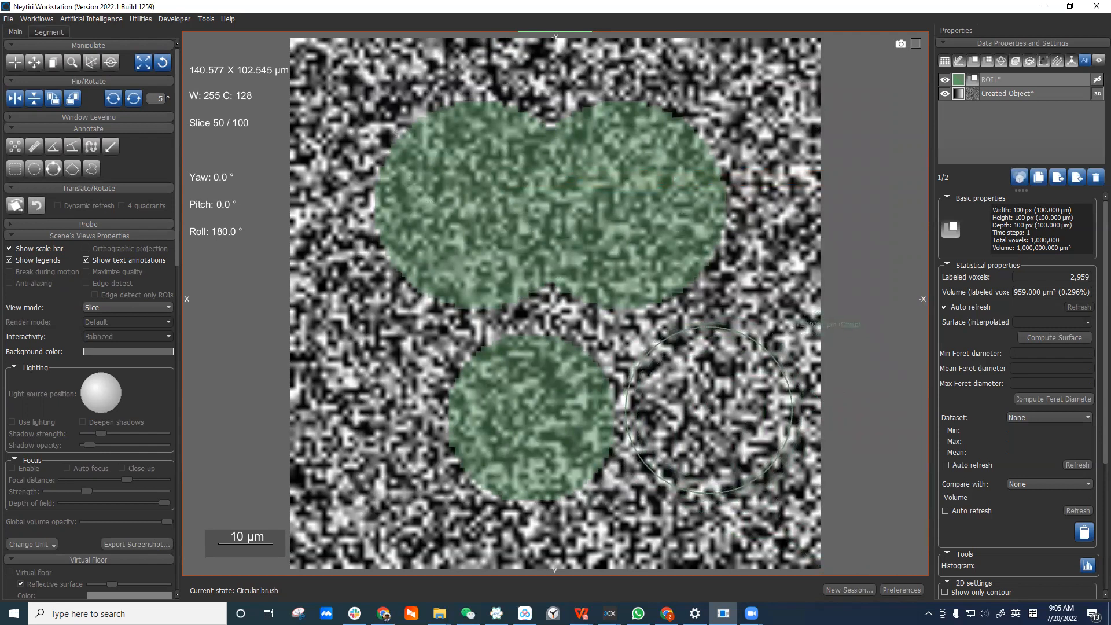
Step: Switch to File Explorer and open the DragonflyScripts\generic_actions folder on the D: drive
left_click(50, 34)
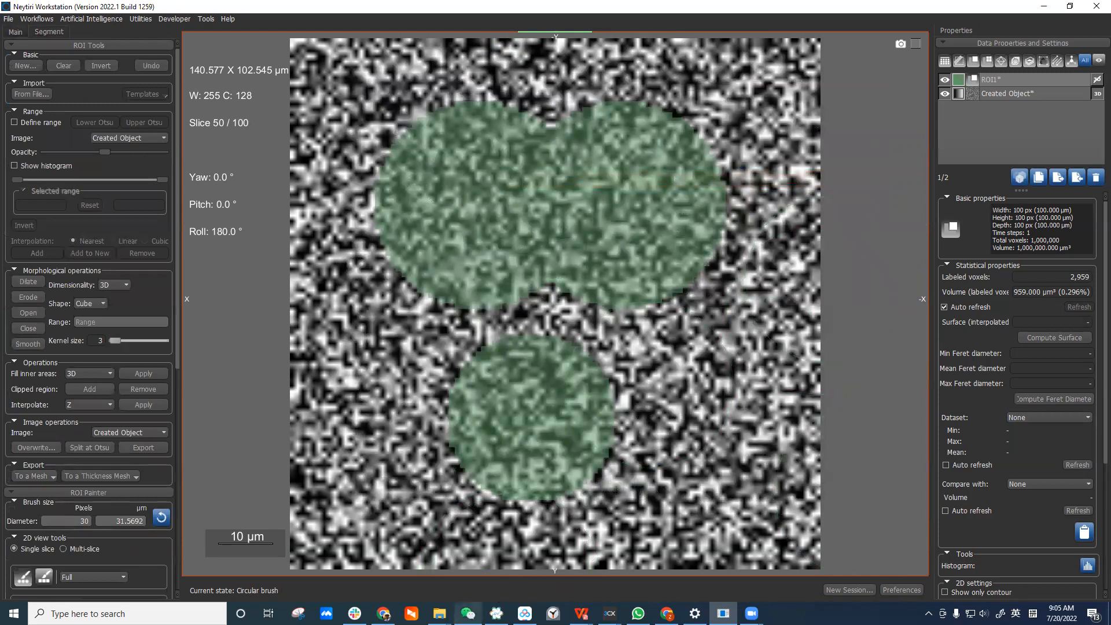
mouse_move(440, 613)
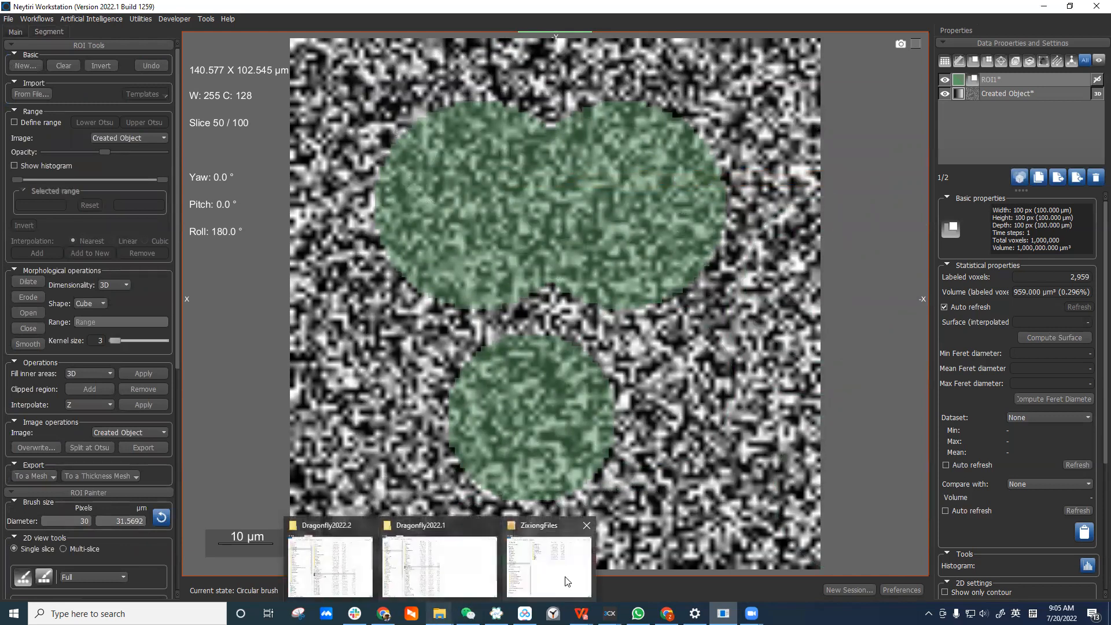
left_click(472, 577)
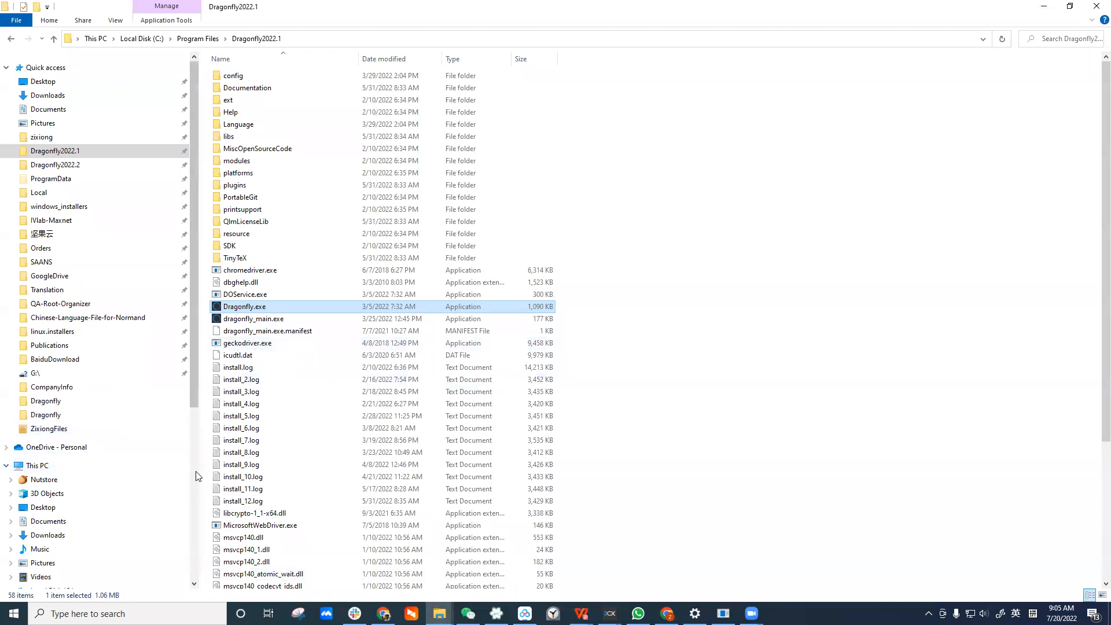
scroll(137, 457, "down", 6)
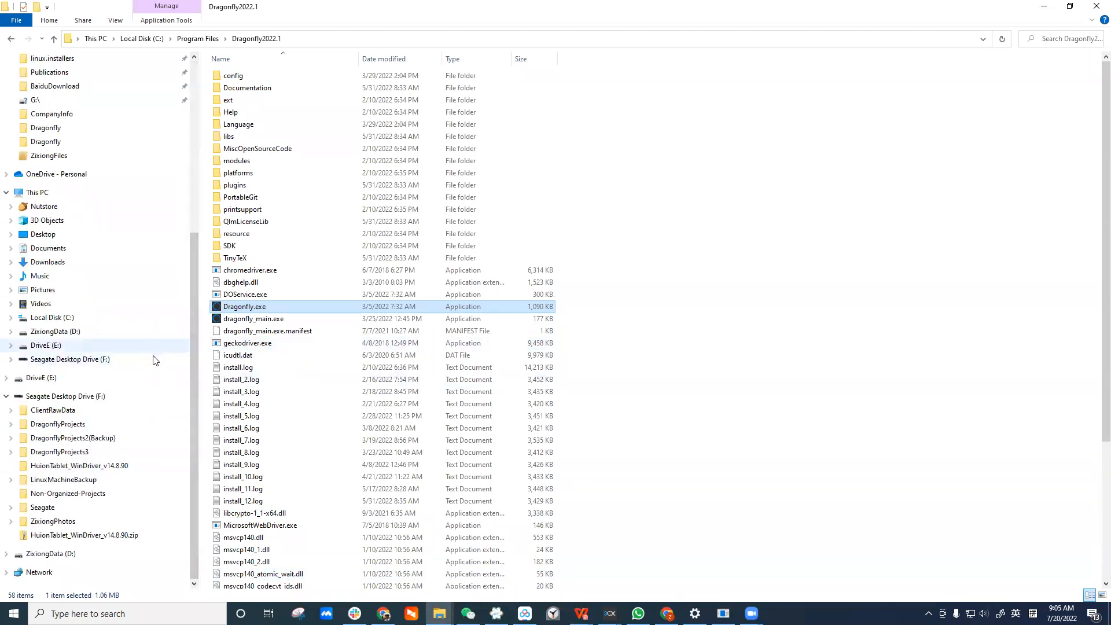
left_click(156, 331)
double_click(281, 102)
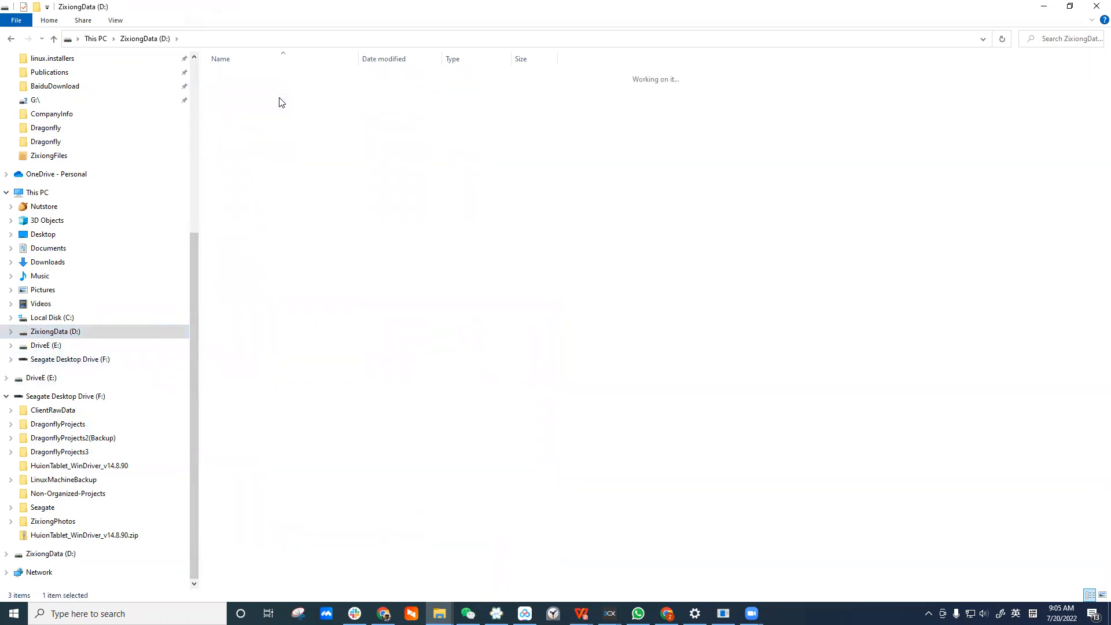
left_click(301, 82)
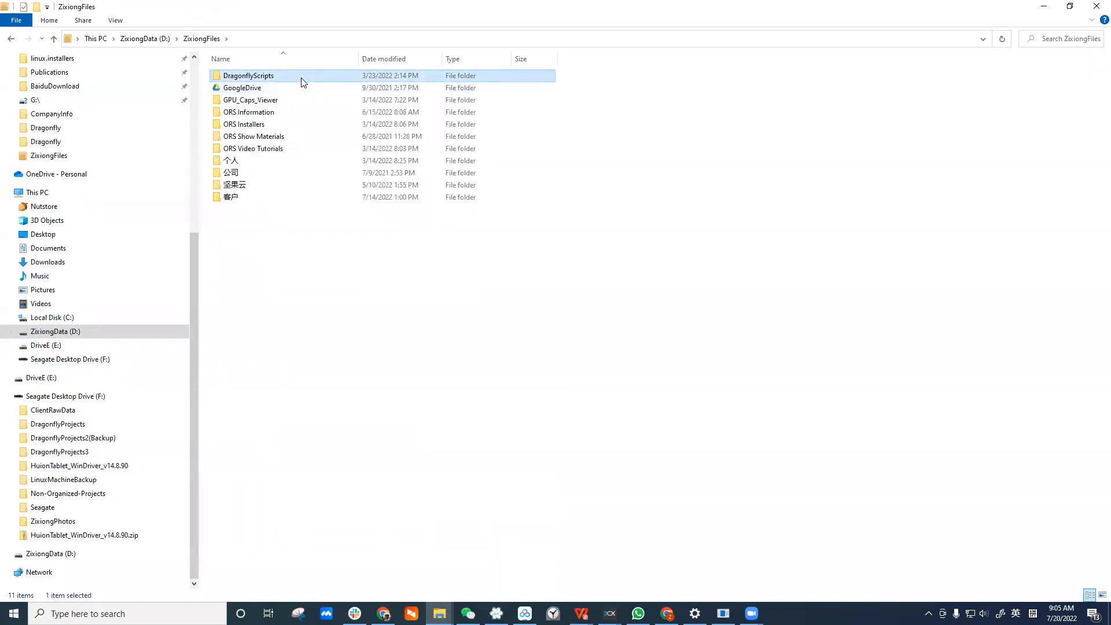
double_click(301, 82)
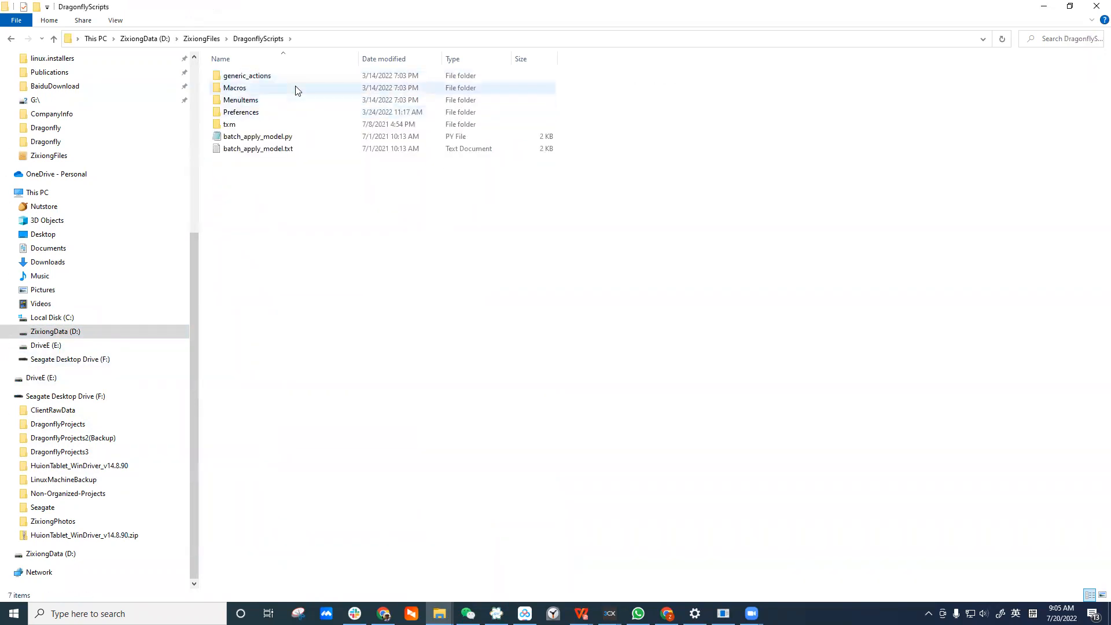
double_click(305, 76)
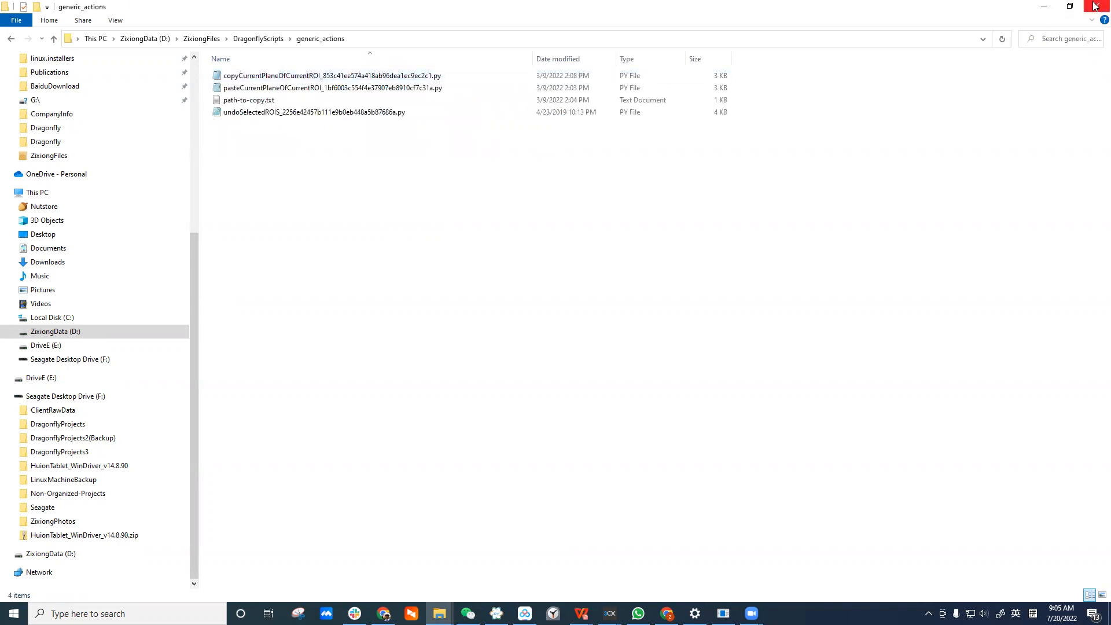
Step: Shrink the File Explorer window, move it aside, and copy the script undoSelectedROIS_2256e42457b111e9b0eb448a5b87686a.py
left_click(1070, 6)
left_click_drag(526, 76, 760, 113)
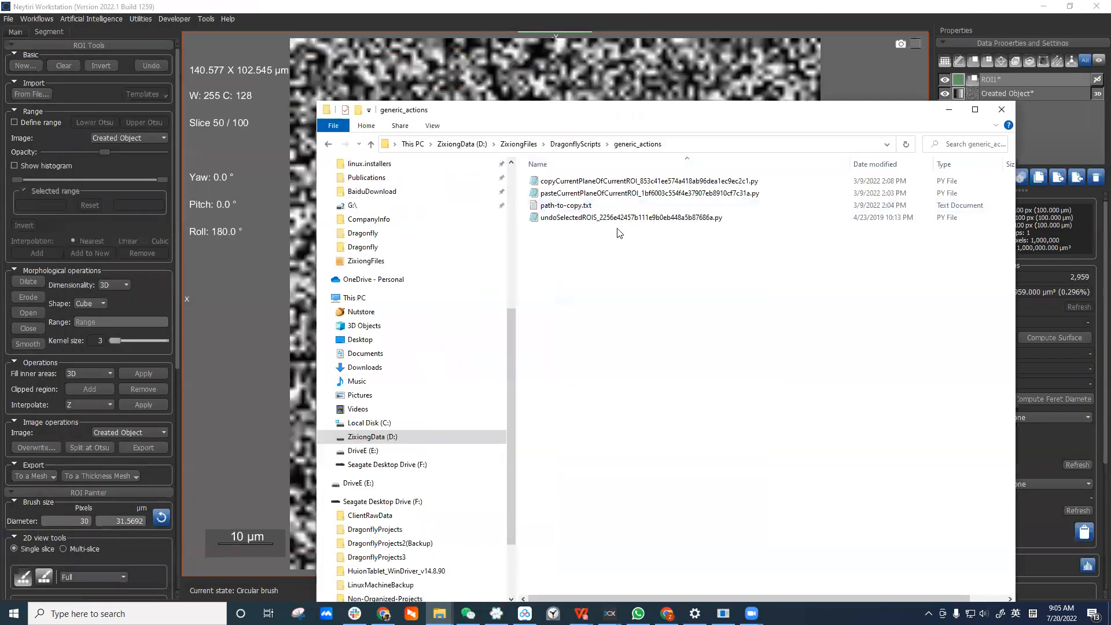
left_click(627, 220)
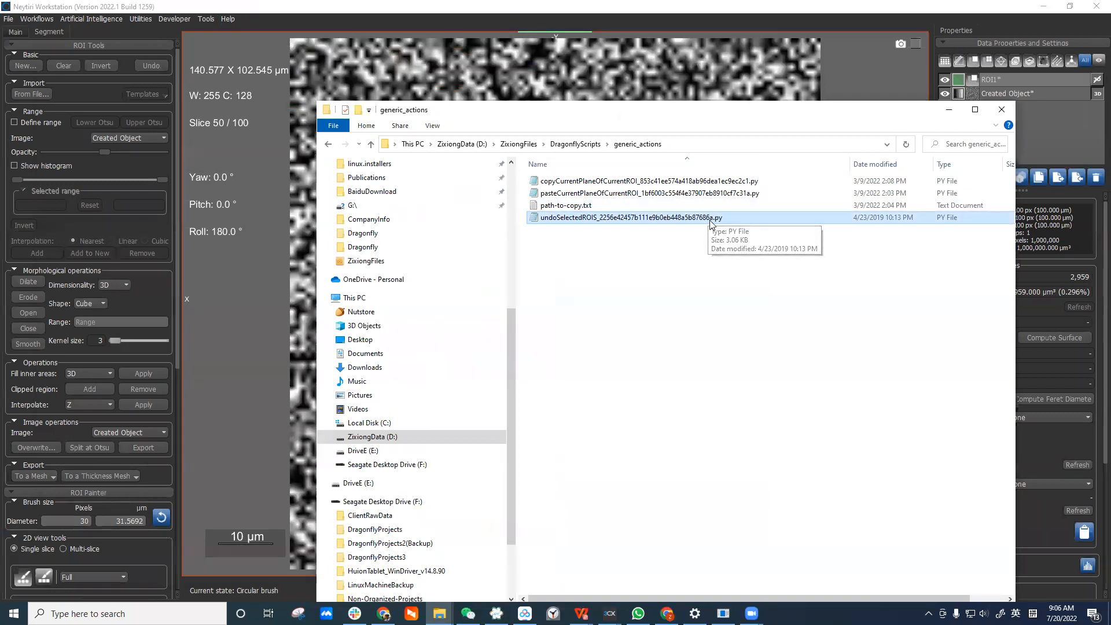
left_click_drag(755, 110, 866, 150)
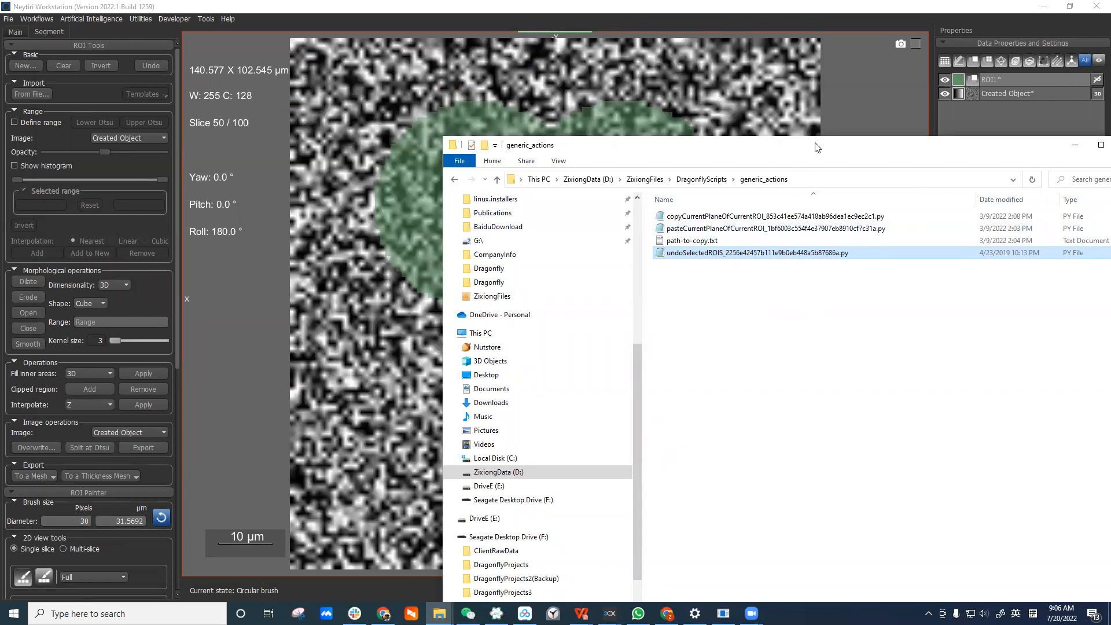
left_click_drag(809, 145, 814, 142)
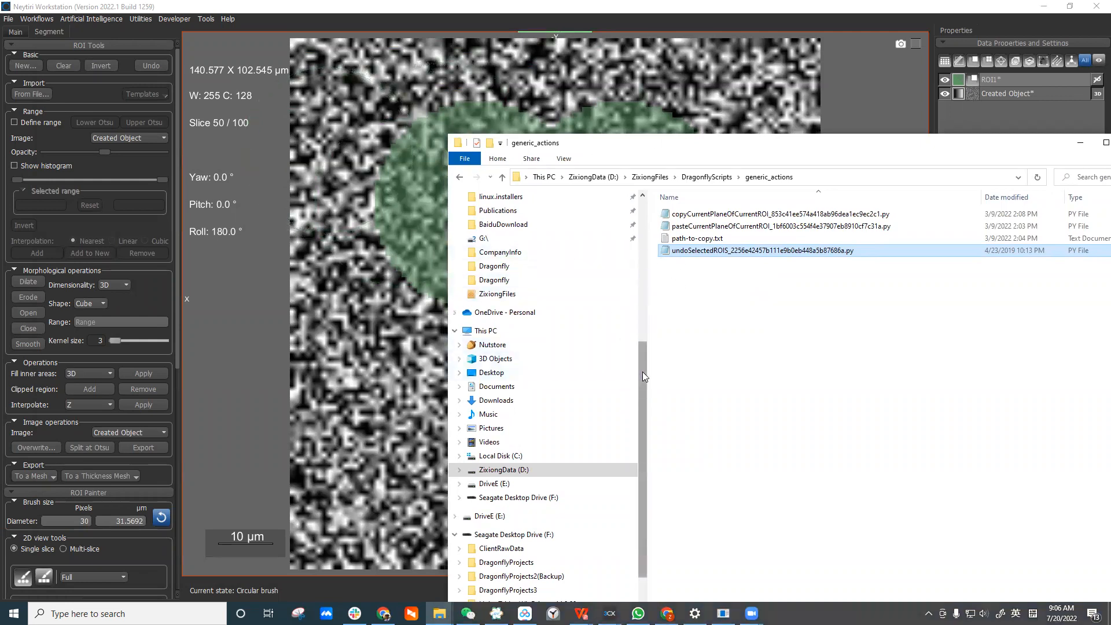
Step: Open the folder C:\ProgramData\ORS\Dragonfly2022.1\pythonAllUsersExtensions\GenericActions in File Explorer
scroll(642, 372, "up", 5)
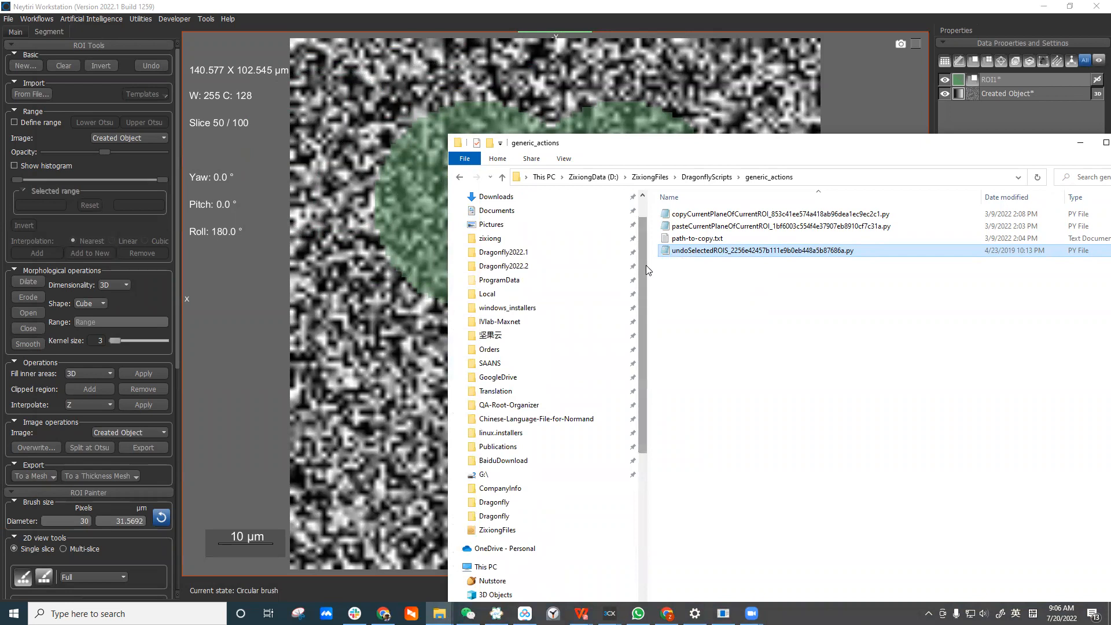
scroll(642, 270, "up", 1)
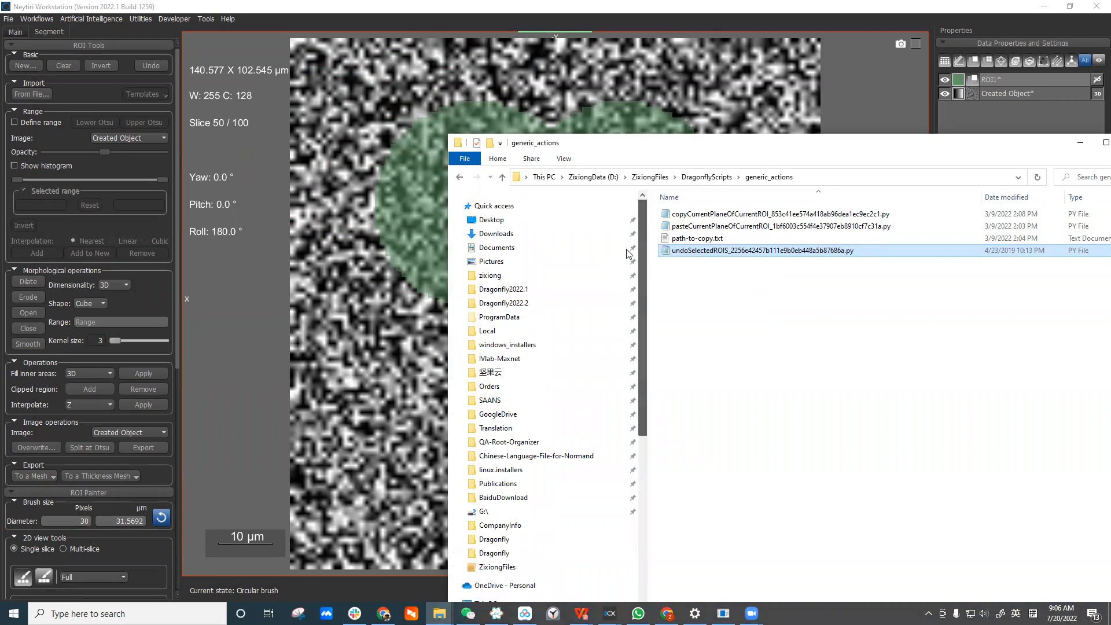
left_click(566, 318)
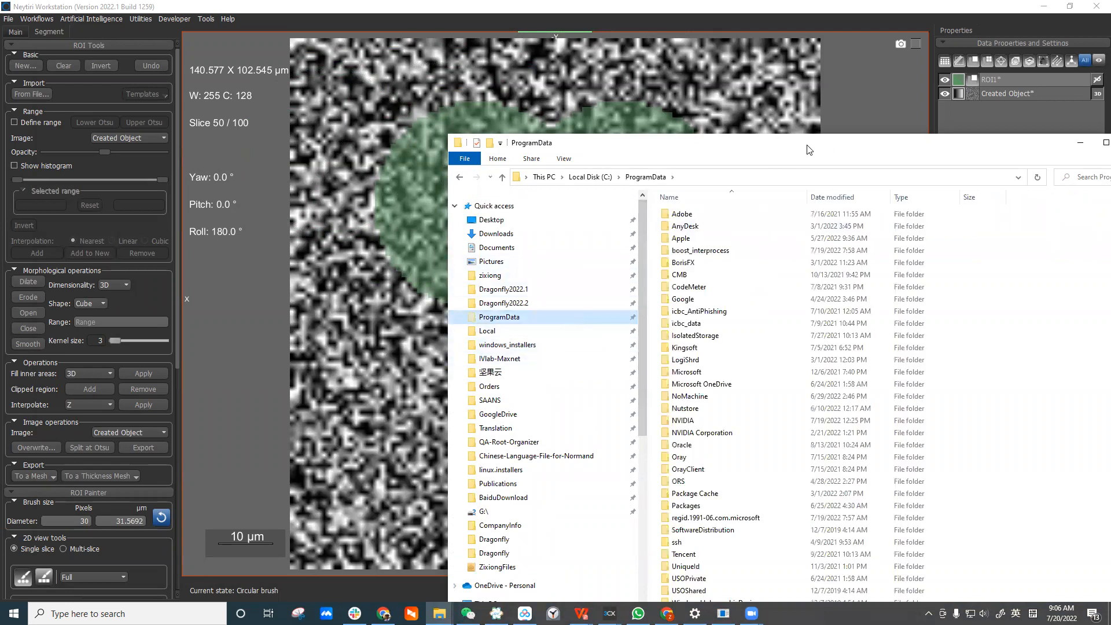
left_click_drag(809, 149, 710, 66)
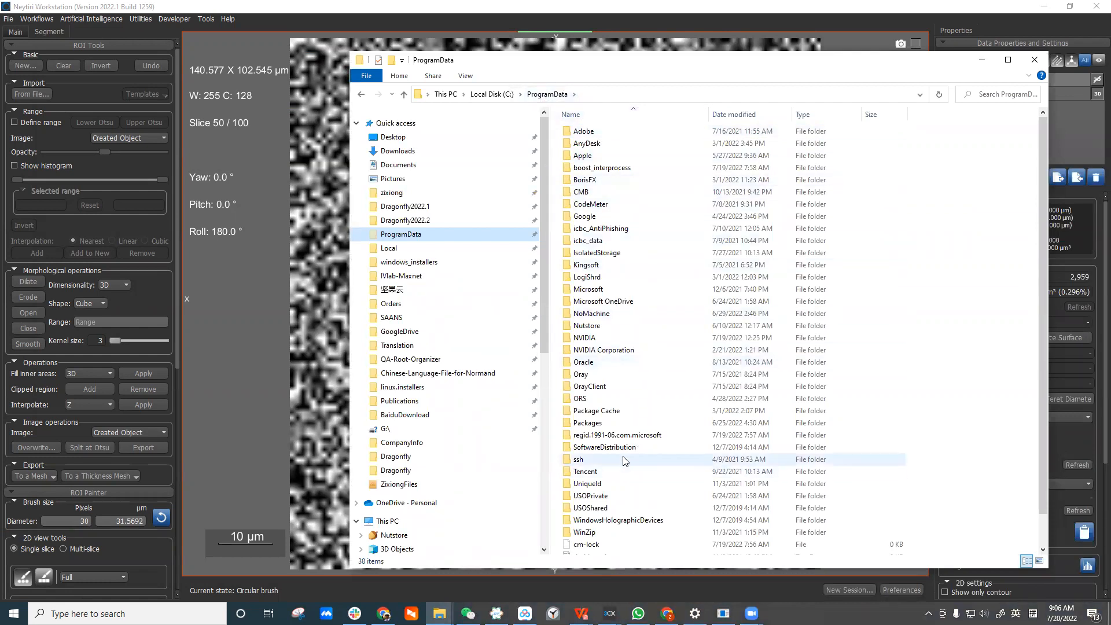
double_click(665, 399)
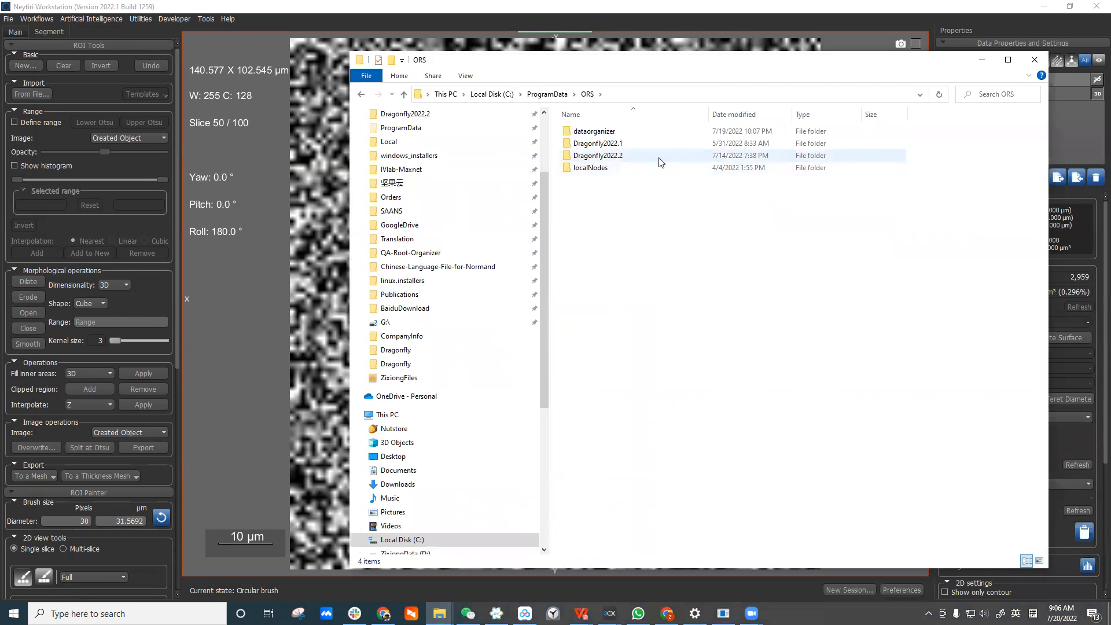
scroll(545, 249, "up", 3)
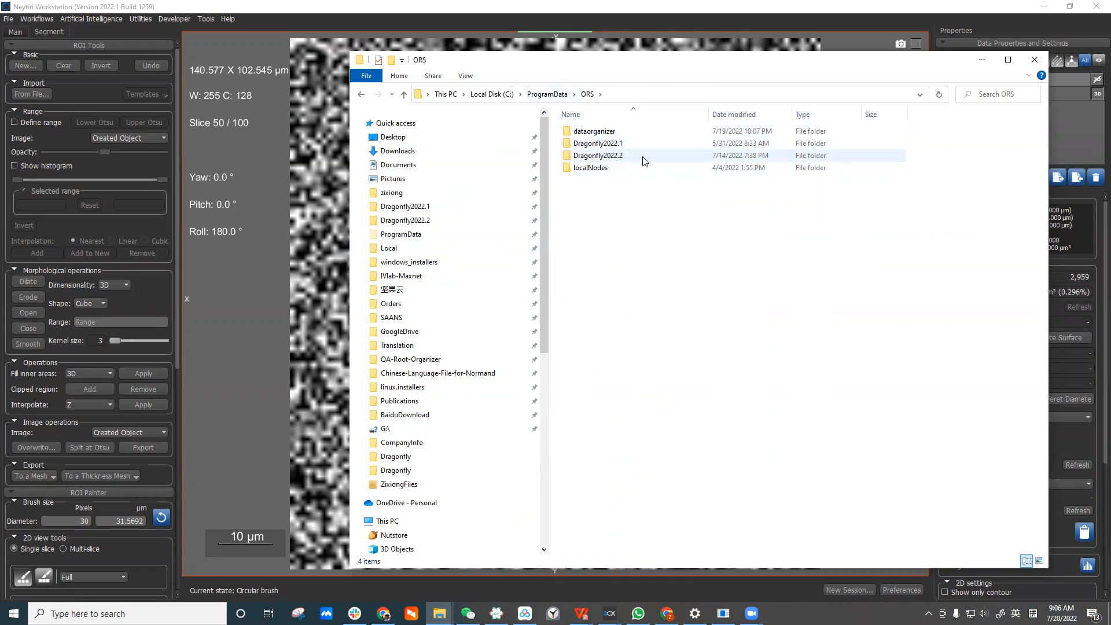
double_click(656, 146)
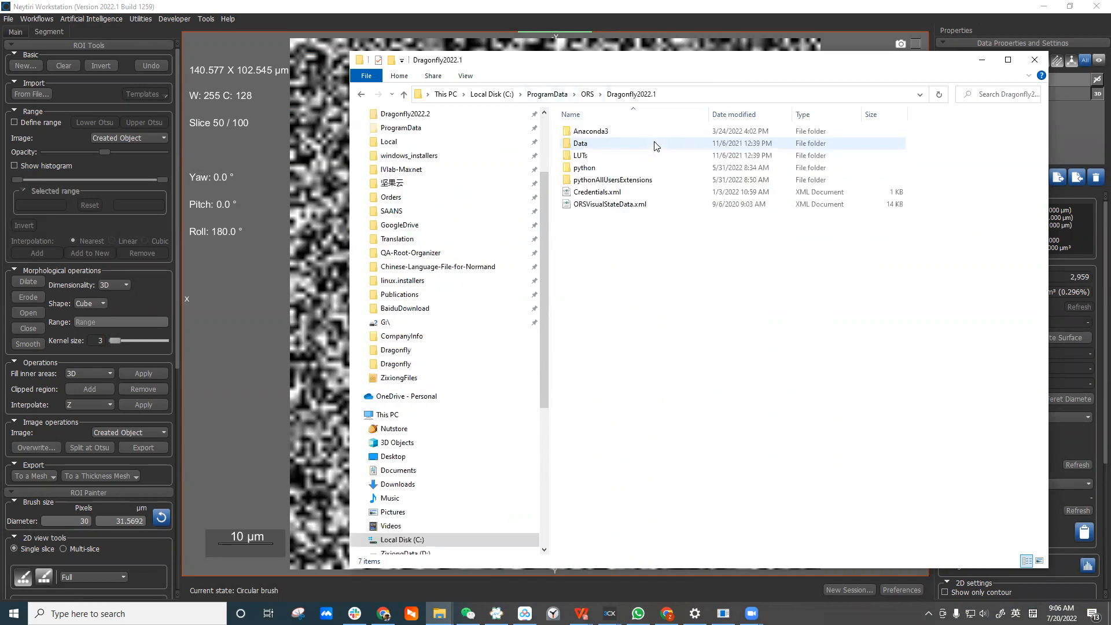
double_click(665, 184)
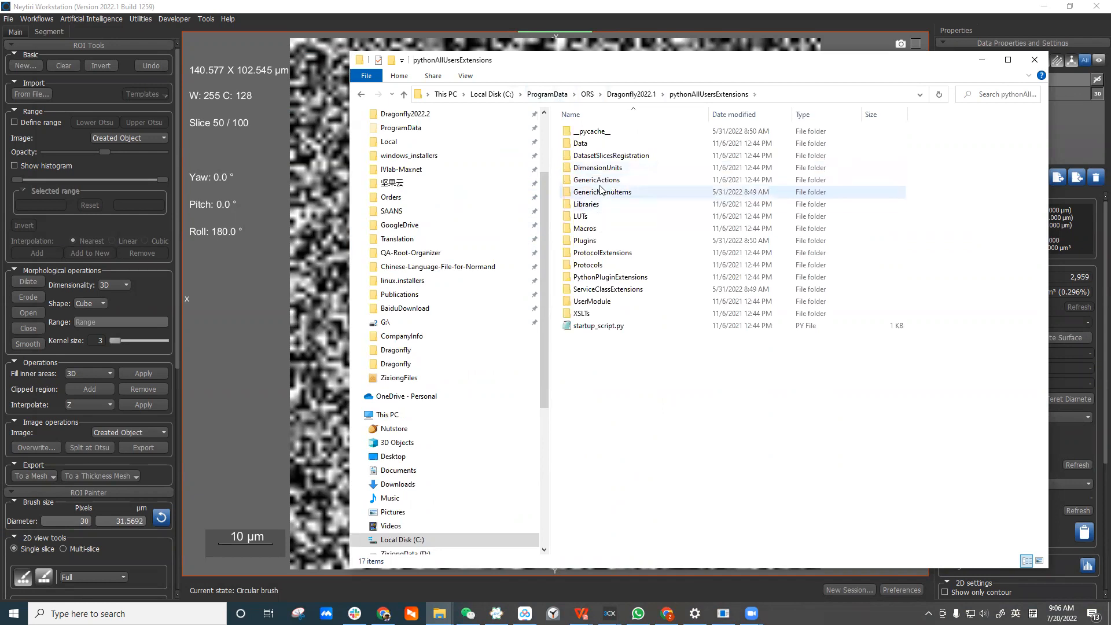
double_click(632, 183)
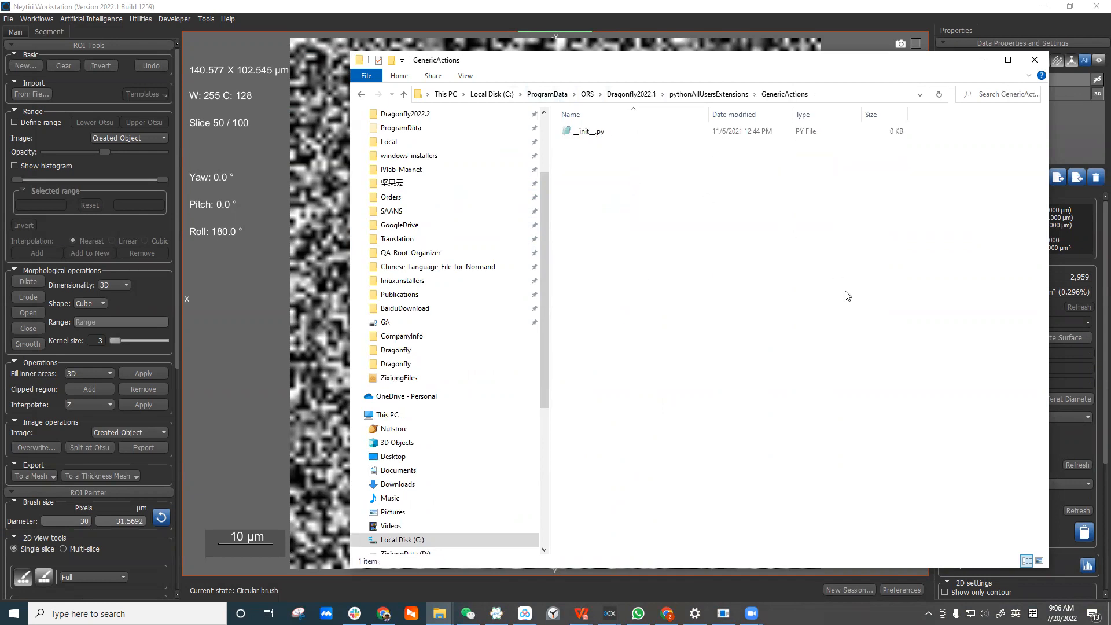
Step: Paste the copied undo script into the GenericActions folder, widen the Name column to fit, and close File Explorer
key("ctrl+v")
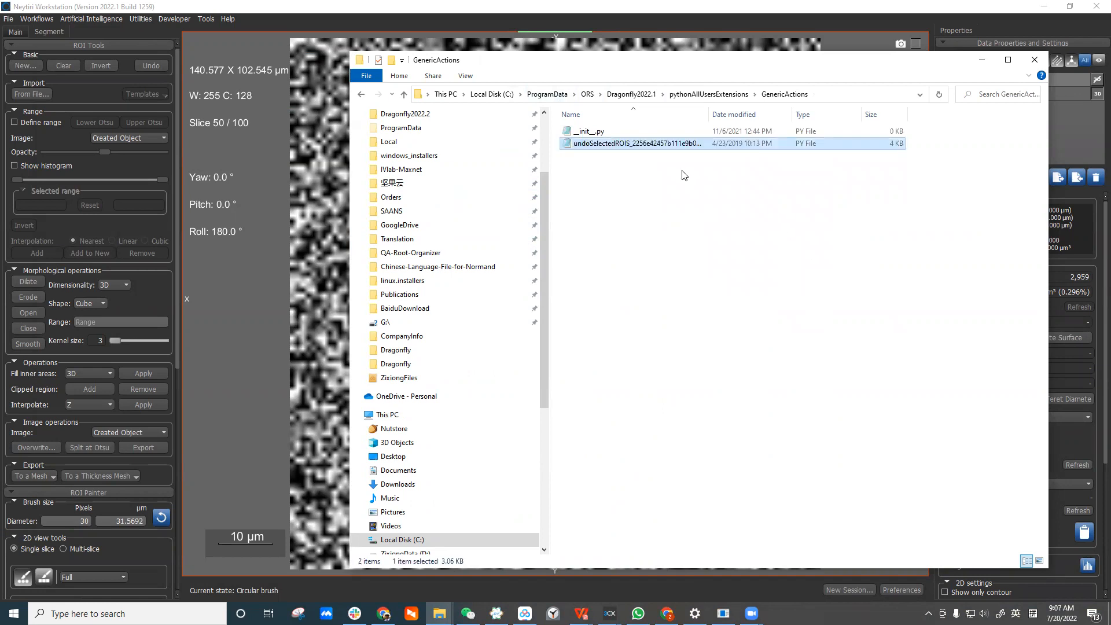
double_click(709, 110)
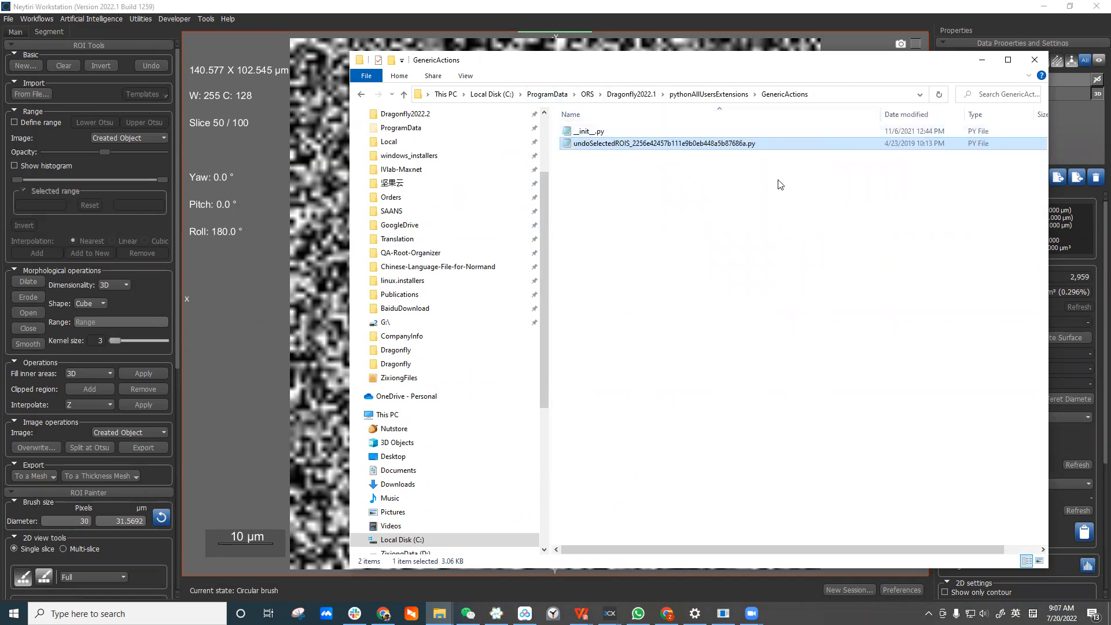
left_click(1035, 60)
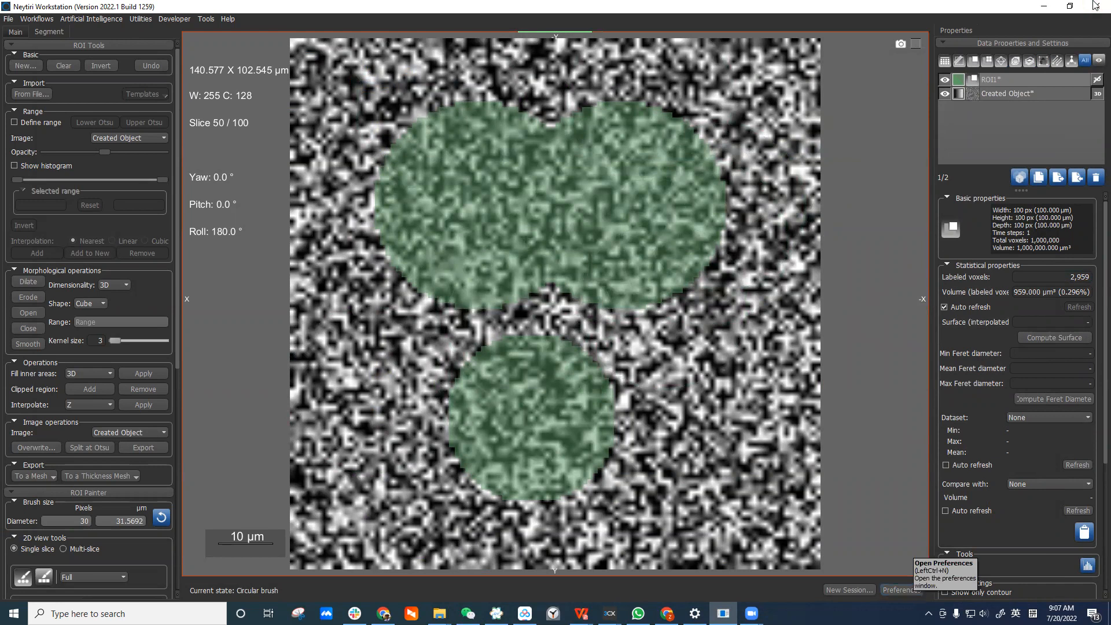
Step: Search the configurable actions in the preferences for "undo", then cancel the preferences
left_click(902, 589)
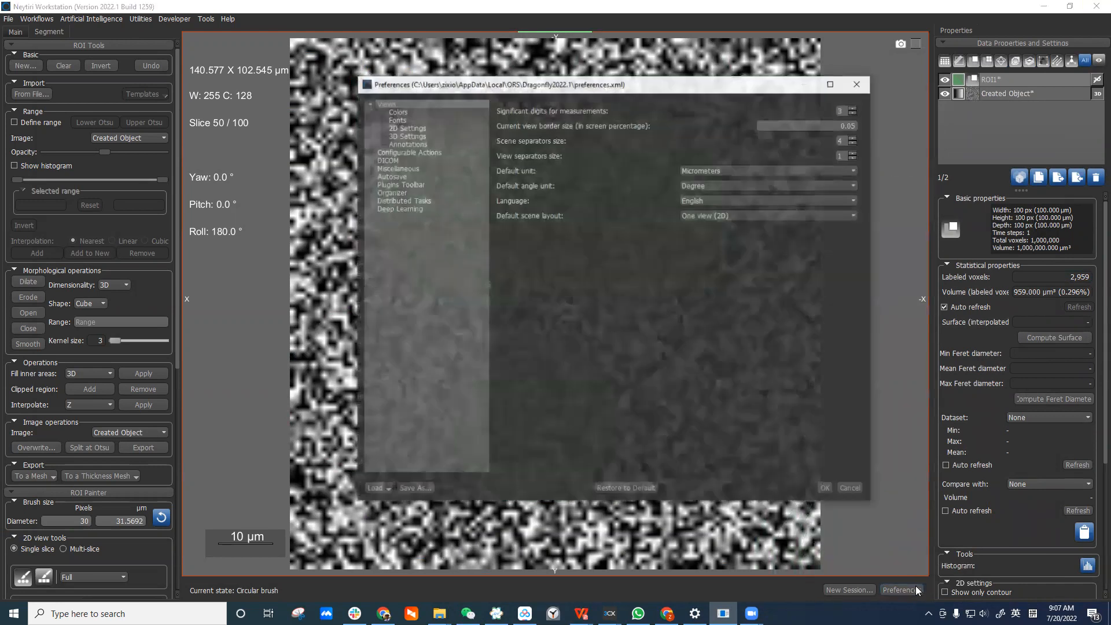
left_click(434, 154)
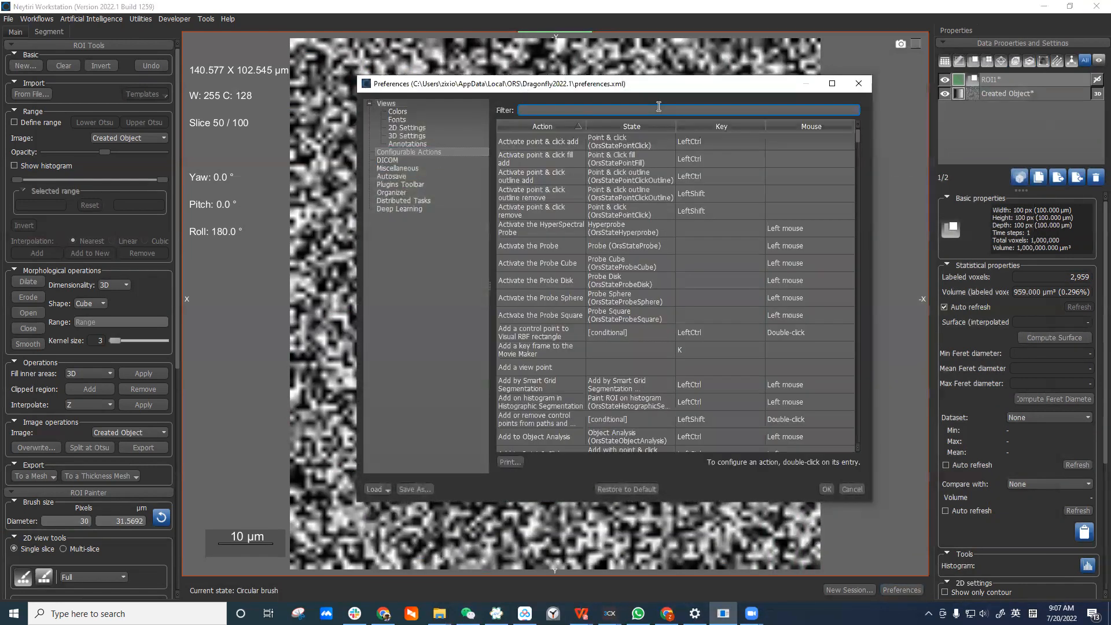
type("undo")
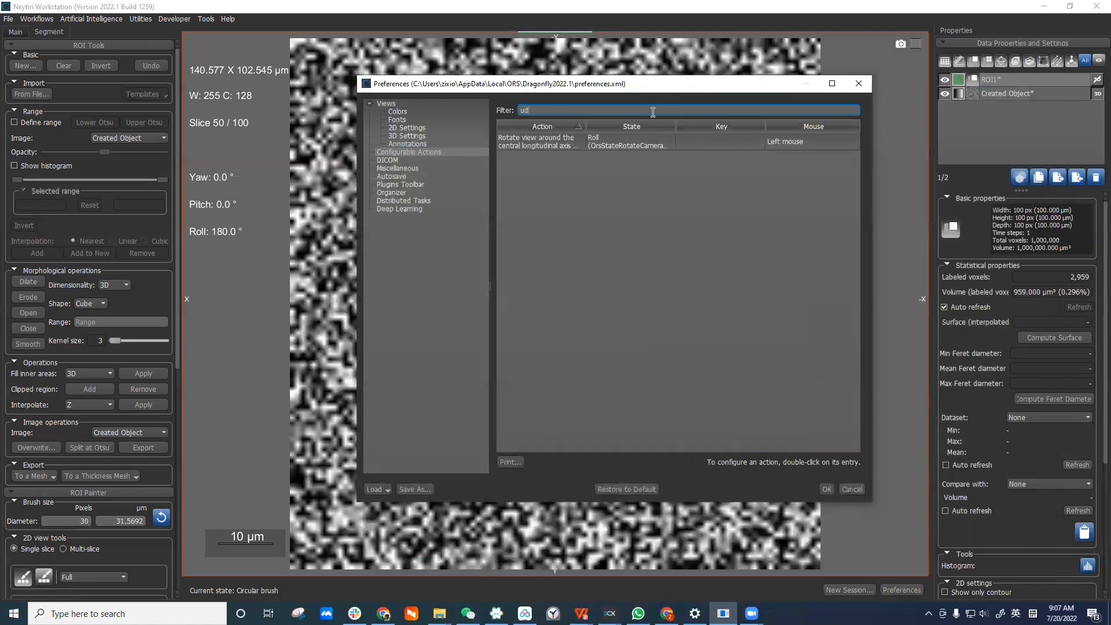
left_click(439, 137)
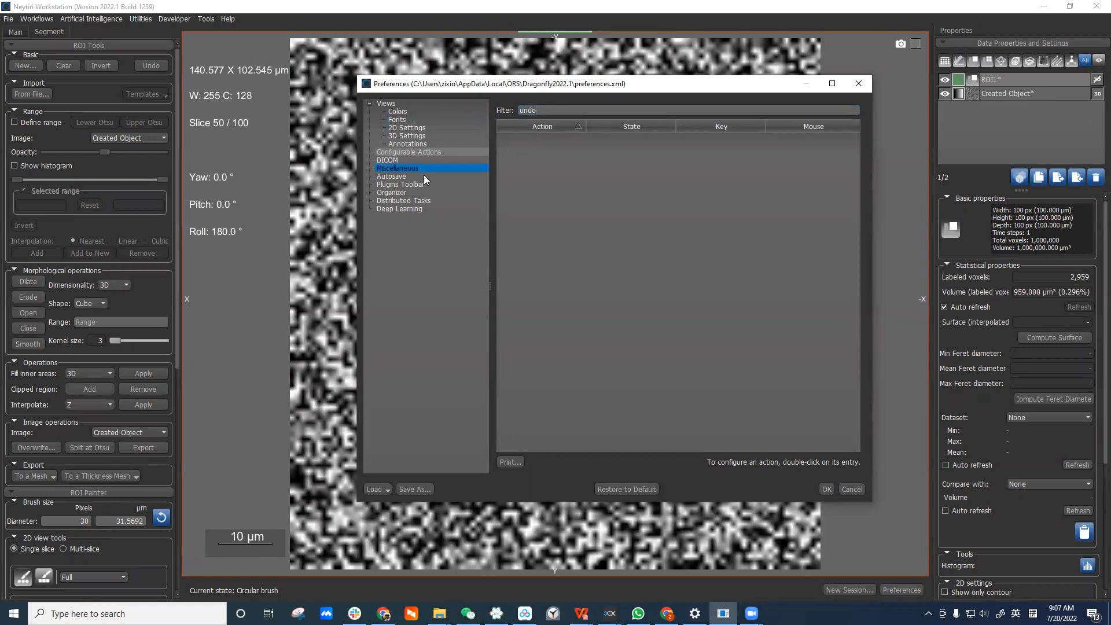
left_click(852, 489)
Step: Close Neytiri Workstation and relaunch it from the Dragonfly2022.1 program folder in File Explorer
left_click(1096, 6)
left_click(531, 343)
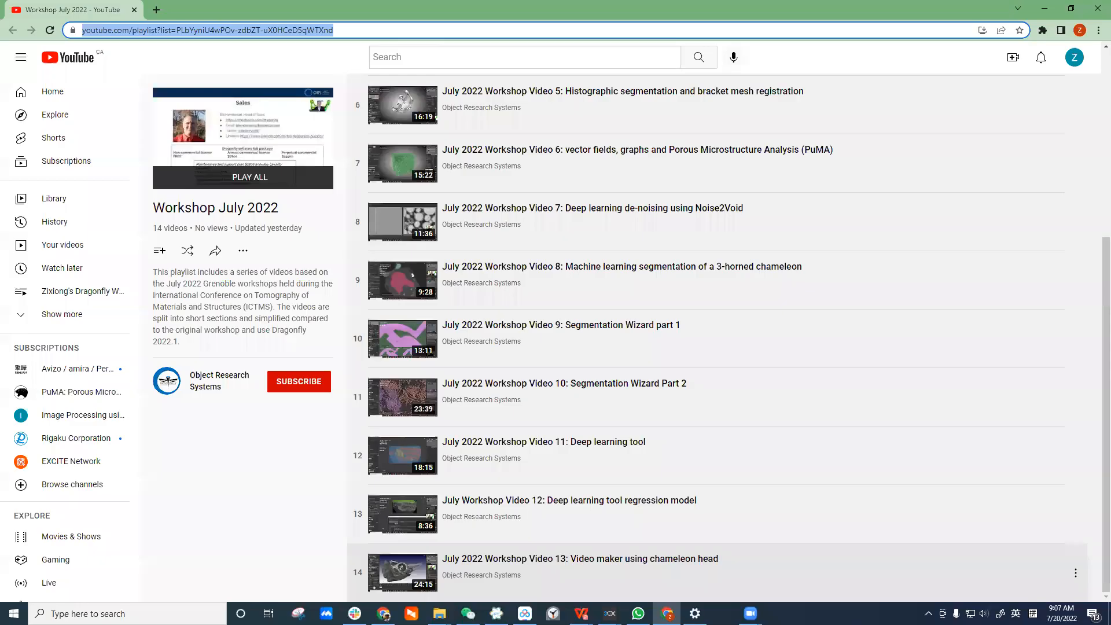
mouse_move(440, 613)
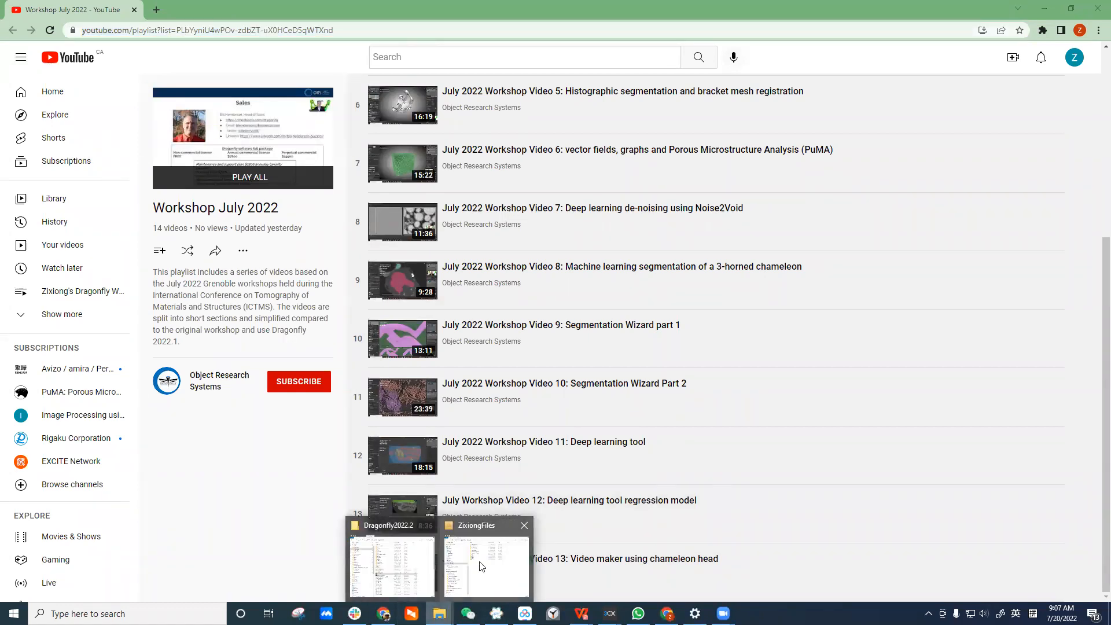
left_click(392, 564)
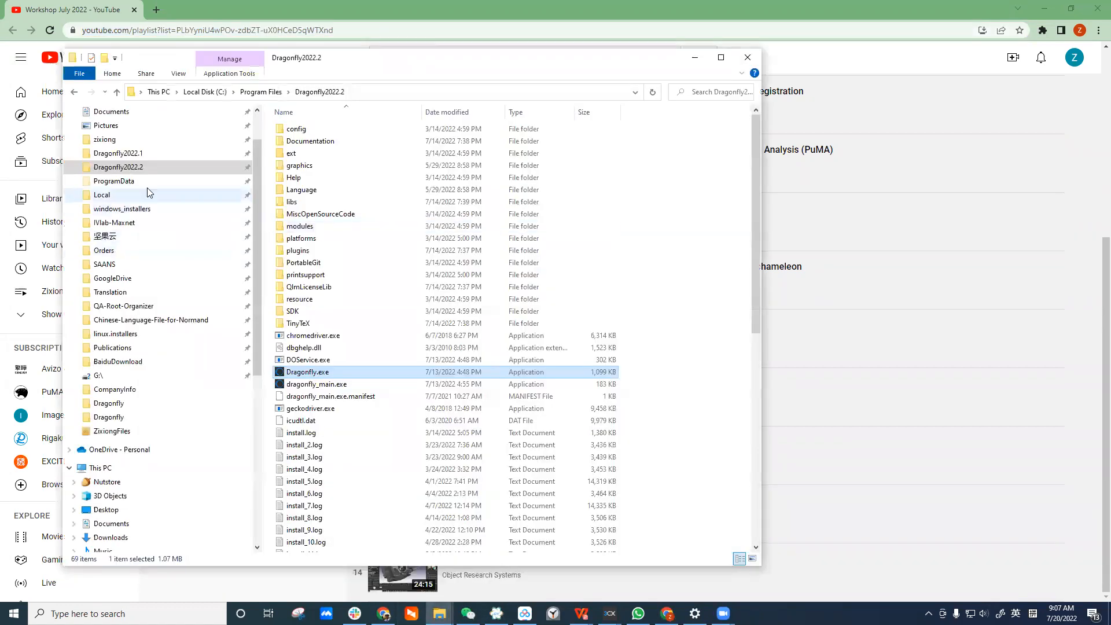
left_click(172, 153)
double_click(360, 360)
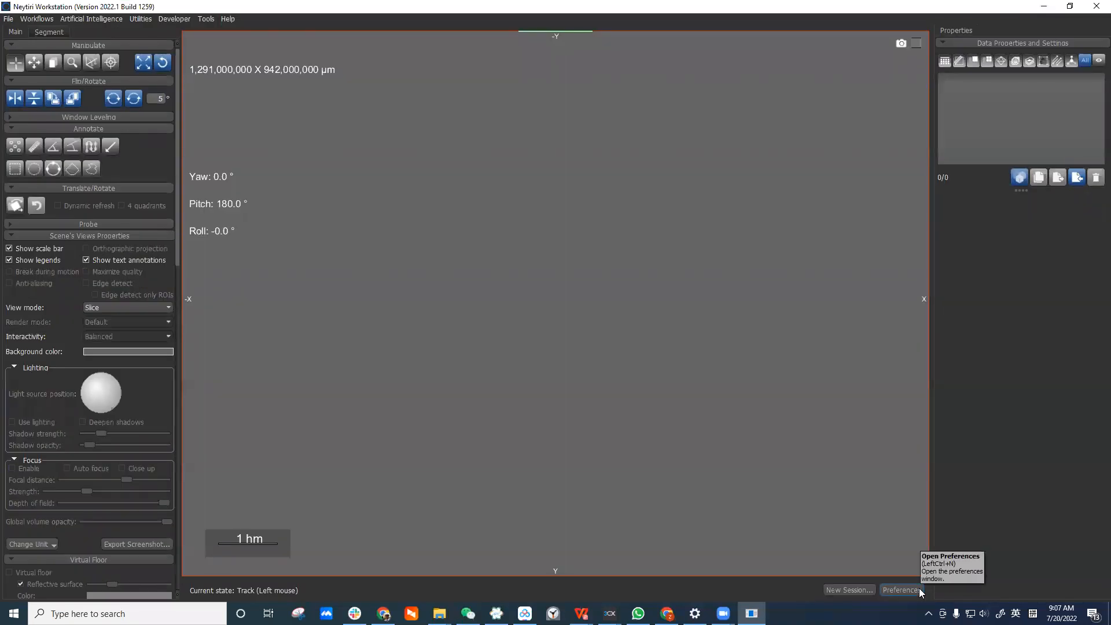
Step: Find "undo" among the configurable actions and assign Left Ctrl+Z as the shortcut for Undo the selected ROIs
left_click(921, 591)
left_click(416, 151)
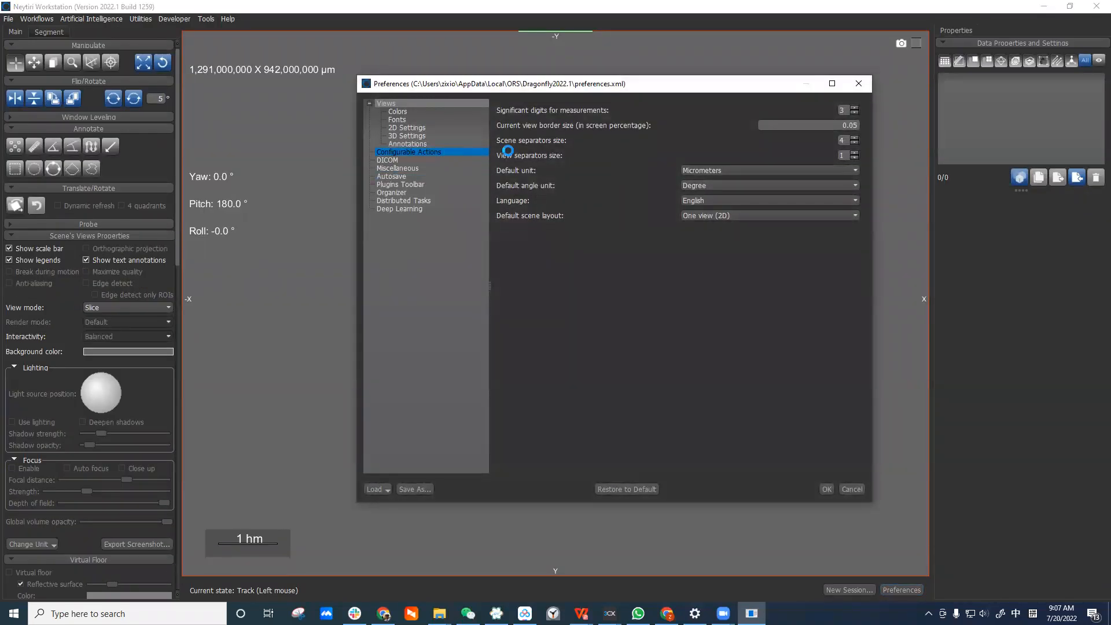
left_click(666, 111)
type("undo")
key("shift")
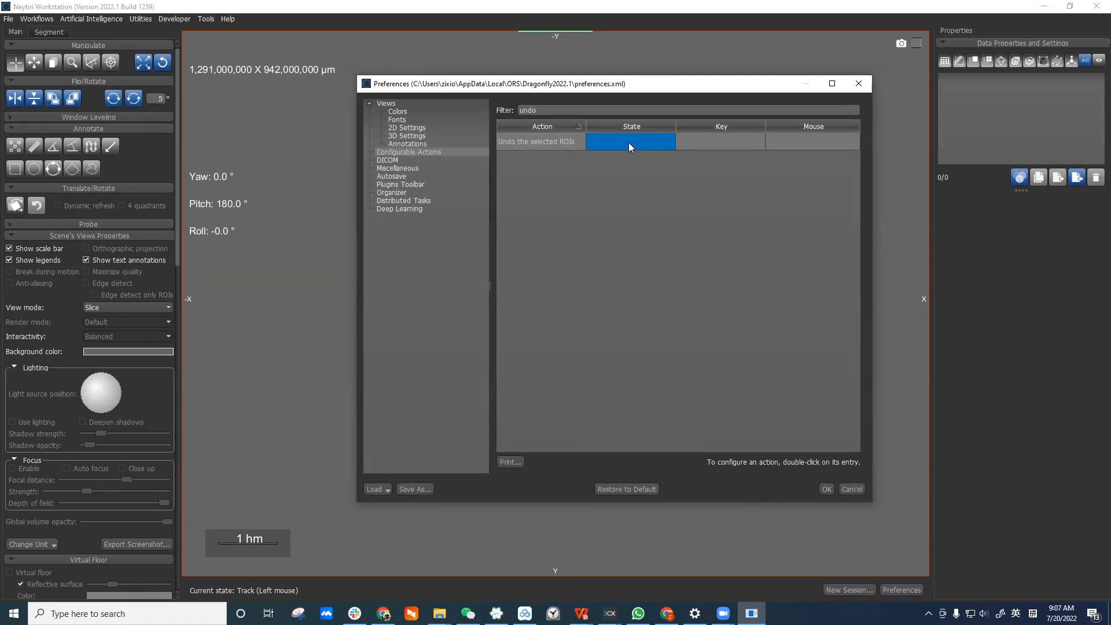
double_click(723, 142)
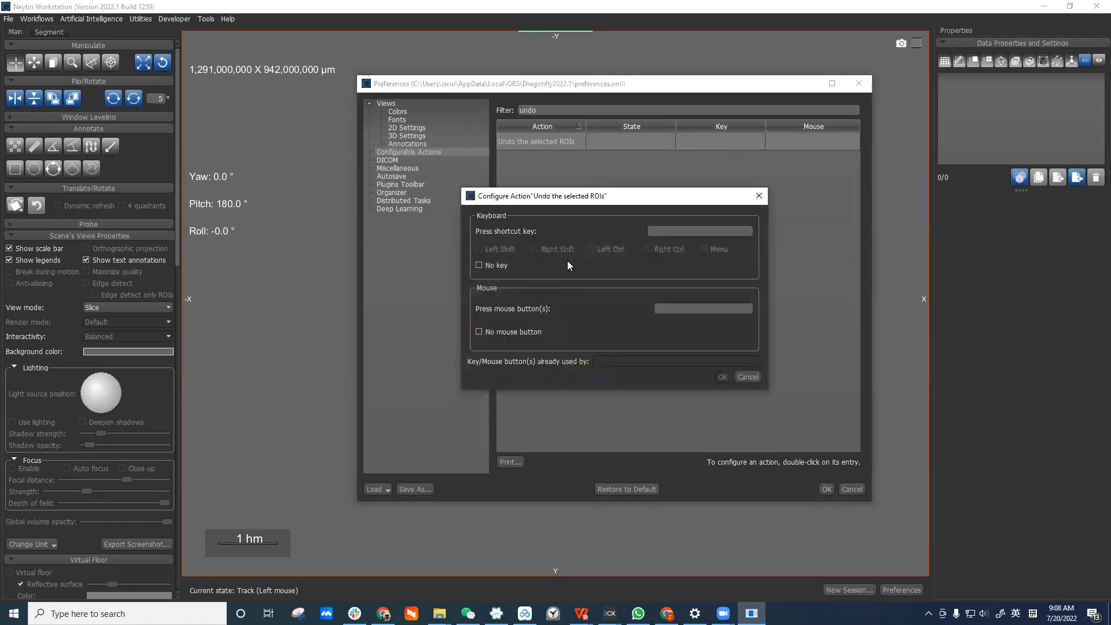
key("z")
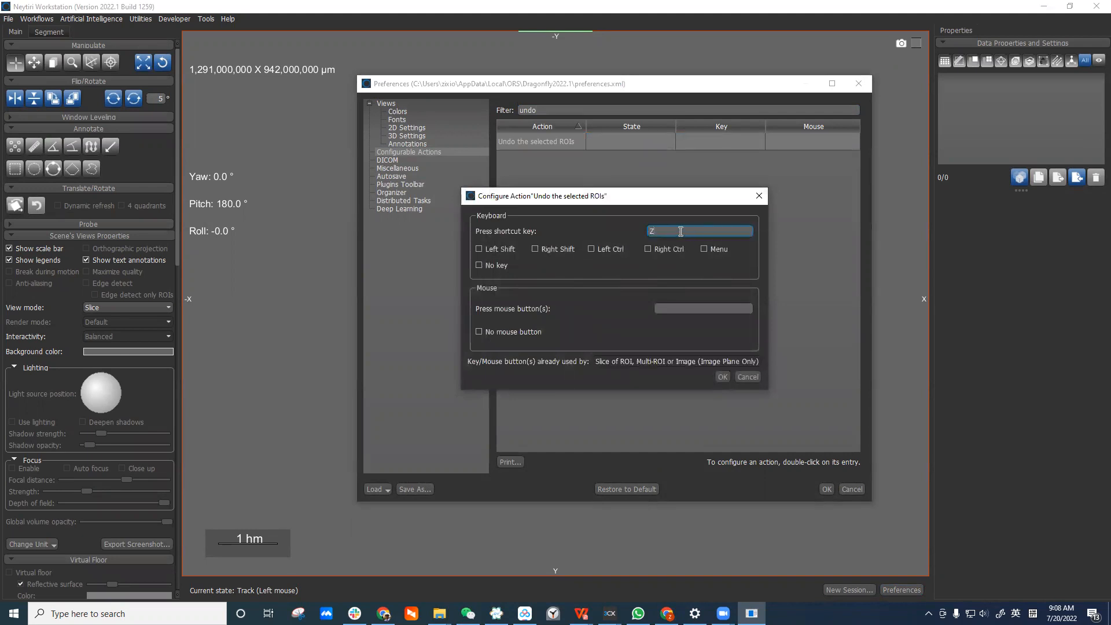
left_click(614, 252)
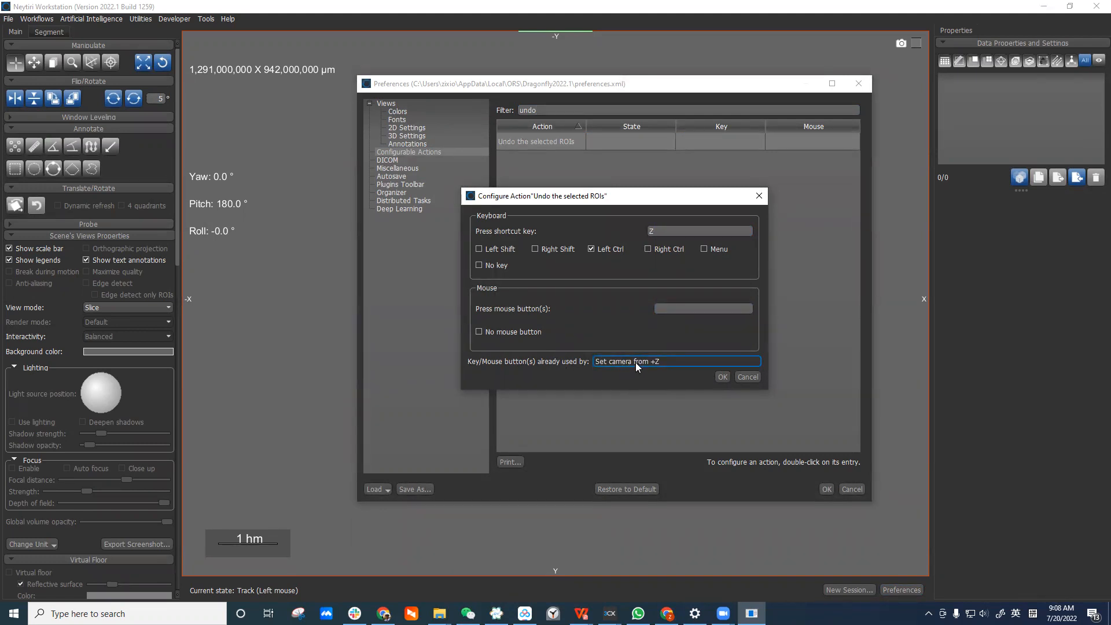
left_click(722, 376)
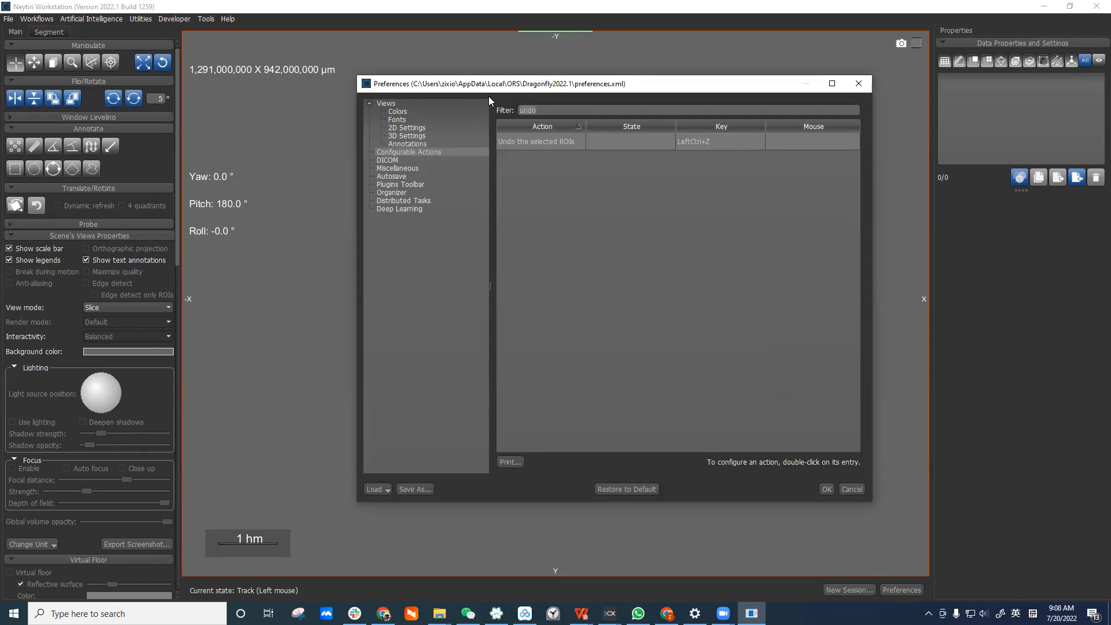
Step: Filter the actions for "set" and remove the conflicting keyboard shortcut from Set camera from +Z using No key
type("set")
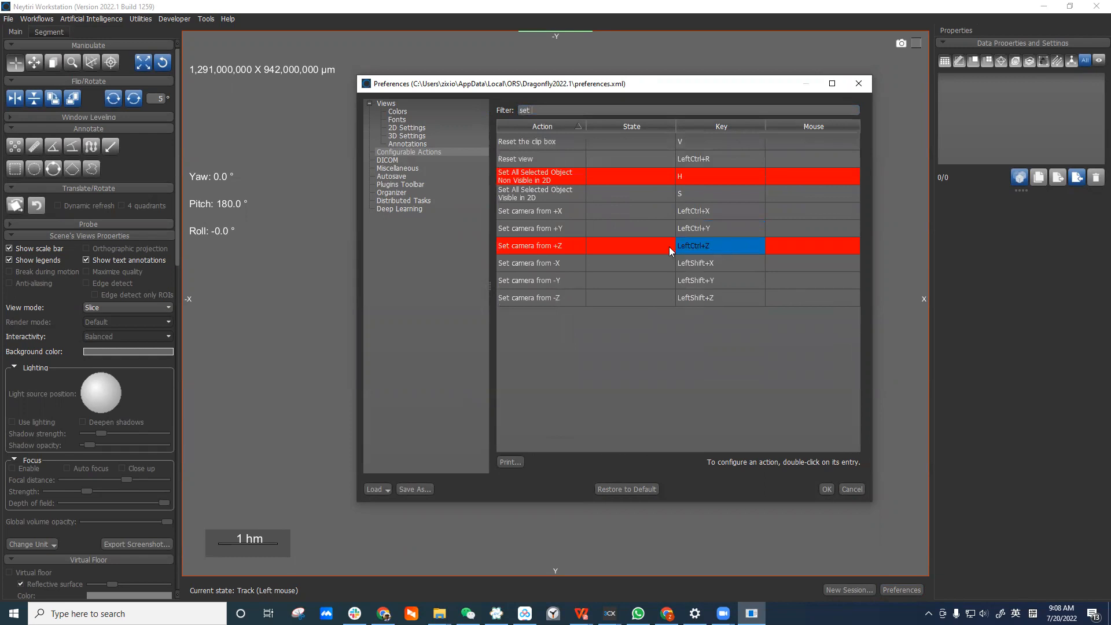
double_click(719, 247)
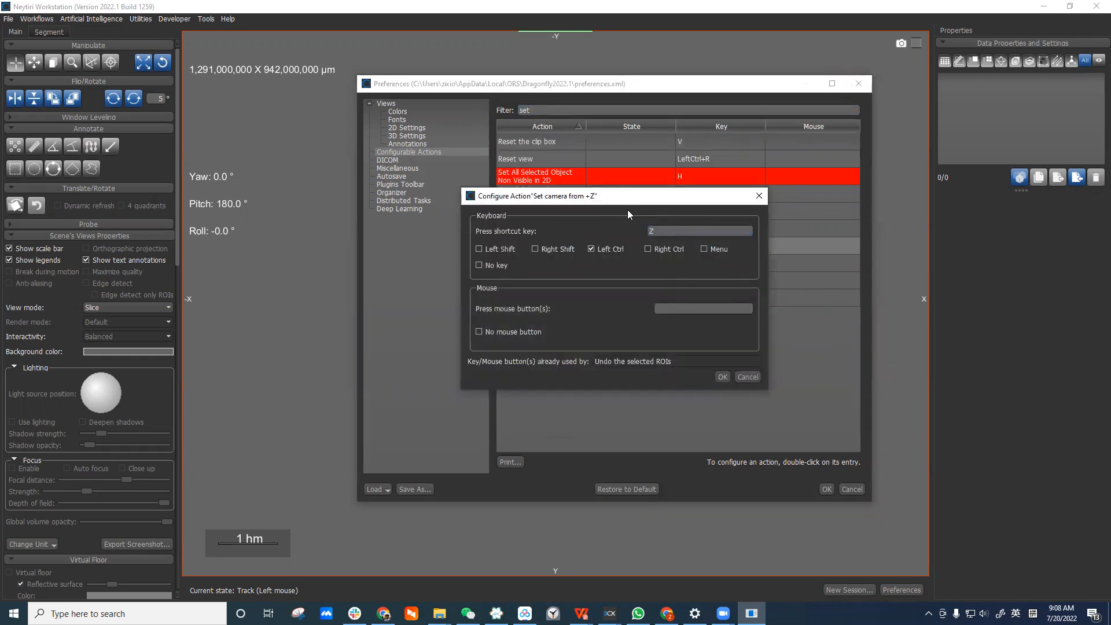
left_click_drag(648, 204, 654, 277)
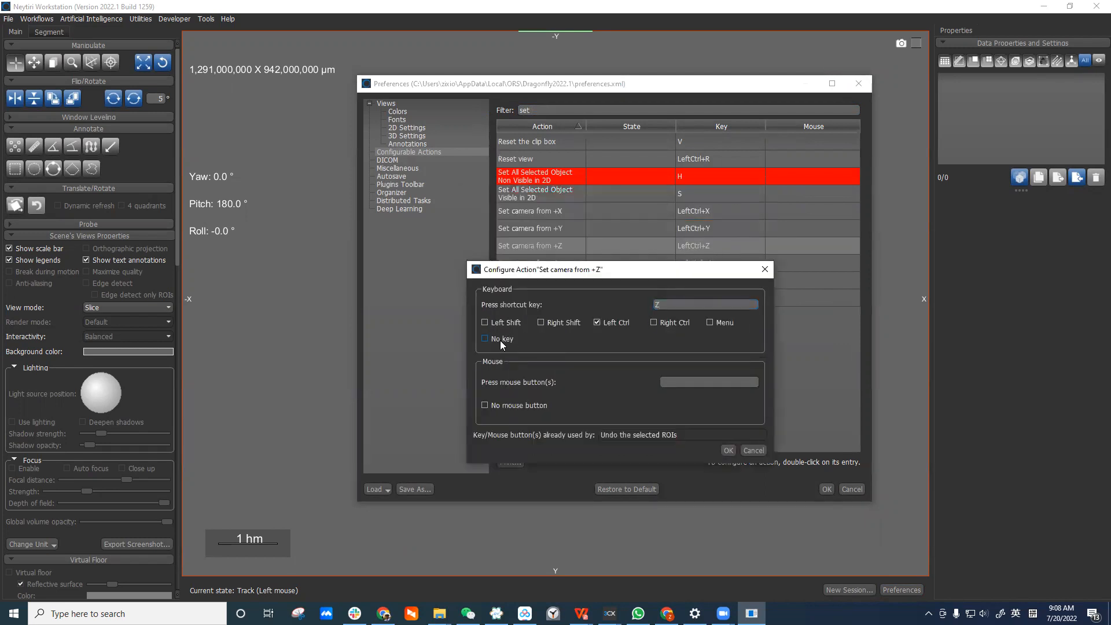
left_click(484, 339)
left_click(728, 450)
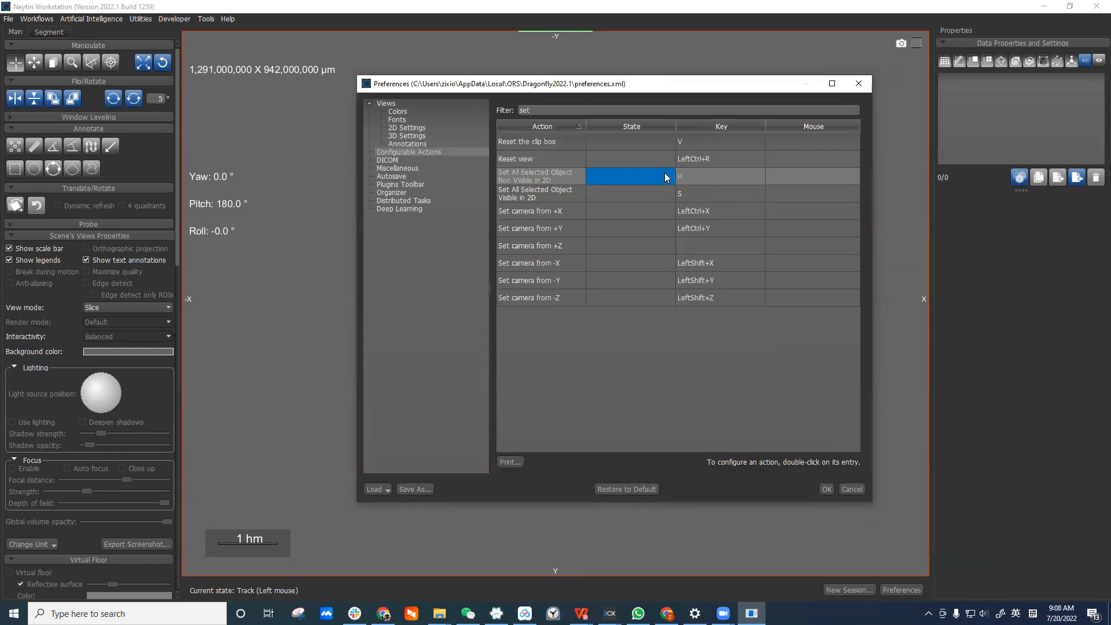
double_click(734, 175)
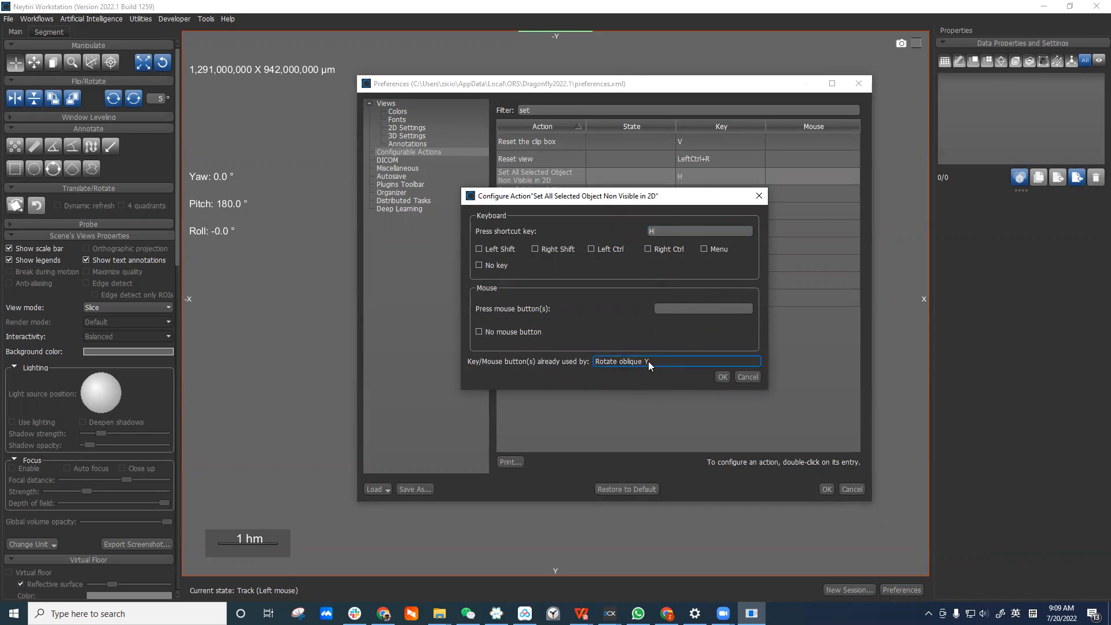
left_click(493, 266)
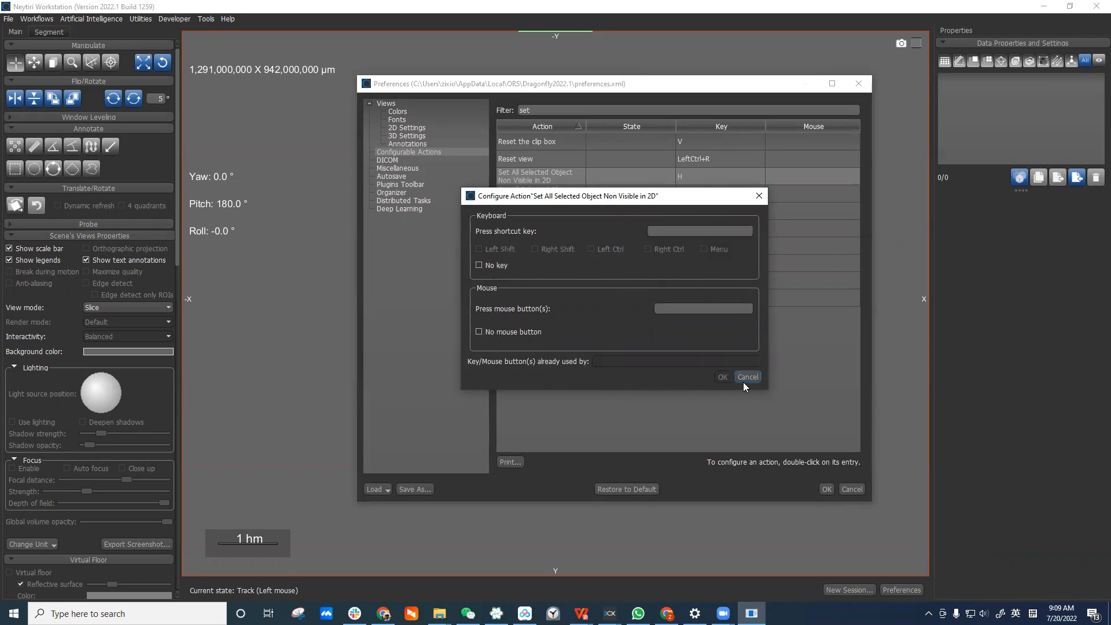
left_click(751, 378)
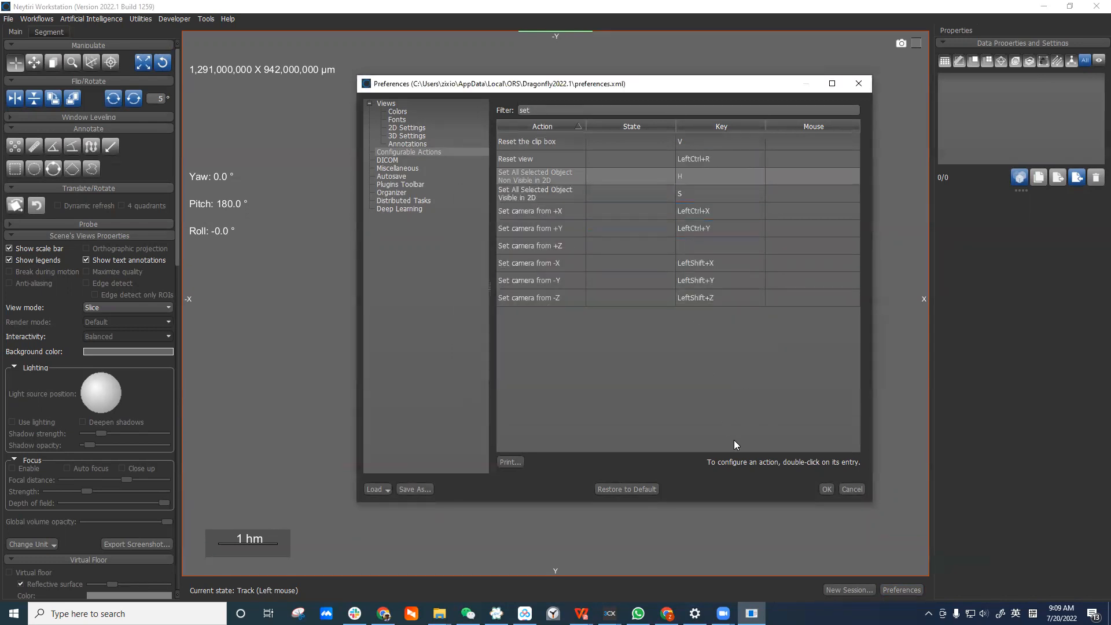
Step: Apply the shortcut changes and close the preferences
left_click(828, 490)
Step: Generate a 100 × 100 × 100 pixel ROI with the Artificial Data Generator and make it visible in the 2D view
left_click(132, 18)
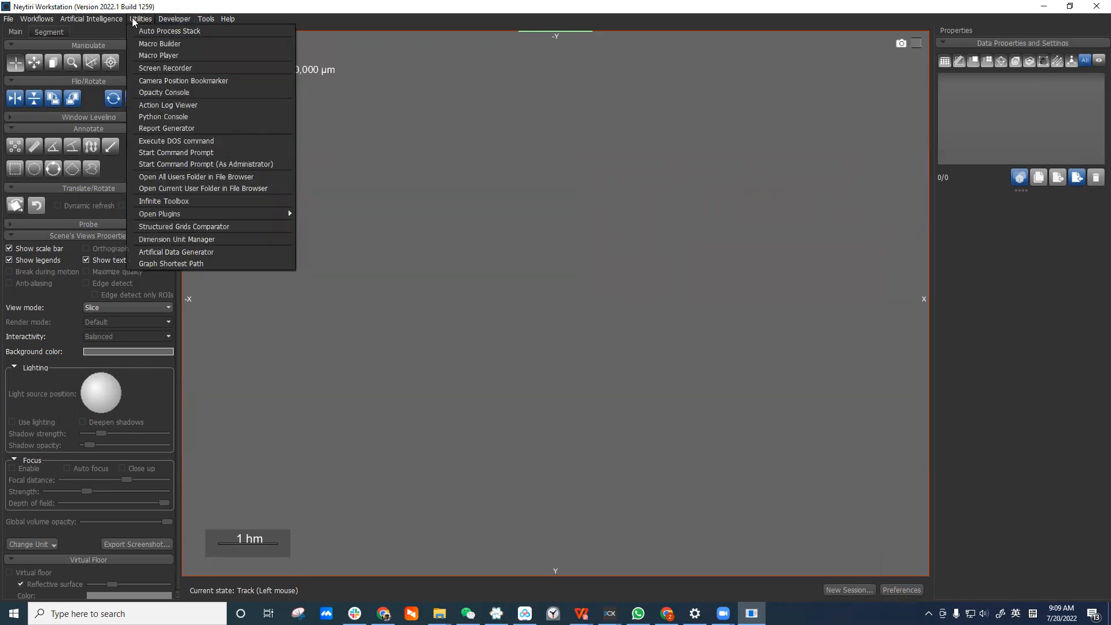
left_click(260, 252)
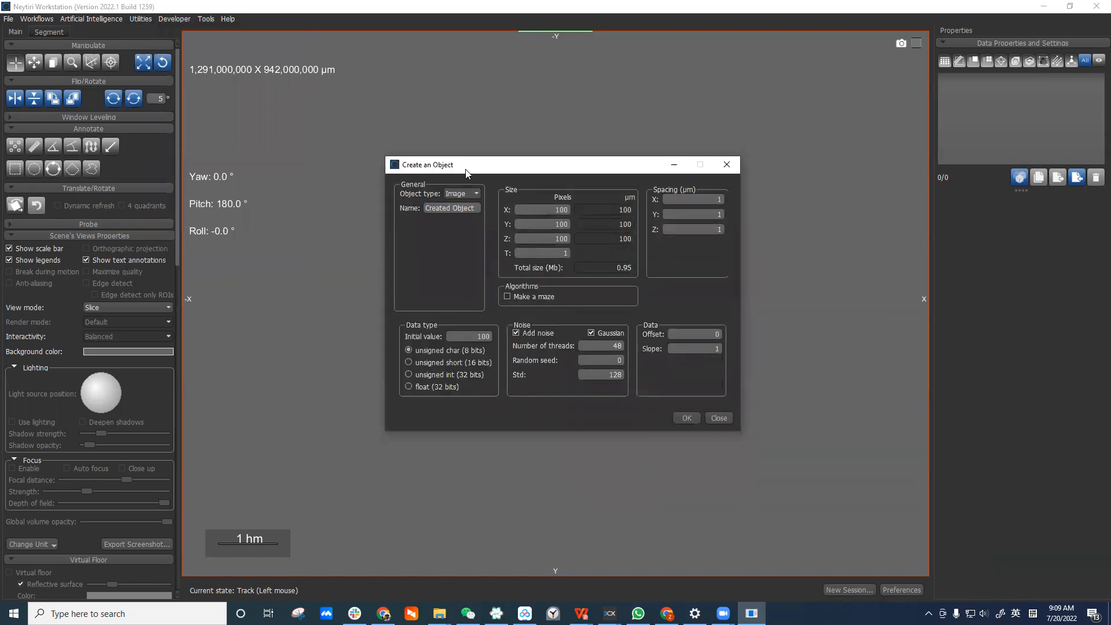
left_click(477, 194)
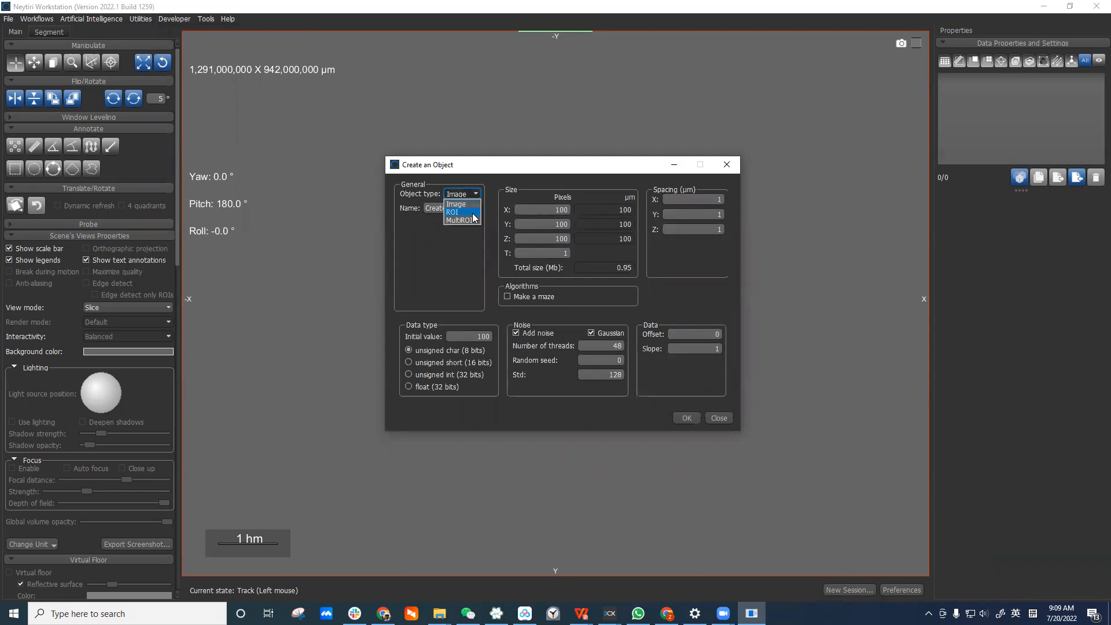
left_click(468, 213)
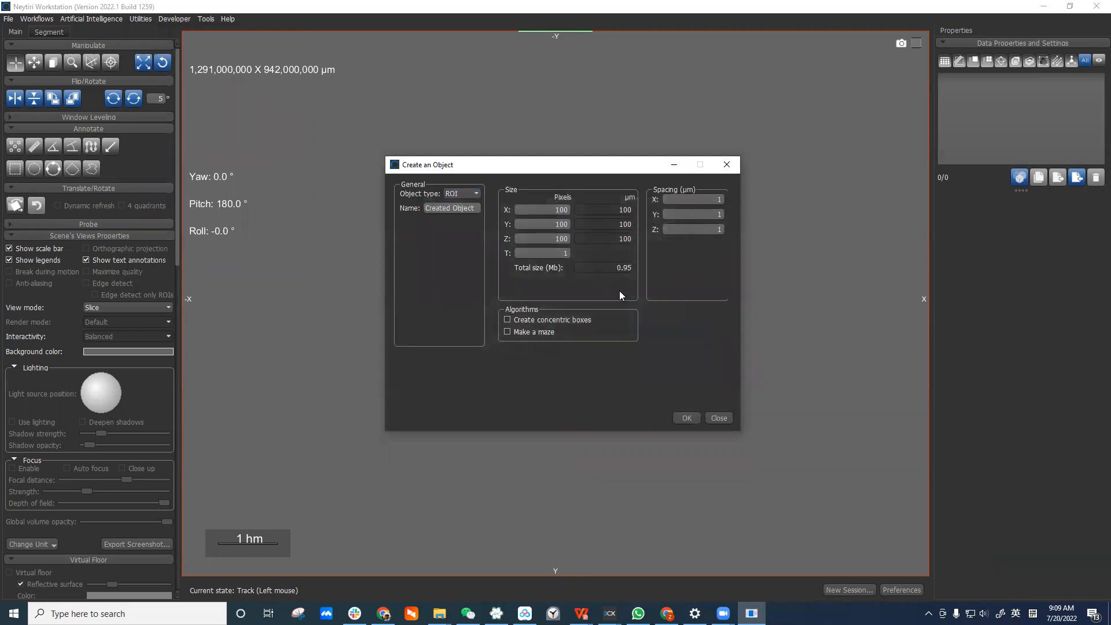
left_click(686, 419)
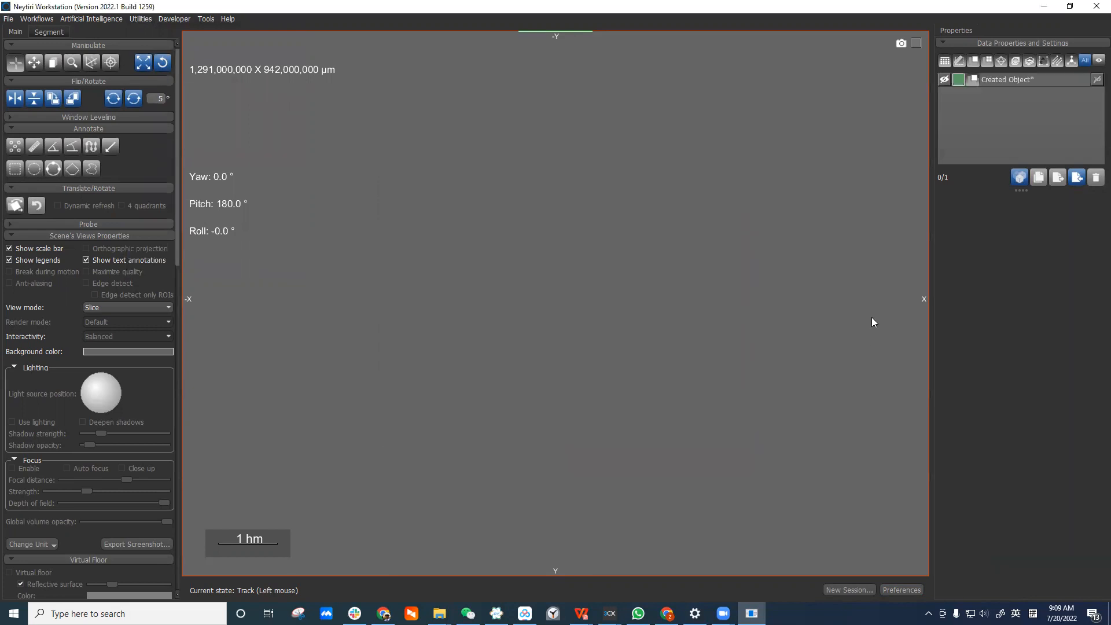
left_click(944, 79)
scroll(739, 269, "down", 2)
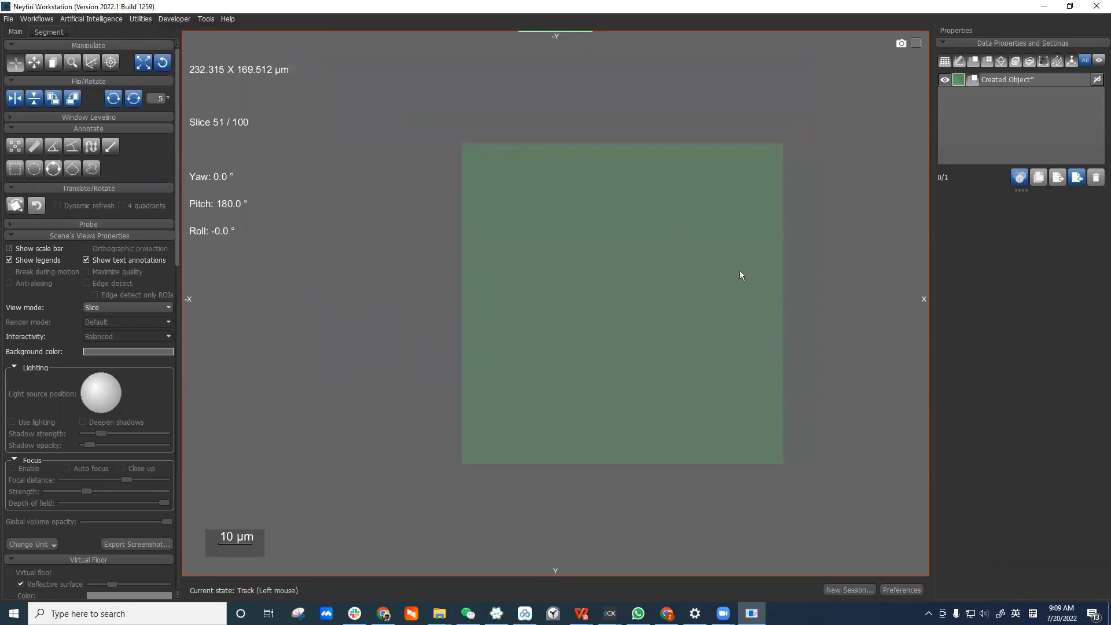
Step: Show the segmentation tools and switch the scene from the single view to the four-view layout
left_click(50, 33)
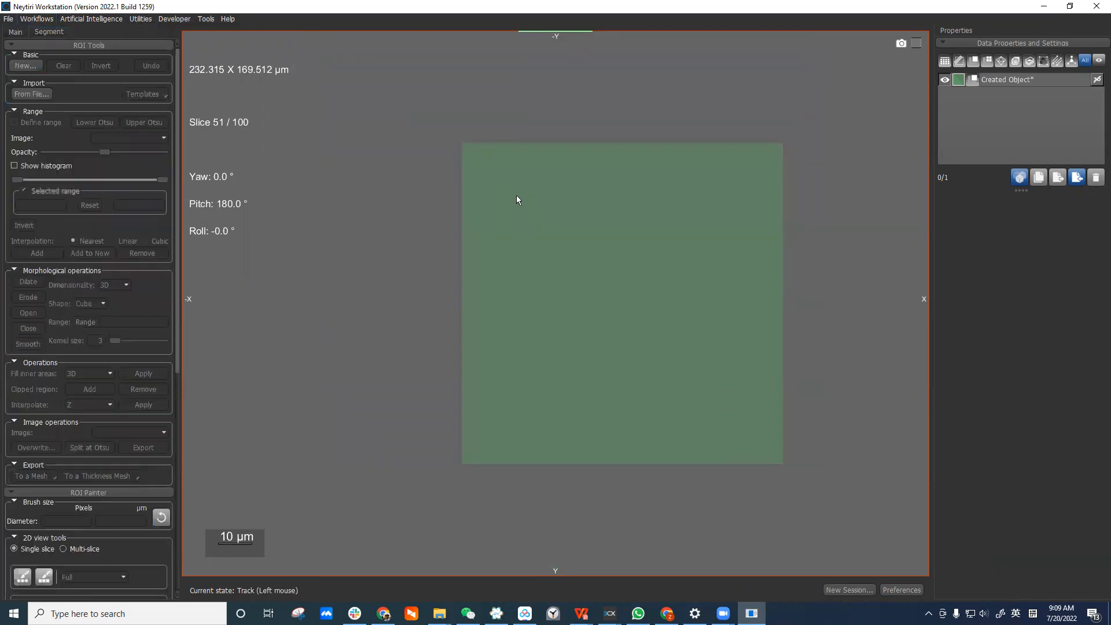
double_click(526, 204)
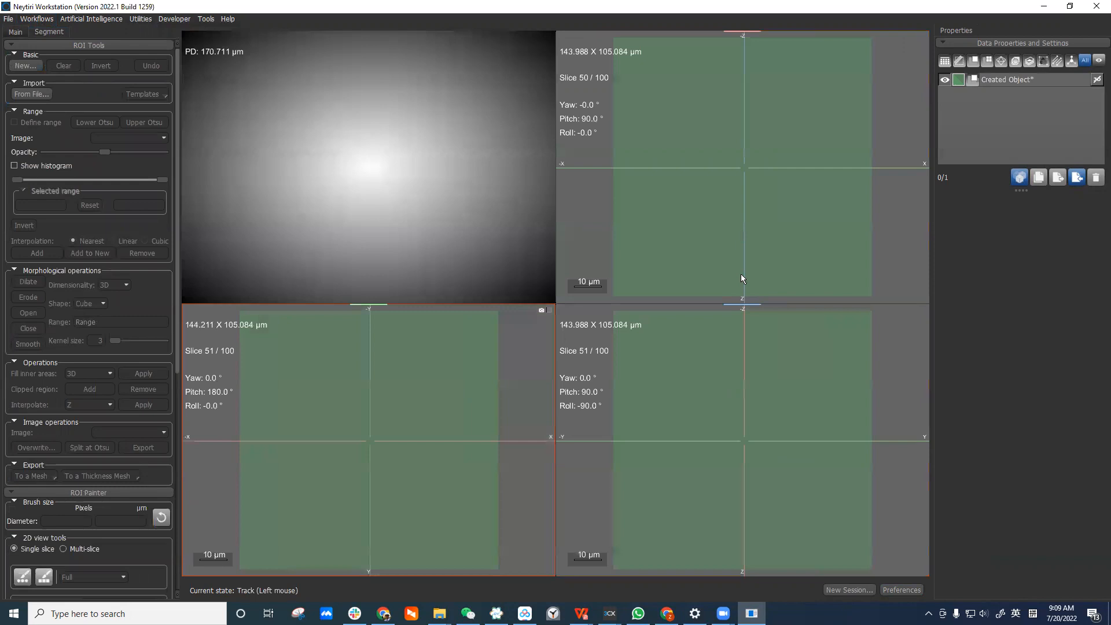
scroll(475, 399, "down", 2)
scroll(835, 408, "down", 2)
scroll(784, 223, "down", 2)
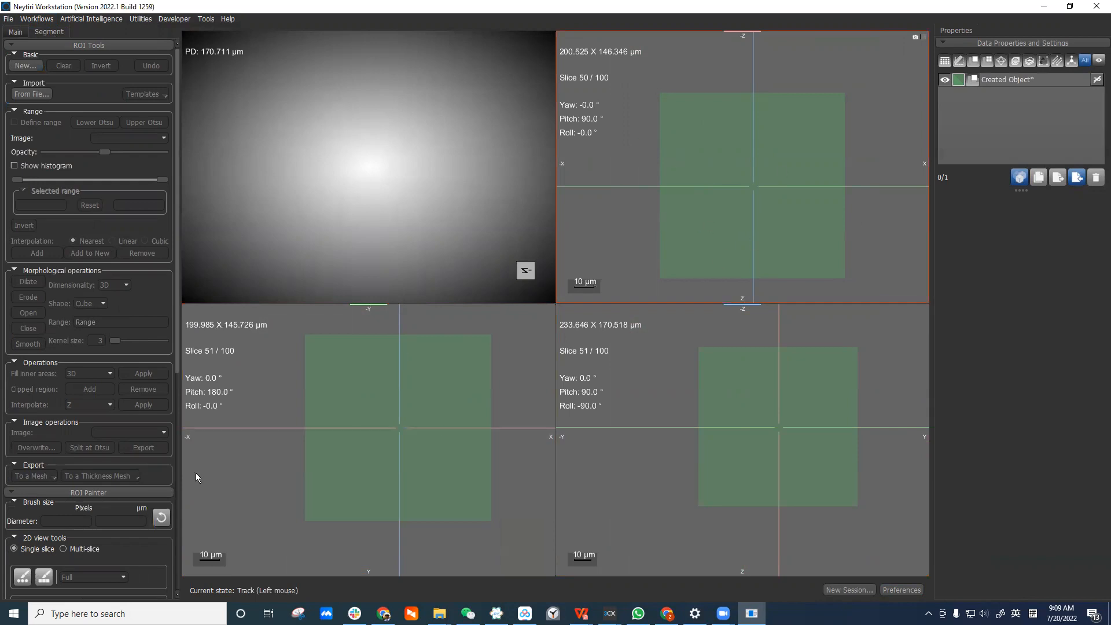
Step: Select the created ROI and erase three circular spots from it in the XZ slice view with the 20-pixel single-slice circular brush
left_click_drag(177, 342, 204, 446)
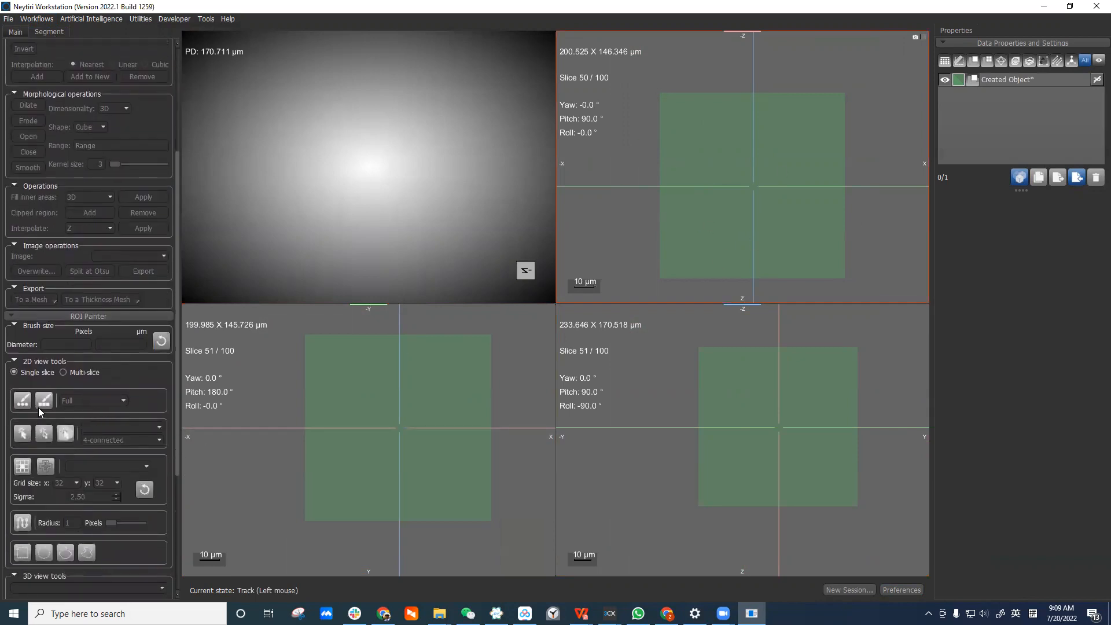
left_click(1038, 81)
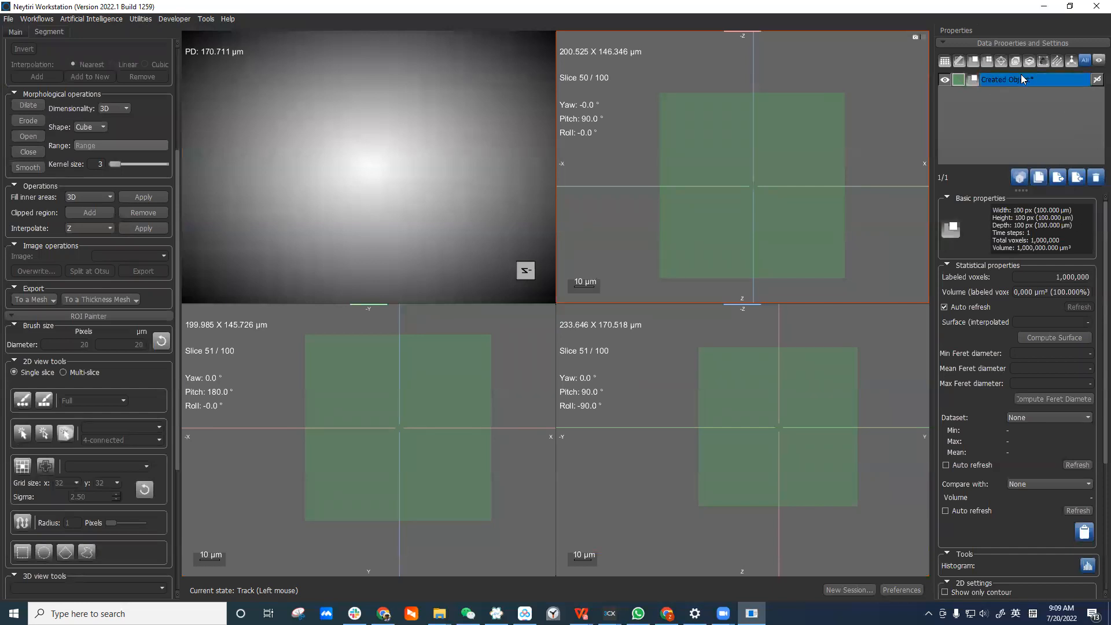
left_click(23, 402)
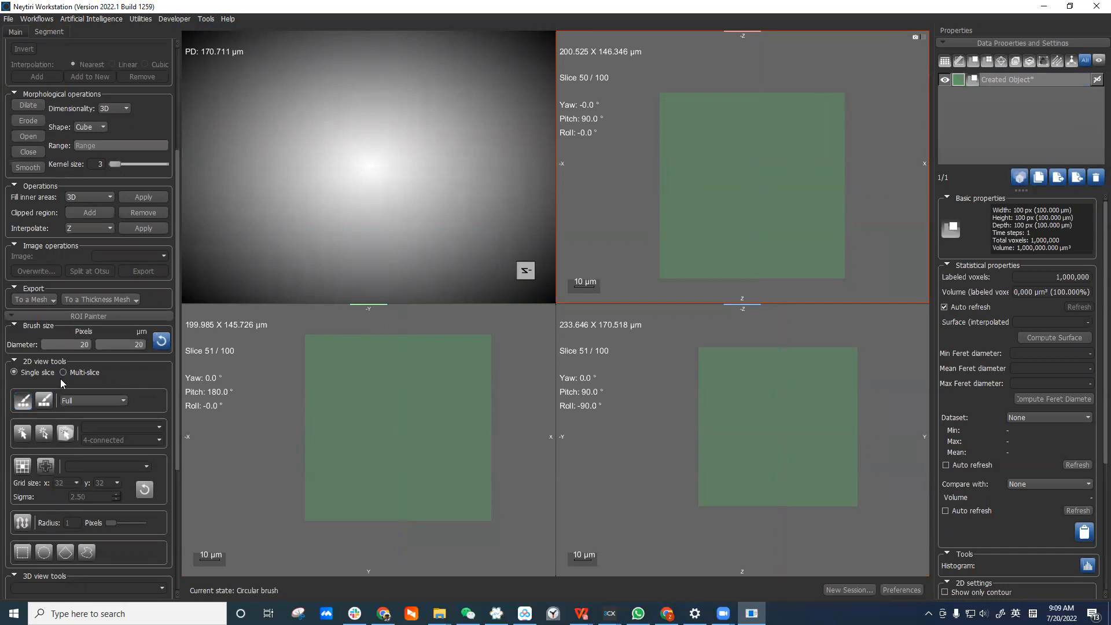
key("shift")
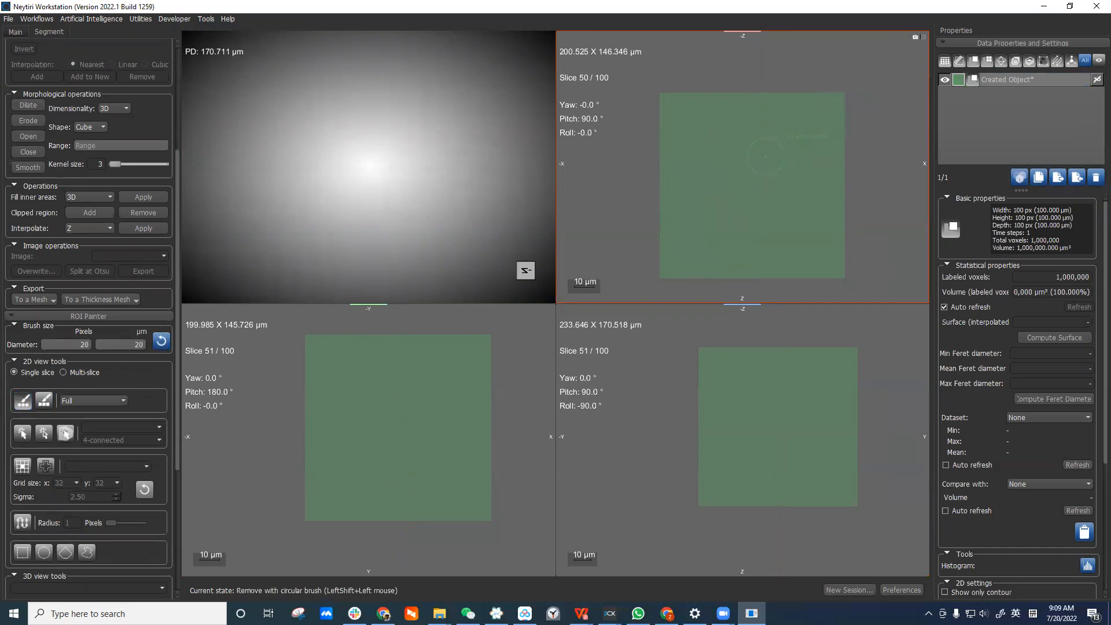
left_click(766, 158, "shift")
left_click(783, 200, "shift")
left_click(715, 220, "shift")
Step: Test the custom undo shortcut on the last erased spot by alternating undo and redo, ending with an undo
key("ctrl+z")
key("ctrl+y")
key("ctrl+z")
key("ctrl+y")
key("ctrl+z")
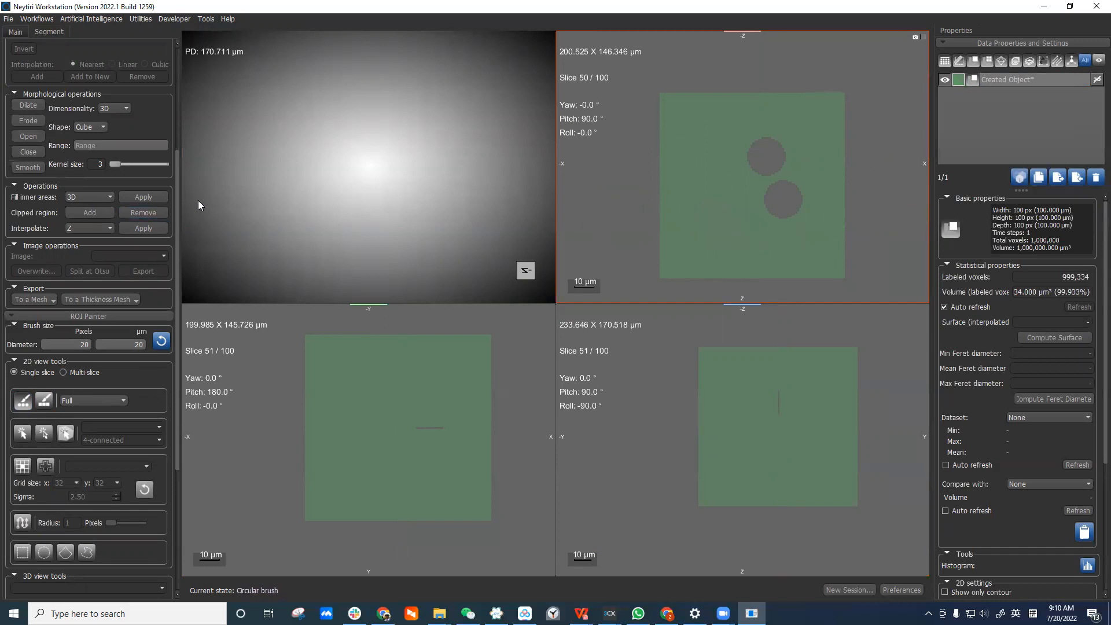
Step: Erase two more spots from the ROI in the XZ slice and test the custom undo shortcut by alternating undo and redo
left_click_drag(176, 214, 175, 89)
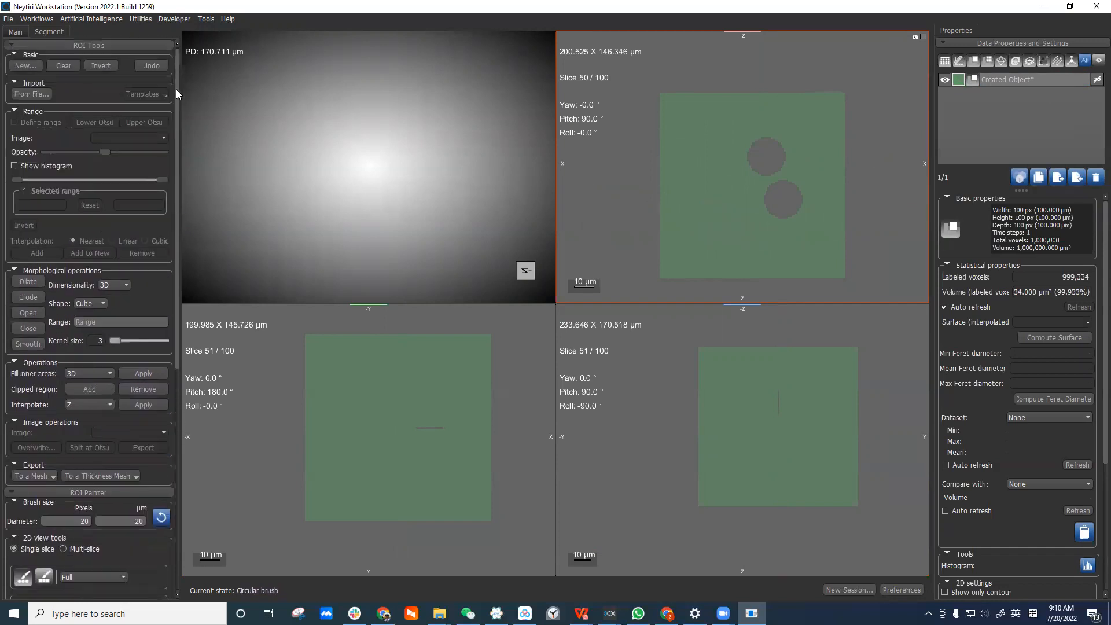
left_click(712, 192, "shift")
left_click(729, 231, "shift")
key("ctrl+z")
key("ctrl+y")
key("ctrl+z")
key("ctrl+y")
key("ctrl+z")
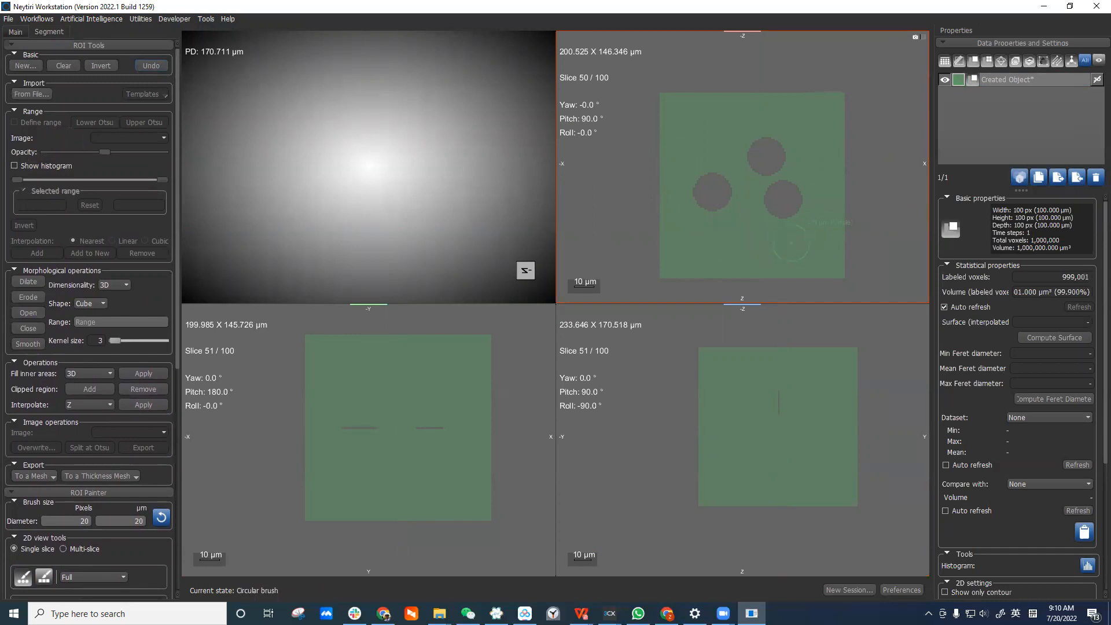
Step: Enlarge the XZ slice view and alternate redo and undo on the last erased spot, ending with an undo
double_click(794, 207)
scroll(630, 239, "up", 2)
key("ctrl+y")
middle_click_drag(600, 293, 607, 184)
key("ctrl+z")
key("ctrl+y")
key("ctrl+z")
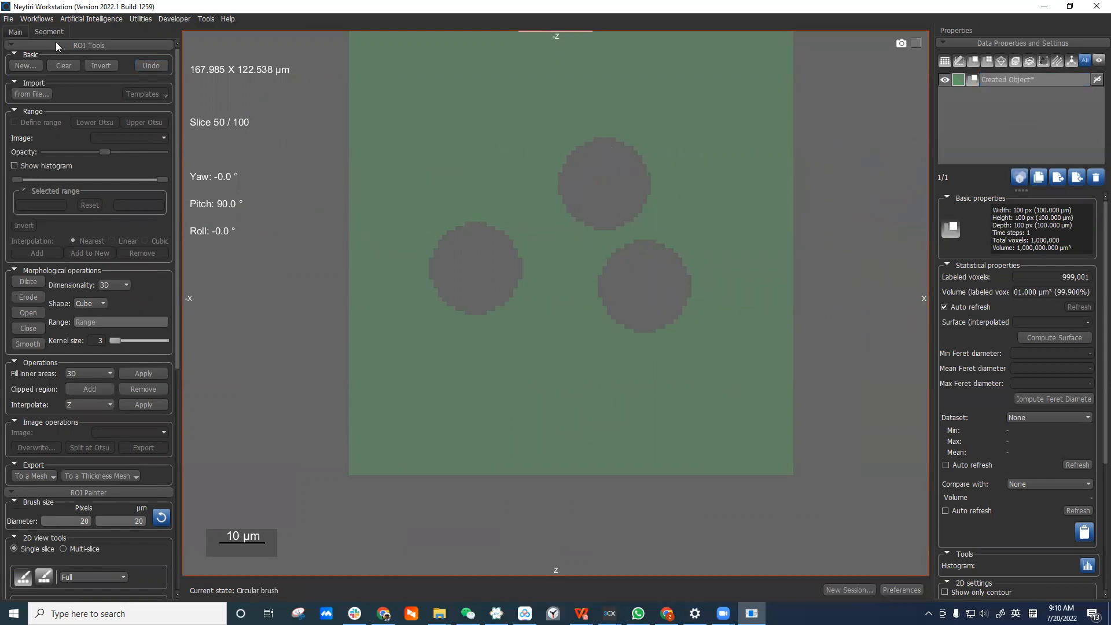
Step: Create a multi-ROI with 2 classes using the Created Object geometry, and hide the original ROI
left_click(24, 66)
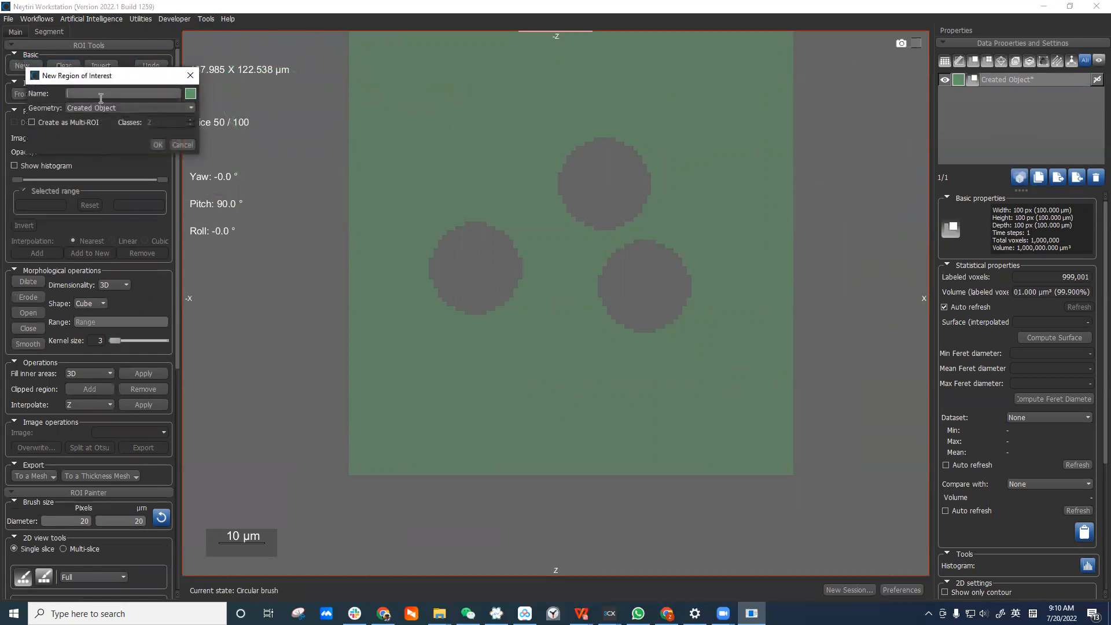
left_click(59, 124)
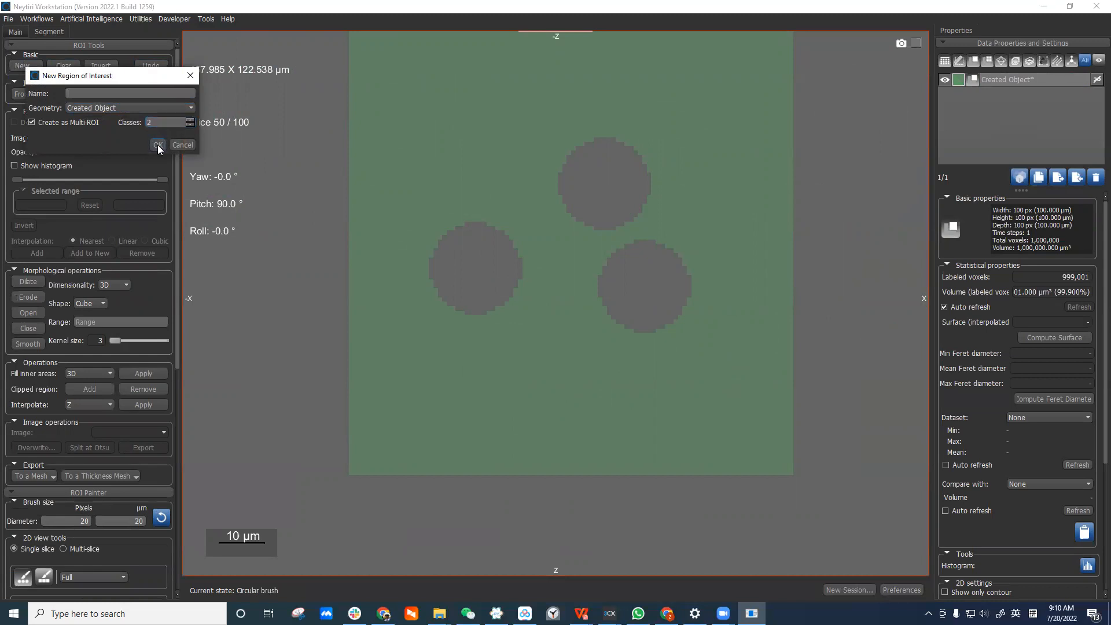
left_click(158, 145)
left_click(992, 92)
left_click(945, 93)
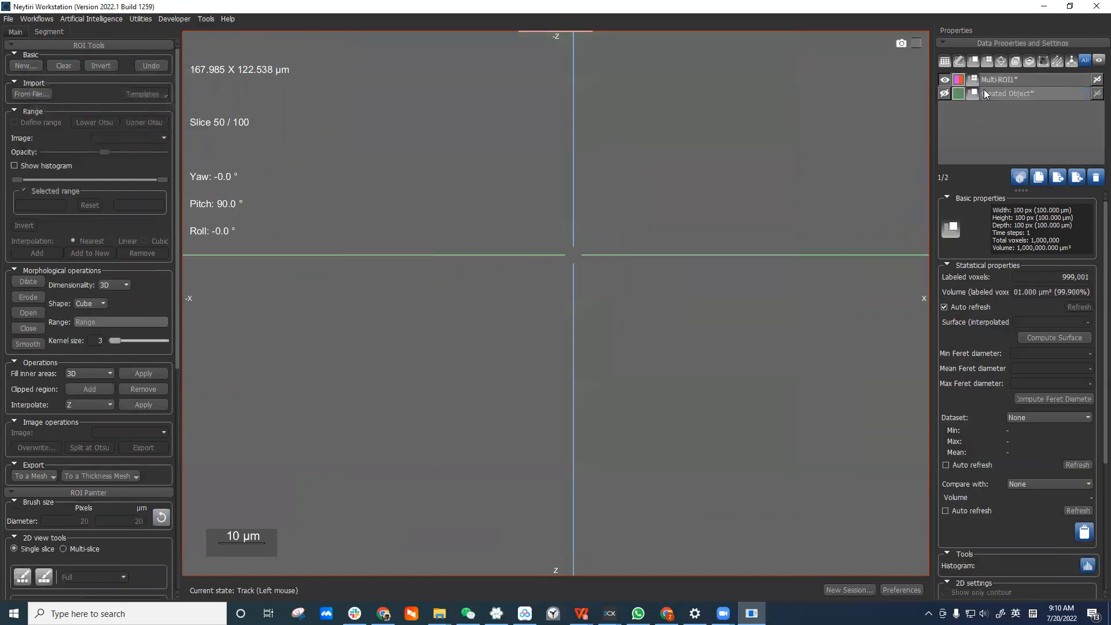
Step: Paint two circular spots in the multi-ROI's first class with the 20-pixel single-slice circular brush
left_click(1024, 80)
left_click(1002, 338)
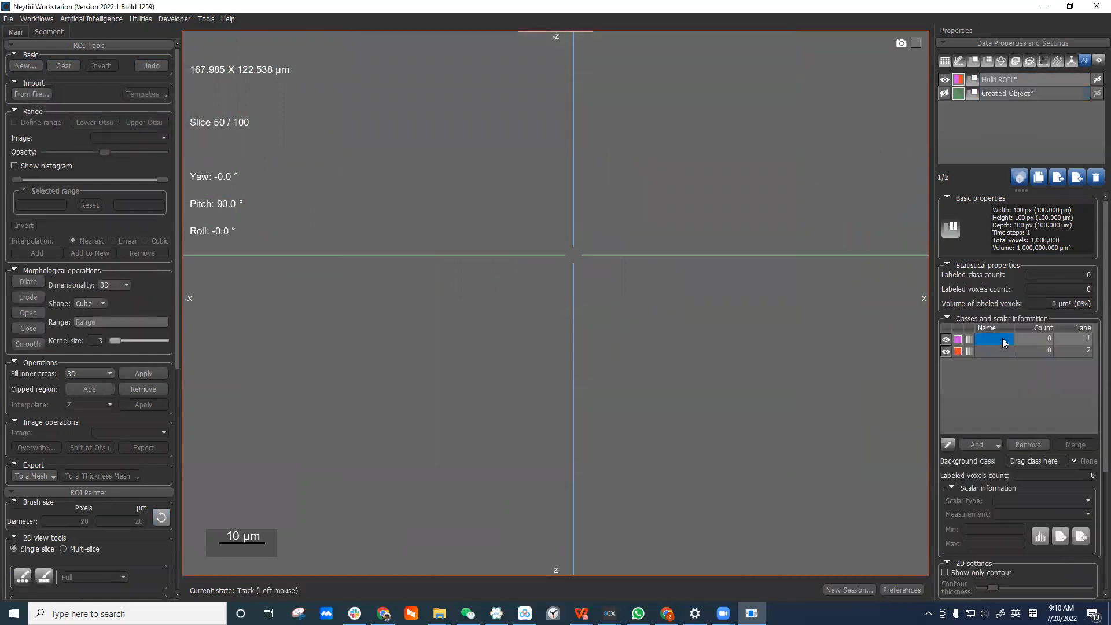
left_click(999, 80)
left_click(21, 577)
left_click(414, 188)
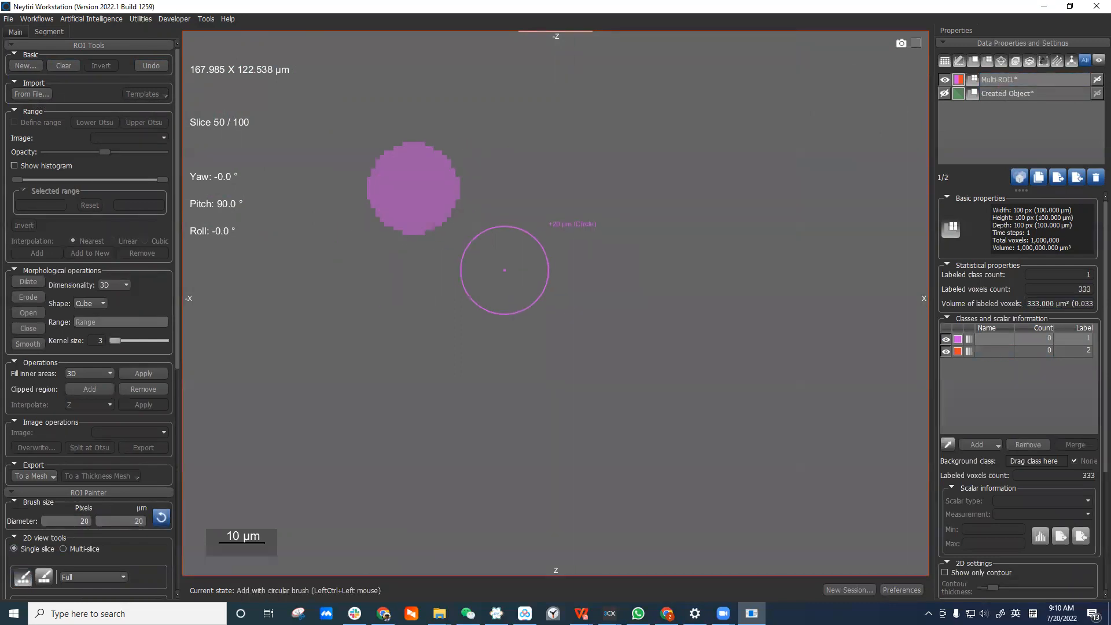
left_click(507, 268)
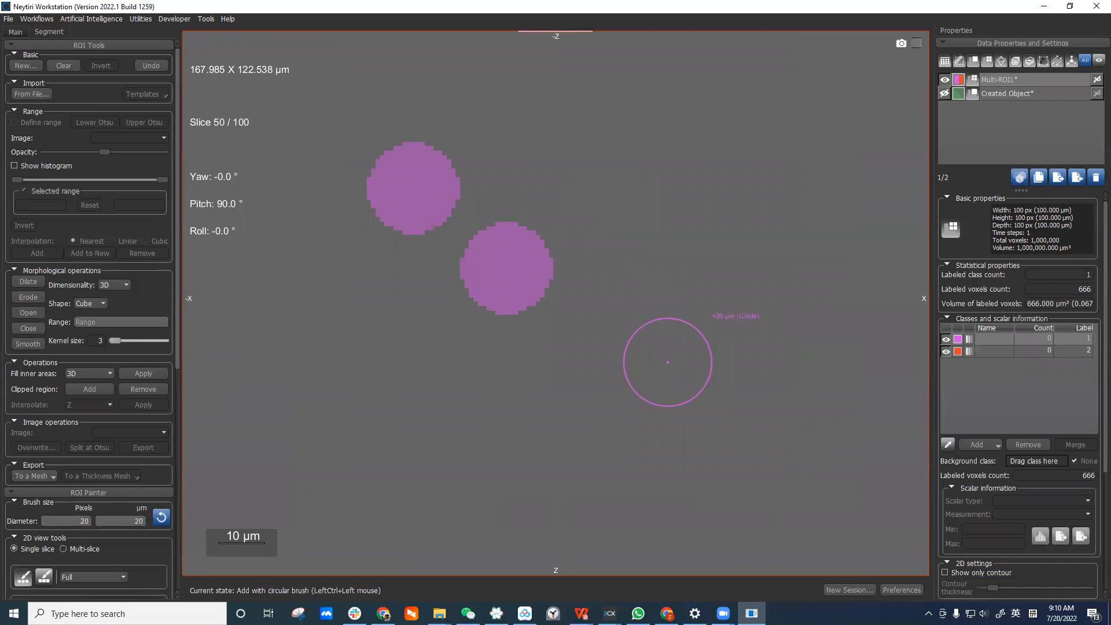
Step: Test undo on the multi-ROI by undoing the second spot, painting another beside the first, and undoing that one too
left_click(151, 65)
left_click(150, 65)
left_click(560, 188)
key("ctrl")
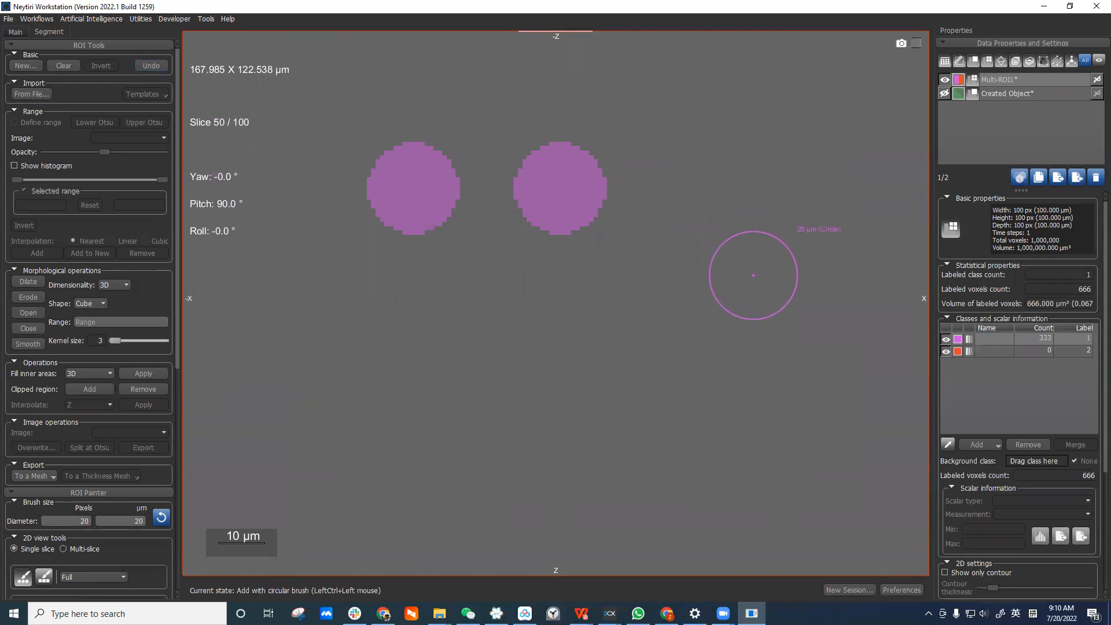
left_click(150, 66)
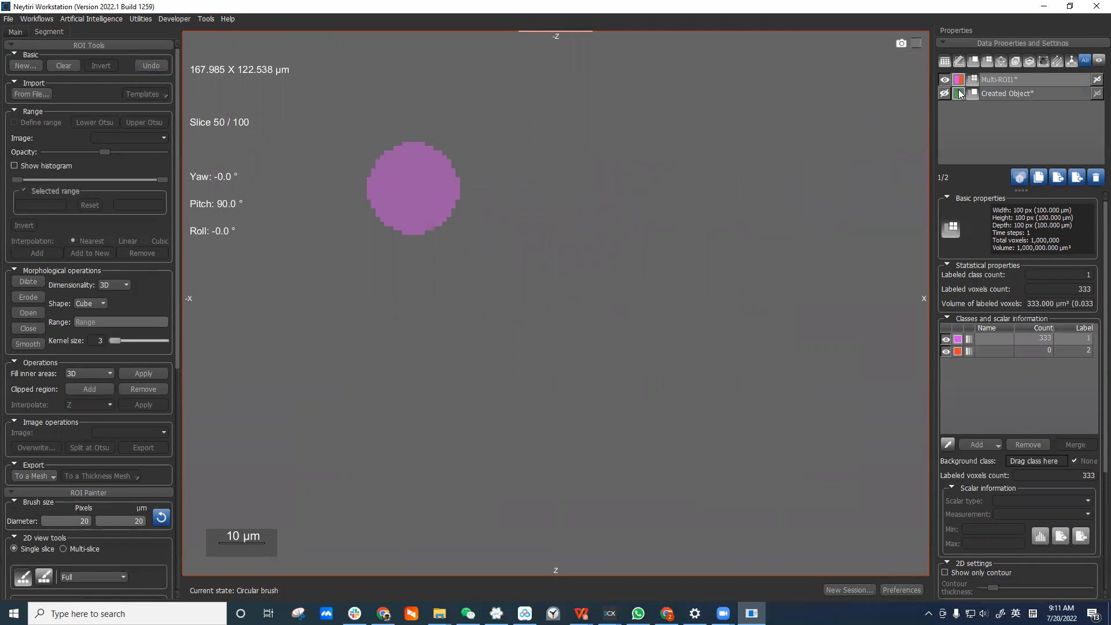
Step: Hide the multi-ROI, select it together with the original ROI, and delete both objects
left_click(991, 82)
mouse_move(439, 613)
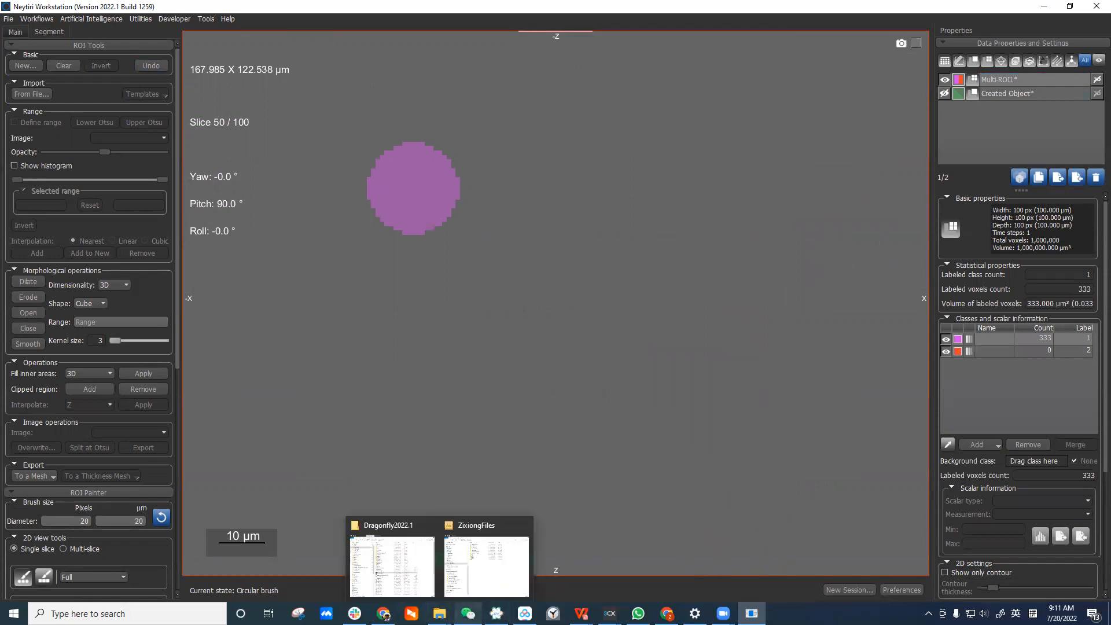
left_click(1051, 96)
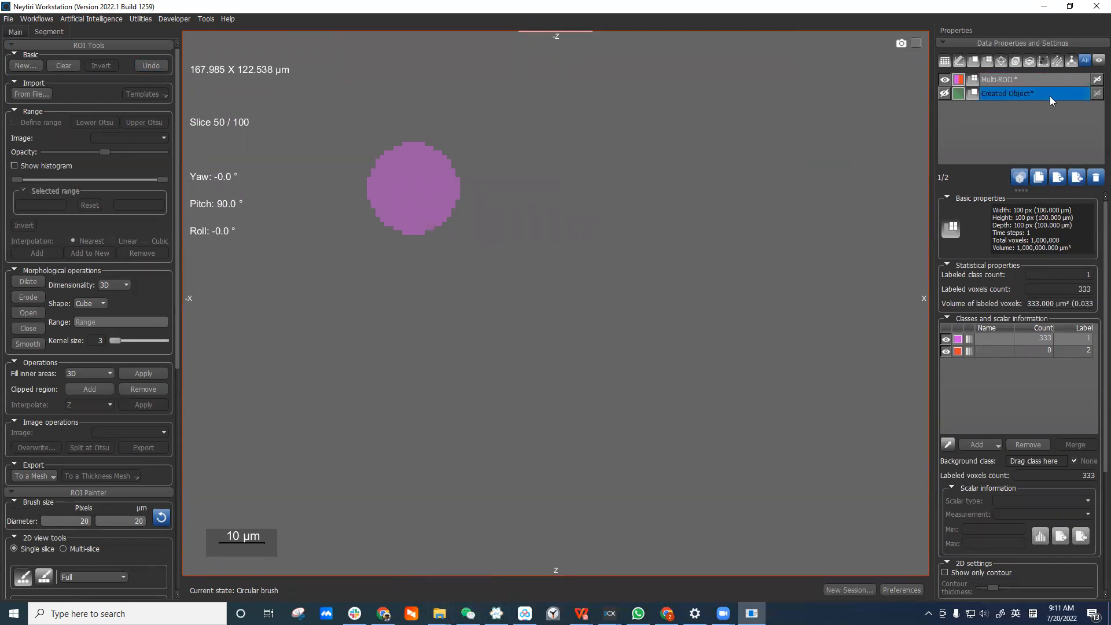
left_click(946, 81)
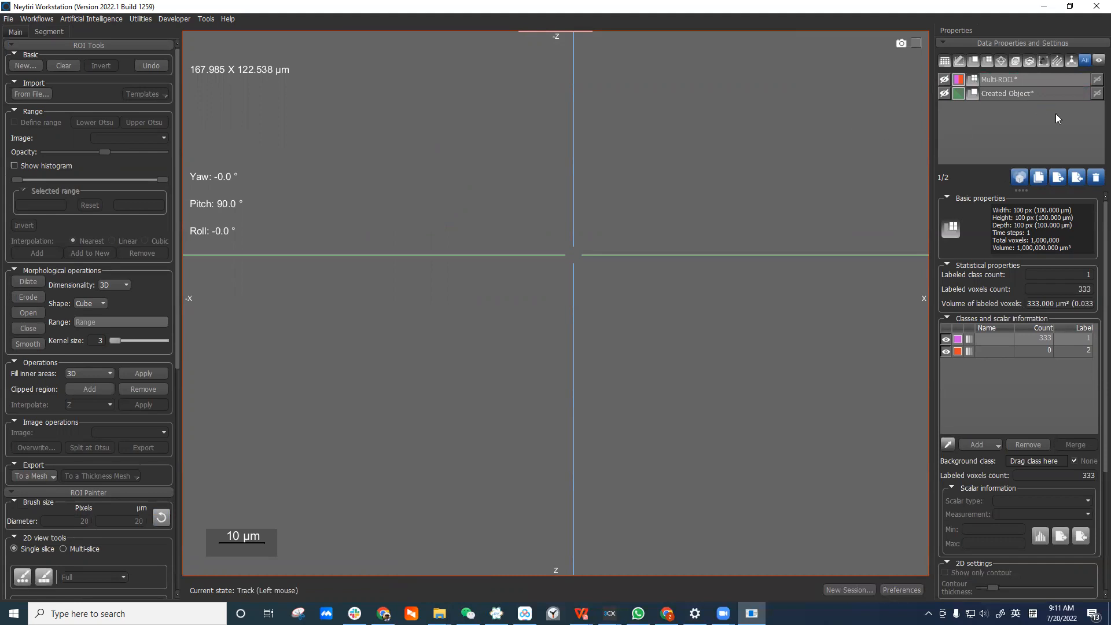
left_click(1050, 94)
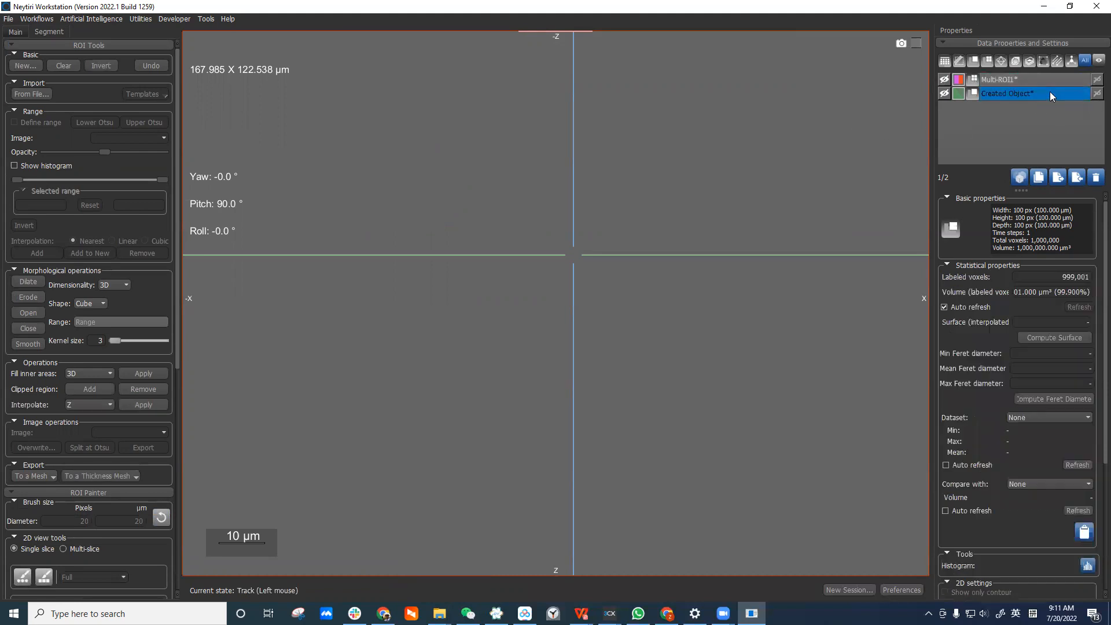
left_click(1050, 79, "ctrl")
left_click(1095, 177)
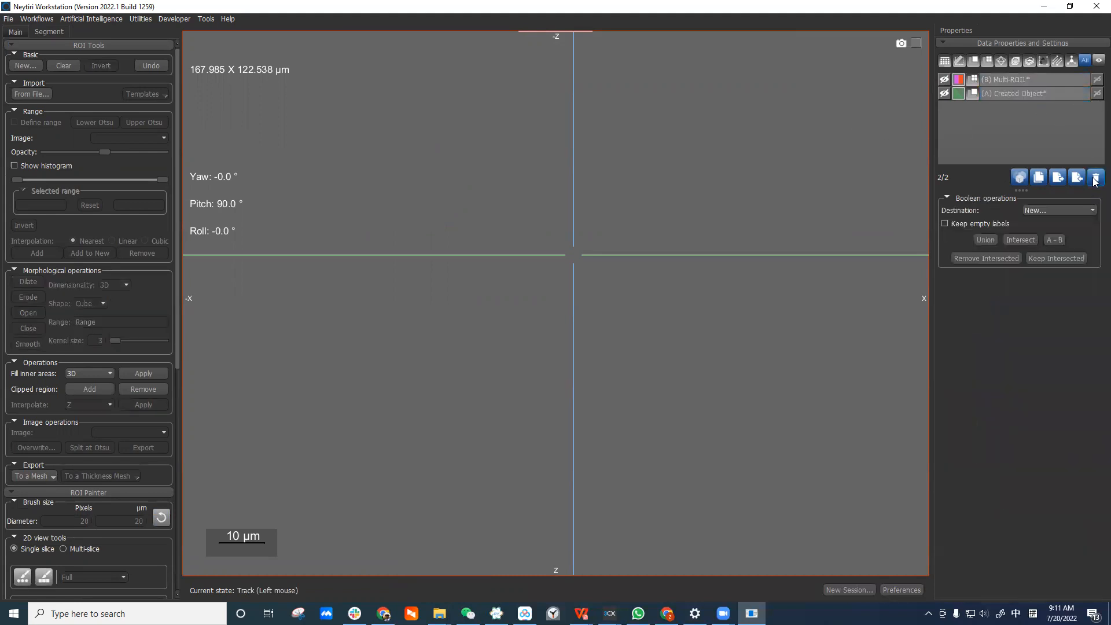
Step: Generate a 100 × 100 × 100 pixel artificial image of type unsigned char (8 bits) with Gaussian noise
left_click(144, 21)
left_click(206, 248)
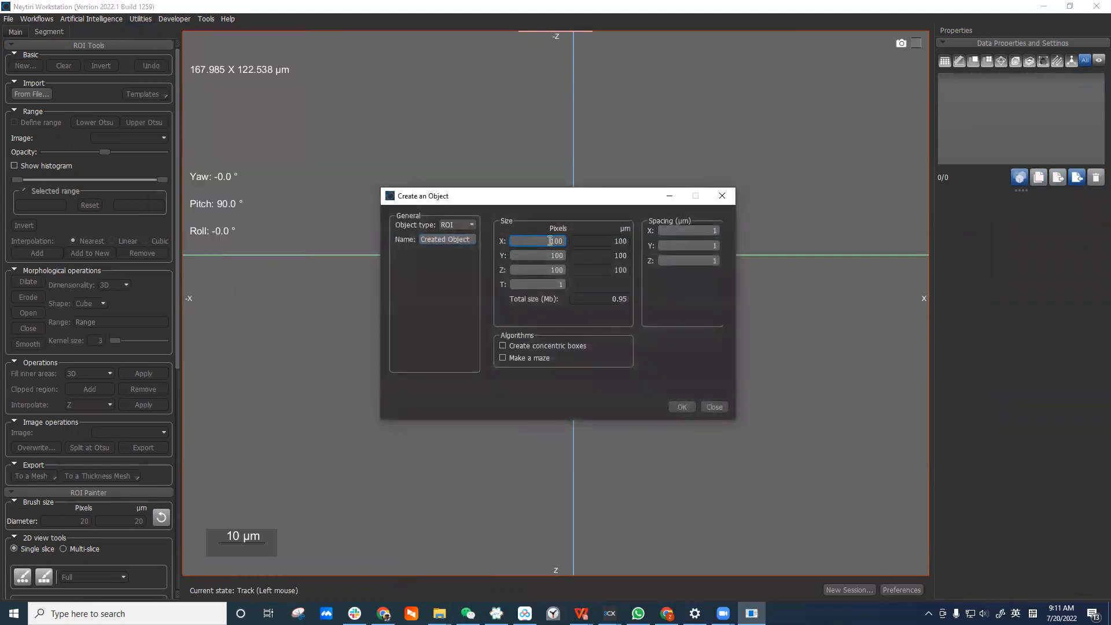
left_click(456, 224)
left_click(453, 243)
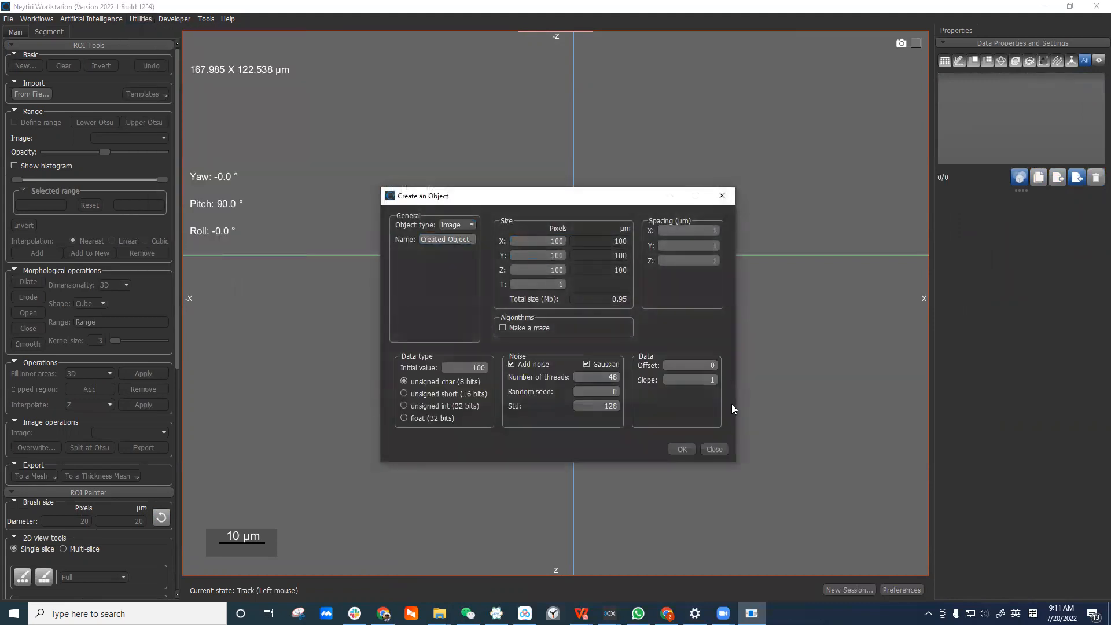
left_click(692, 449)
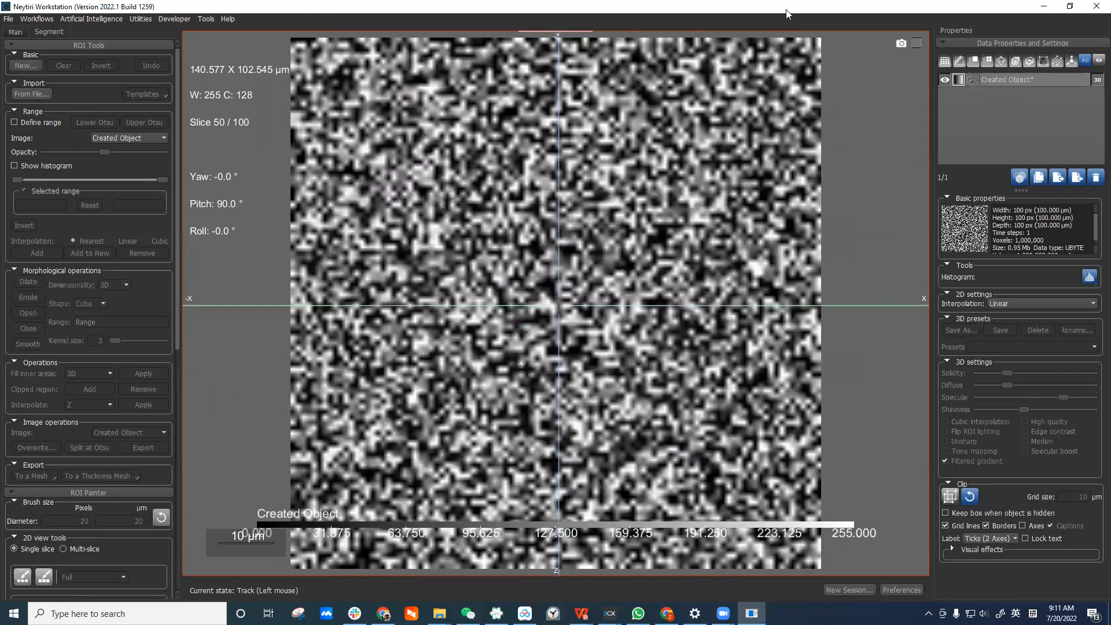
Step: Return the scene to the four-view layout and create a new regular ROI using the noise image's geometry
scroll(698, 190, "down", 2)
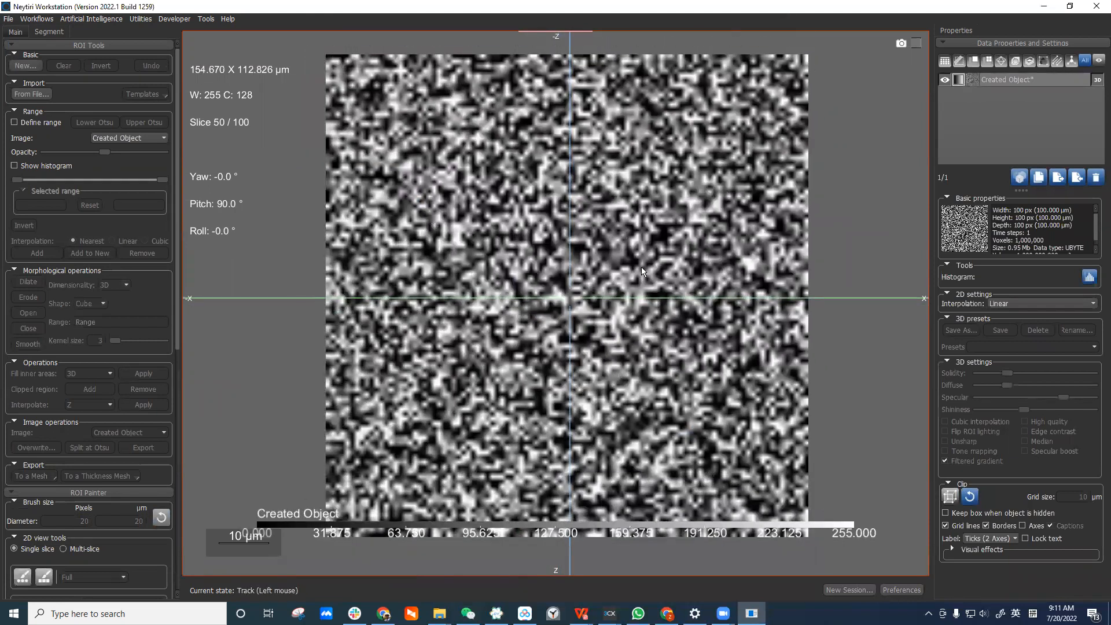
scroll(645, 260, "up", 2)
double_click(650, 251)
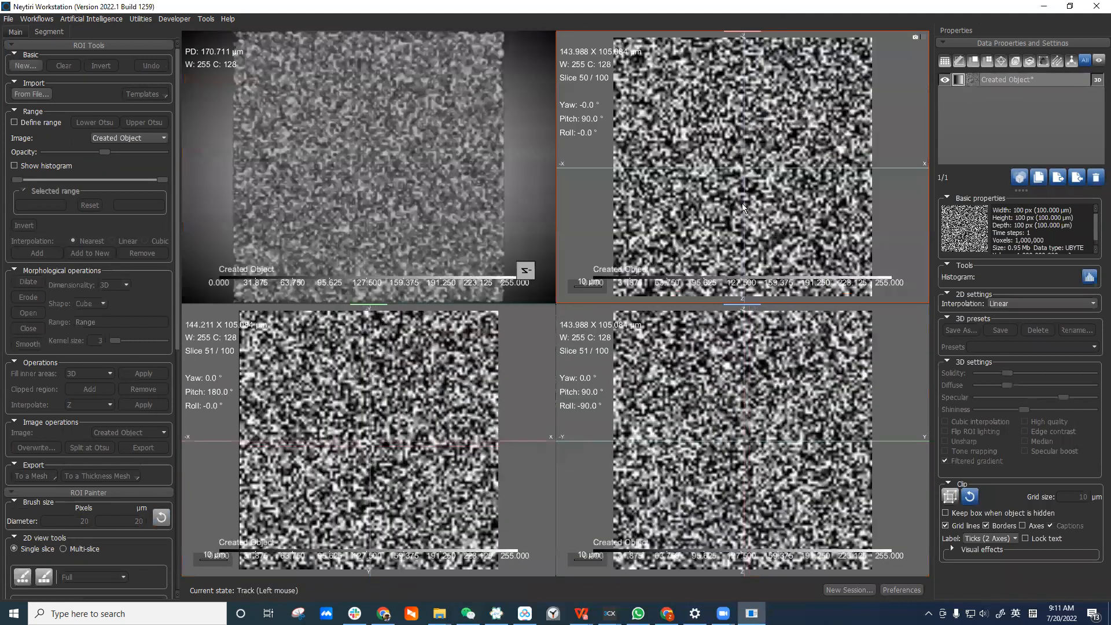
left_click_drag(407, 103, 386, 182)
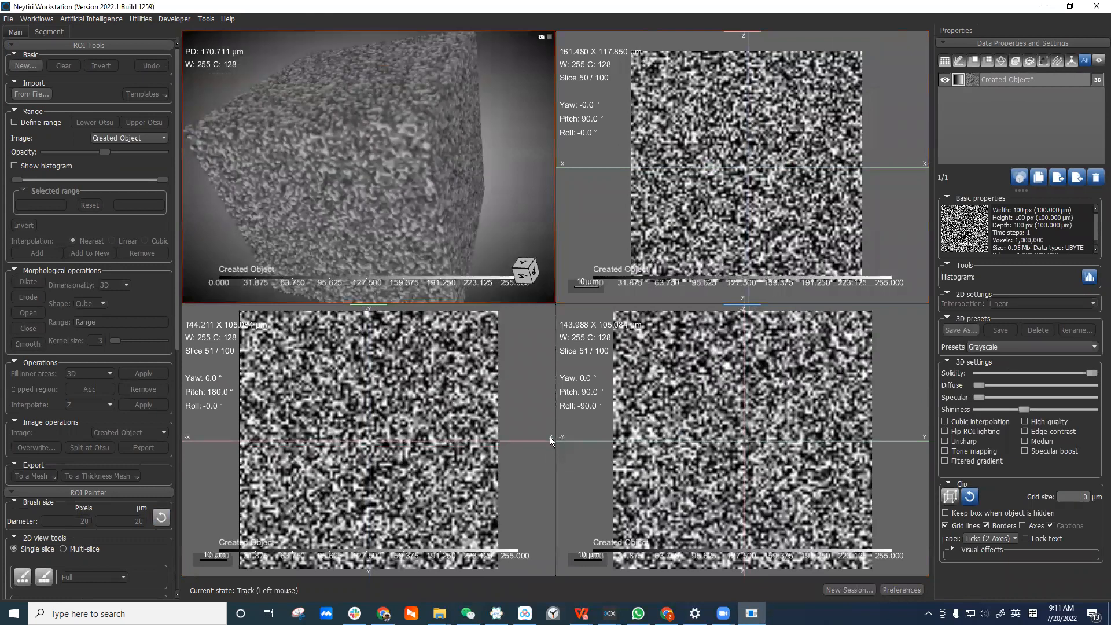
left_click(40, 68)
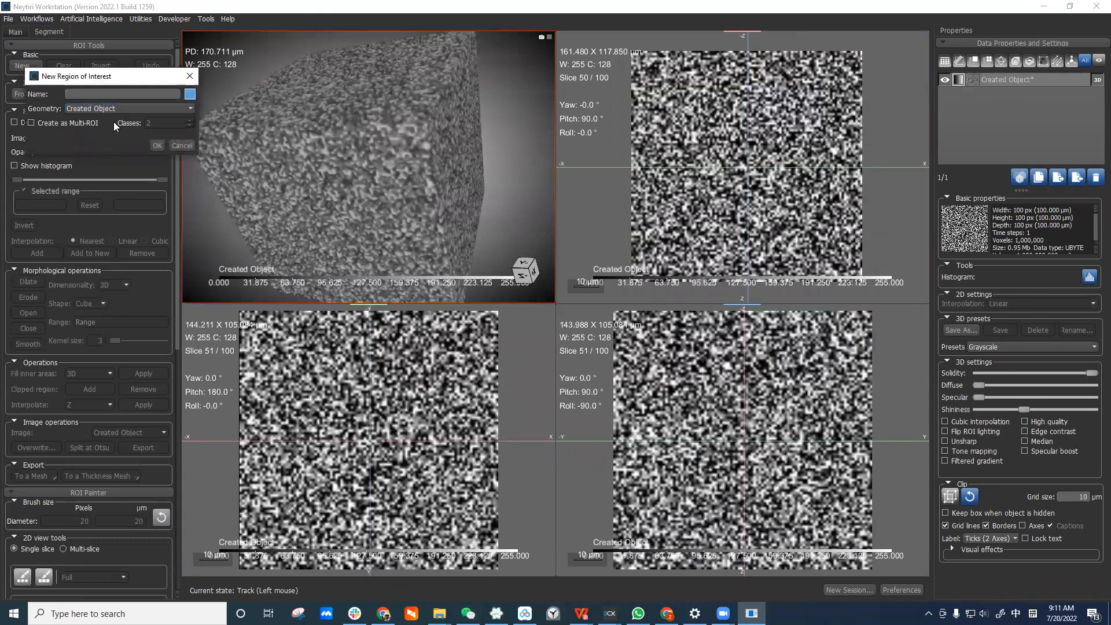
left_click(156, 145)
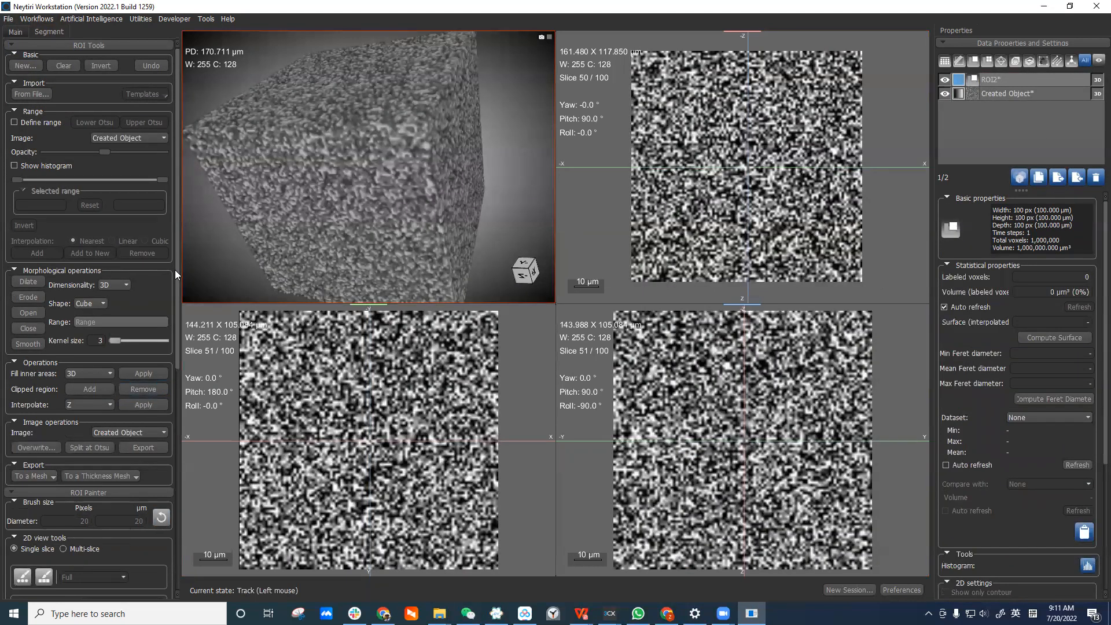
Step: Enlarge the XY slice view and paint one spot in the new ROI with the 20-pixel single-slice circular brush
scroll(176, 272, "down", 3)
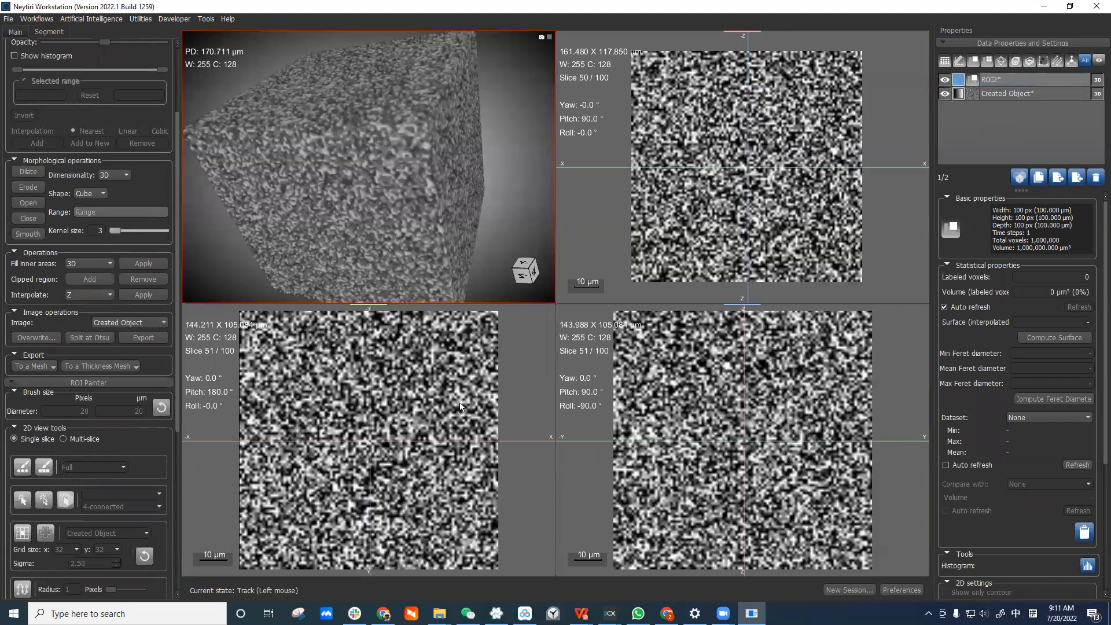
double_click(471, 359)
left_click(22, 467)
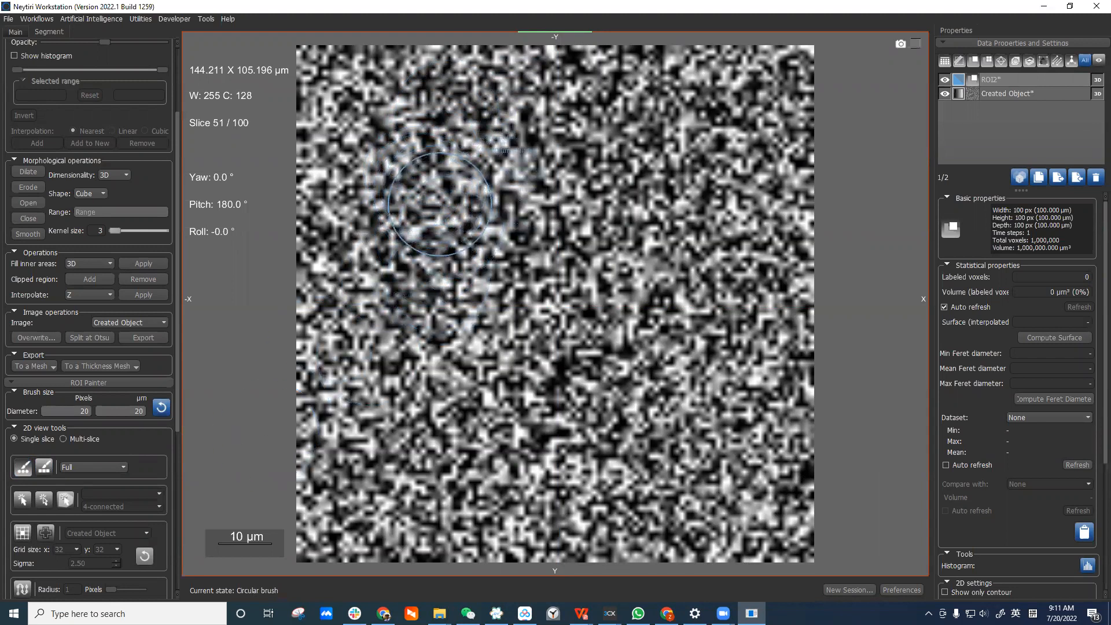
left_click(419, 180)
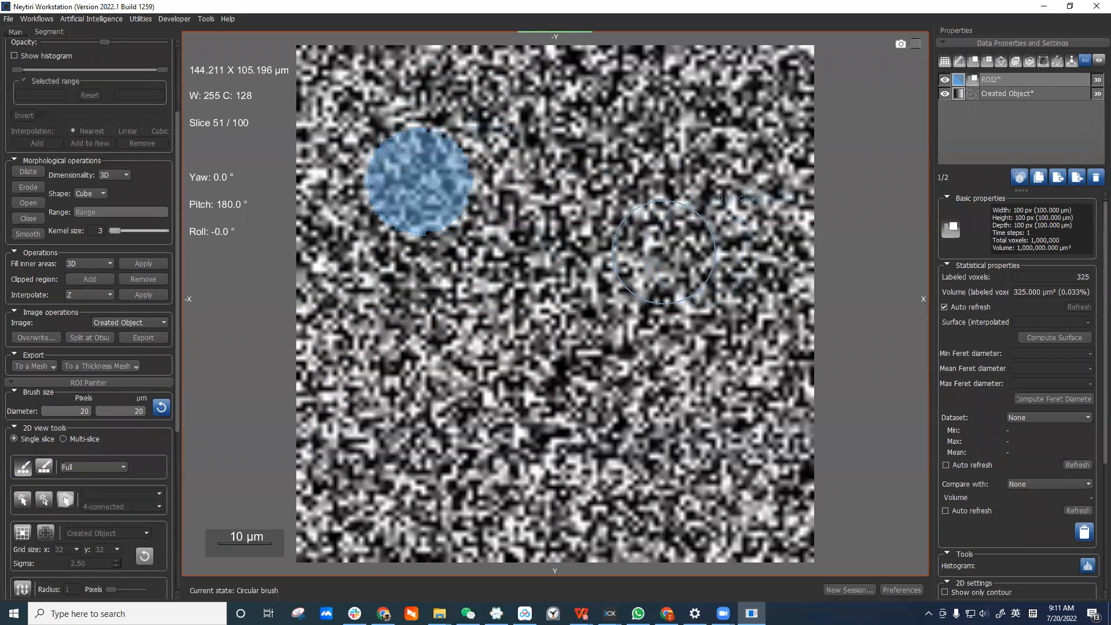
Step: Undo the single-slice spot and paint a spherical spot with the 20-pixel multi-slice circular brush instead
key("Escape")
left_click(72, 438)
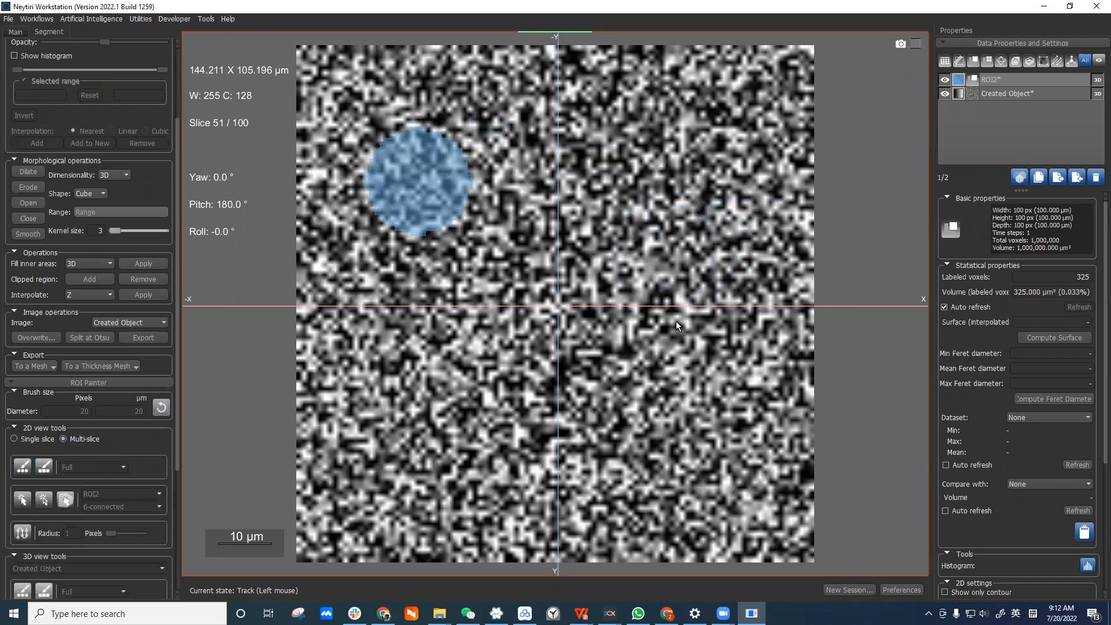
key("ctrl+z")
left_click(22, 467)
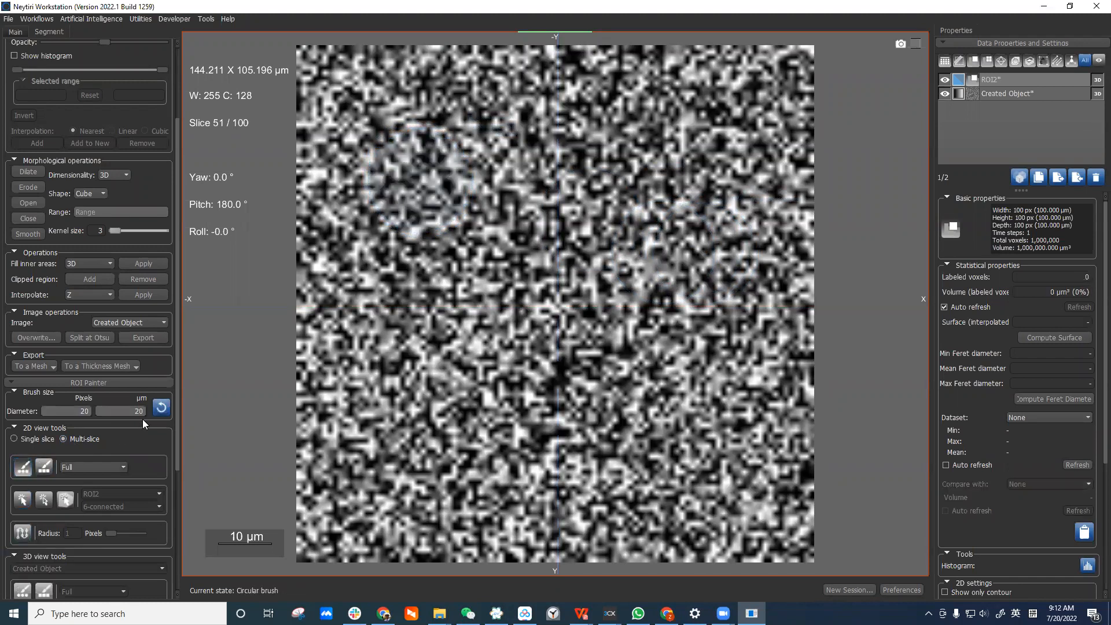
left_click(444, 207)
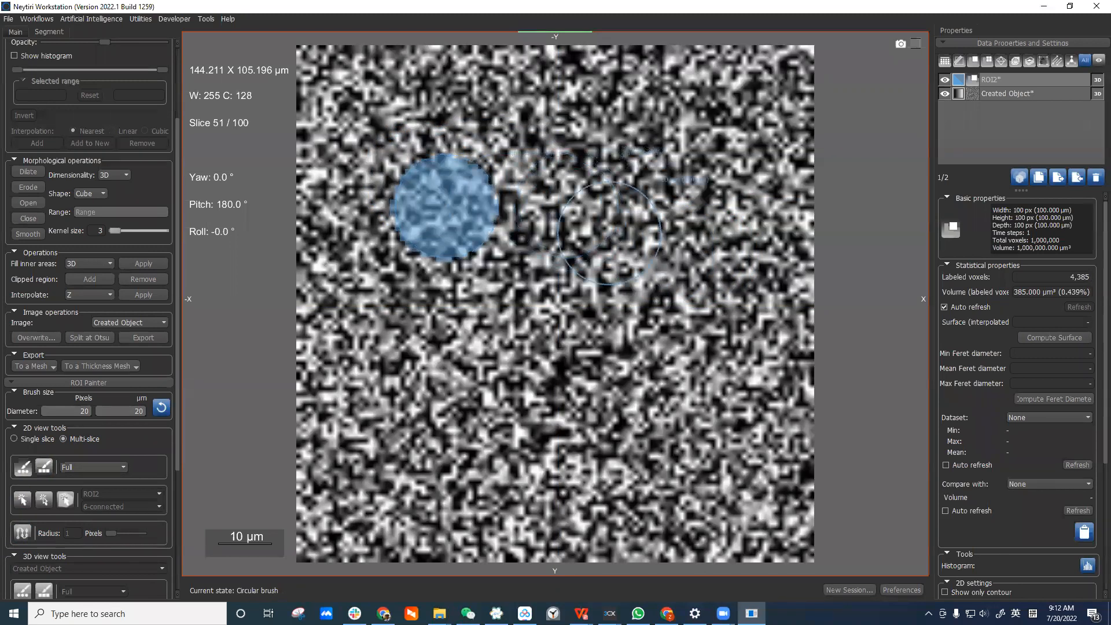
Step: Restore the four-view layout and move the slice crosshair onto the painted sphere so all three slices cut through it
key("Escape")
double_click(610, 231)
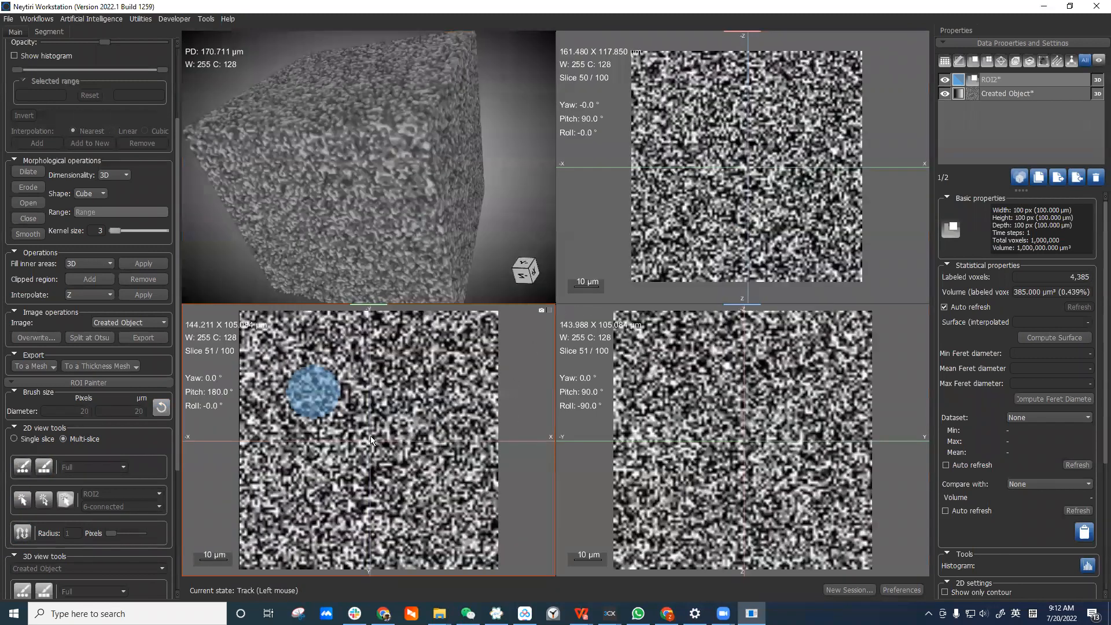
left_click(313, 394)
left_click_drag(314, 394, 322, 391)
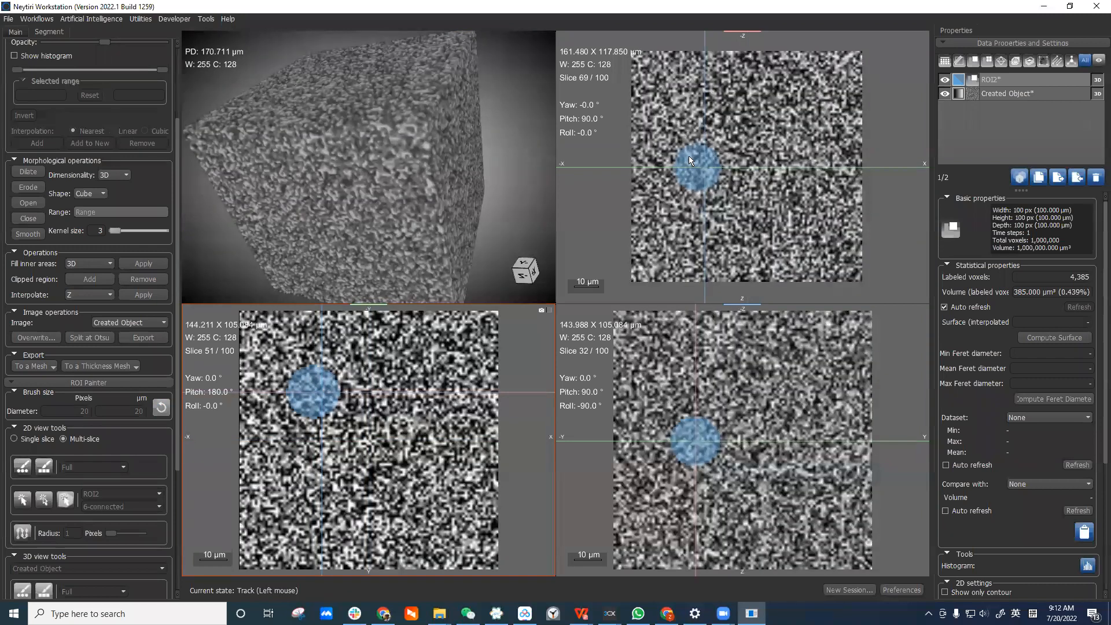
left_click(1042, 78)
scroll(735, 189, "up", 3)
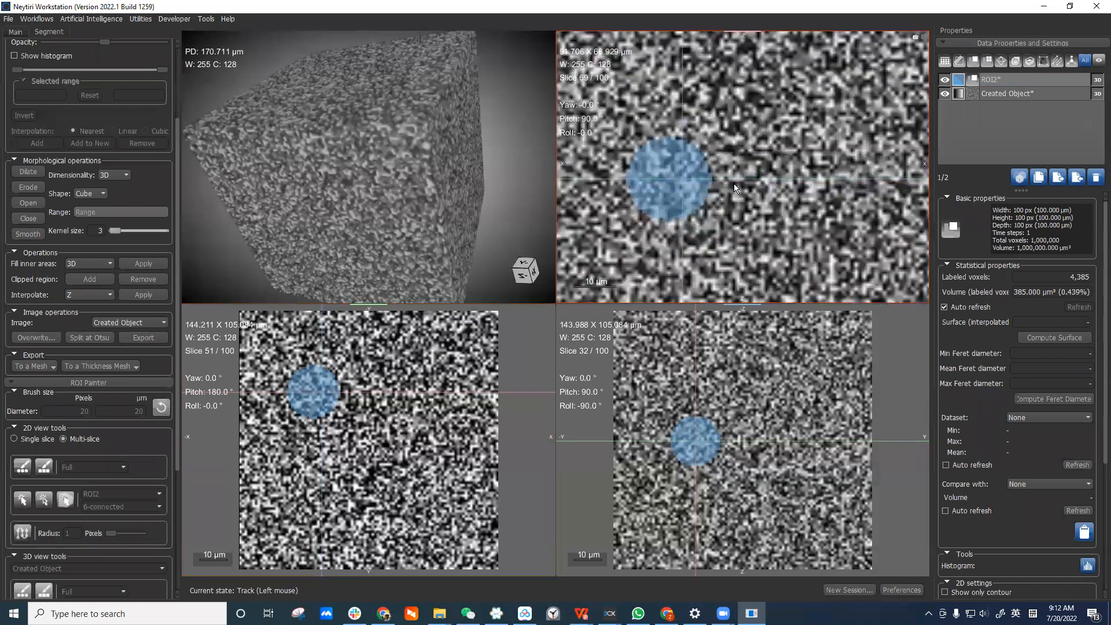
Step: Hide the noise image and inspect the painted sphere from several angles in the 3D view
left_click(945, 94)
left_click_drag(285, 174, 335, 147)
scroll(342, 86, "up", 4)
scroll(342, 90, "down", 5)
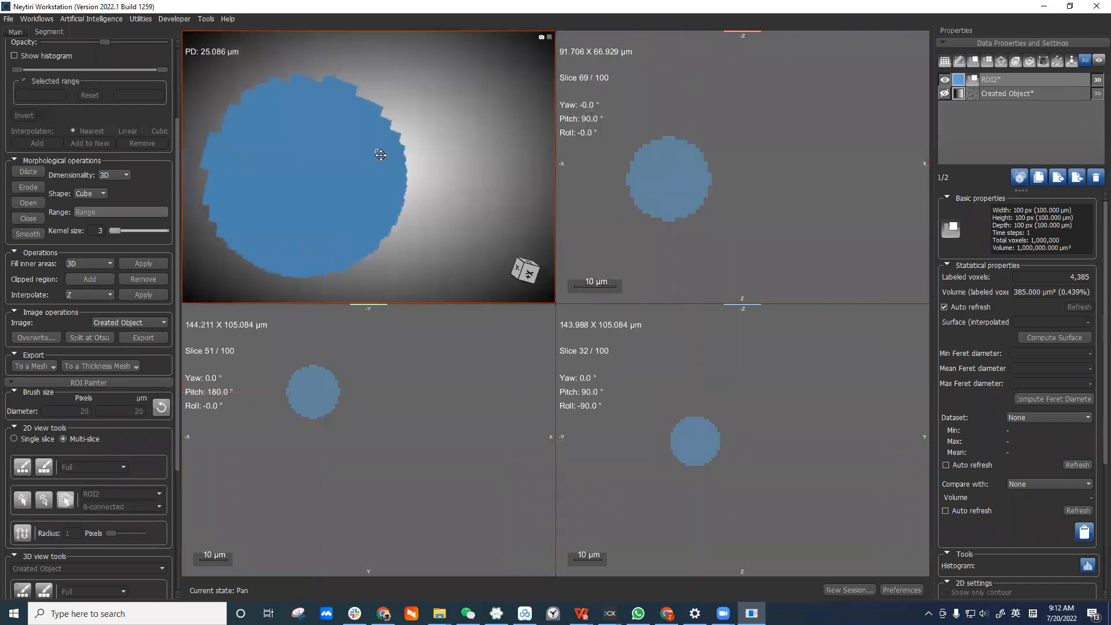
left_click_drag(385, 136, 397, 167)
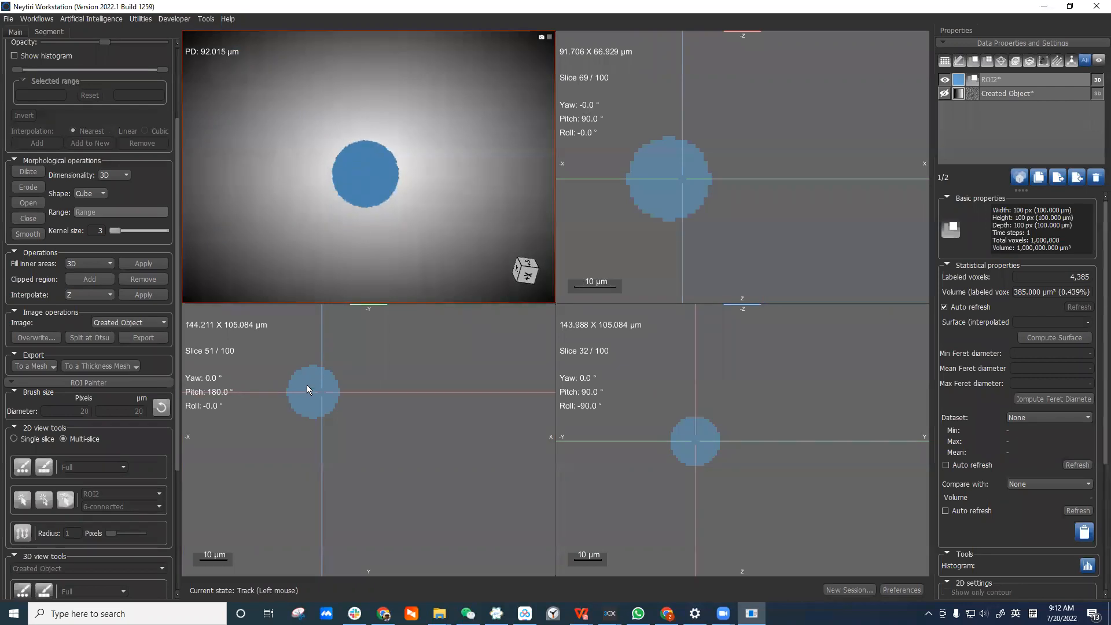
Step: Zoom the XY slice in on the painted sphere, then show and select the noise image again
scroll(348, 362, "up", 4)
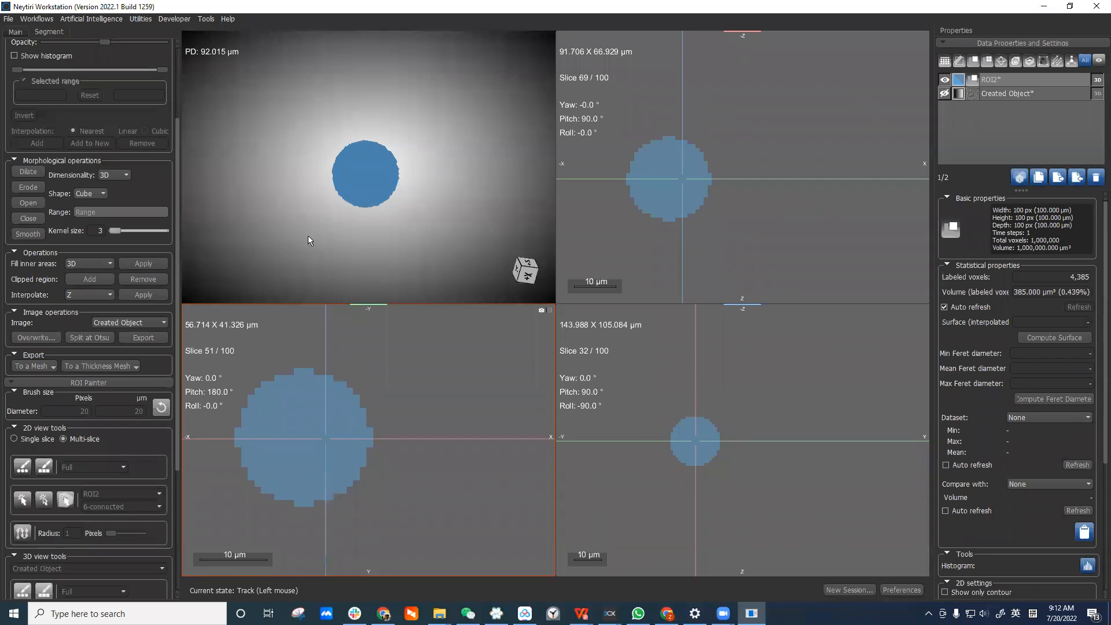
right_click_drag(379, 414, 377, 406)
middle_click_drag(377, 406, 394, 404)
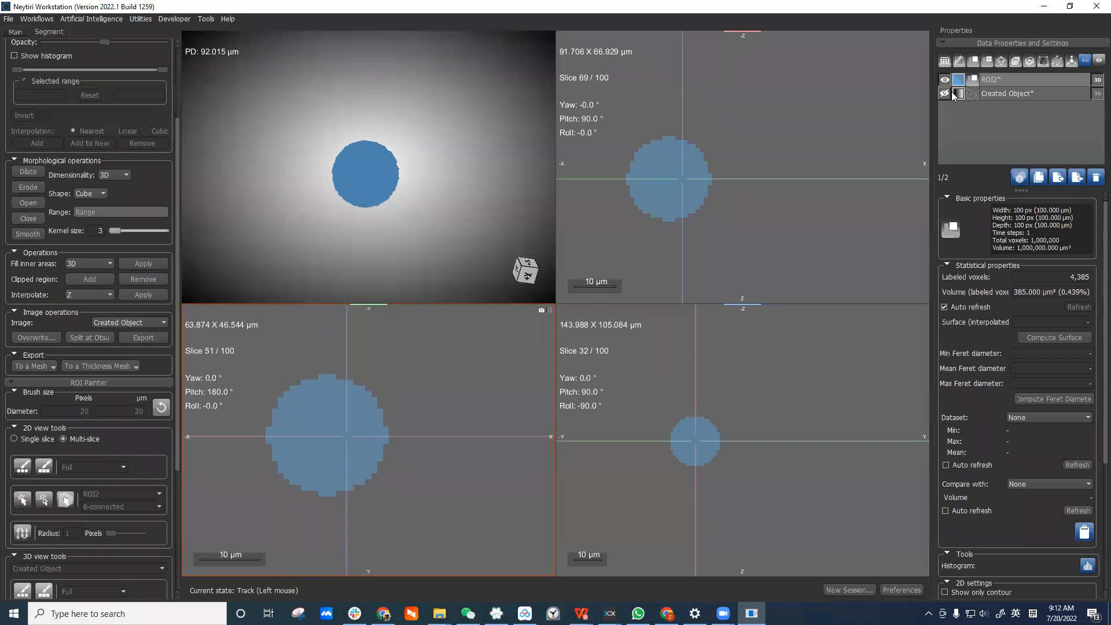
left_click(945, 93)
left_click(1020, 93)
left_click(336, 435)
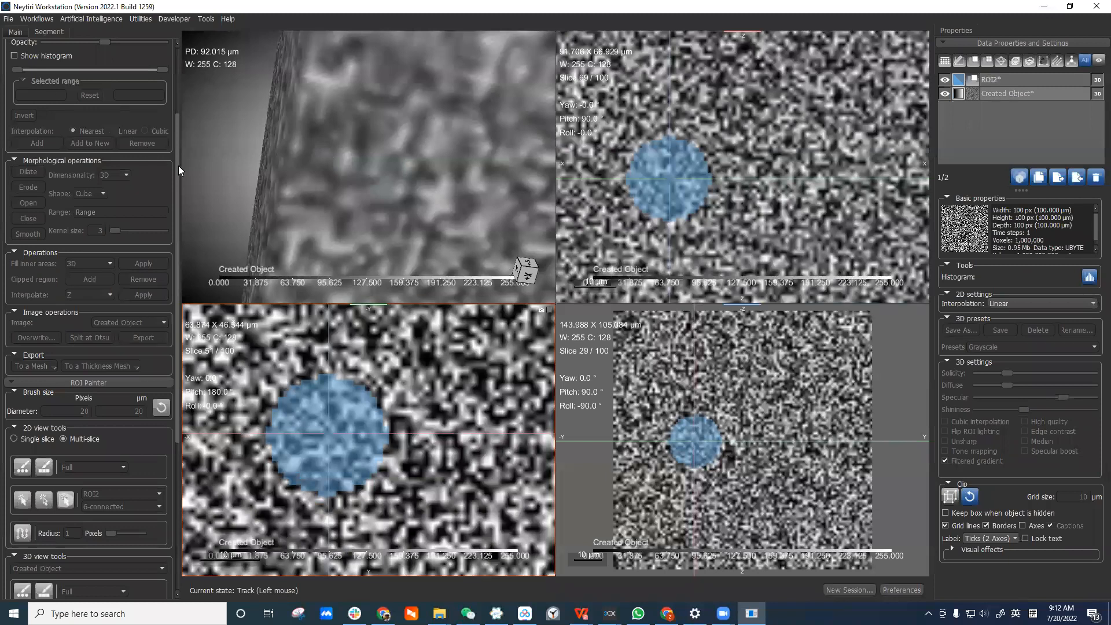
Step: Enable a defined range of 121 to 255 on the noise image, viewing it in the enlarged XY slice
left_click_drag(177, 169, 189, 78)
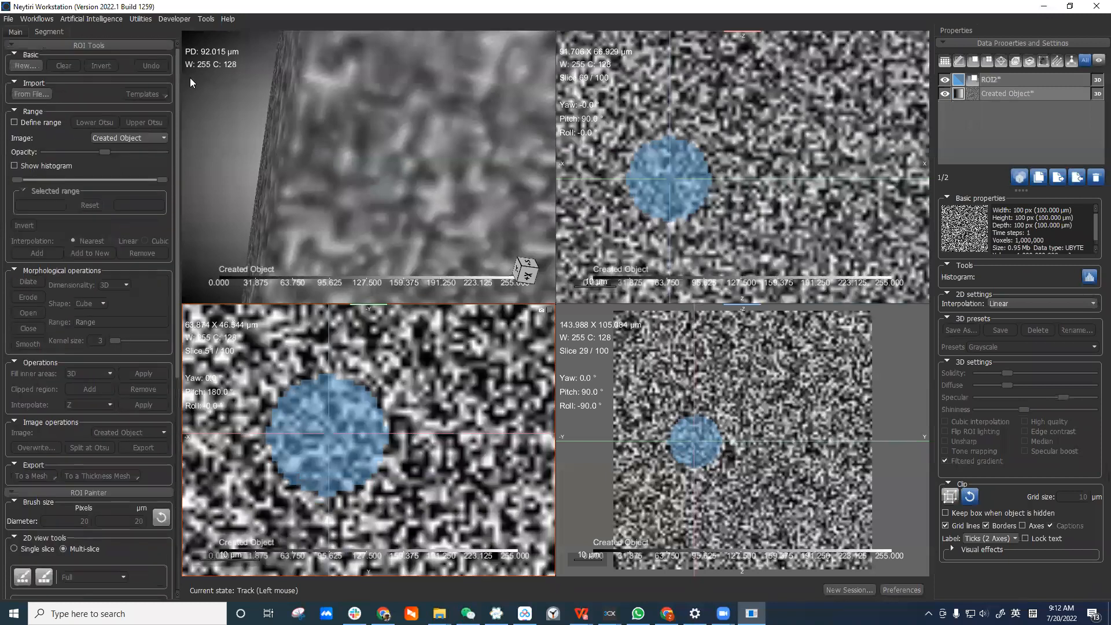
left_click(38, 122)
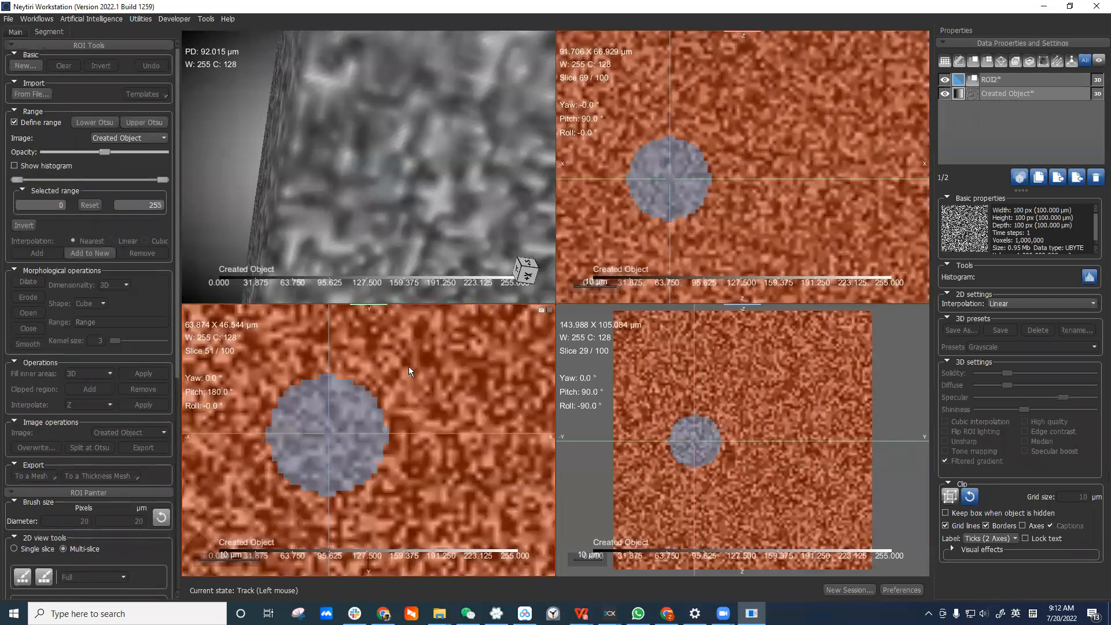
double_click(409, 366)
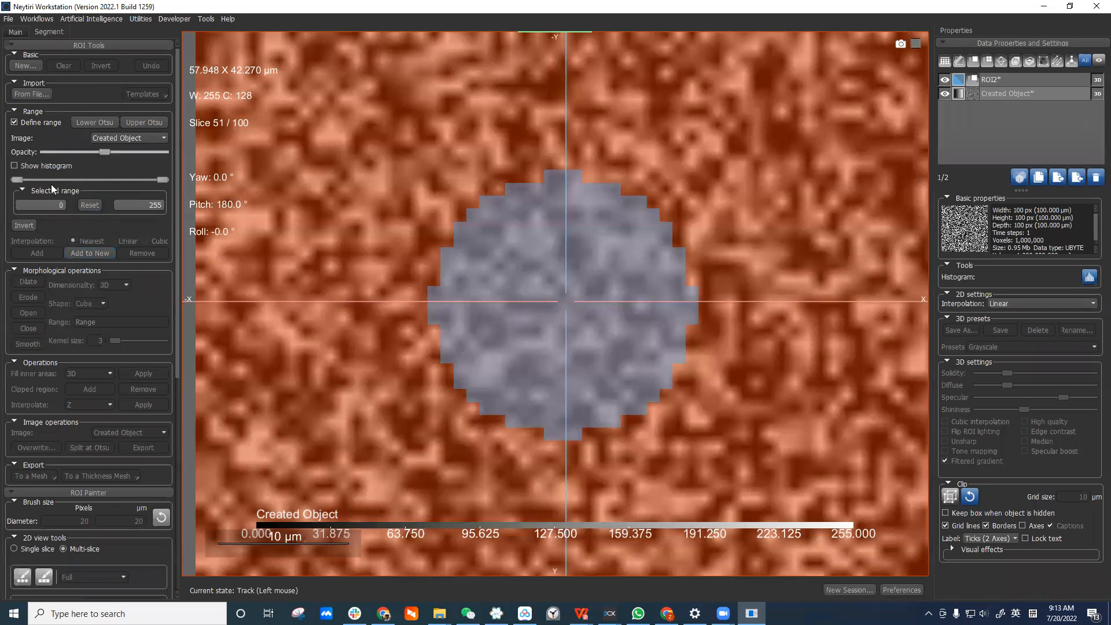
left_click_drag(19, 181, 88, 180)
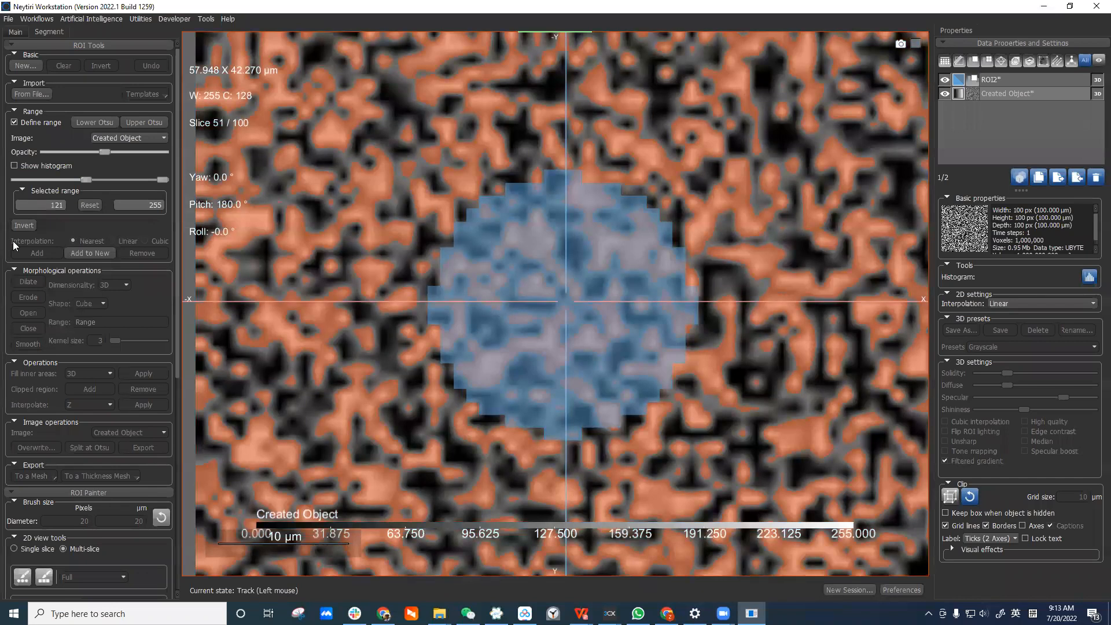
Step: Dilate ROI2 twice in 3D with the size 3 cube kernel, limited to the defined range
left_click(1004, 82)
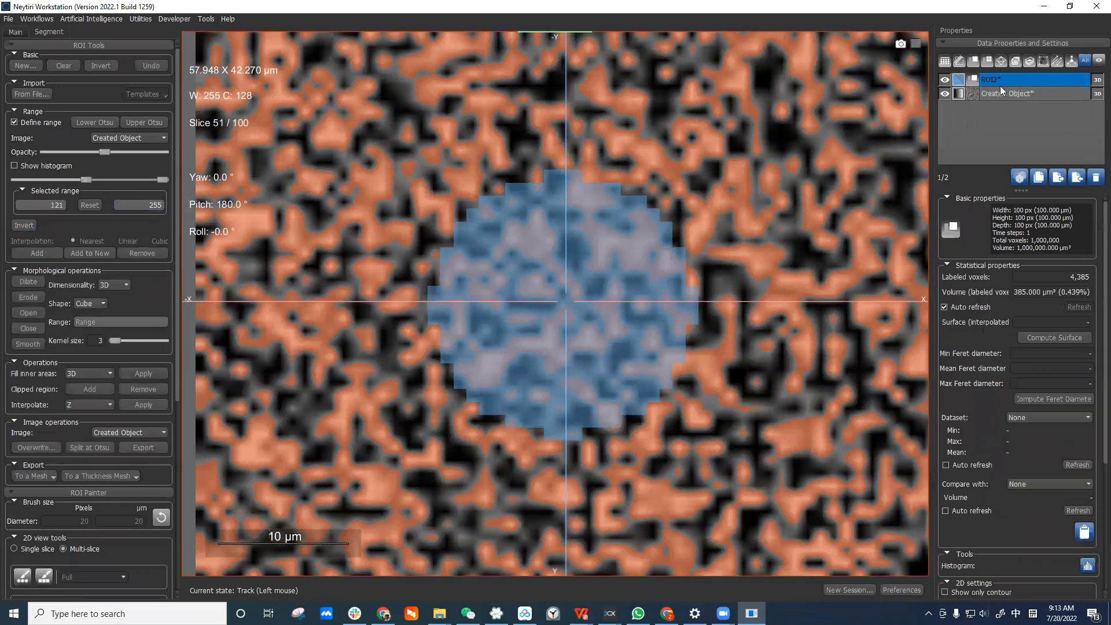
left_click(27, 282)
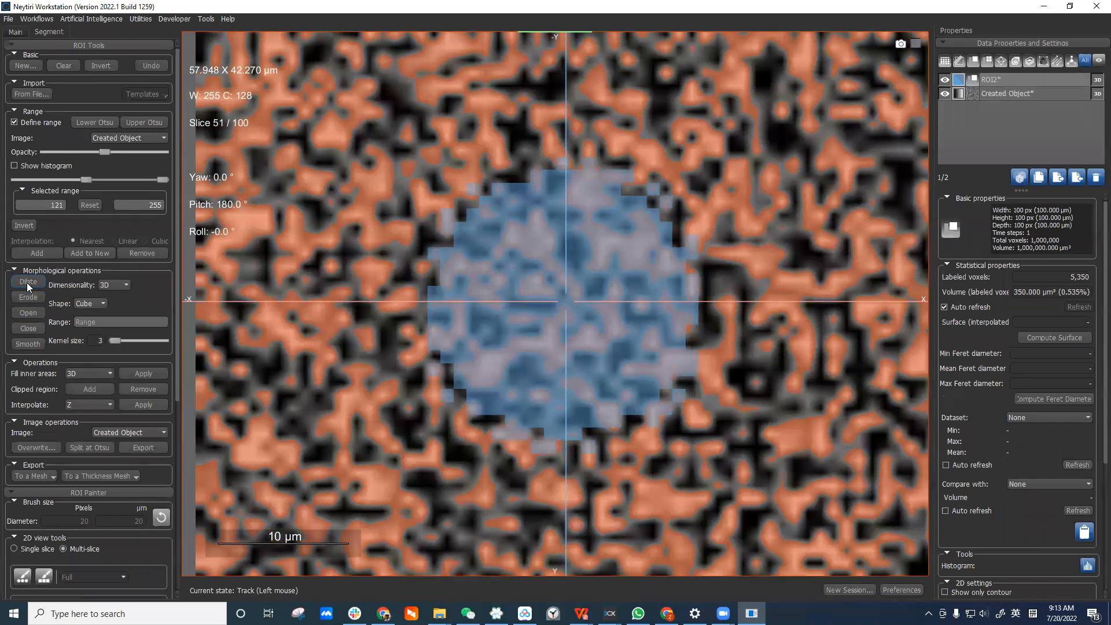
left_click(27, 283)
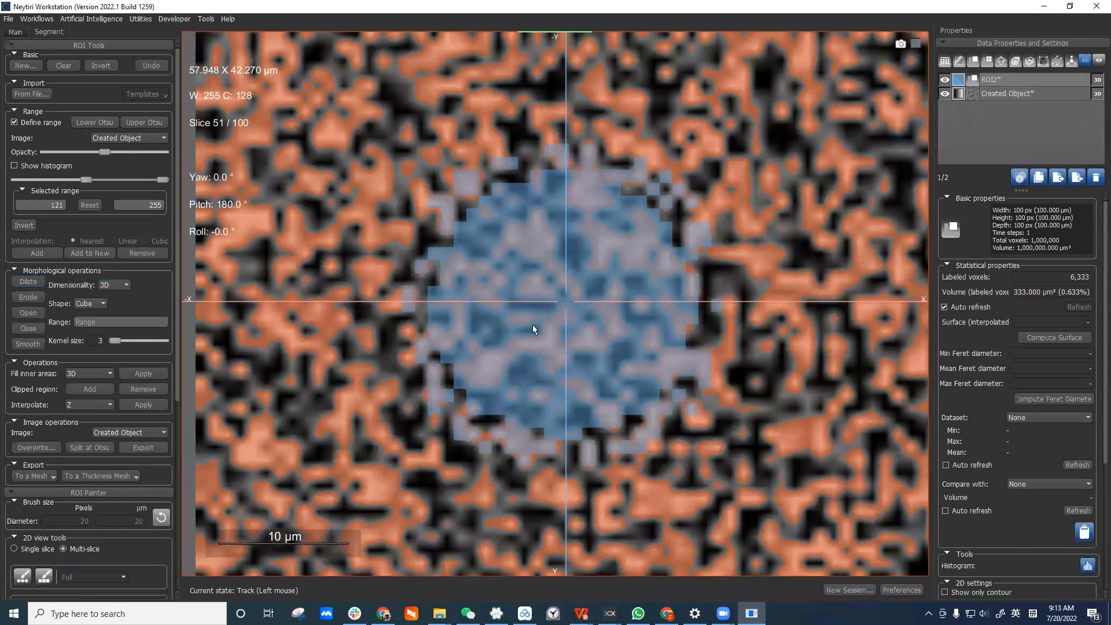
Step: Compare the edge of the dilated ROI with and without the noise image and the range overlay, at several zoom levels and slices
left_click(33, 125)
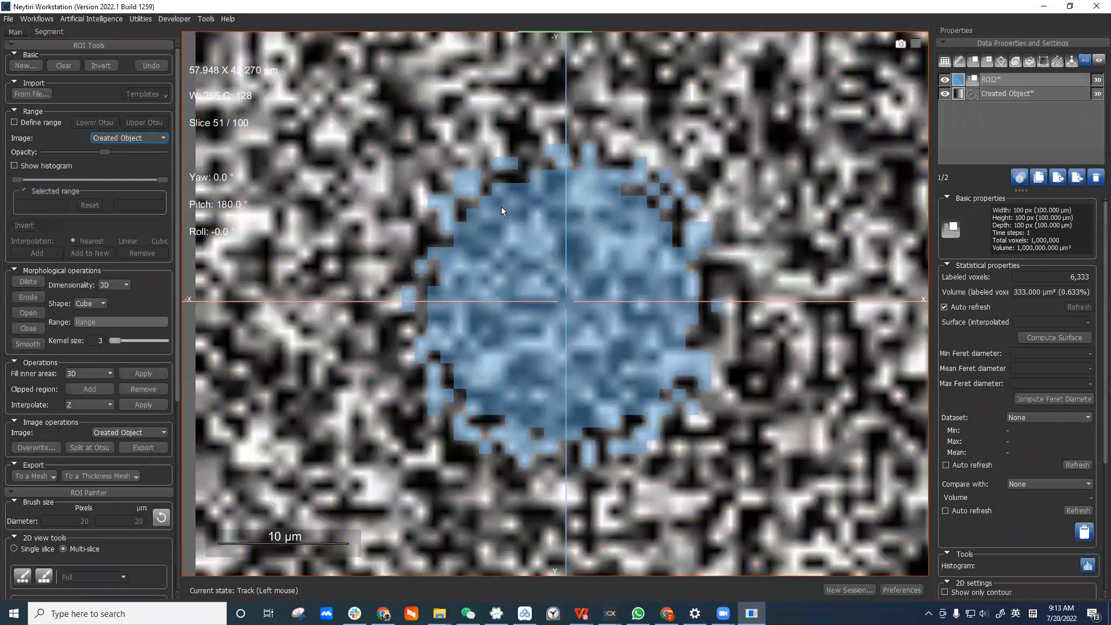
left_click(944, 93)
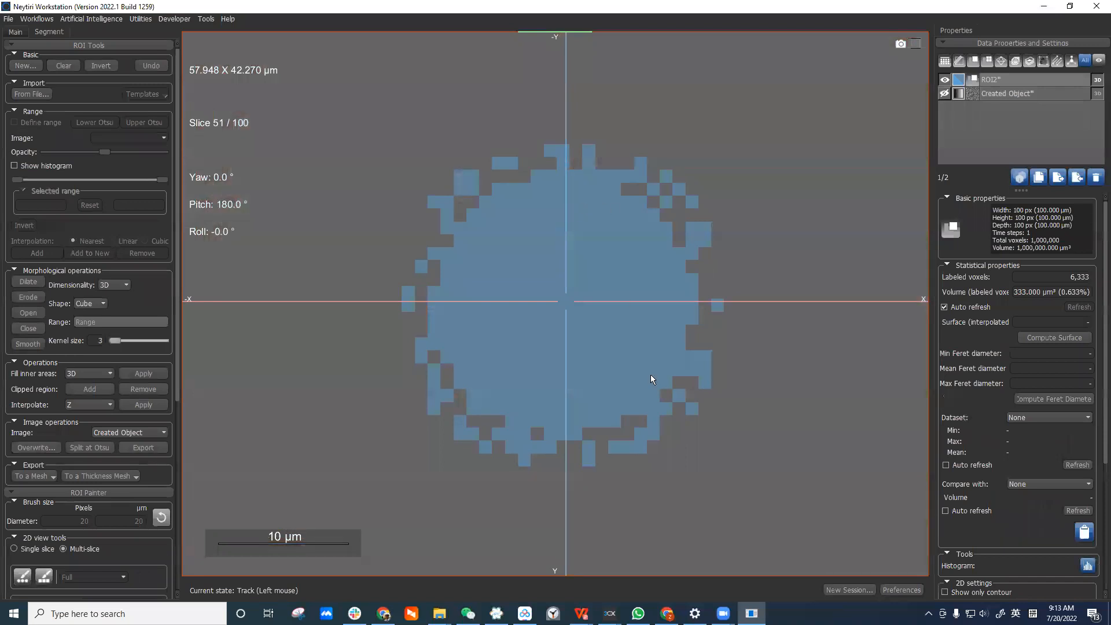
left_click(944, 94)
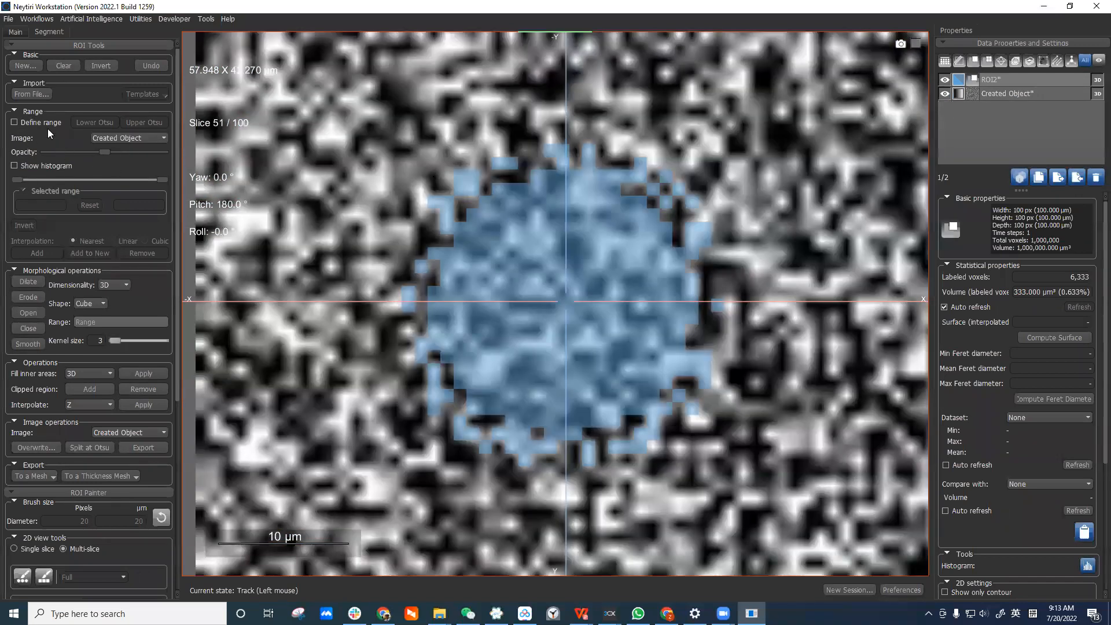
left_click(14, 122)
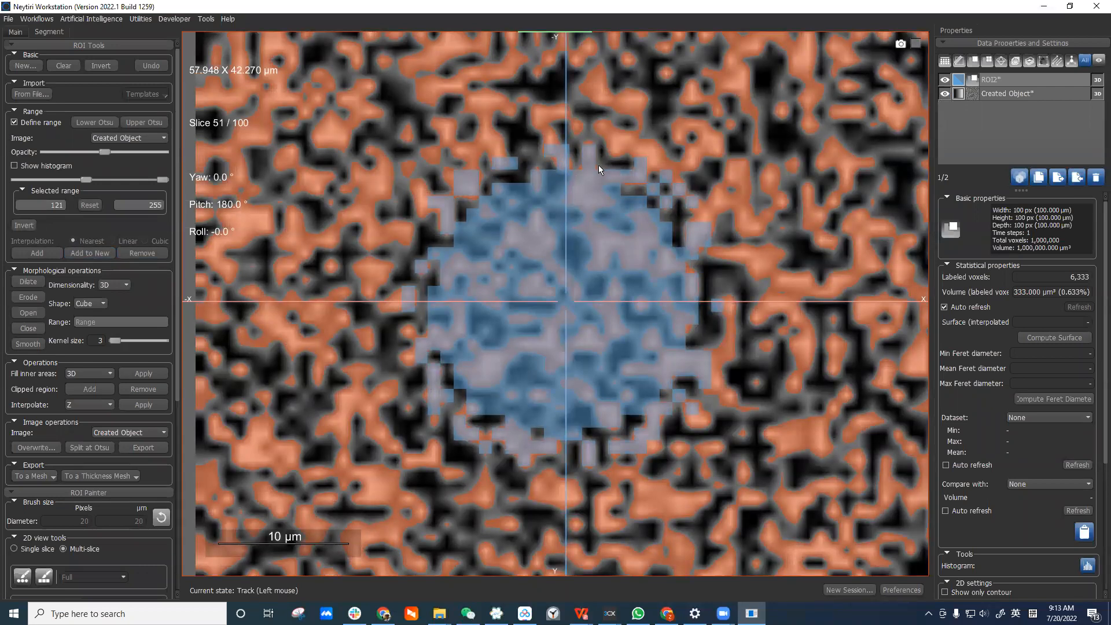
scroll(602, 151, "up", 3)
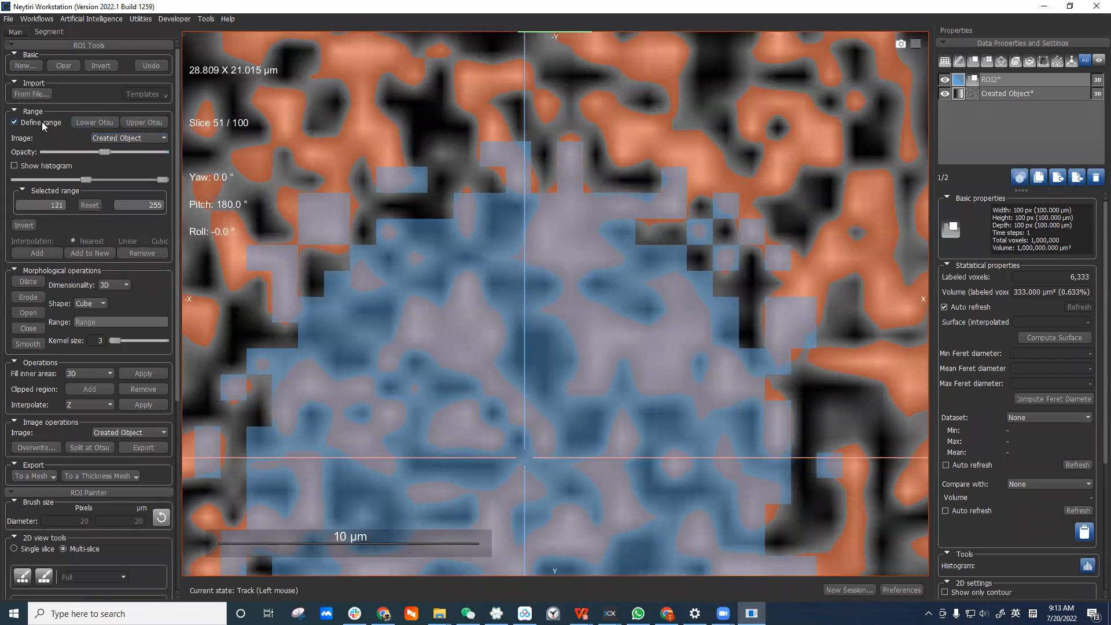
scroll(438, 316, "down", 3)
middle_click_drag(653, 277, 639, 188)
scroll(640, 269, "down", 2)
scroll(646, 252, "down", 1)
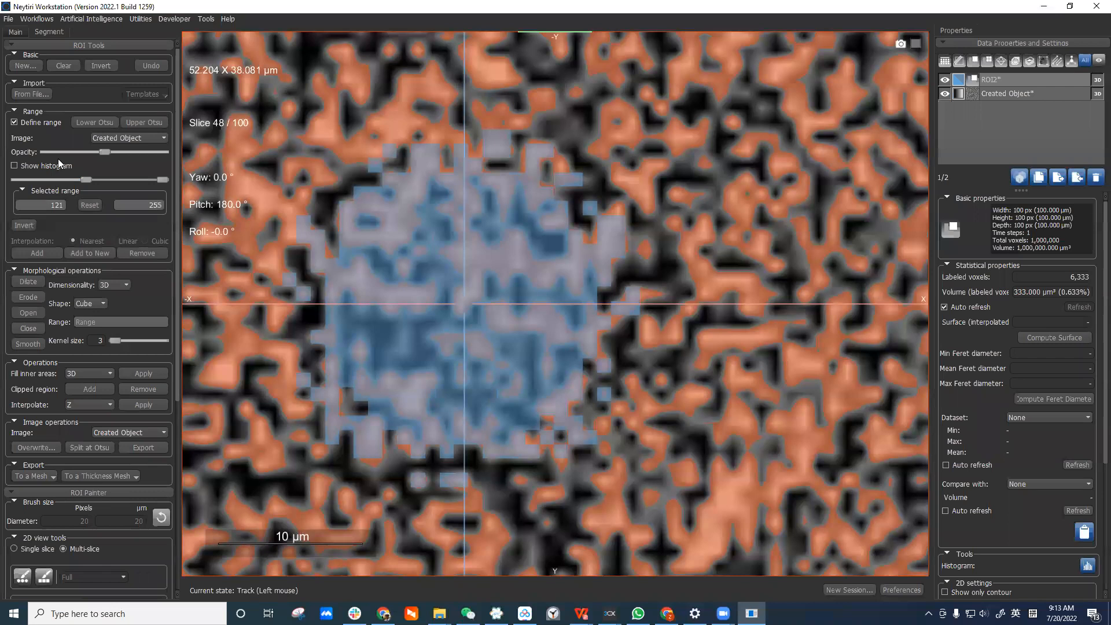
Step: Turn off the defined range, hide the noise image, browse the ROI's slices and restore the four-view layout
left_click(33, 123)
left_click(973, 97)
left_click(944, 93)
scroll(636, 258, "down", 3)
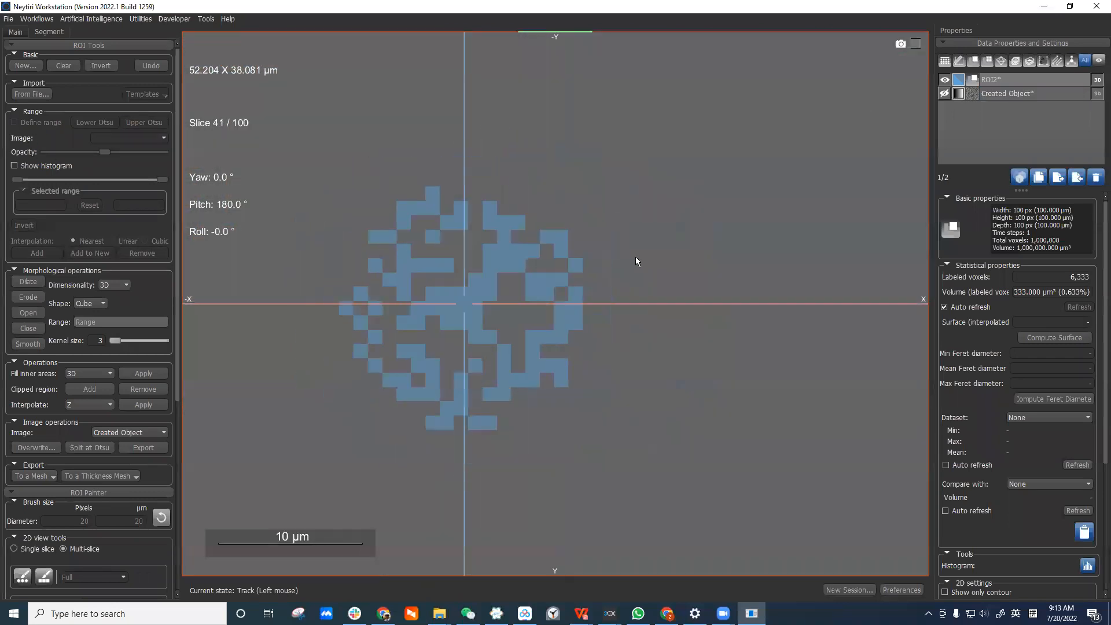
scroll(637, 258, "up", 10)
double_click(707, 231)
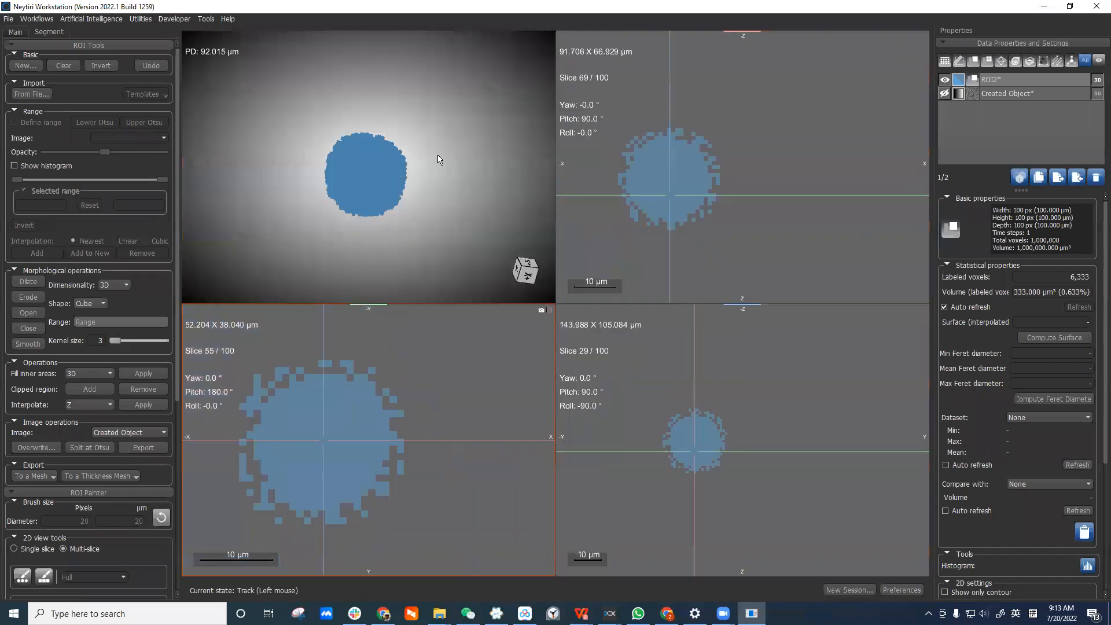
Step: Inspect the rough surface of the dilated ROI from several angles in the 3D view
left_click_drag(366, 160, 458, 112)
right_click_drag(456, 111, 463, 139)
middle_click_drag(463, 139, 368, 191)
right_click_drag(368, 191, 376, 203)
middle_click_drag(376, 202, 437, 167)
left_click(15, 32)
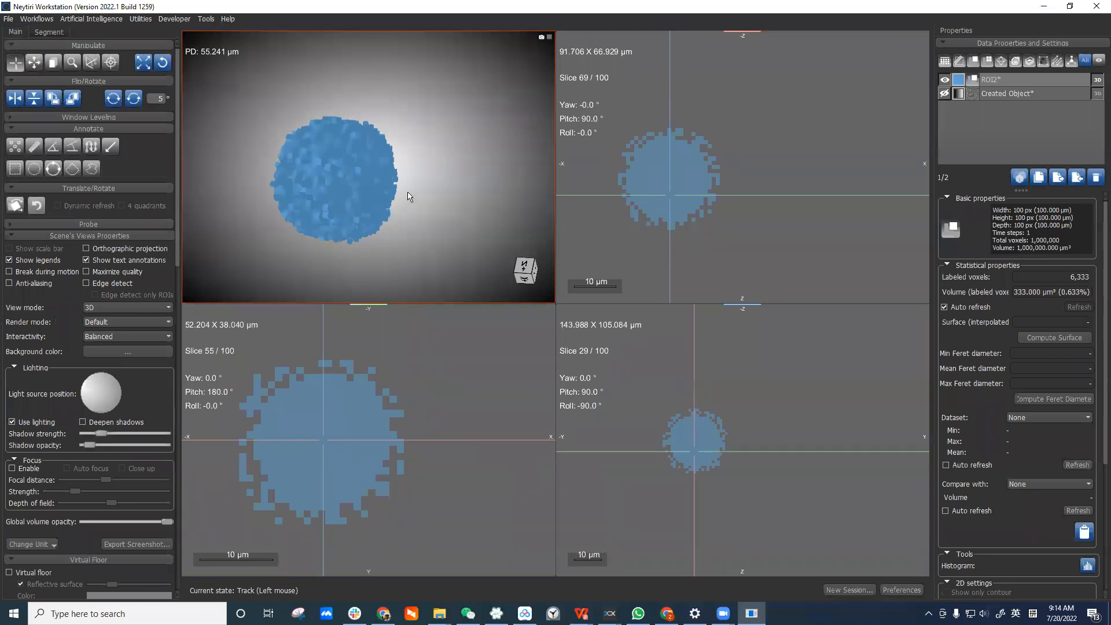
left_click_drag(409, 195, 417, 168)
middle_click_drag(243, 259, 323, 215)
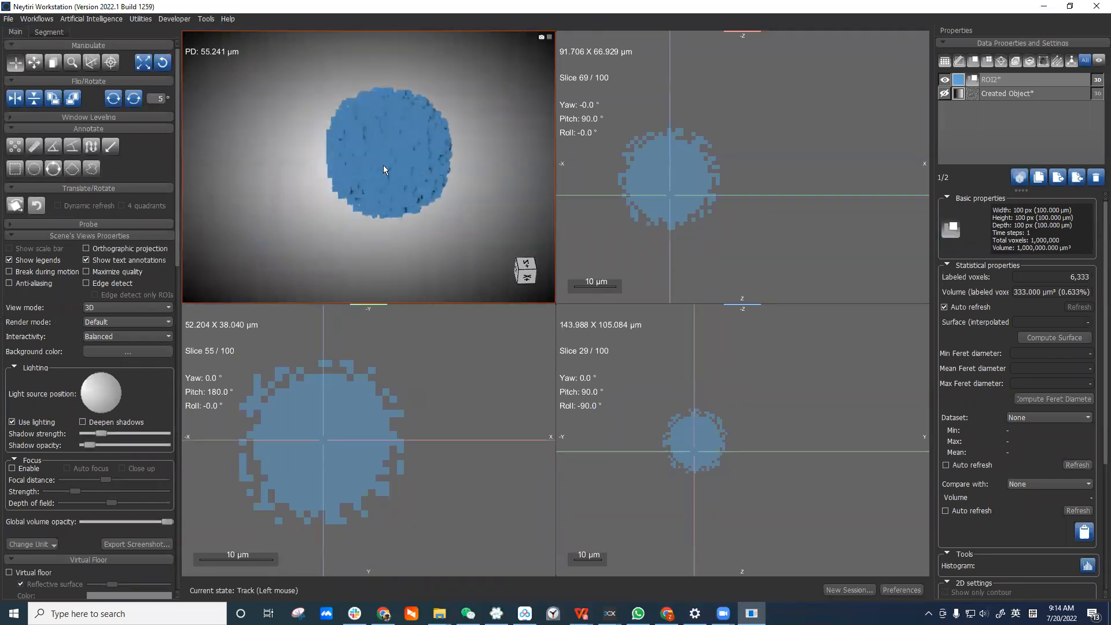
left_click(489, 401)
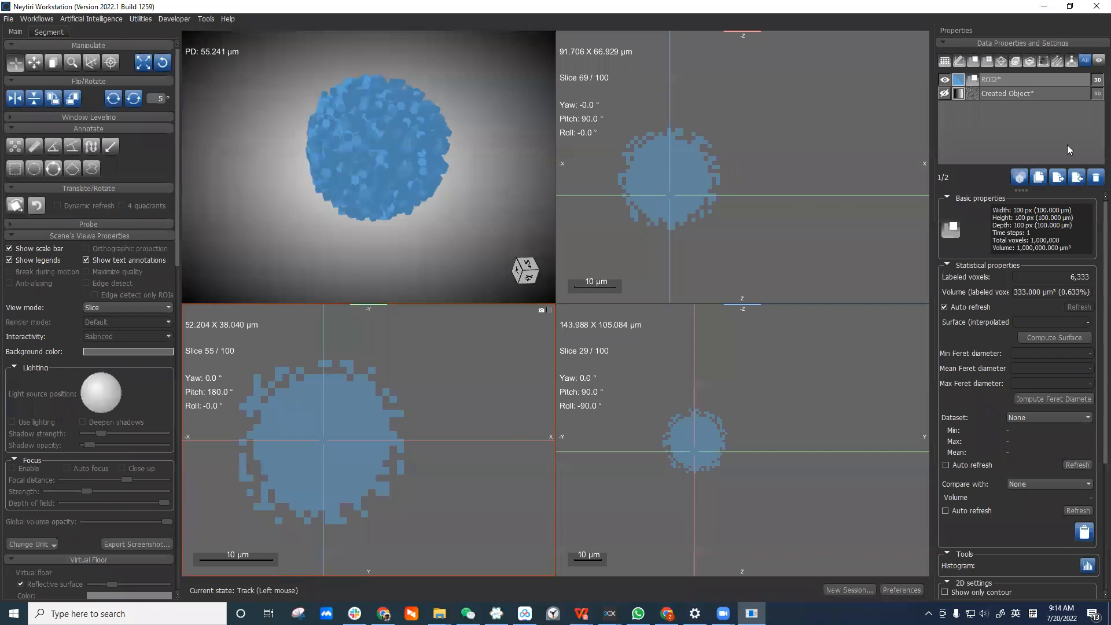
left_click(1054, 97)
left_click(428, 131)
middle_click_drag(453, 122, 405, 150)
left_click_drag(397, 124, 370, 146)
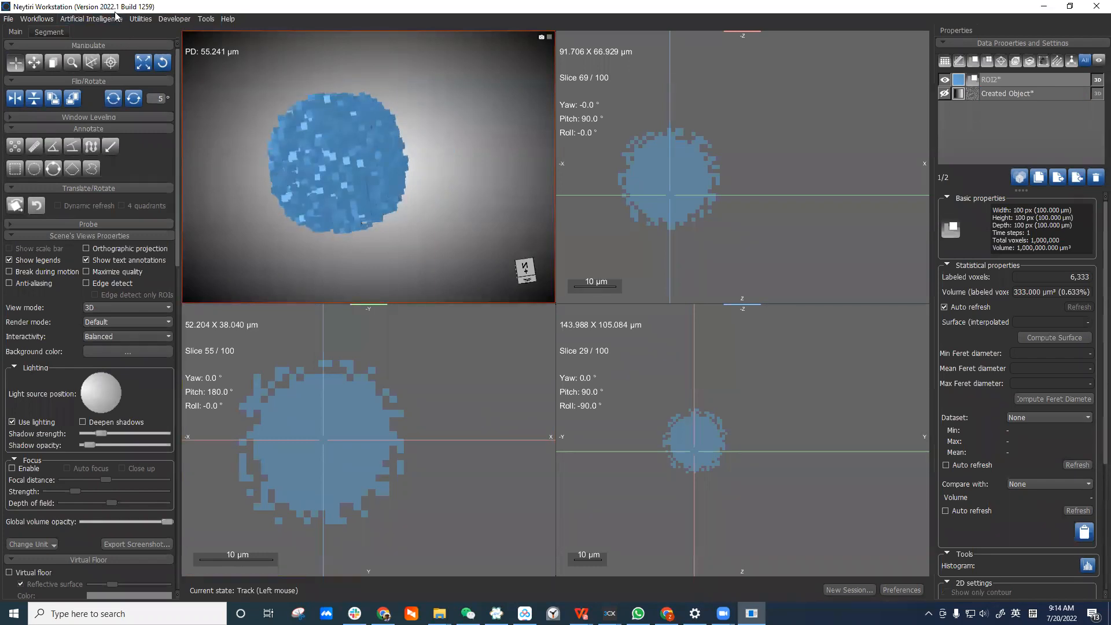
left_click_drag(371, 147, 380, 172)
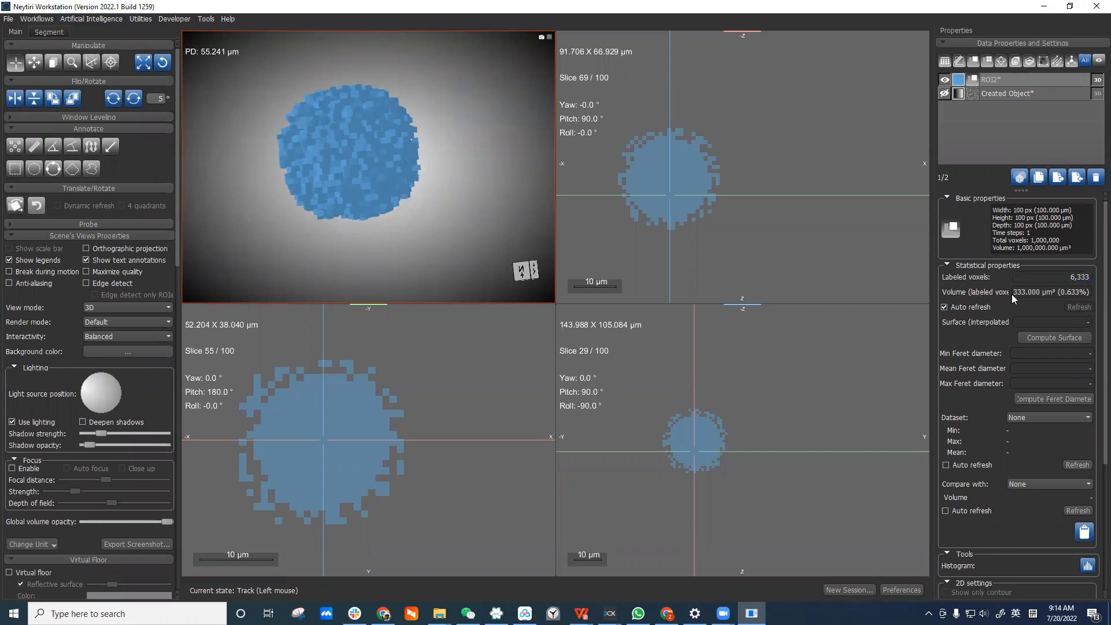
Step: Compute the surface and the Feret diameters of ROI2 and review its statistical properties
left_click(1067, 337)
left_click(1065, 398)
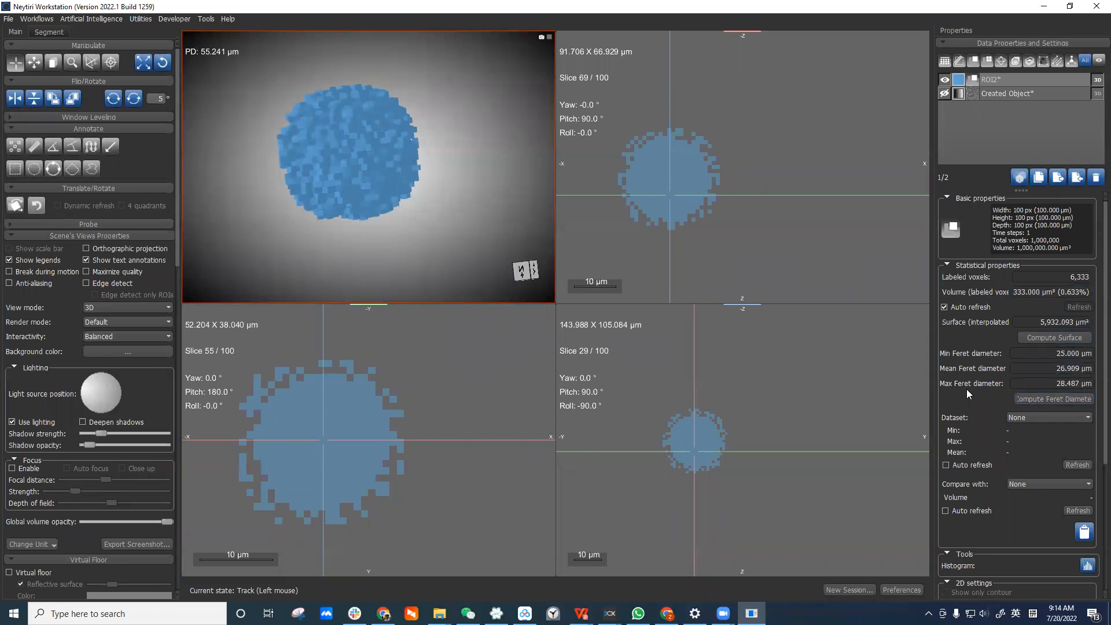
left_click(1007, 81)
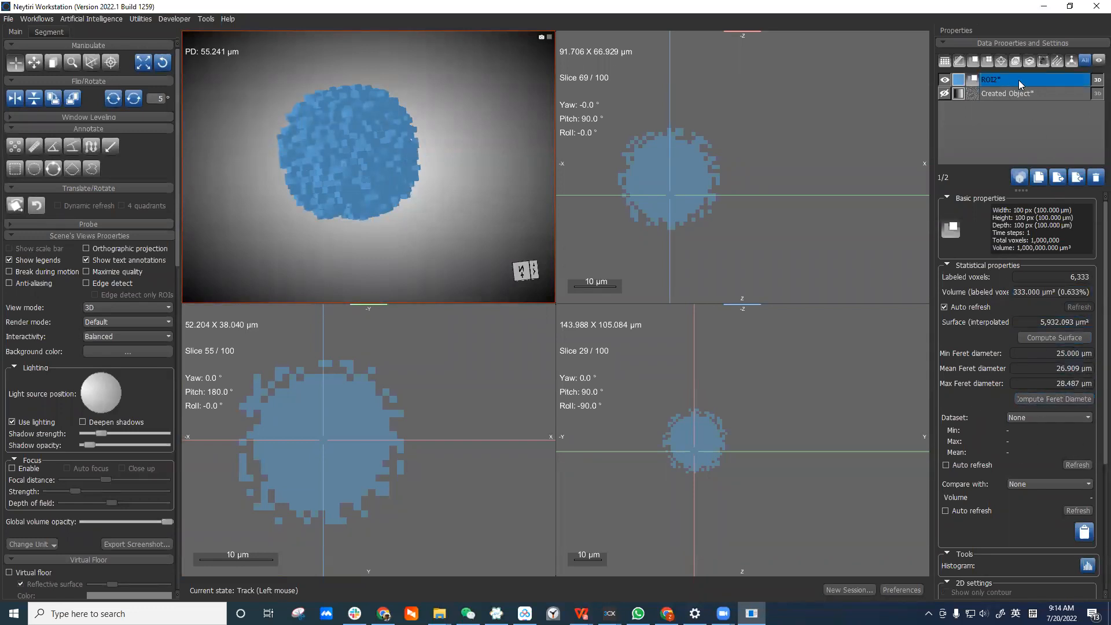
scroll(1096, 374, "down", 1)
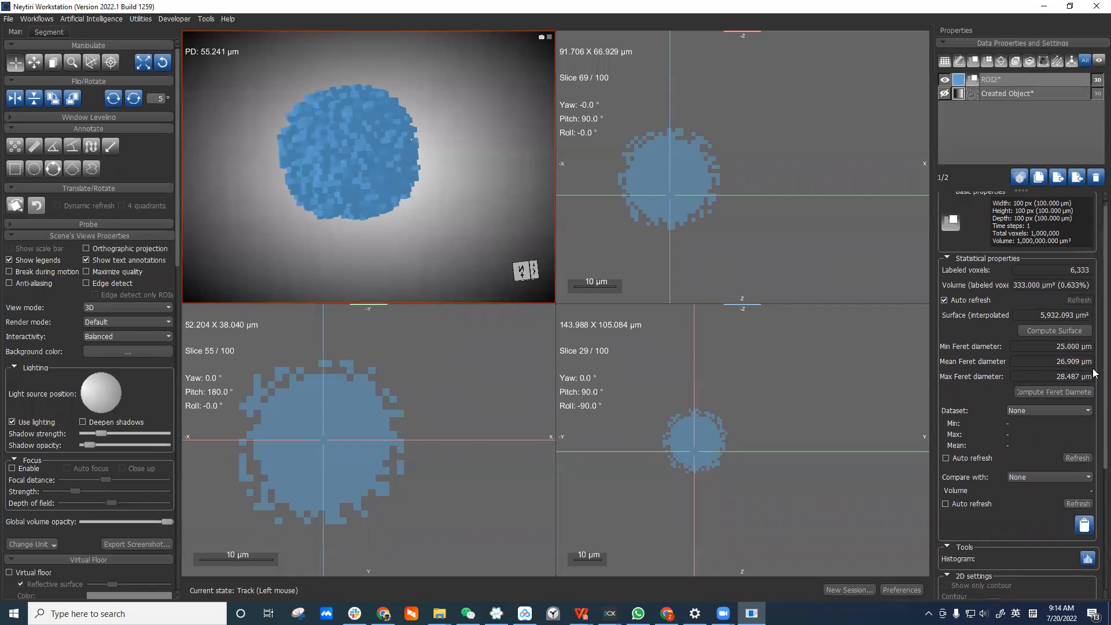
scroll(1095, 373, "down", 2)
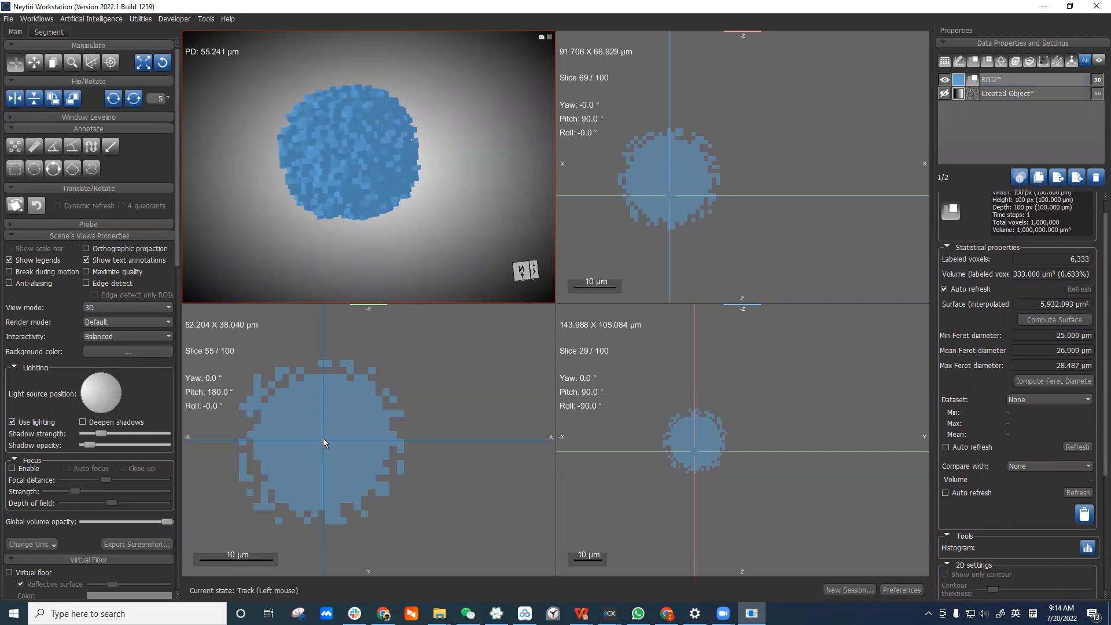
Step: Move the slice crosshair slightly within the dilated sphere and turn the 3D view to another side
left_click(321, 455)
left_click(379, 158)
mouse_move(379, 158)
left_mouse_down()
mouse_move(422, 120)
mouse_move(368, 161)
left_mouse_up()
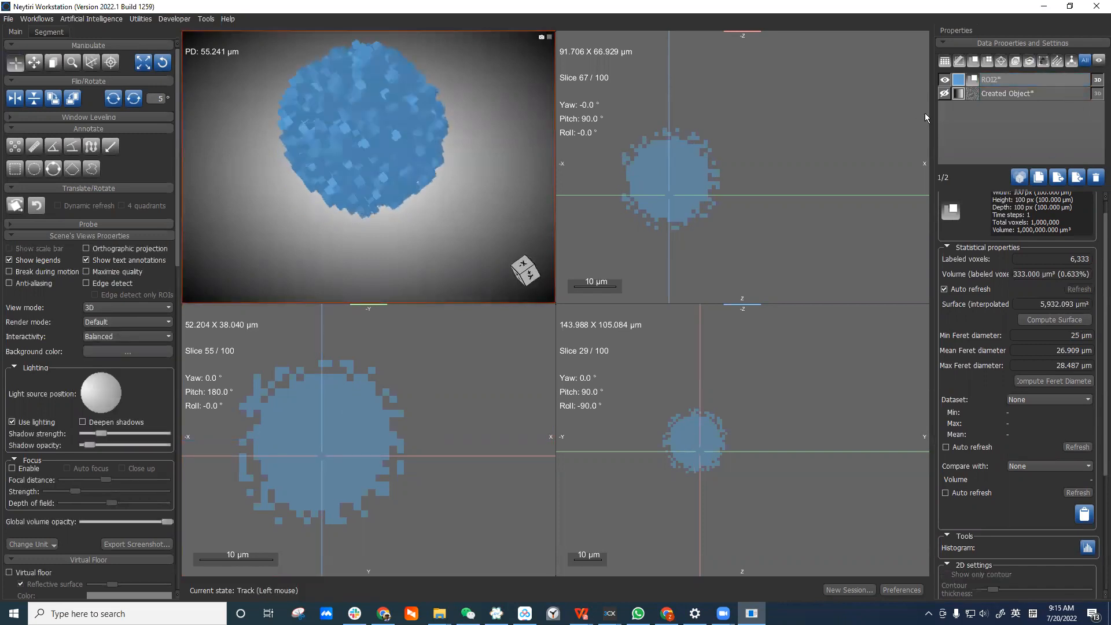
Step: Review the operations available for ROI2, including creating a multi-ROI from it, without applying any
right_click(1007, 78)
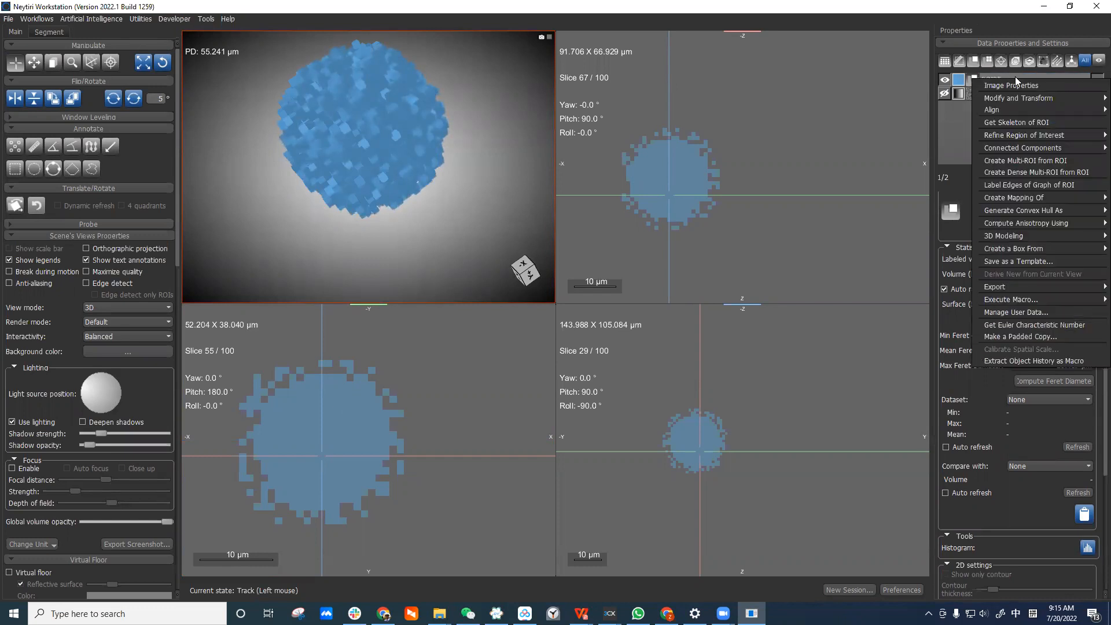
left_click(1019, 75)
right_click(1010, 79)
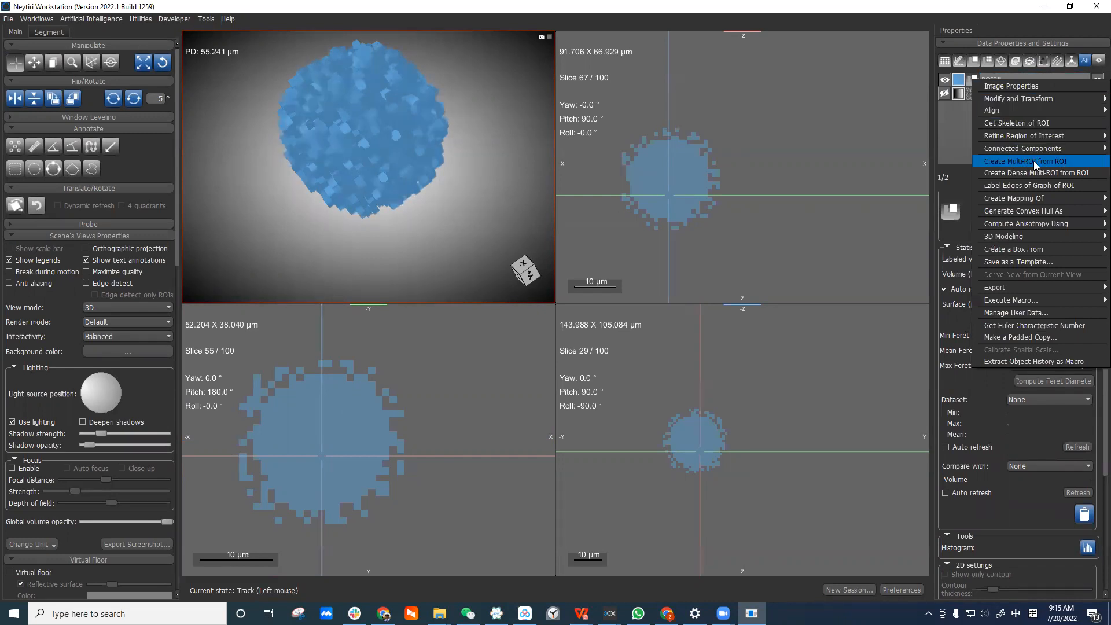
left_click(1068, 164)
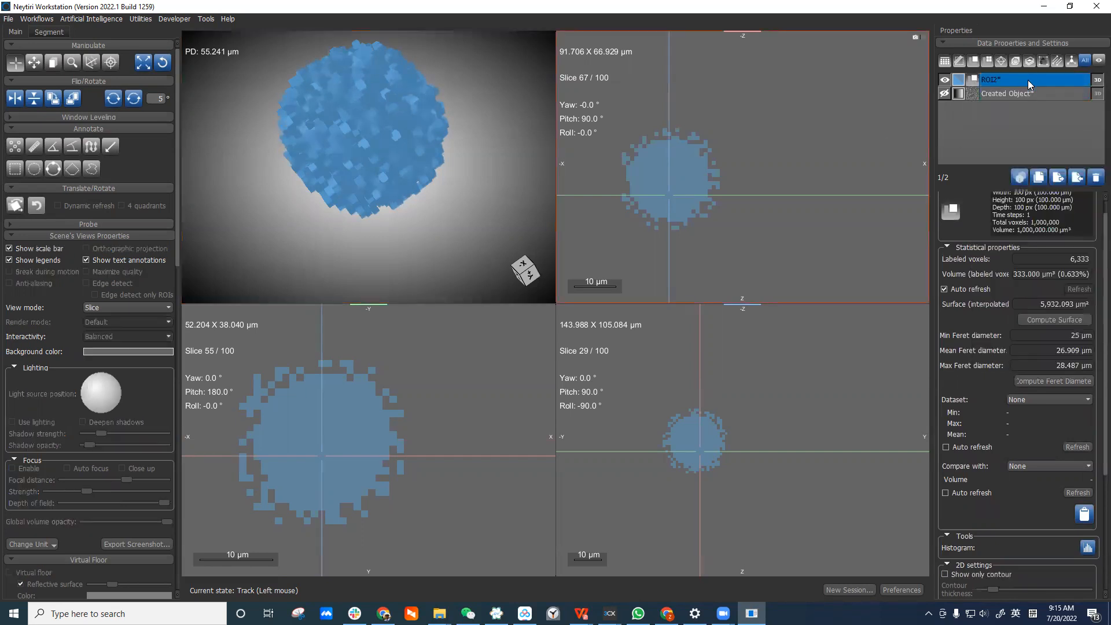
left_click(1015, 113)
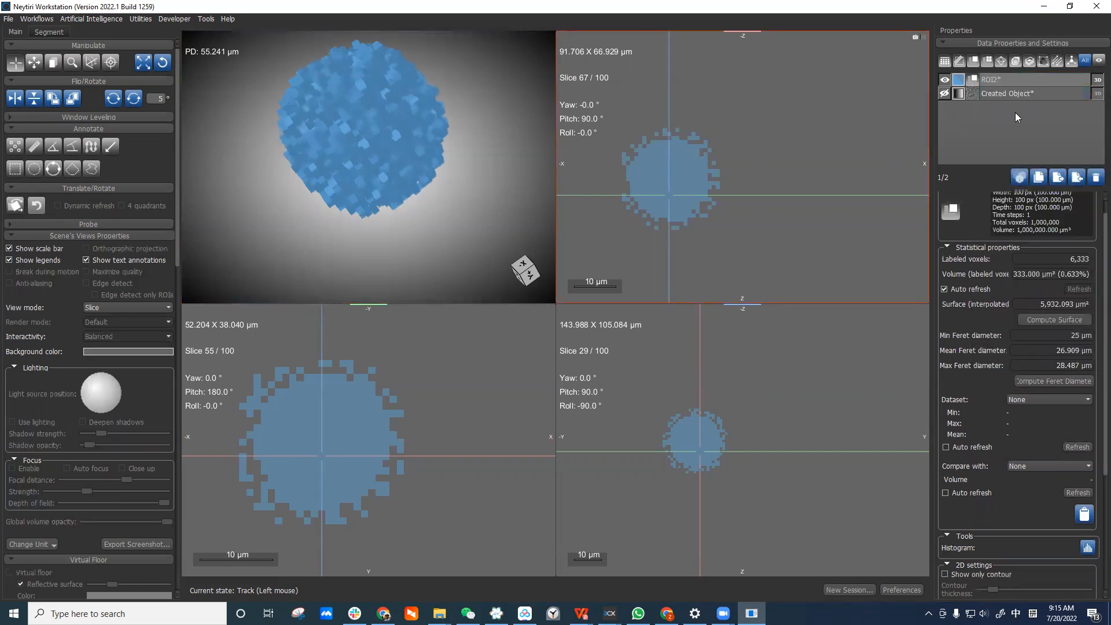
Step: Duplicate ROI2 and select the original together with its copy for Boolean operations
left_click(1039, 178)
left_click(1039, 87)
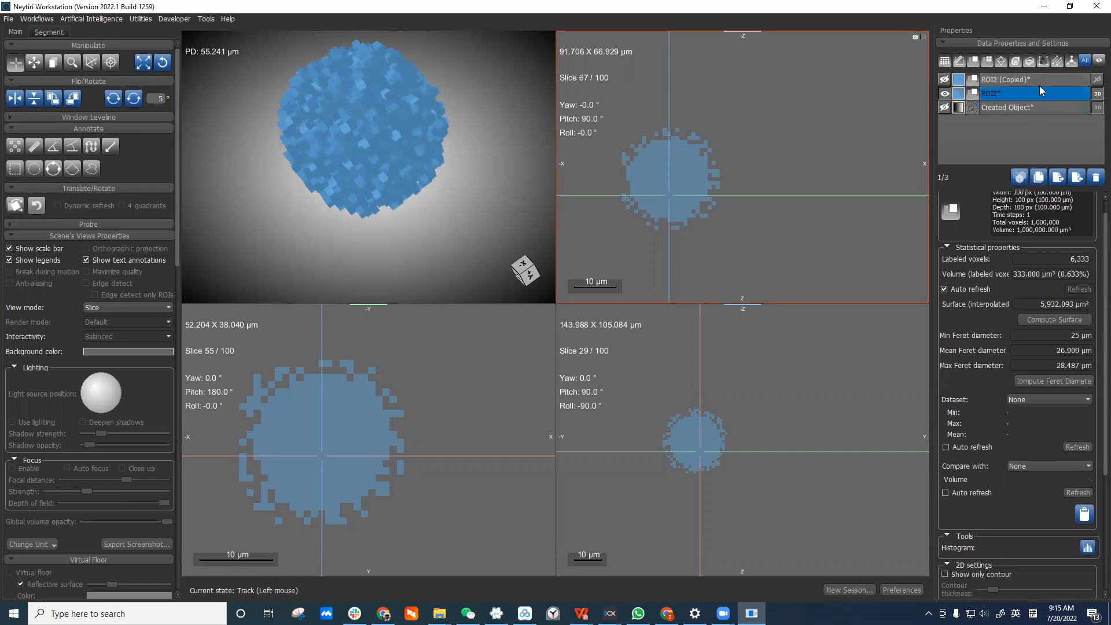
left_click(1043, 80, "ctrl")
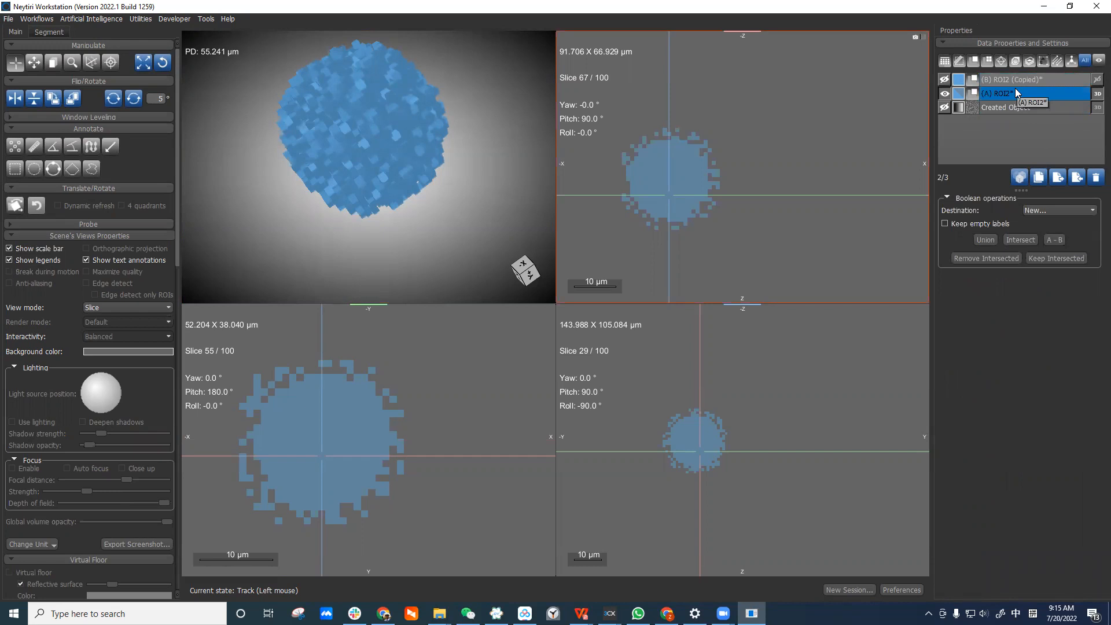
left_click(1029, 80)
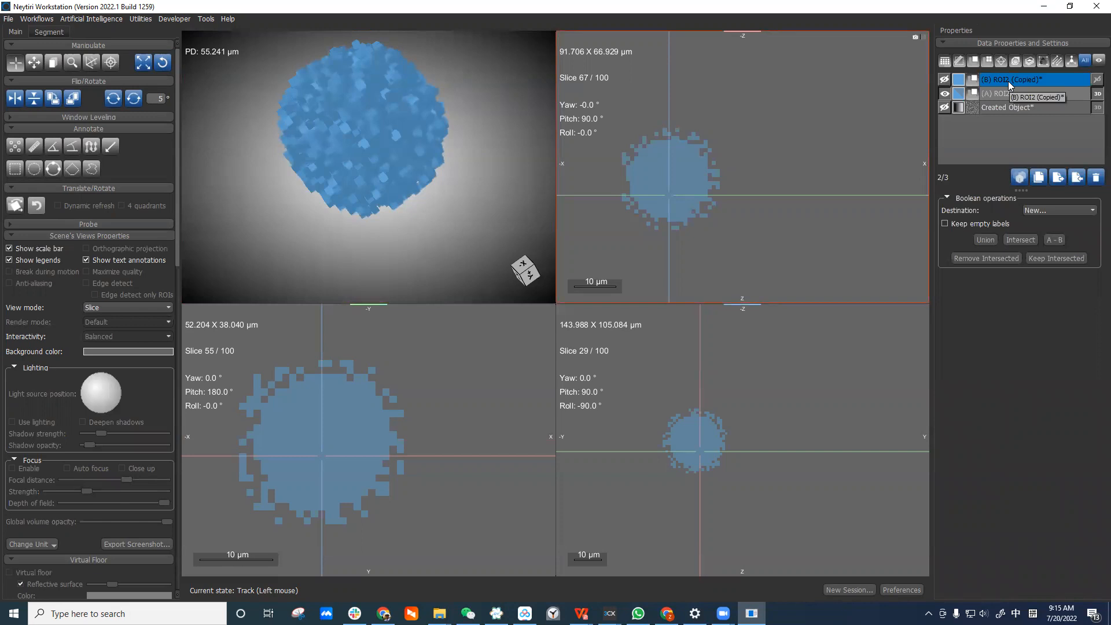
Step: Review the operations available for the two selected ROIs without applying any, and delete the copy of ROI2
right_click(1008, 81)
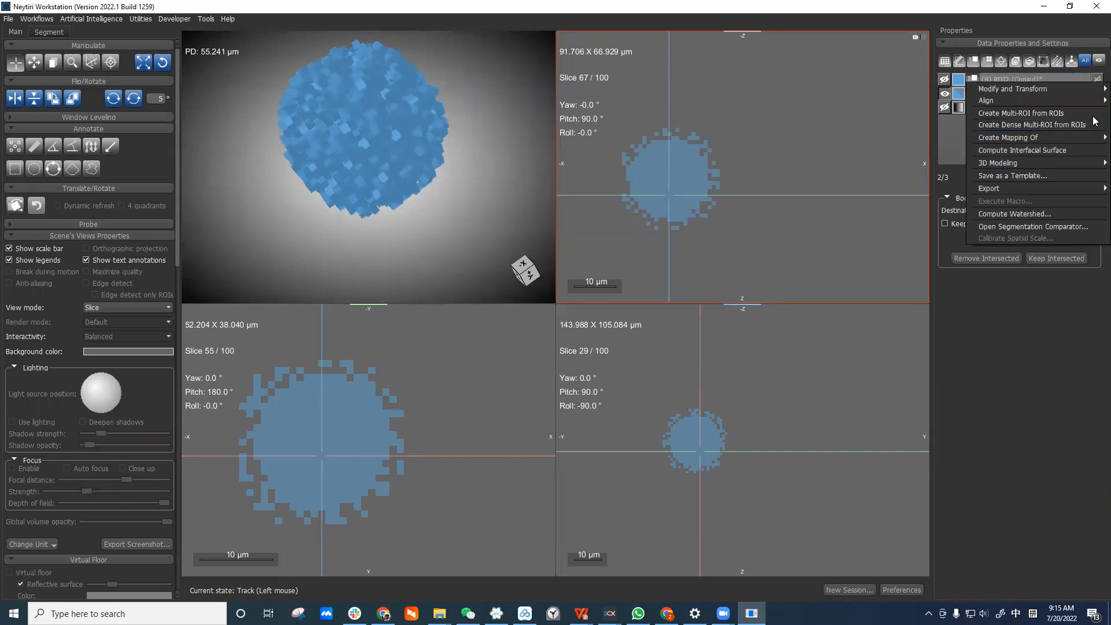
left_click(952, 132)
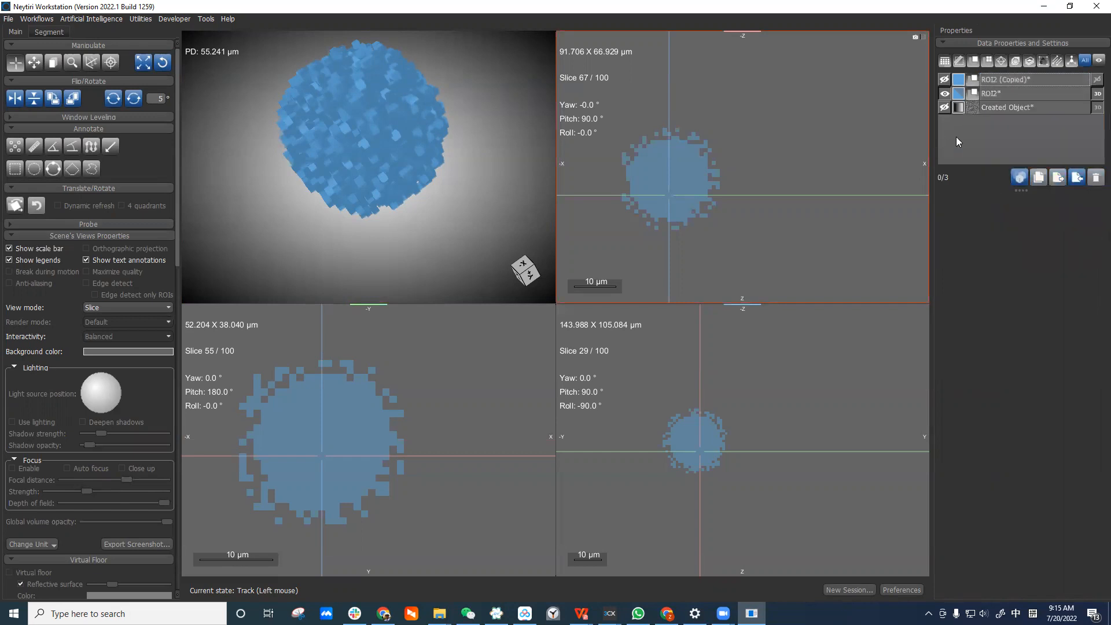
left_click(1044, 80)
left_click(1095, 179)
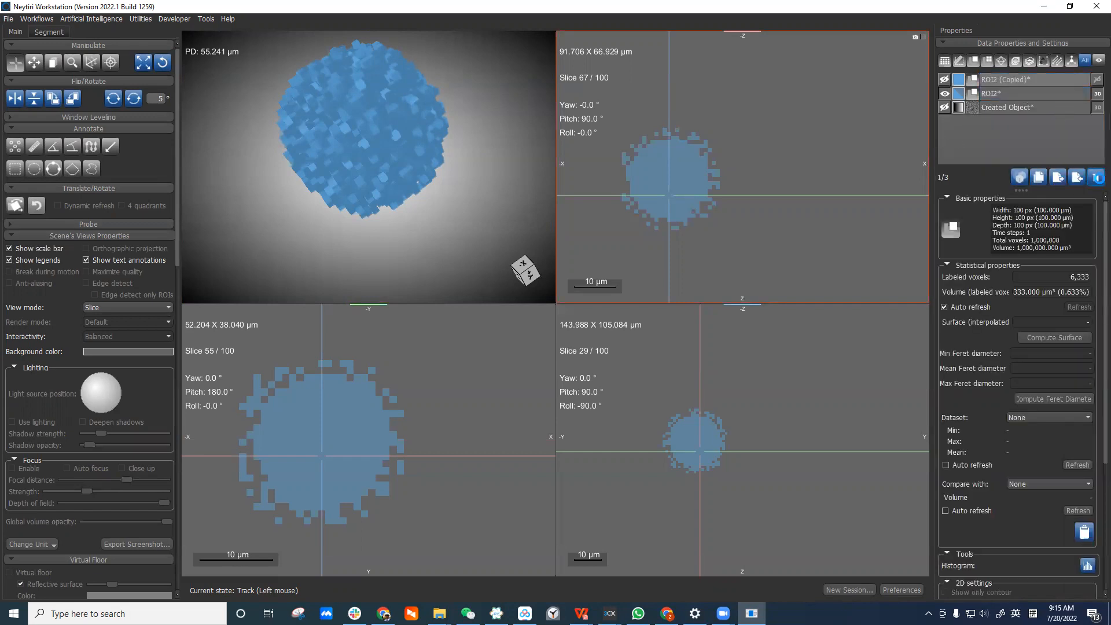
Step: Create a multi-ROI from ROI2
left_click(1011, 80)
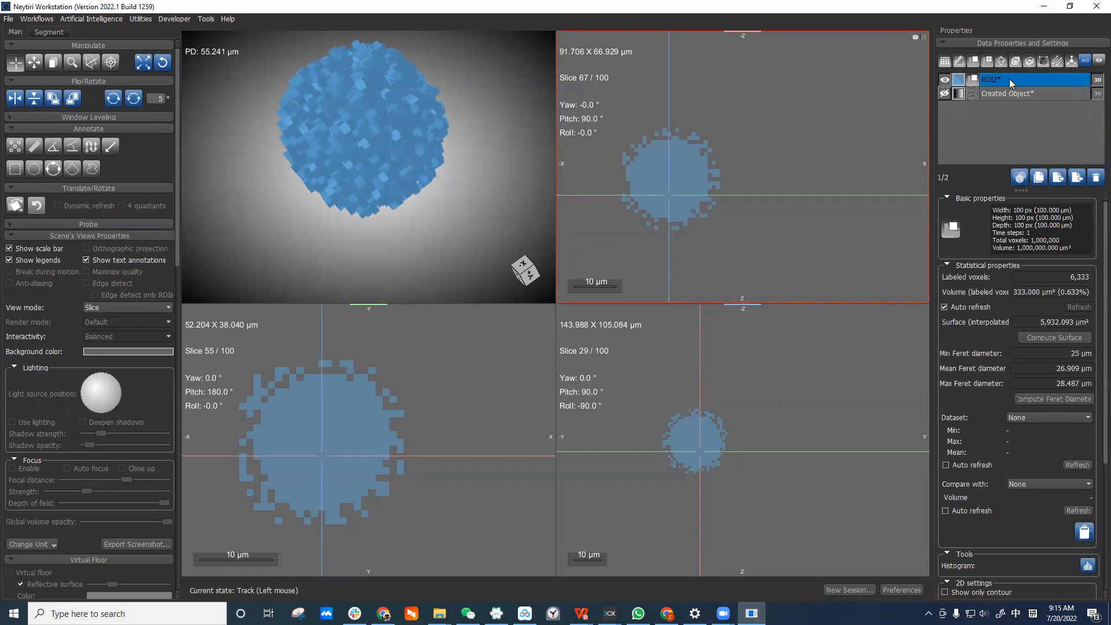
right_click(1010, 79)
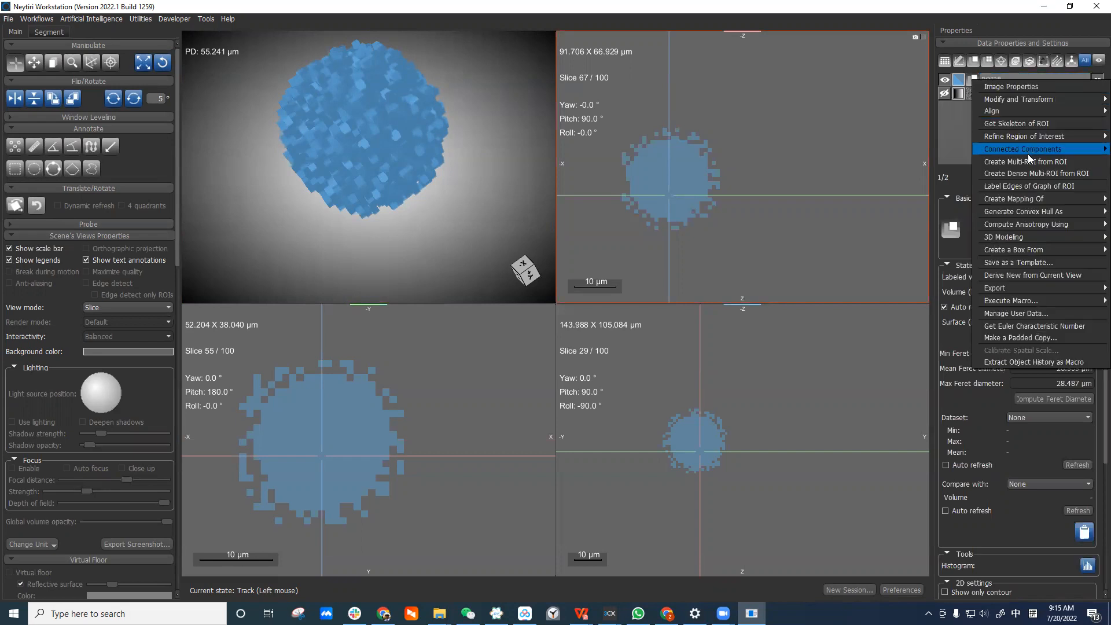
left_click(1066, 163)
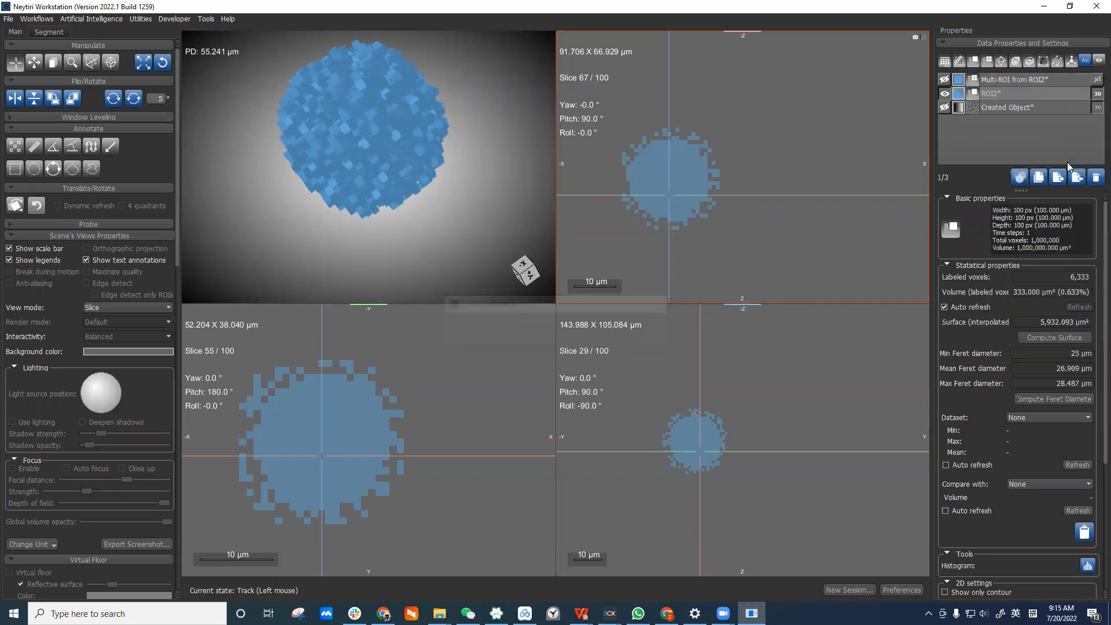
Step: Show the new multi-ROI in the slice views and hide the original ROI2
left_click(1050, 80)
left_click(945, 93)
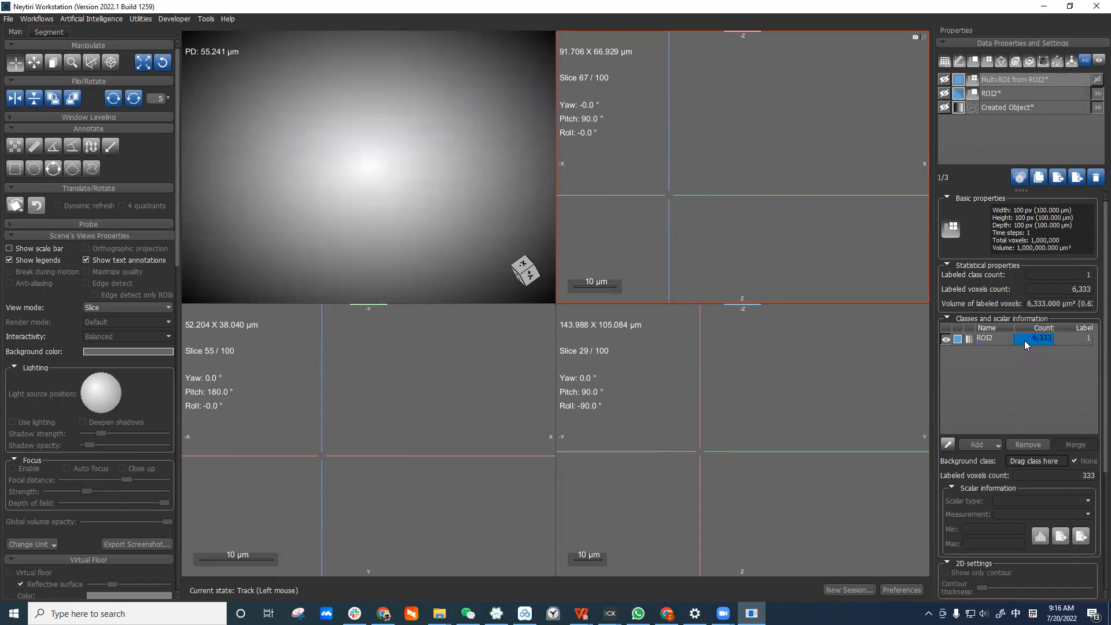
left_click(945, 93)
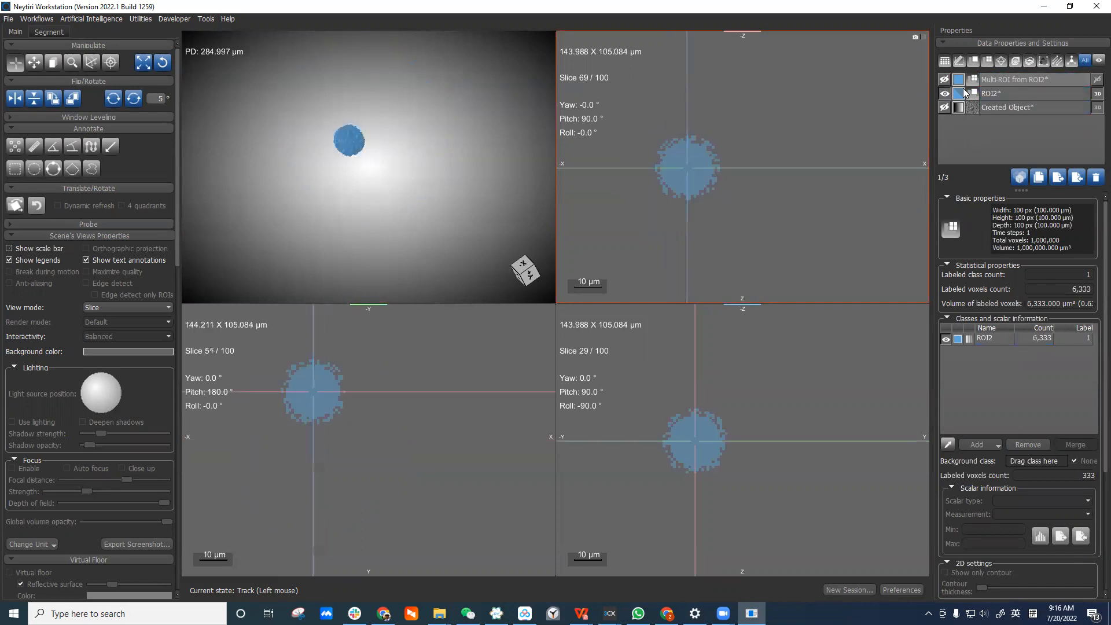
left_click(945, 79)
left_click(944, 93)
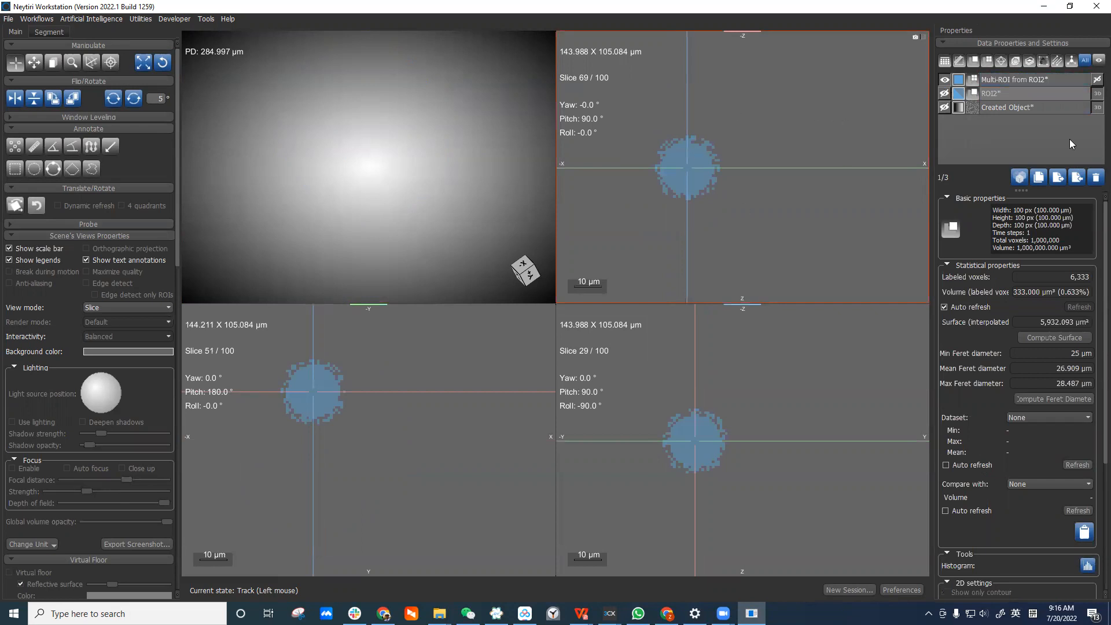
Step: Compare the statistical properties and labeled voxels of ROI2 with those of the multi-ROI and its ROI2 class
left_click(1030, 80)
left_click(1035, 94)
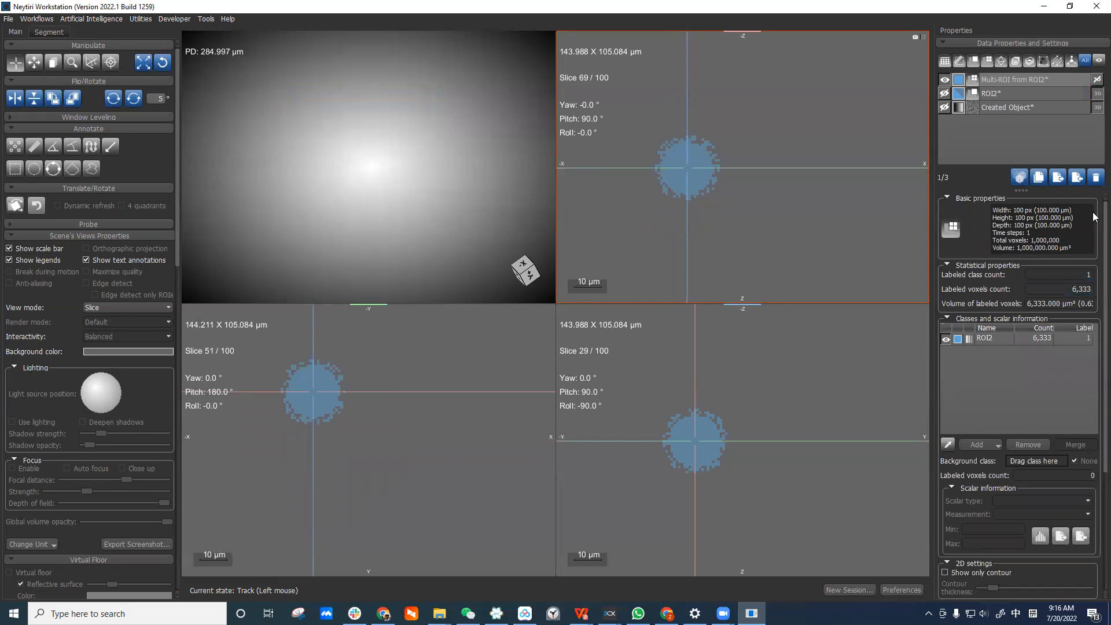
left_click(1000, 92)
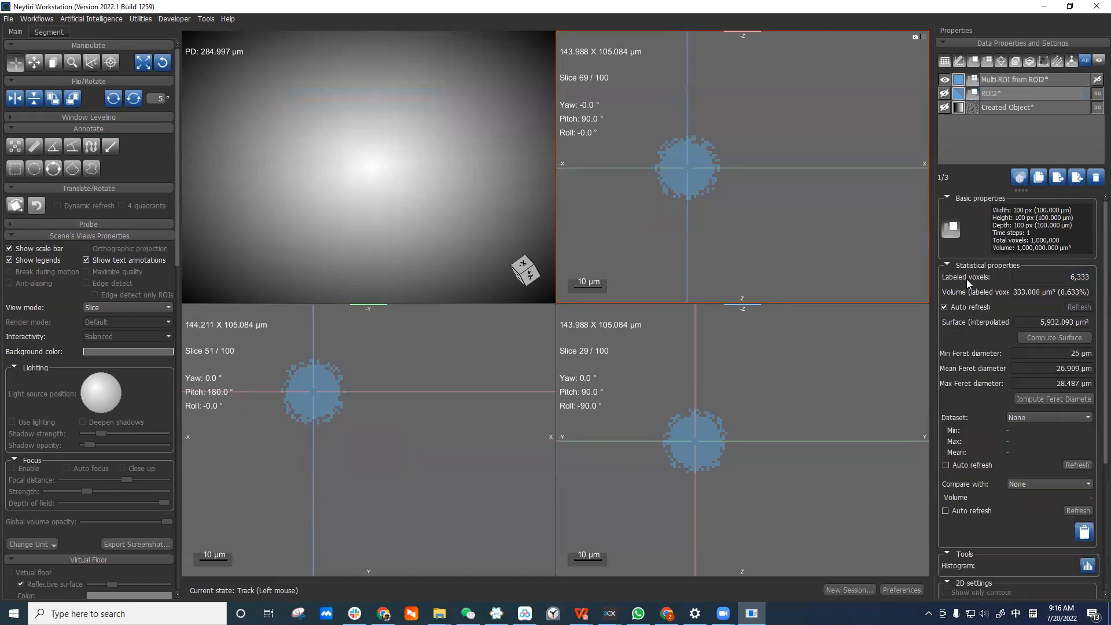
left_click_drag(1061, 276, 1088, 279)
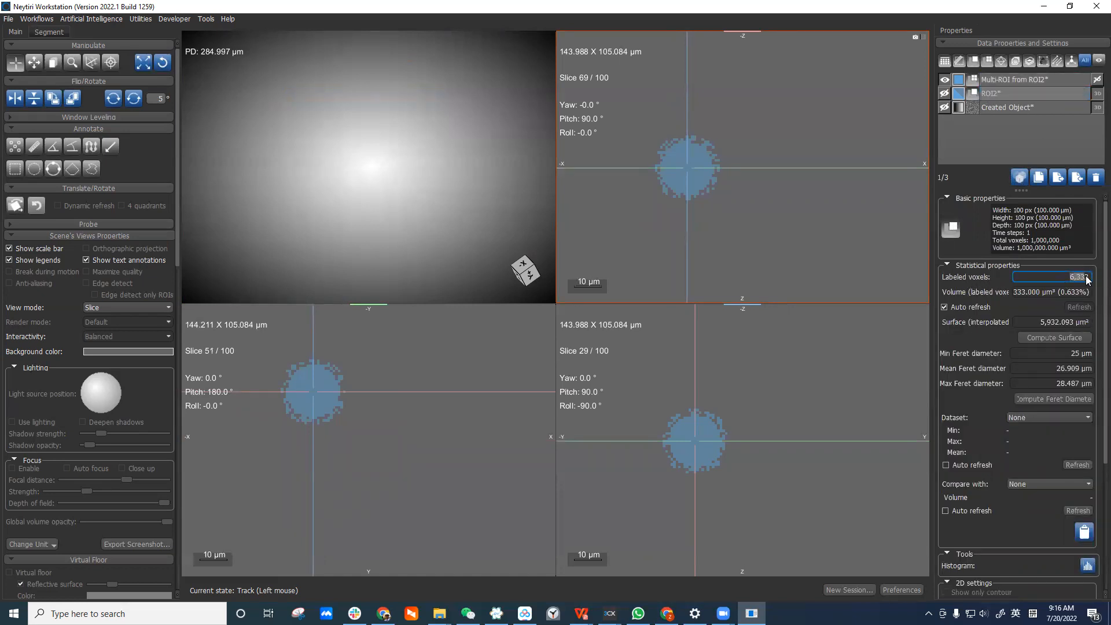
left_click(1049, 78)
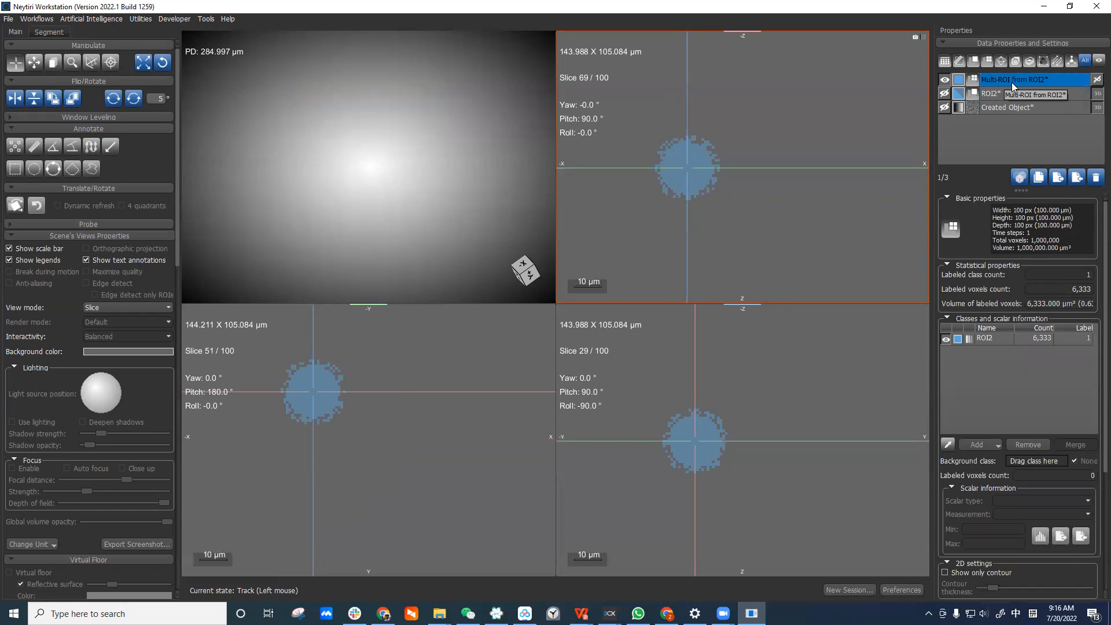
left_click(1003, 340)
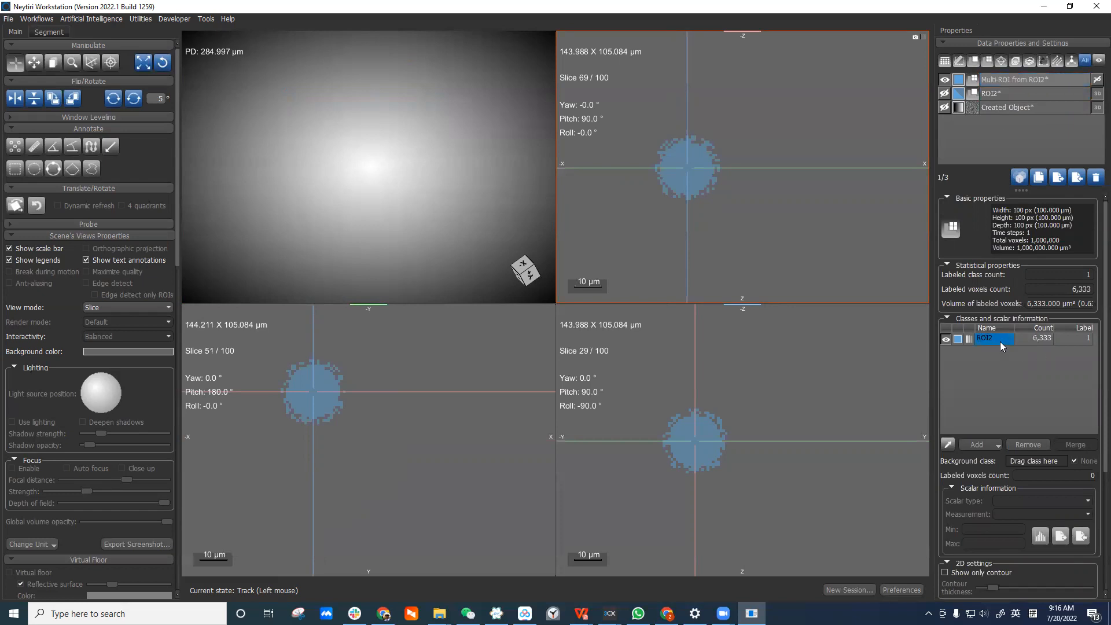
Step: Compare the operations available for the multi-ROI with those for ROI2 without applying any
right_click(1025, 78)
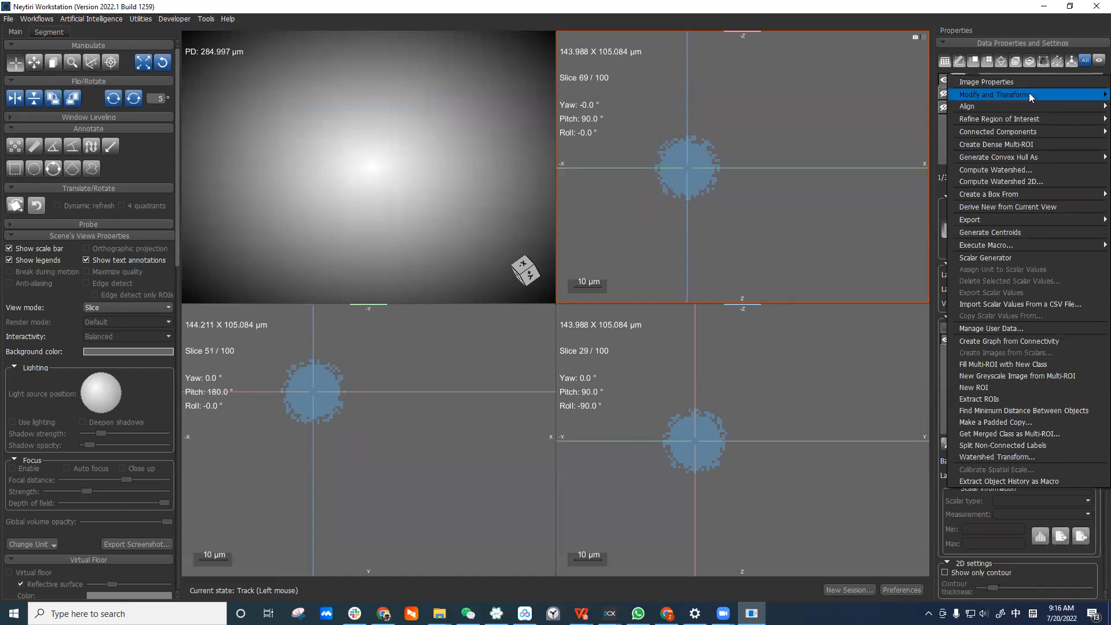
mouse_move(1029, 92)
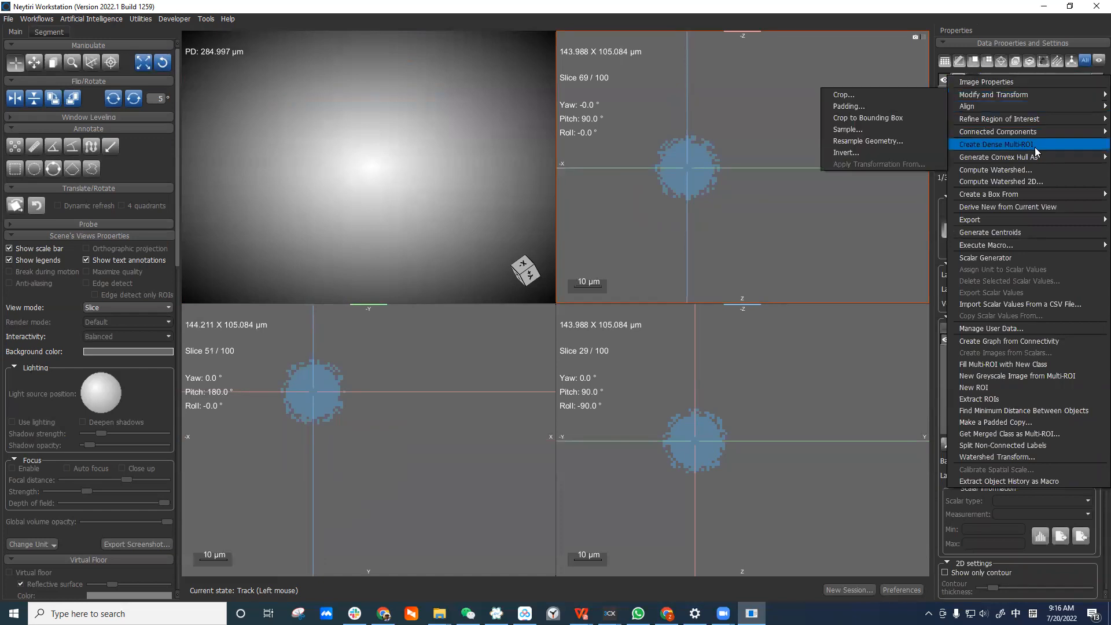
left_click(997, 8)
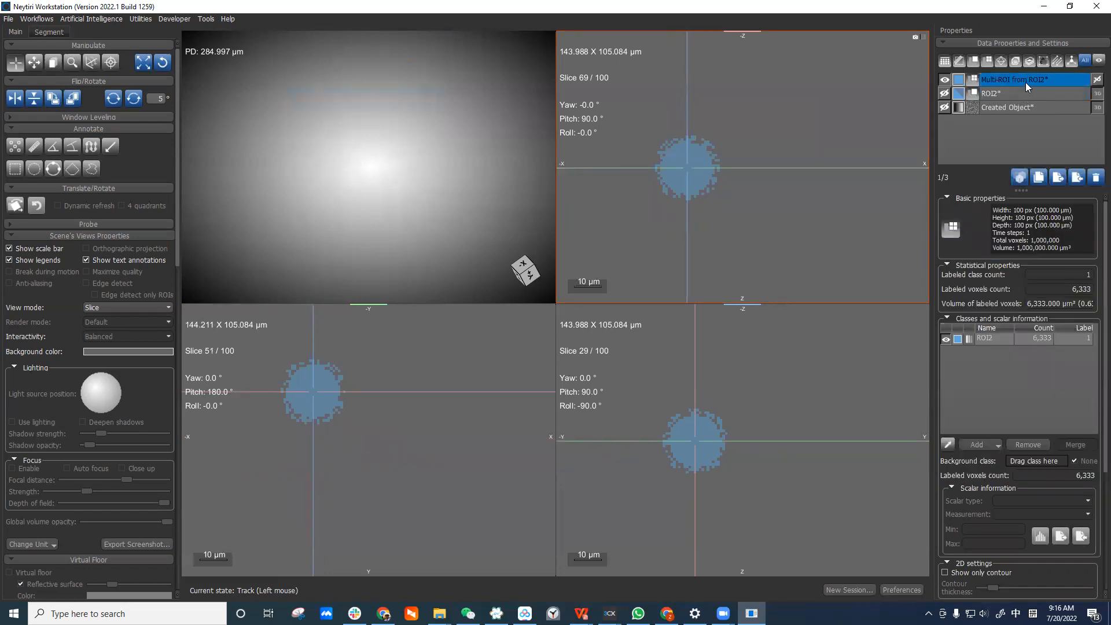
right_click(1013, 80)
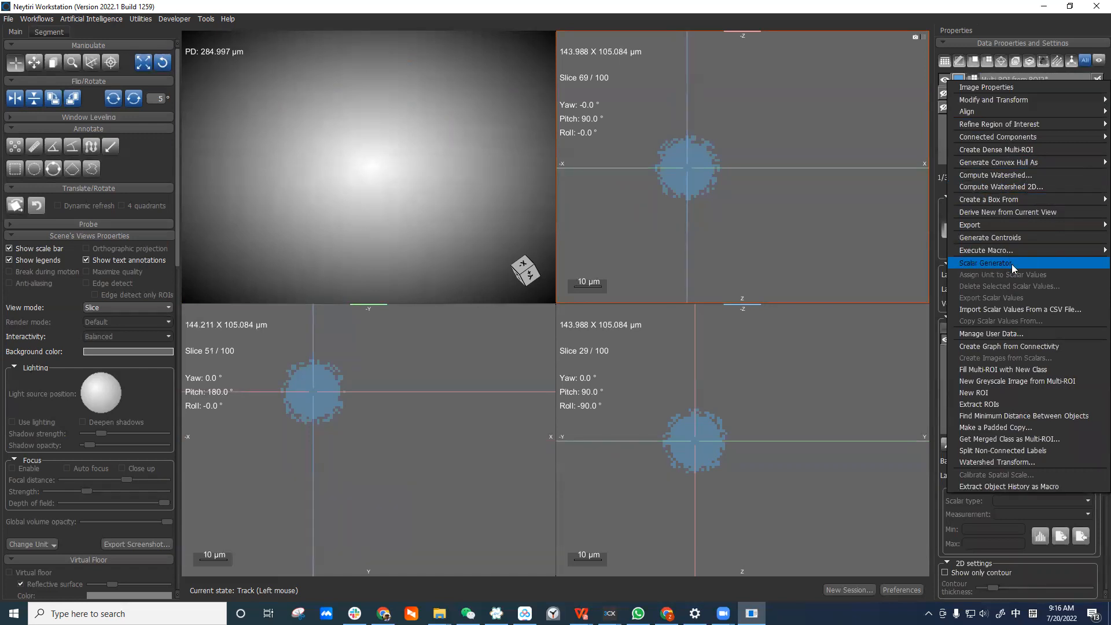
left_click(1035, 28)
right_click(1006, 96)
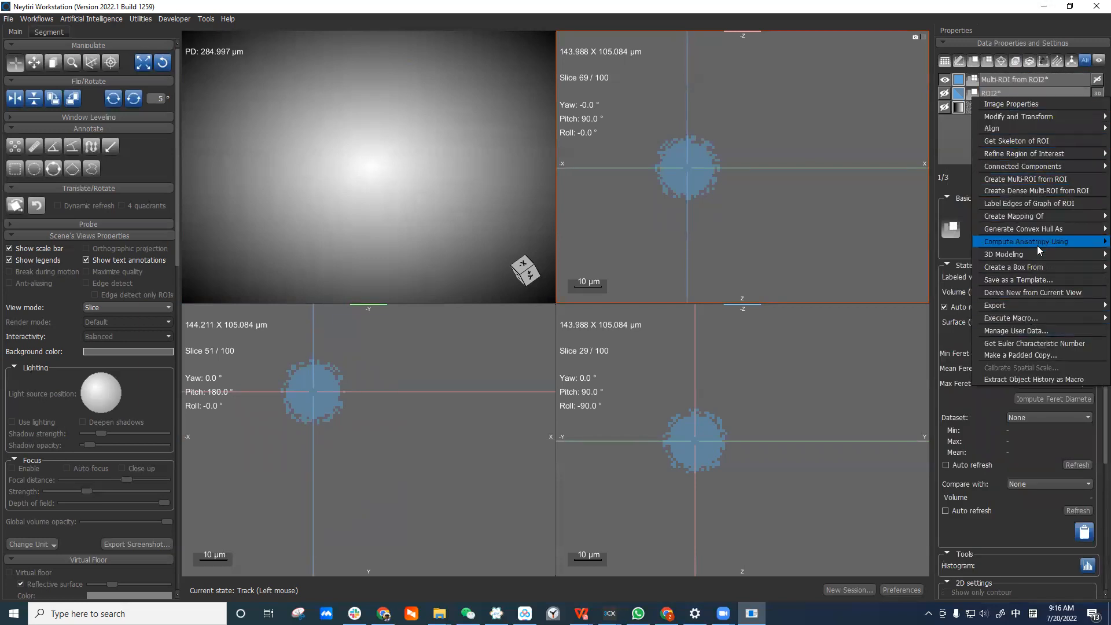
Step: Open the Scalar Generator for the multi-ROI, enlarge its window and place it over the views
left_click(1014, 77)
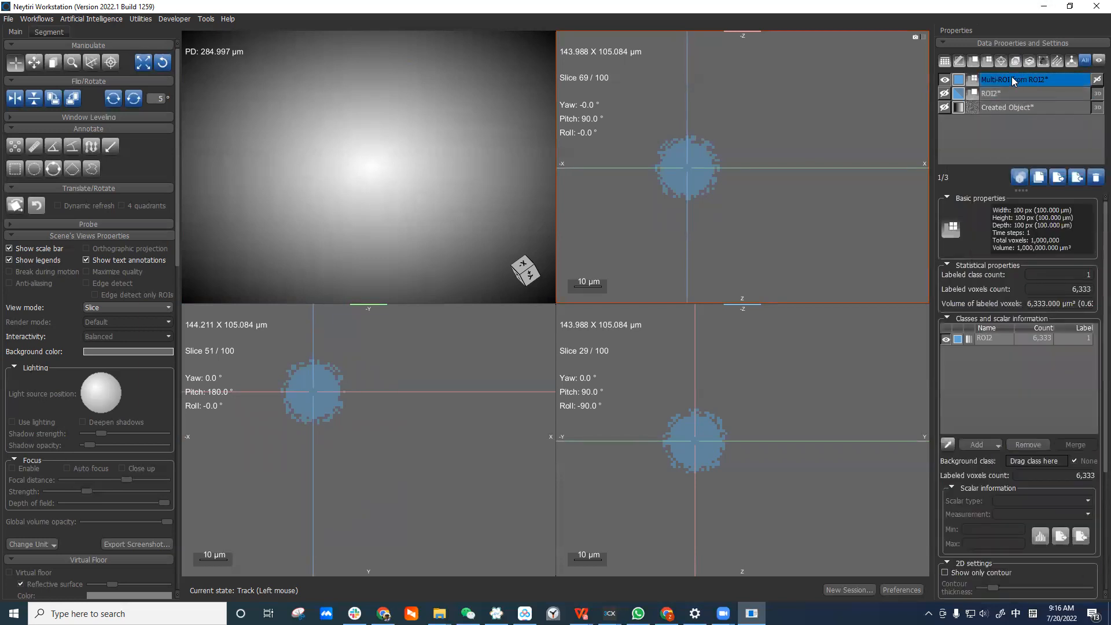
right_click(1011, 77)
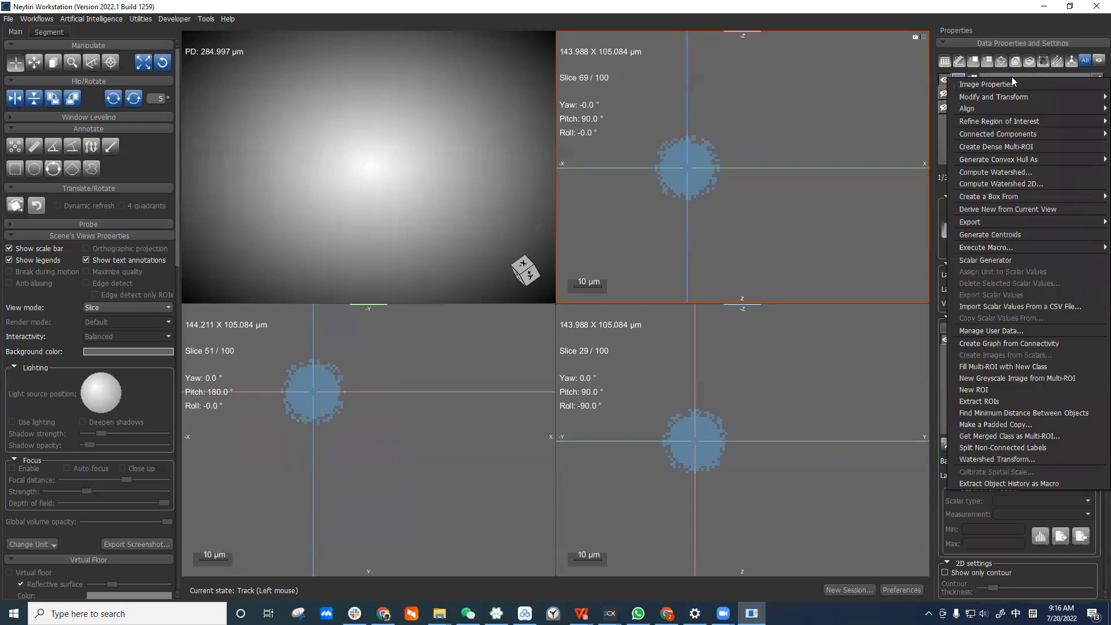
left_click(1021, 260)
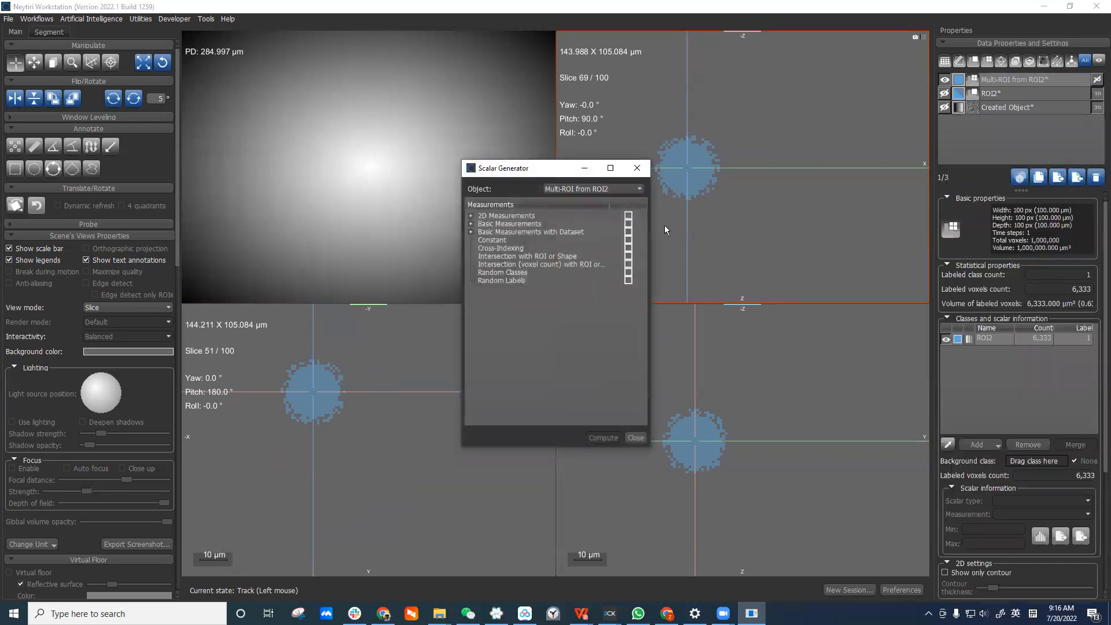
left_click_drag(556, 169, 359, 29)
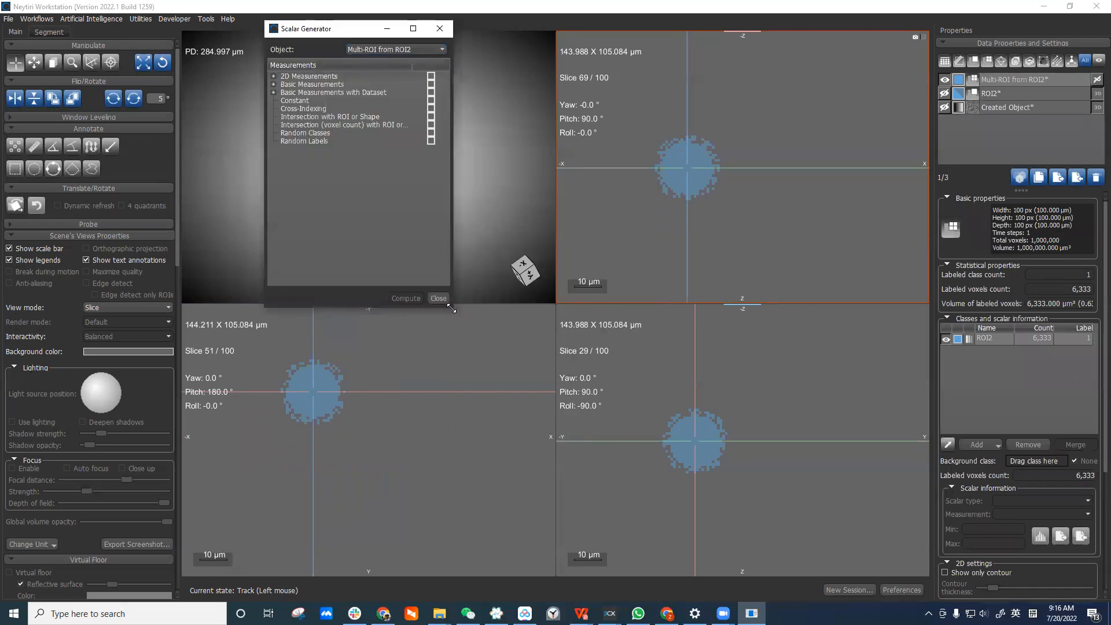
left_click_drag(451, 309, 647, 539)
left_click_drag(536, 36, 488, 129)
left_click(275, 92)
left_click(355, 129)
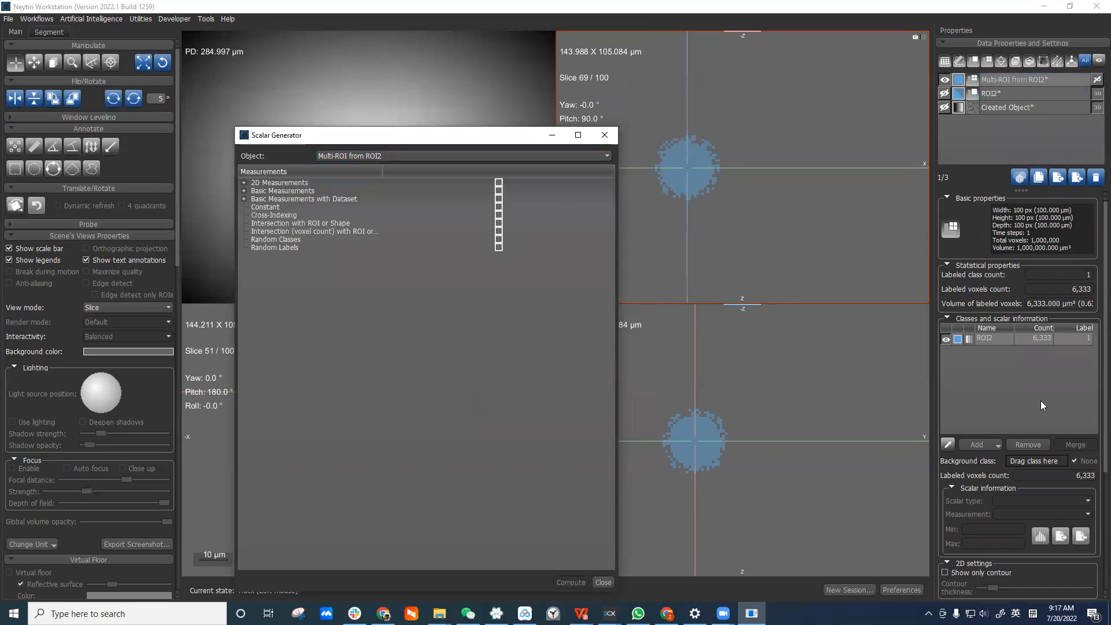
Step: Examine the multi-ROI's ROI2 class alongside the measurement categories offered in the Scalar Generator
left_click(1027, 82)
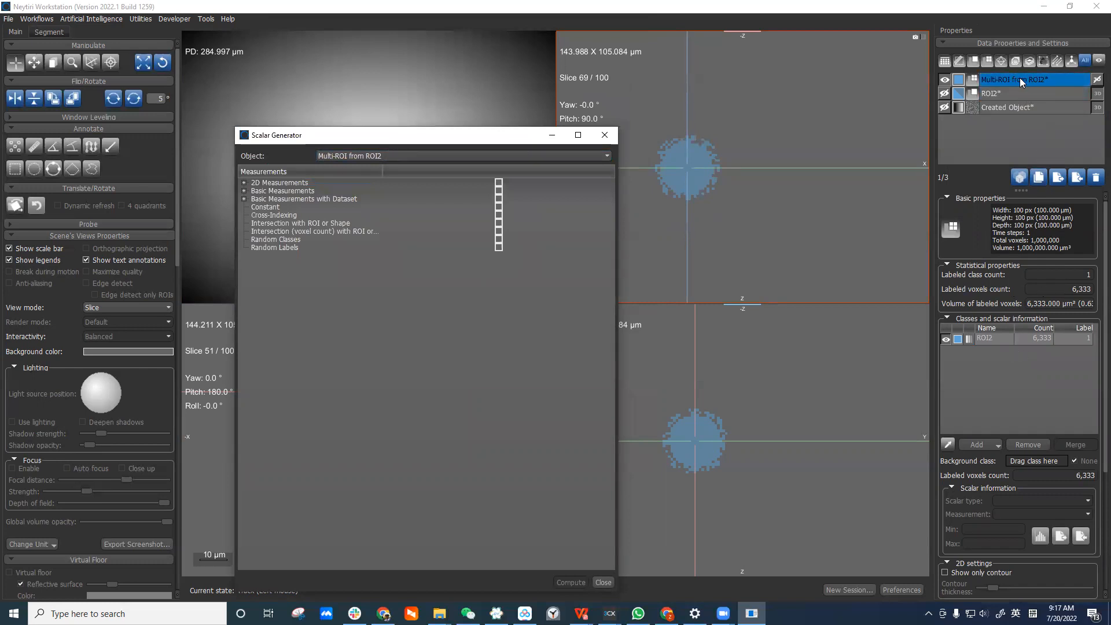
left_click(1019, 78)
left_click(1024, 340)
left_click(1023, 349)
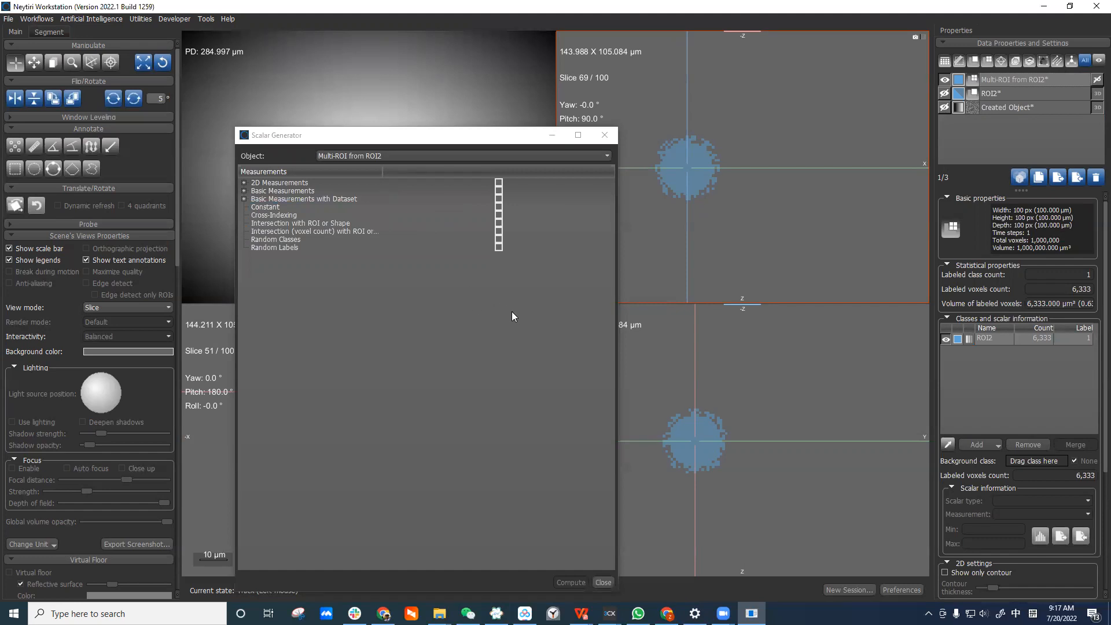
left_click(1025, 341)
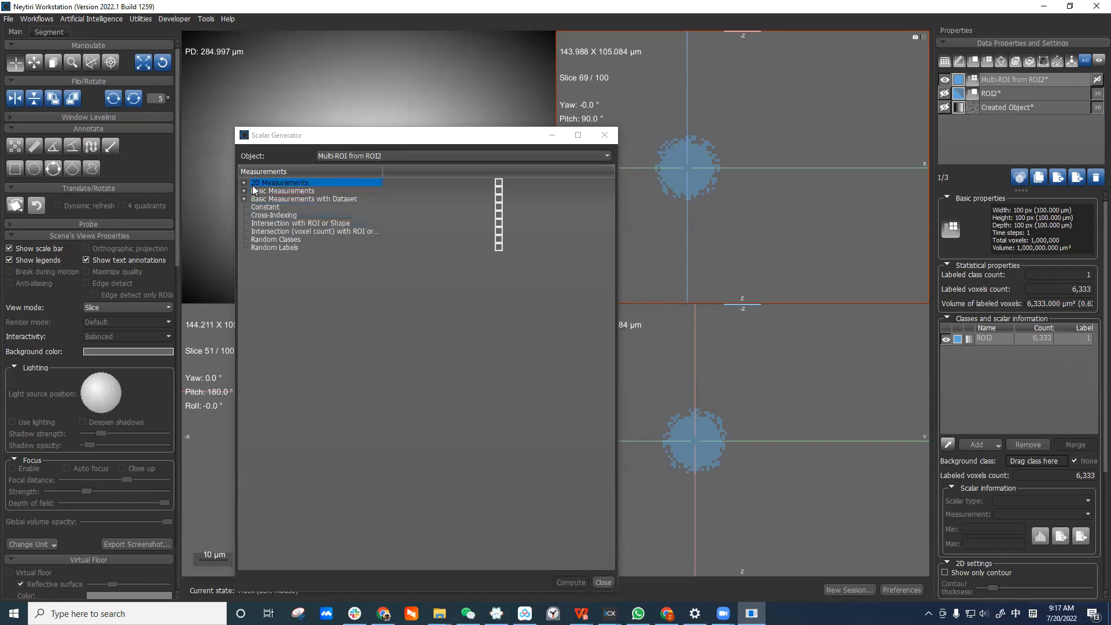
left_click(281, 199)
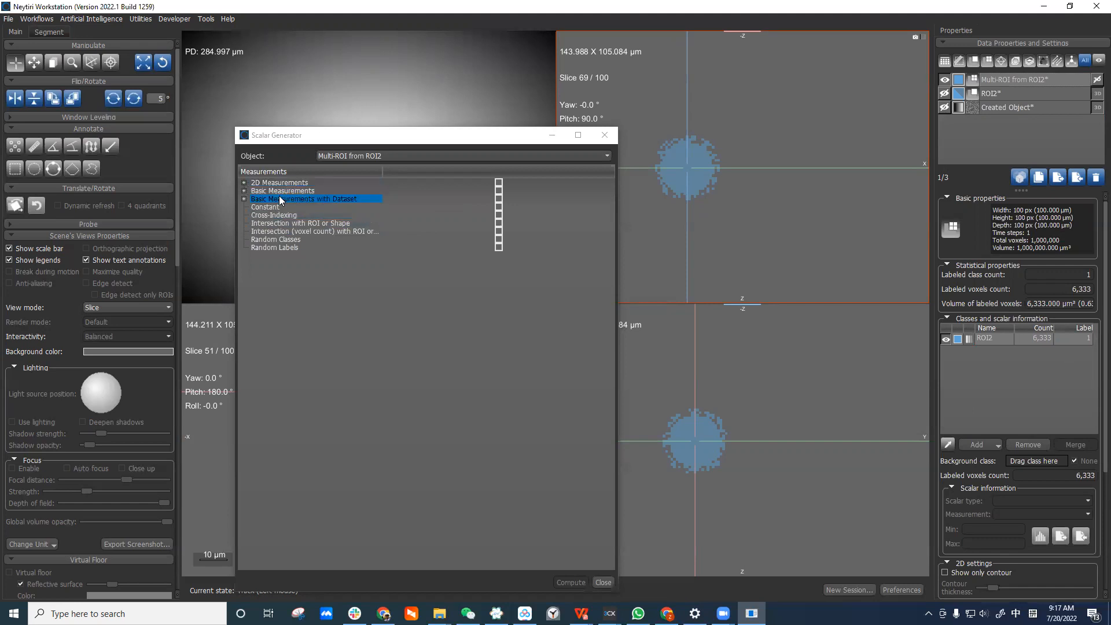
left_click(376, 207)
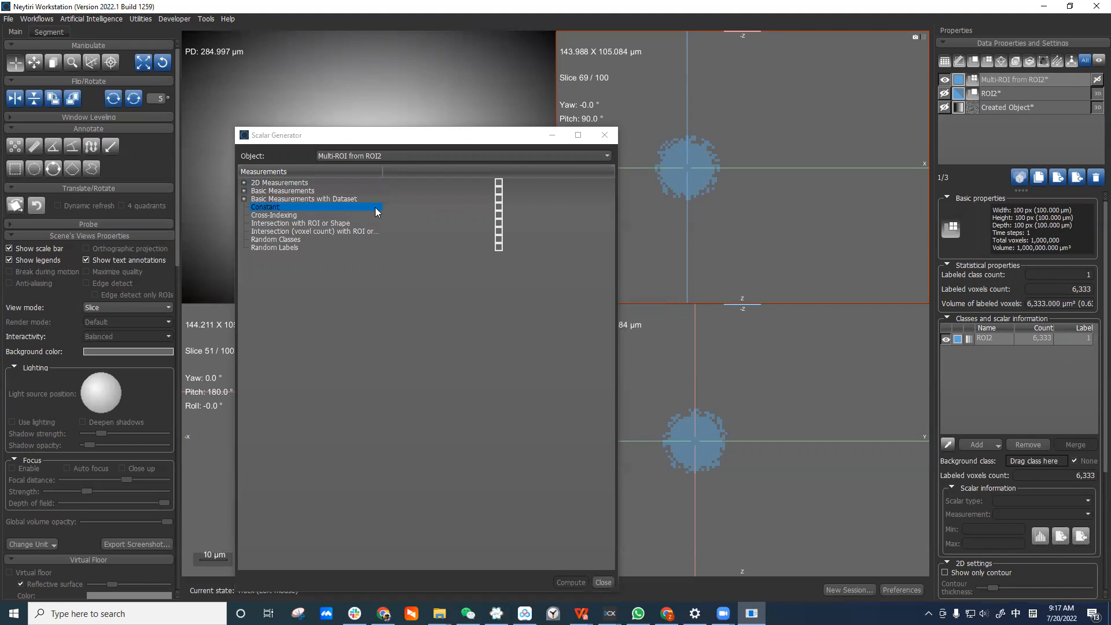
left_click(993, 341)
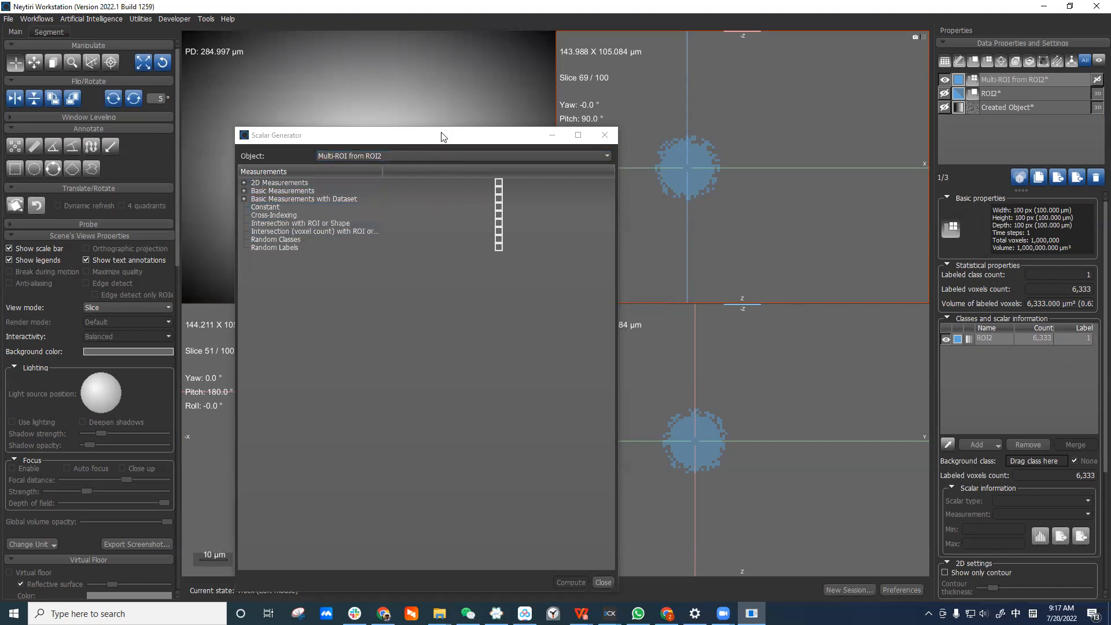
Step: Expand Basic Measurements and 2D Measurements in the Scalar Generator, review their entries, and move the window clear of the 3D view
left_click_drag(286, 135, 241, 73)
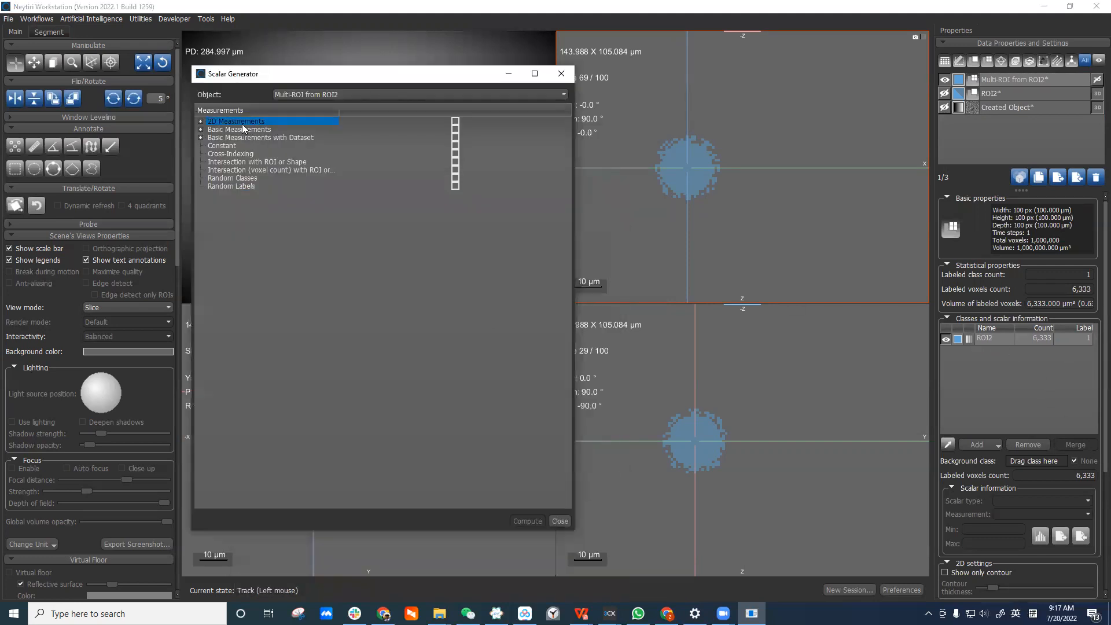
left_click(202, 130)
scroll(308, 310, "down", 1)
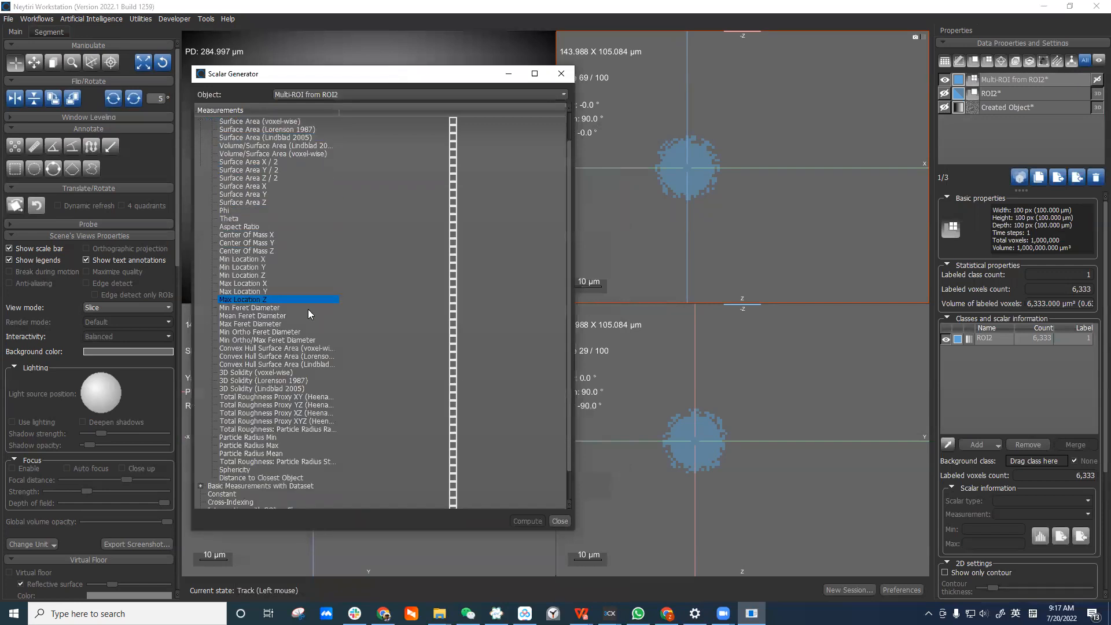
scroll(308, 309, "up", 1)
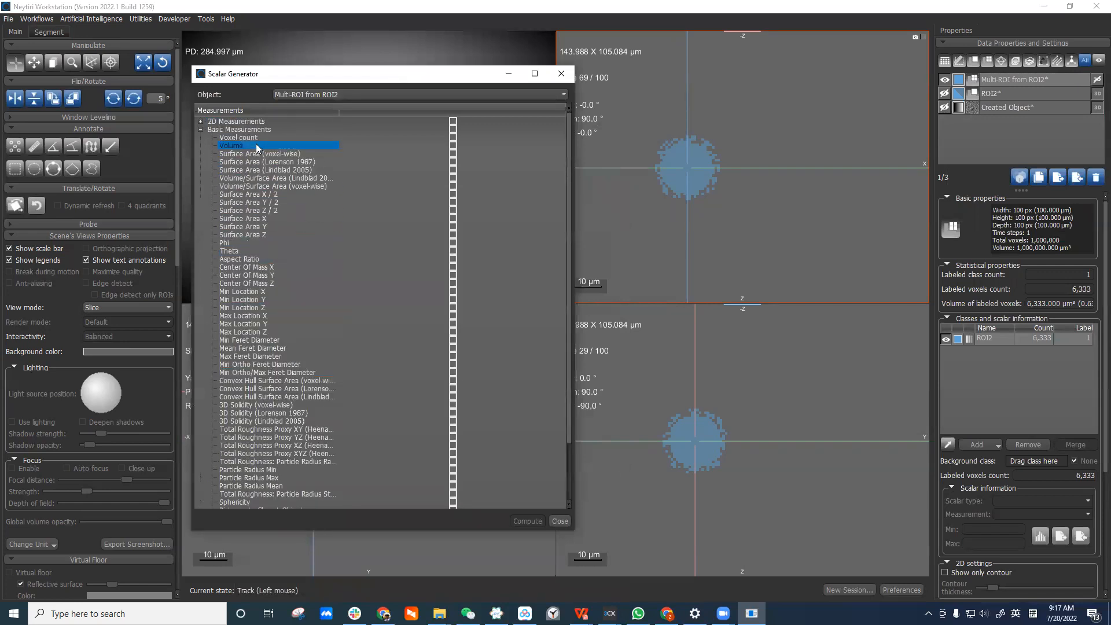
left_click(200, 122)
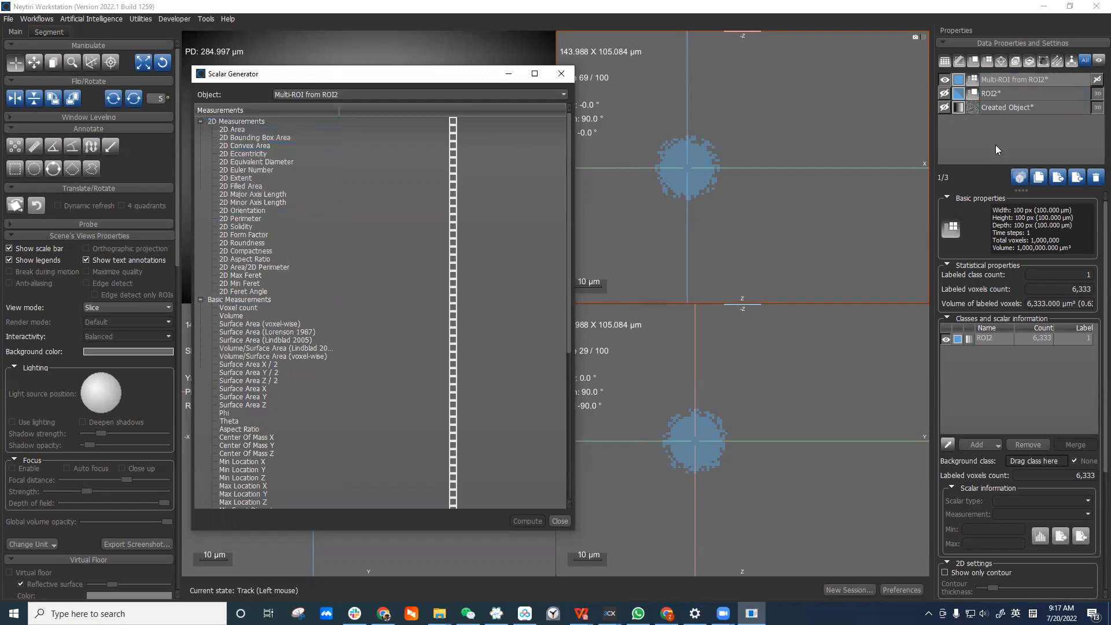
left_click_drag(483, 77, 836, 82)
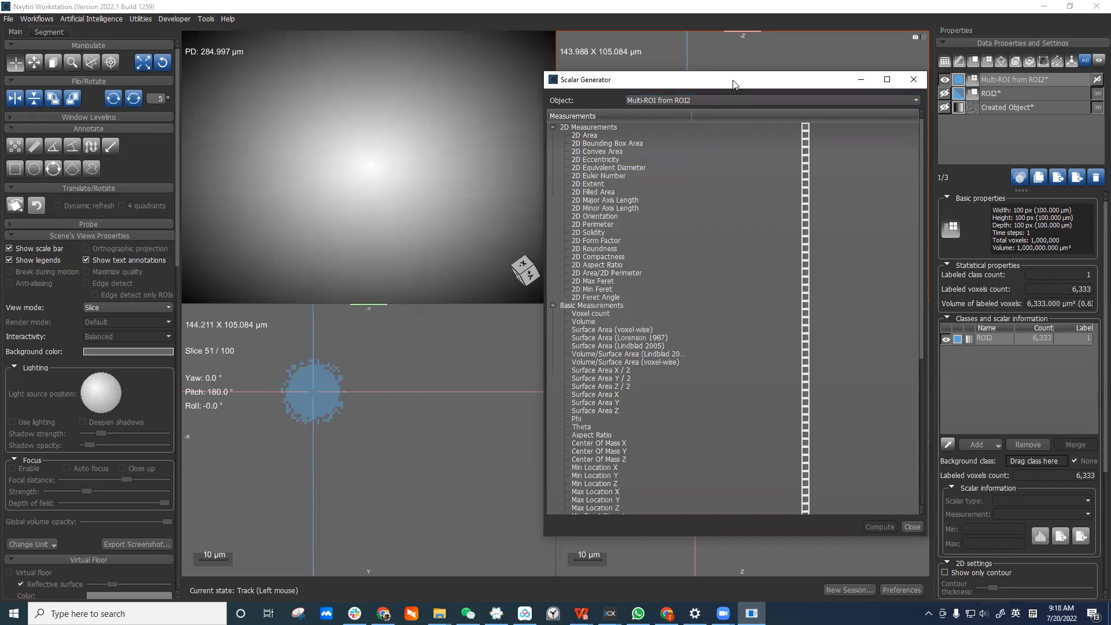
Step: Move the Scalar Generator window towards the middle of the views and collapse its 2D Measurements category
left_click_drag(737, 81, 601, 85)
left_click(443, 139)
left_click(457, 285)
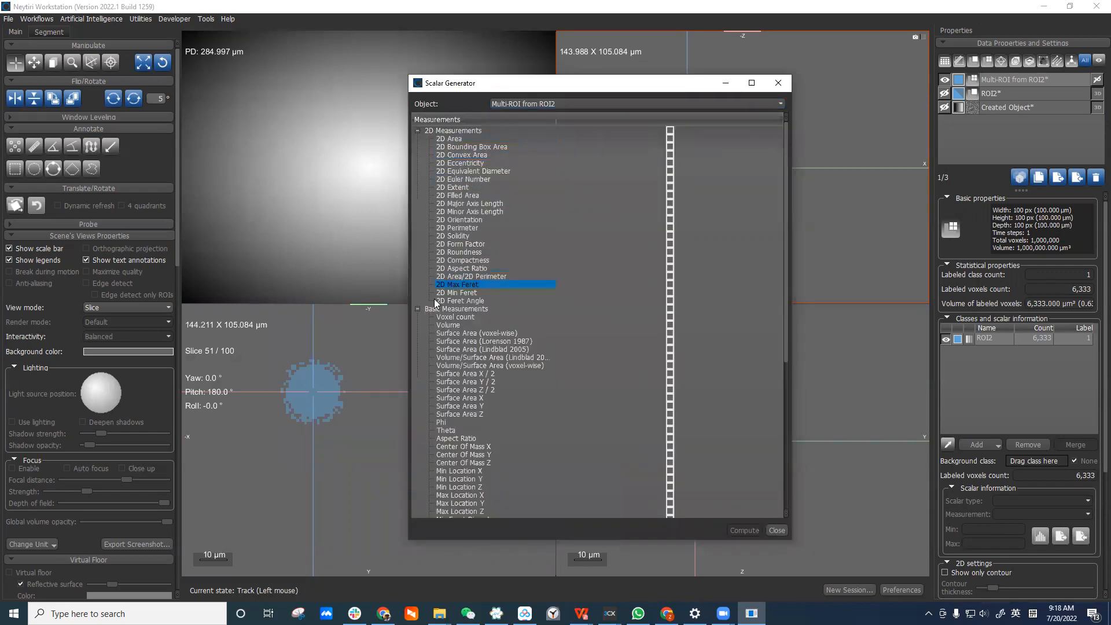
left_click(417, 133)
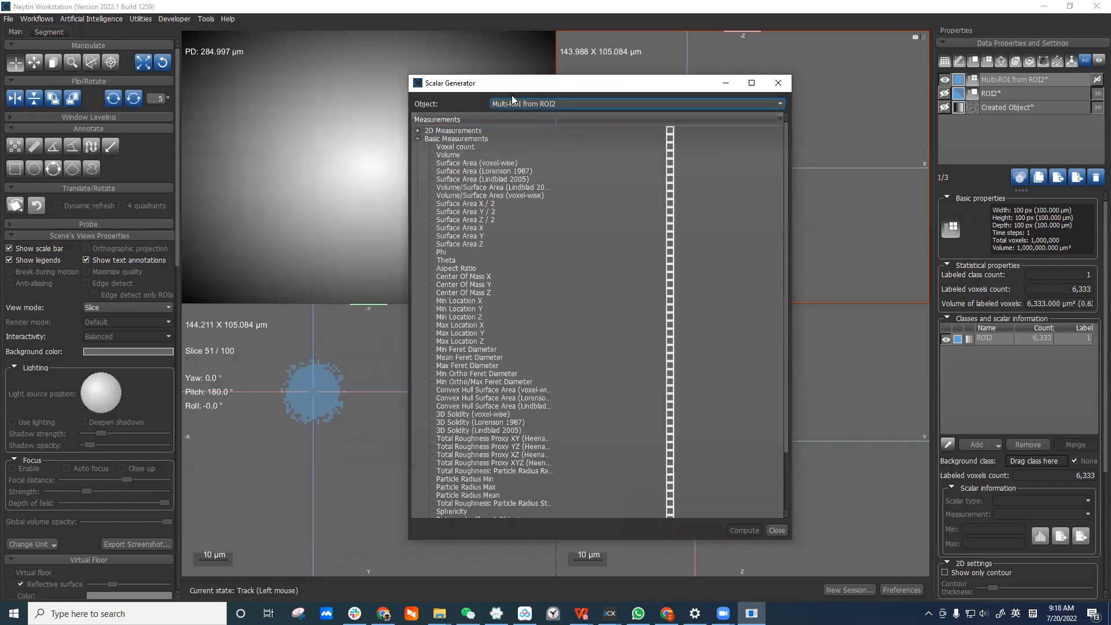
left_click_drag(510, 83, 477, 64)
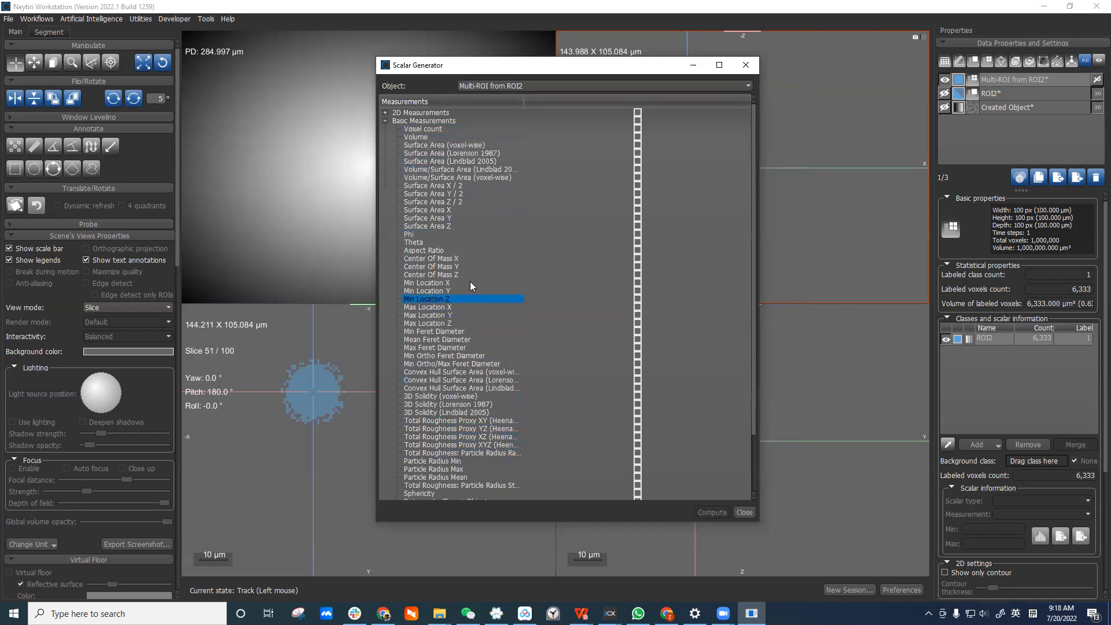
Step: Compare the Basic Measurements entries with those of Basic Measurements with Dataset, and check which datasets the latter offers
left_click(384, 121)
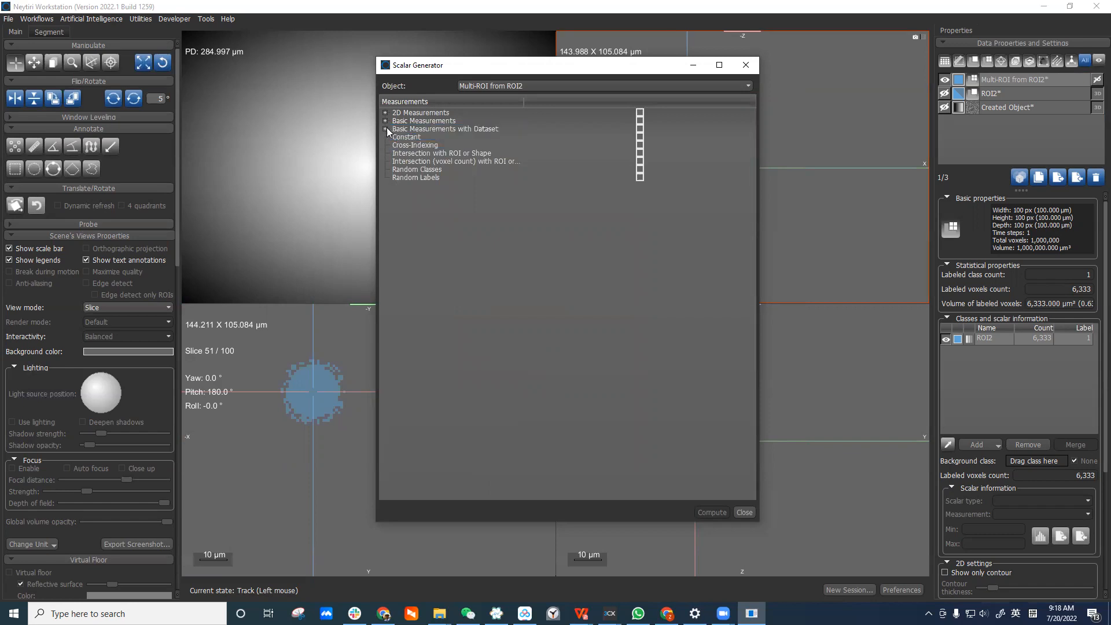
left_click(386, 129)
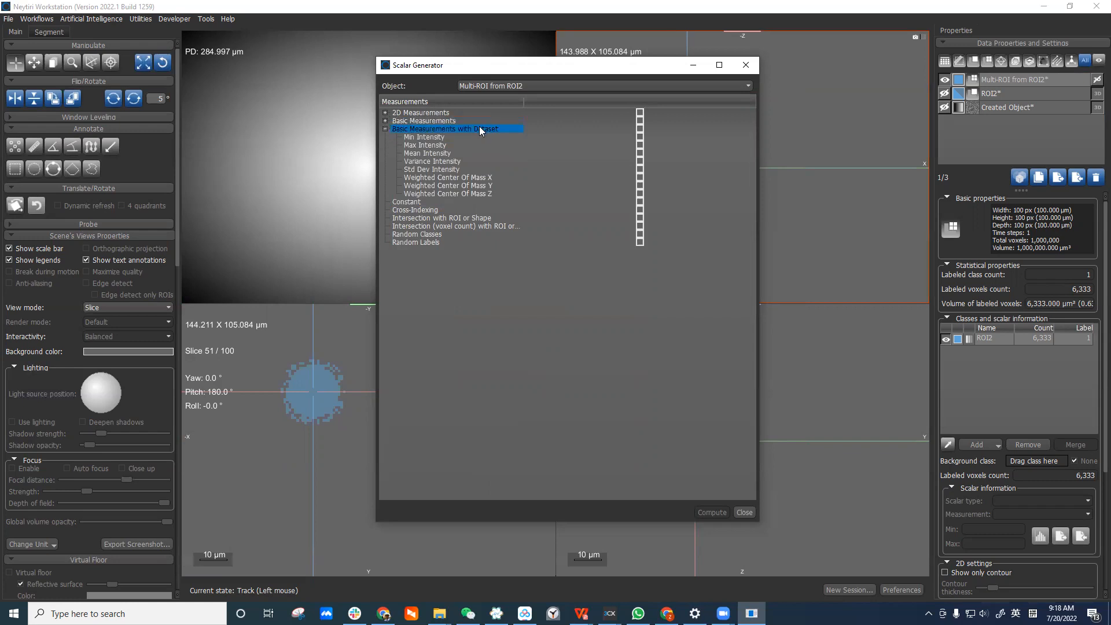
left_click(385, 121)
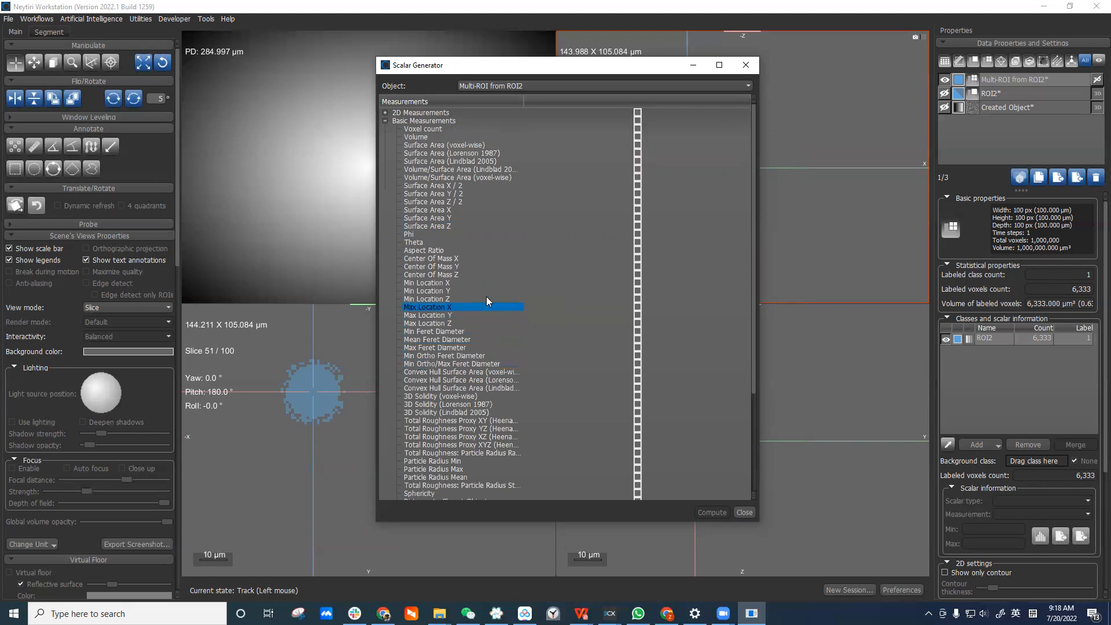
left_click(385, 120)
left_click(385, 128)
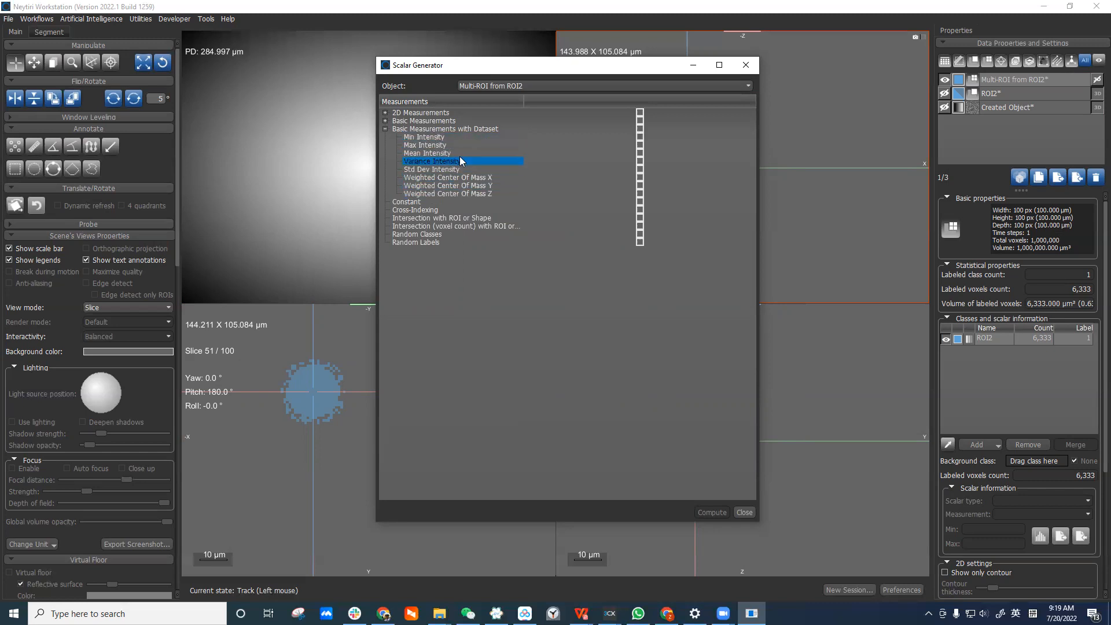
left_click(426, 129)
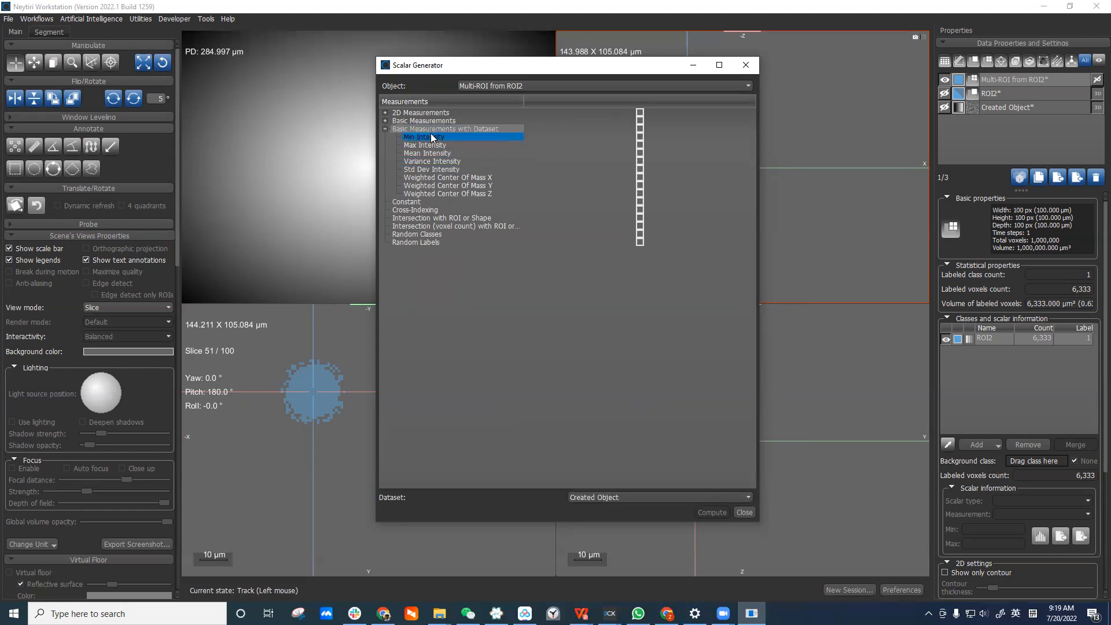
left_click(632, 501)
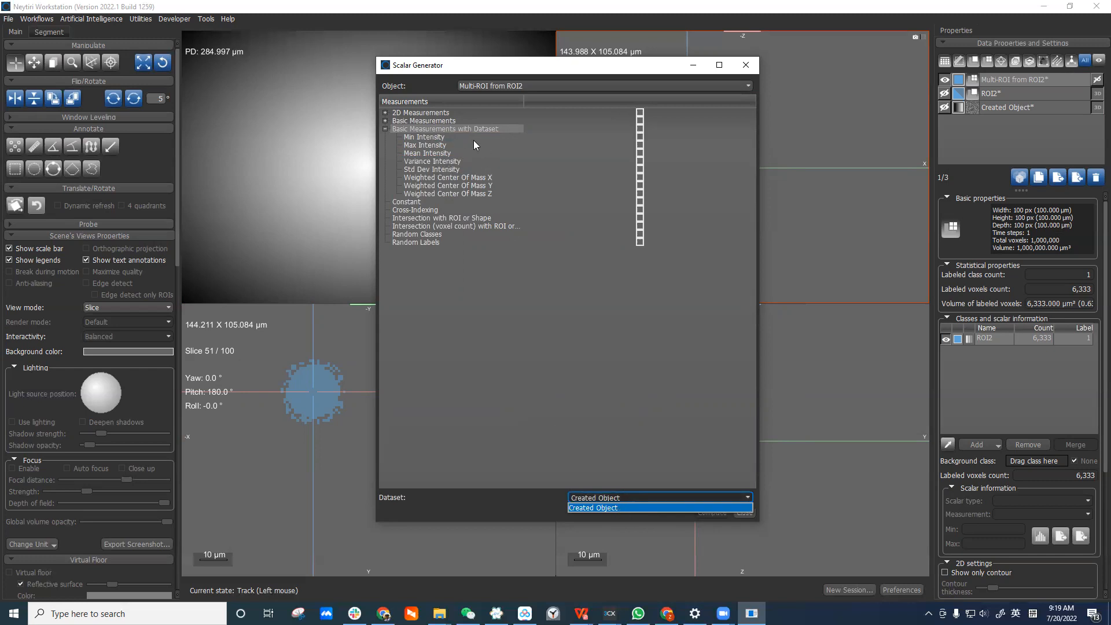
Step: Collapse Basic Measurements with Dataset, expand Basic Measurements, and review its solidity, roughness and particle radius entries
left_click(384, 128)
left_click(495, 138)
left_click_drag(495, 138, 384, 120)
left_click(384, 121)
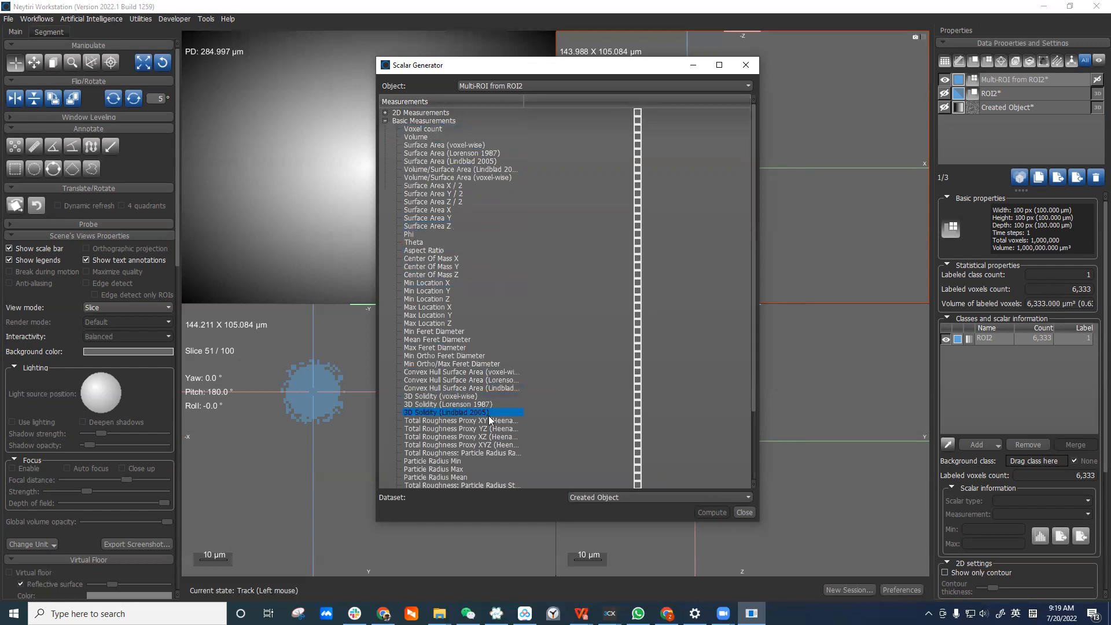
scroll(485, 445, "down", 2)
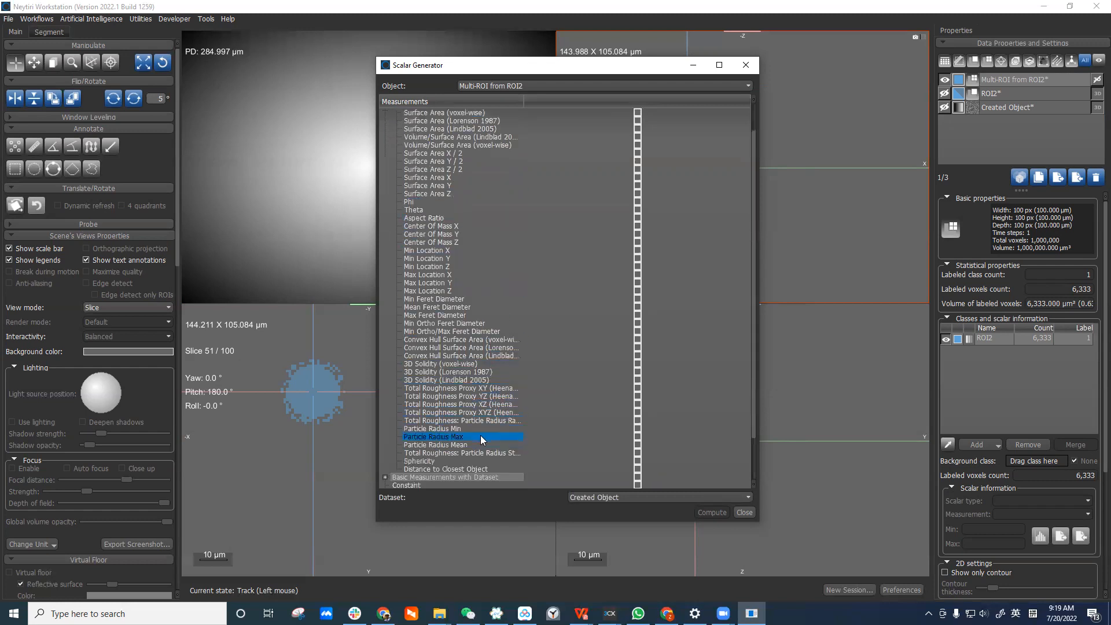
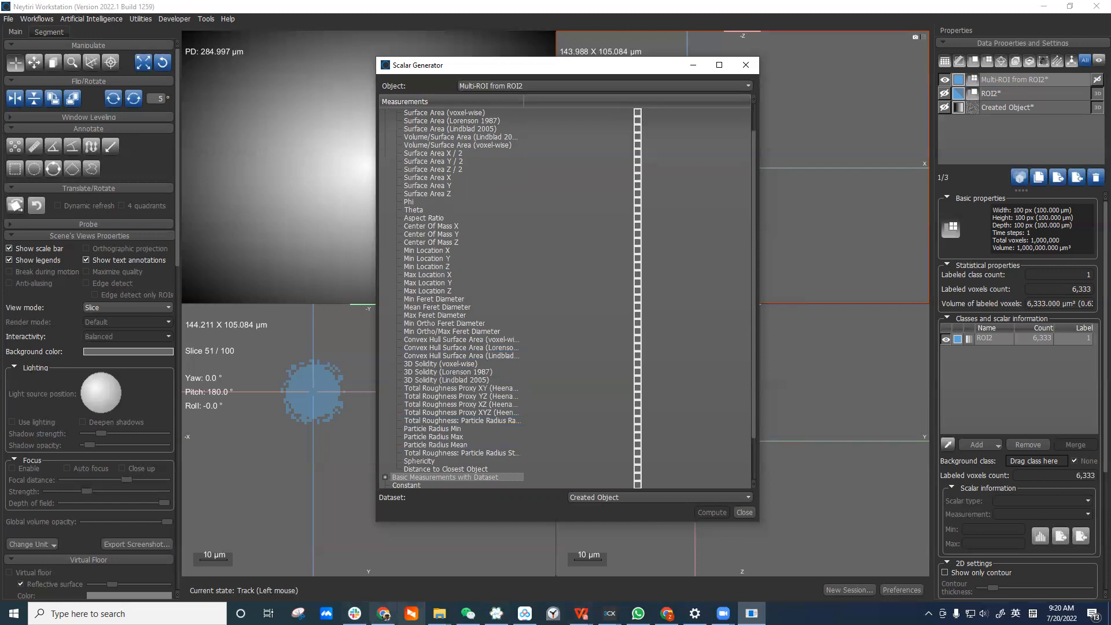
Step: Switch to File Explorer and open the release notes PDF from the Documentation folder inside Dragonfly2022.1
mouse_move(439, 614)
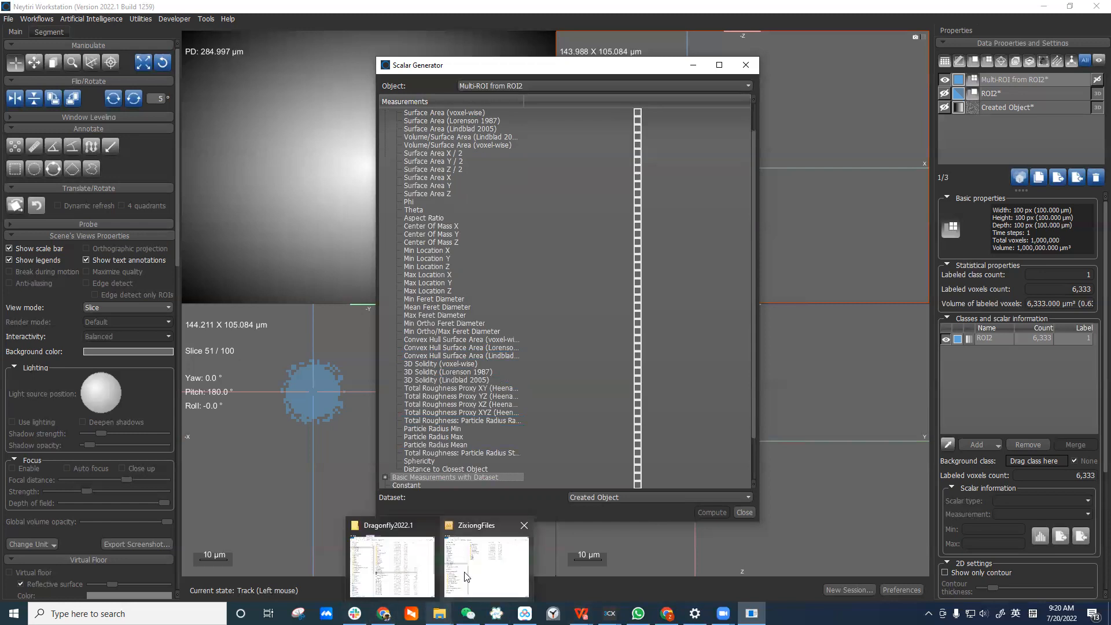
left_click(405, 570)
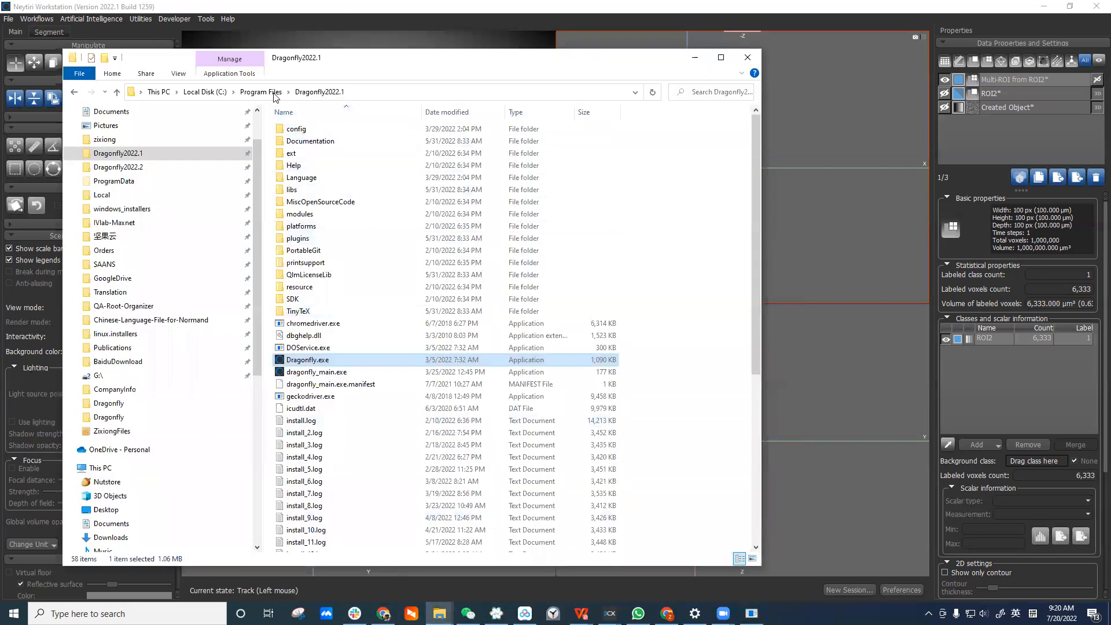
double_click(365, 142)
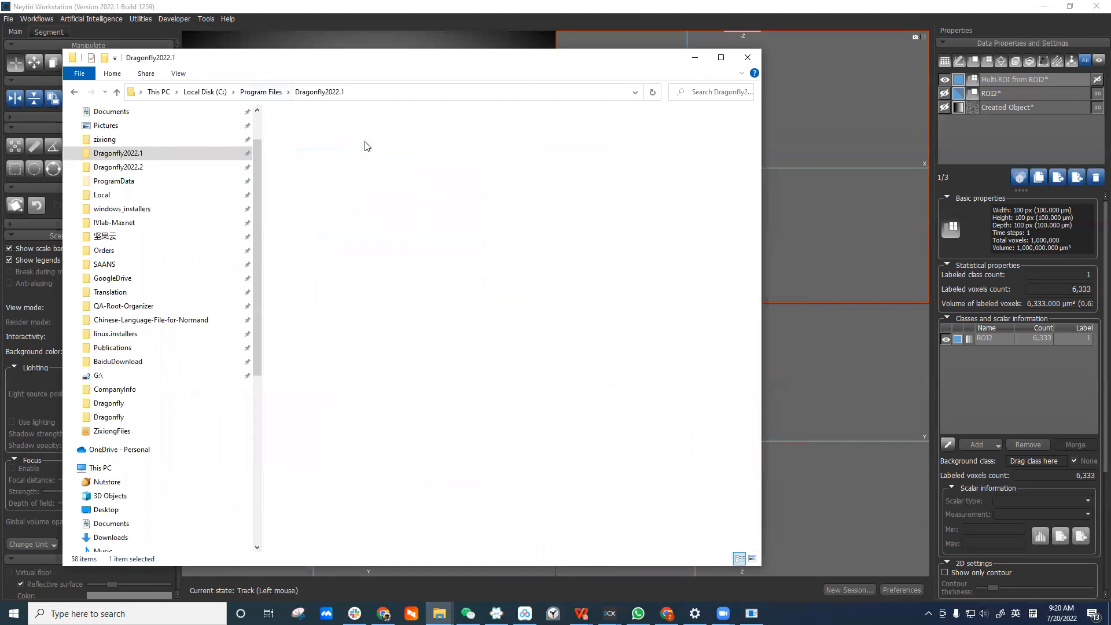
double_click(391, 131)
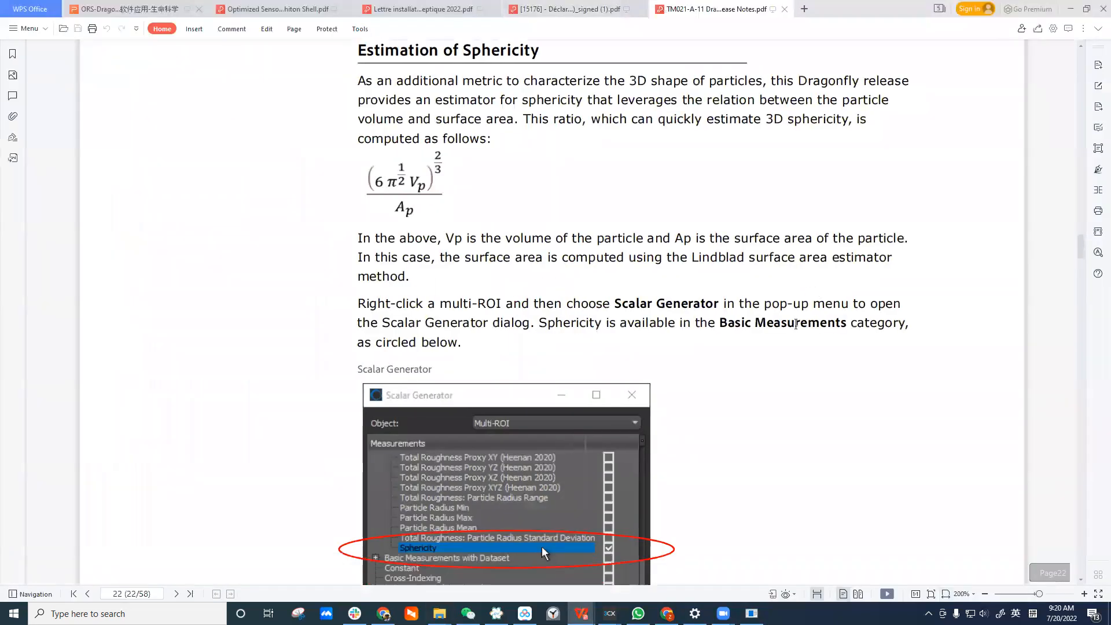
Step: Read the Estimation of Sphericity section on page 22 of the release notes
key("ctrl+f")
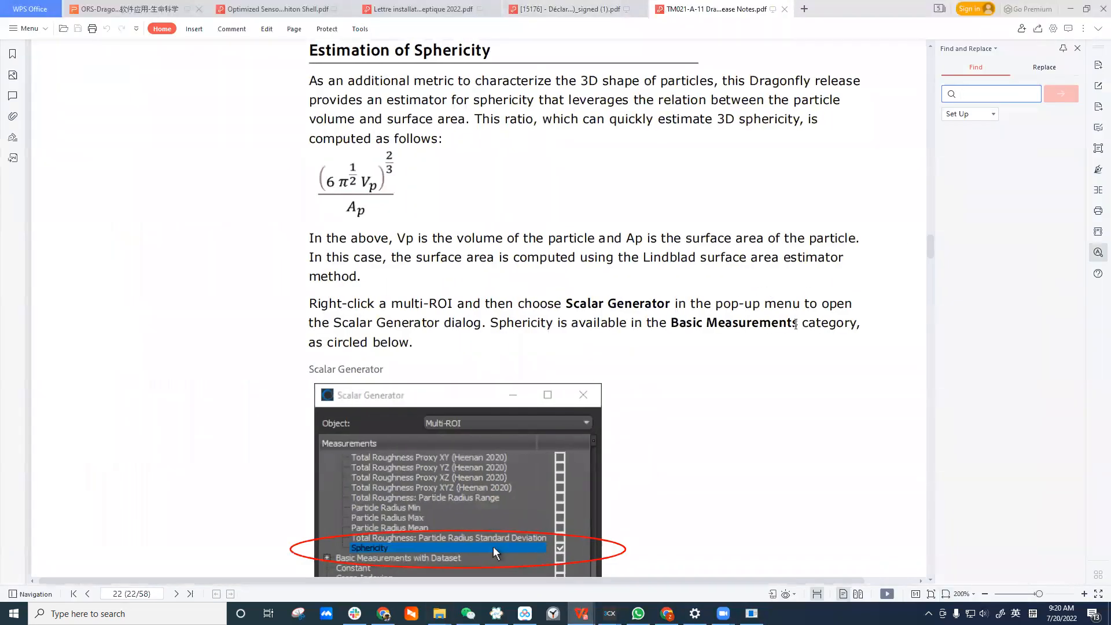
left_click(732, 430)
scroll(717, 449, "up", 1)
scroll(667, 444, "down", 2)
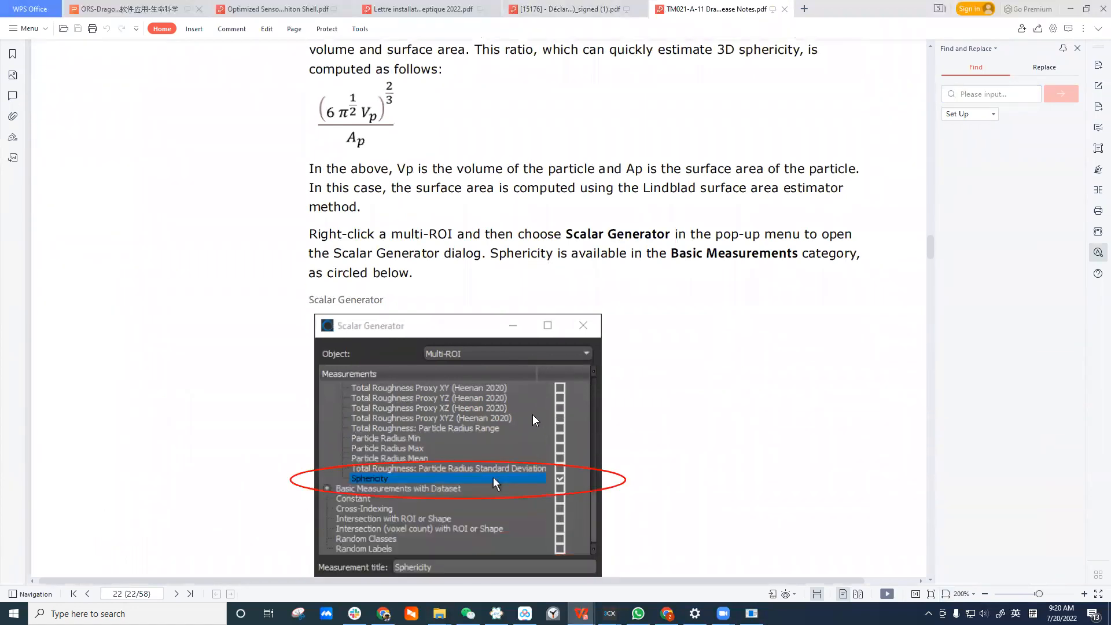
scroll(532, 414, "up", 3)
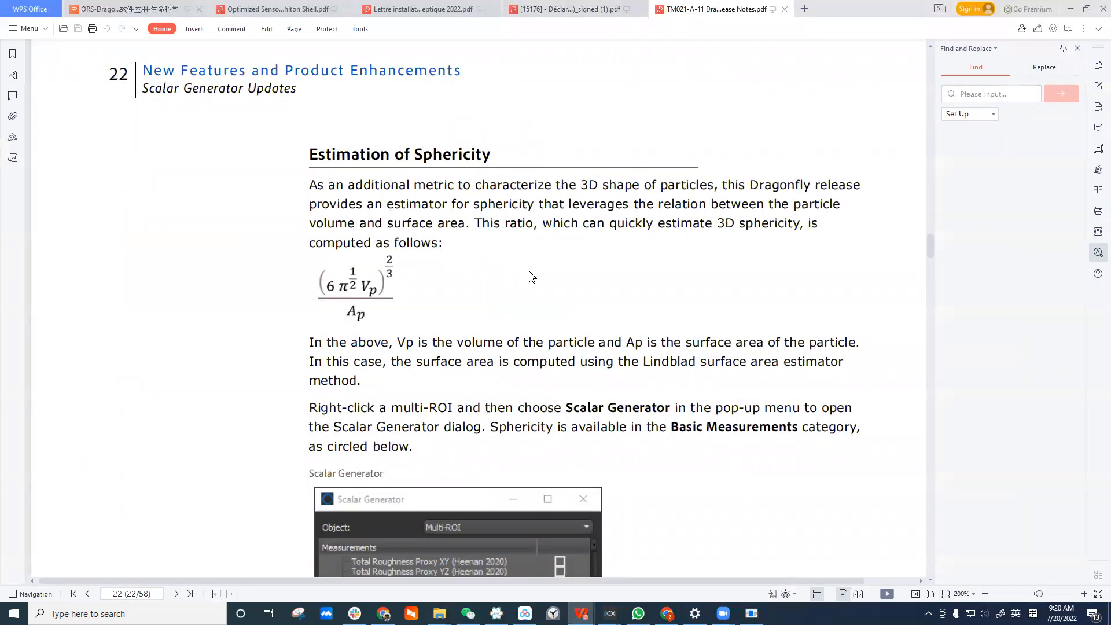
scroll(558, 317, "down", 3)
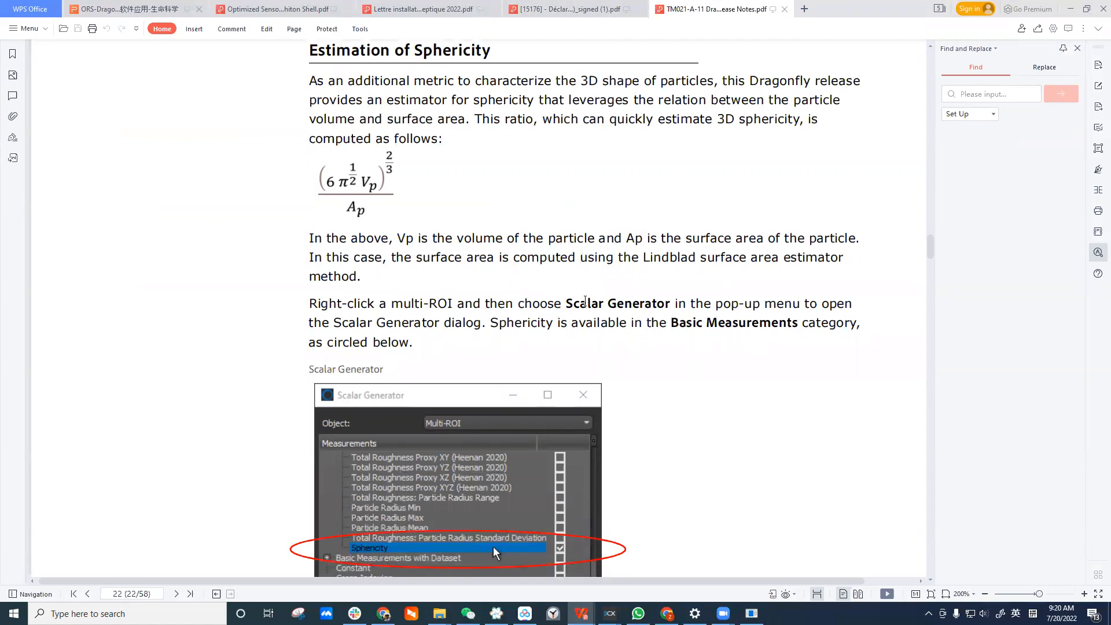
Step: Search the release notes for "roughness" and go to the Estimations of Roughness section on page 20
key("ctrl+f")
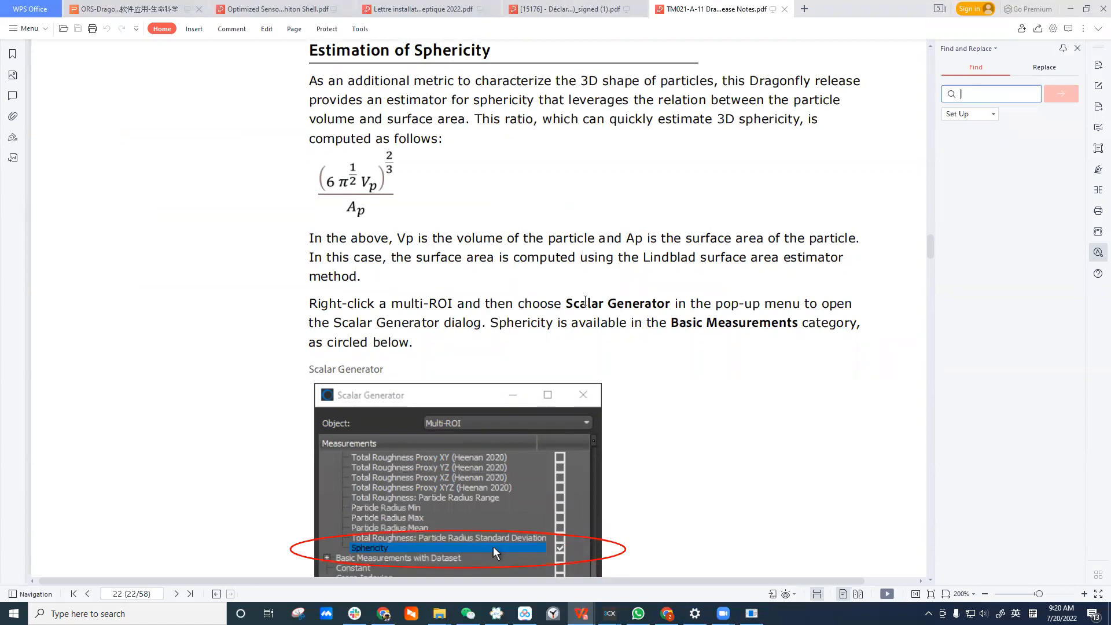
type("rough")
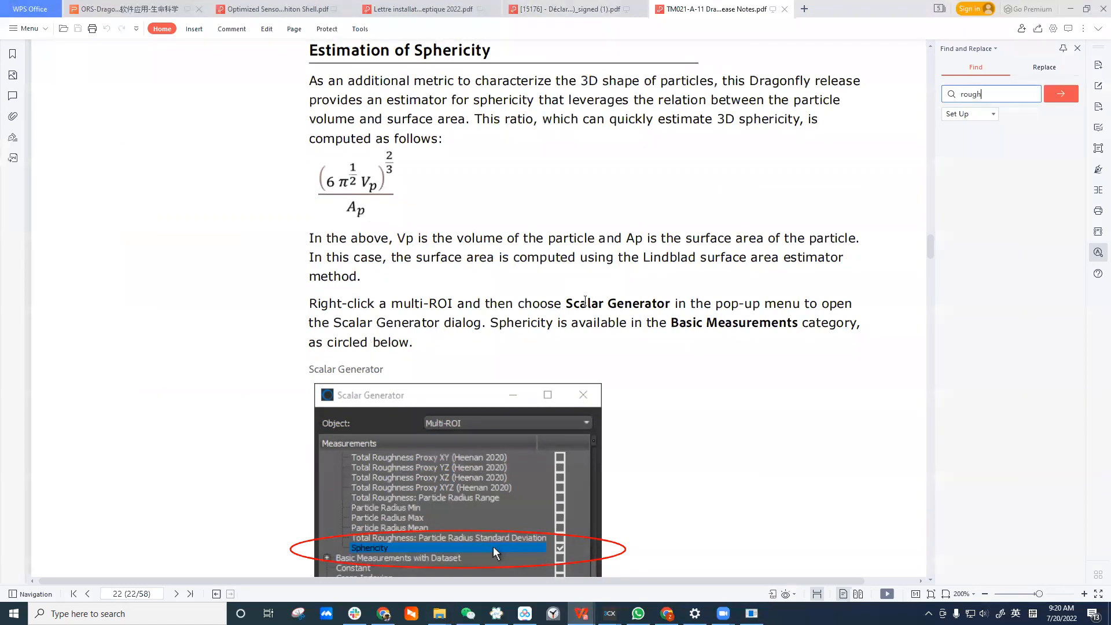
type("ness")
key("Return")
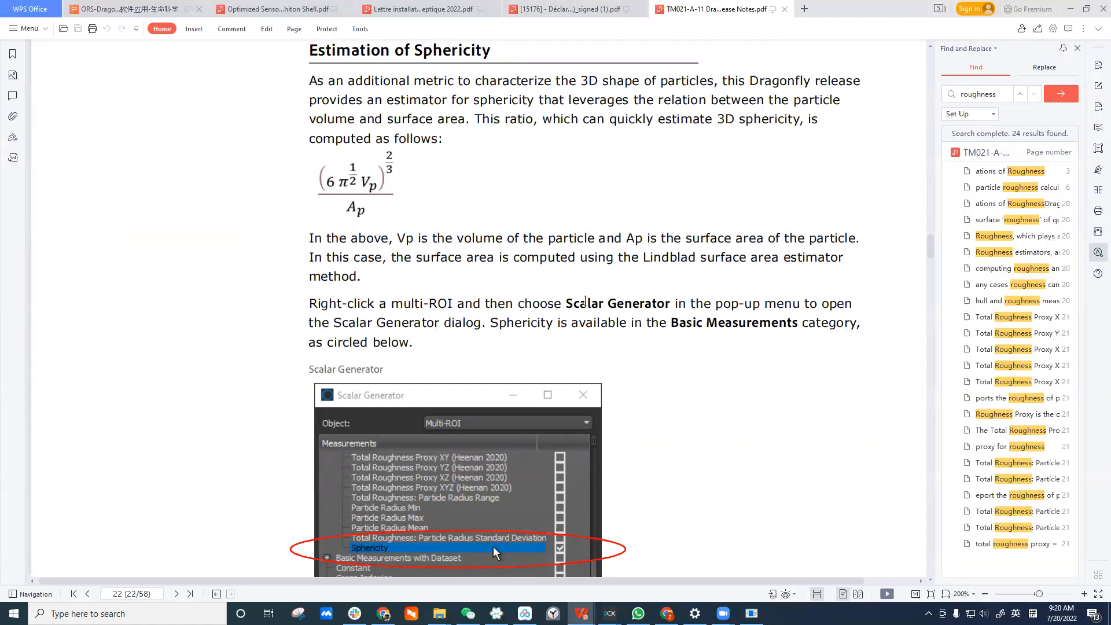
left_click(1019, 171)
left_click(1026, 188)
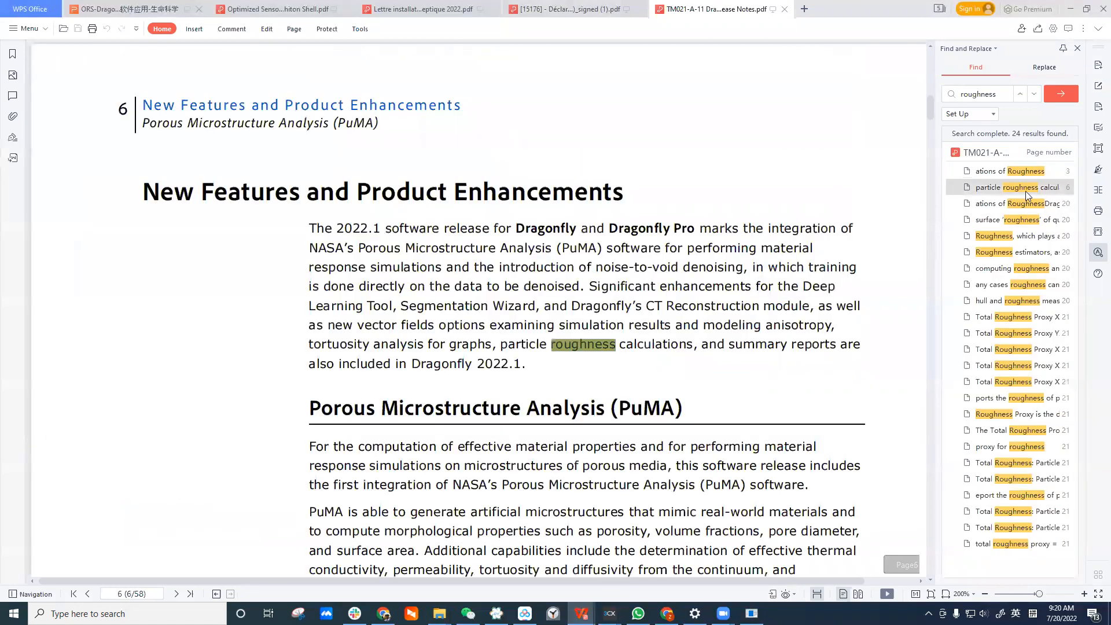
scroll(492, 228, "down", 1)
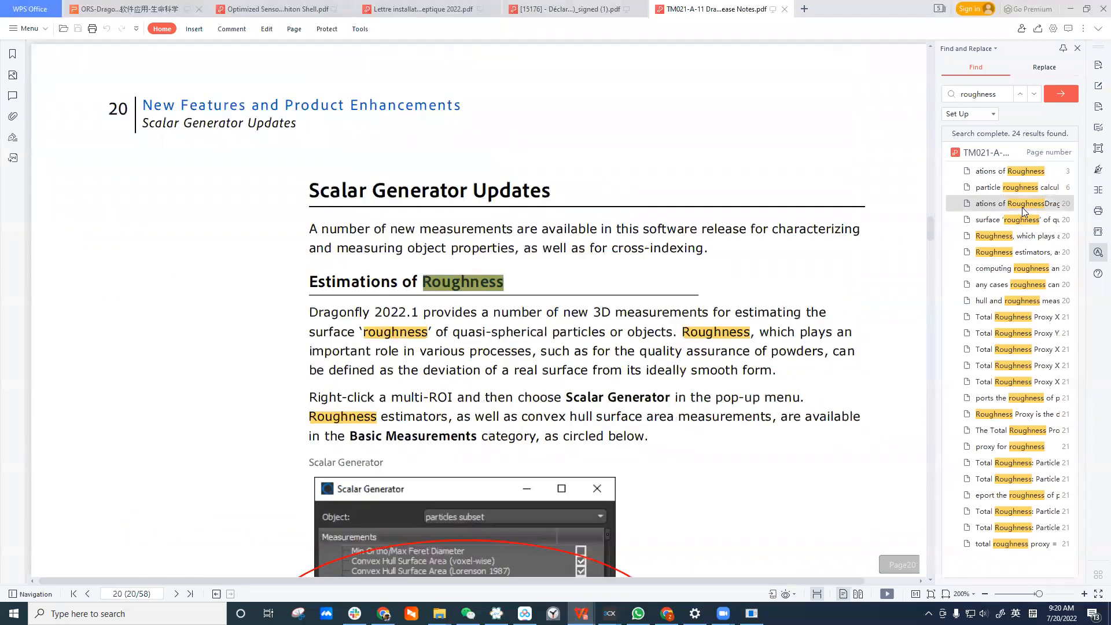
scroll(560, 416, "down", 1)
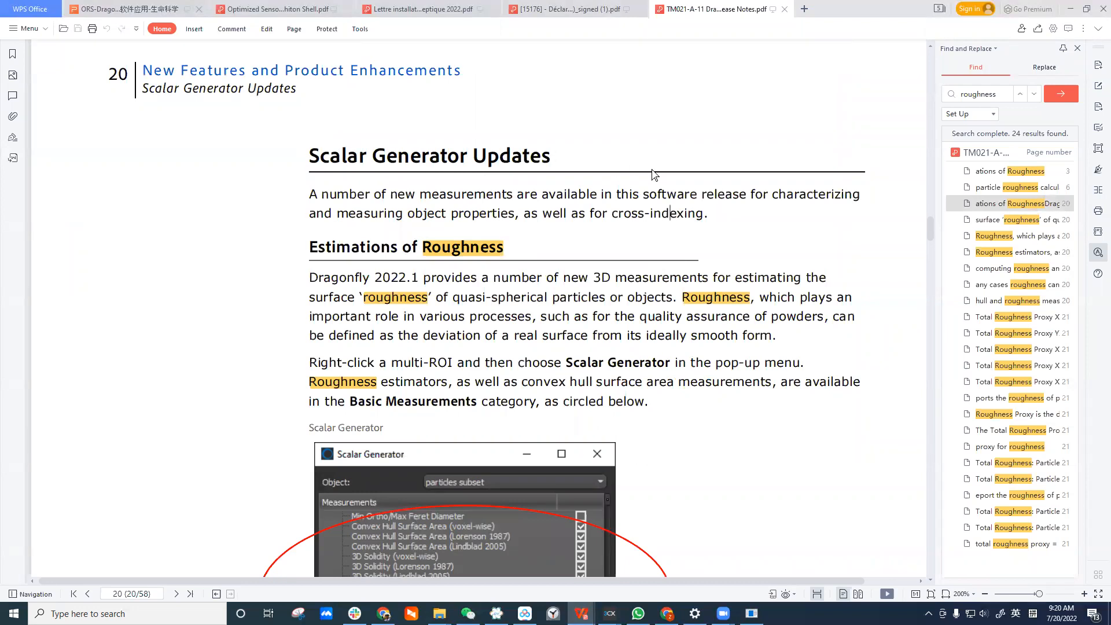
Step: Examine the descriptions of the convex hull, 3D solidity and Total Roughness measurements on pages 20 and 21
scroll(752, 255, "down", 7)
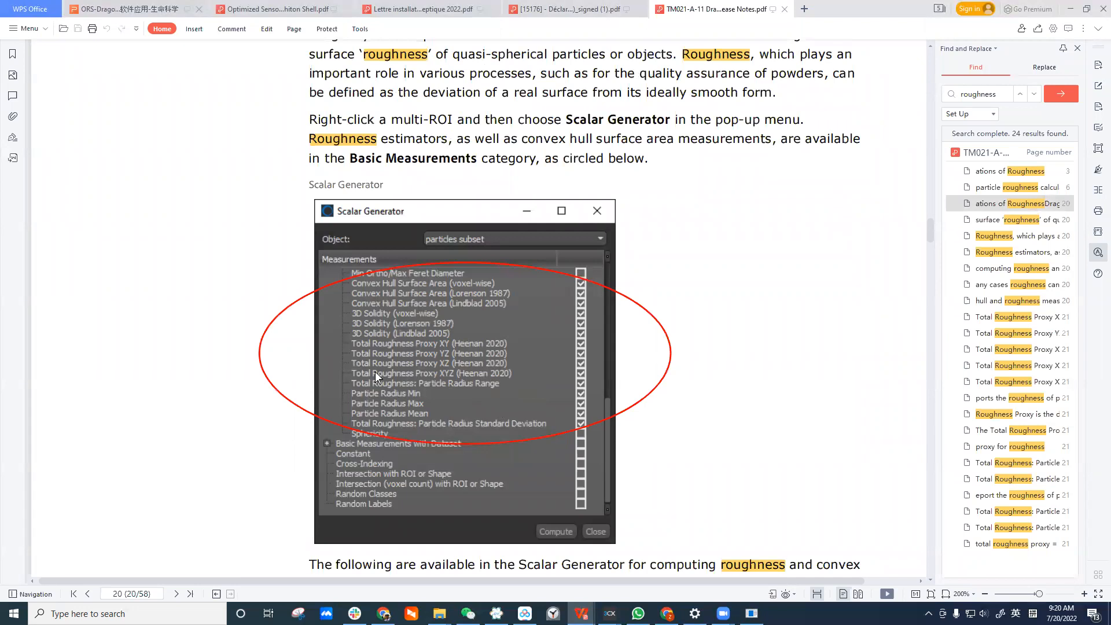
scroll(465, 350, "down", 10)
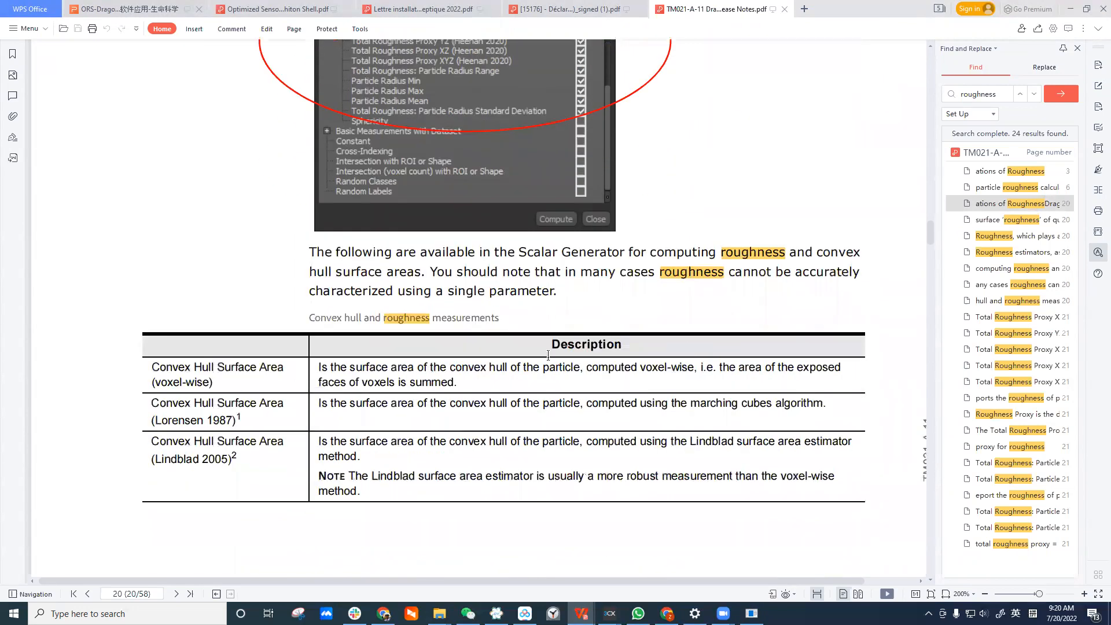
scroll(318, 357, "down", 2)
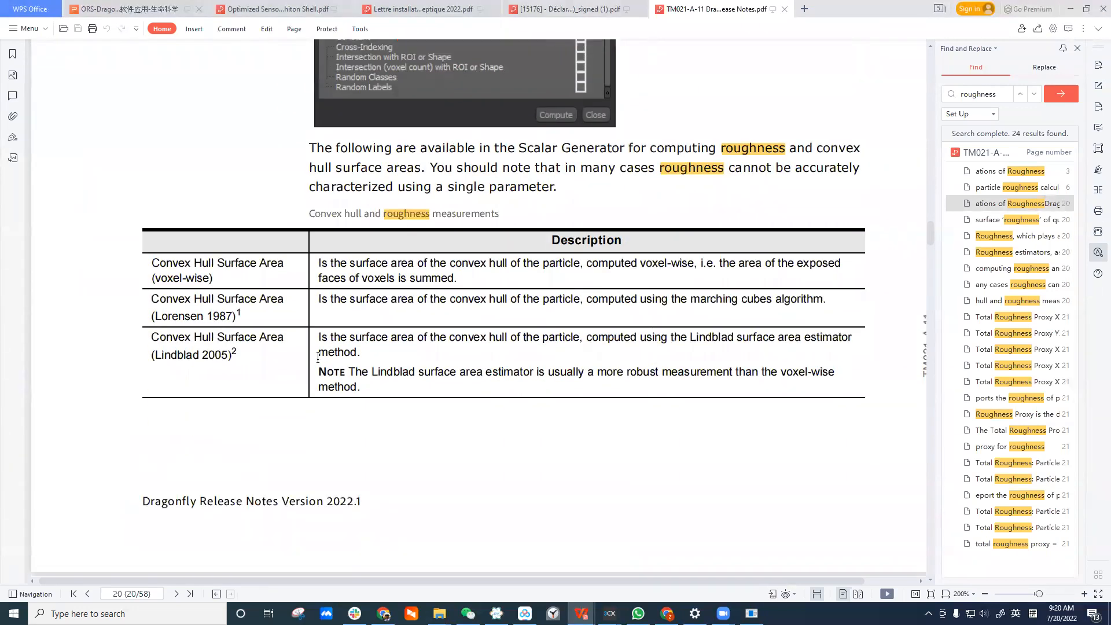
scroll(800, 349, "down", 11)
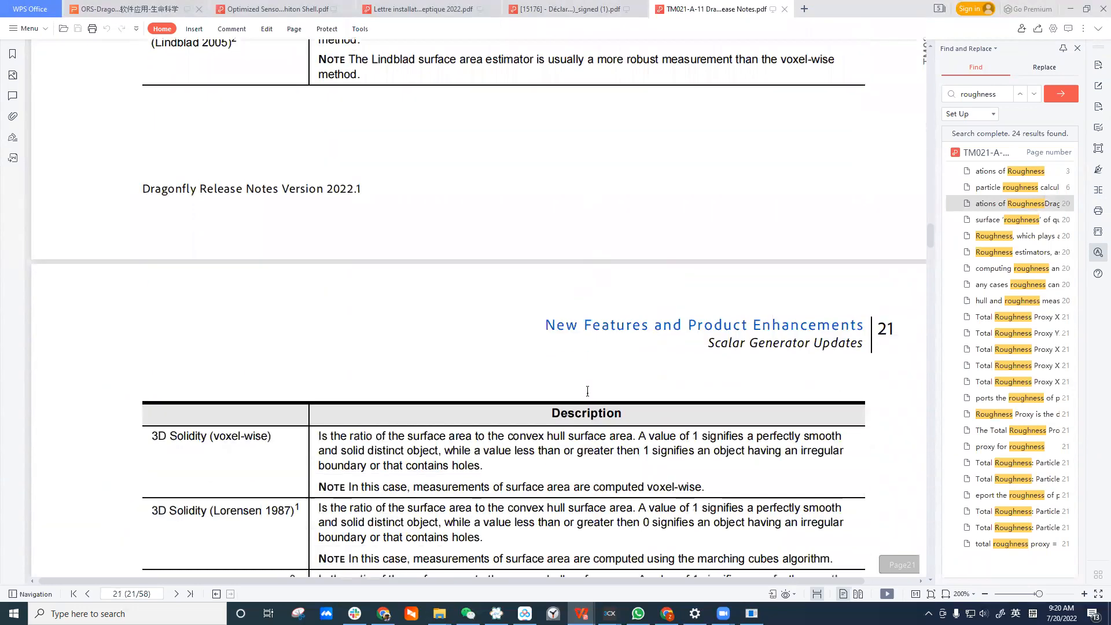
scroll(233, 352, "down", 6)
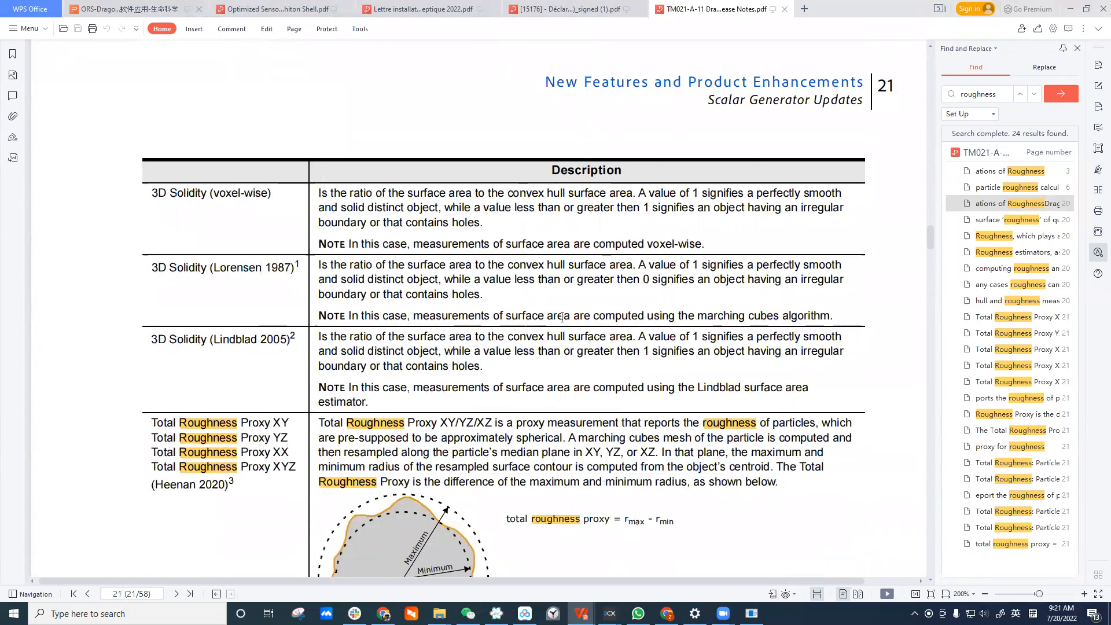
scroll(631, 340, "down", 2)
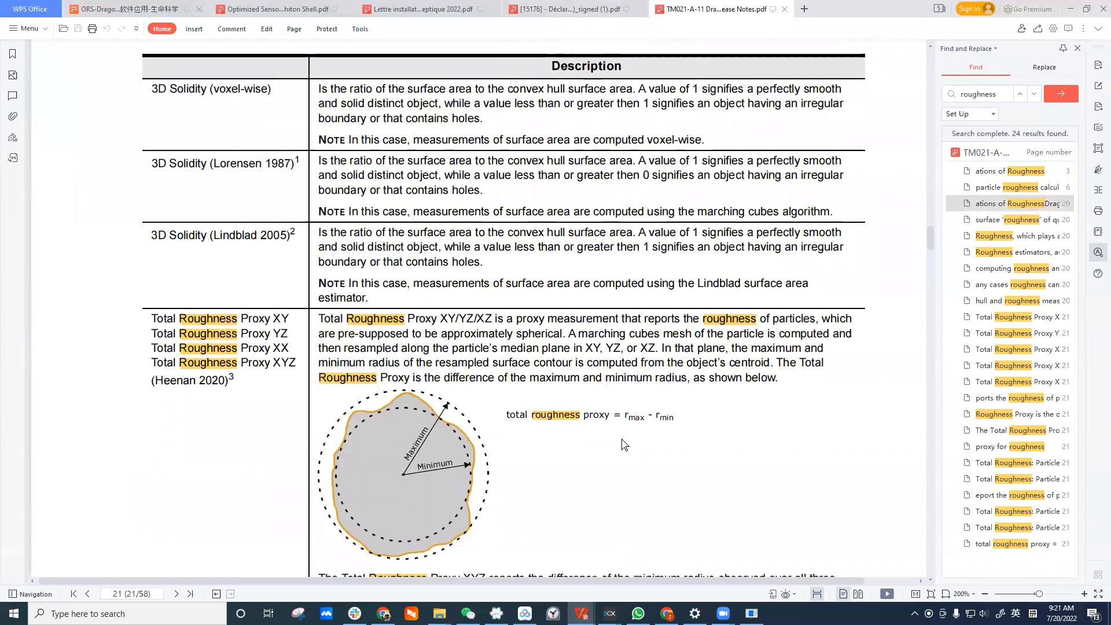
scroll(622, 435, "down", 4)
scroll(622, 435, "down", 2)
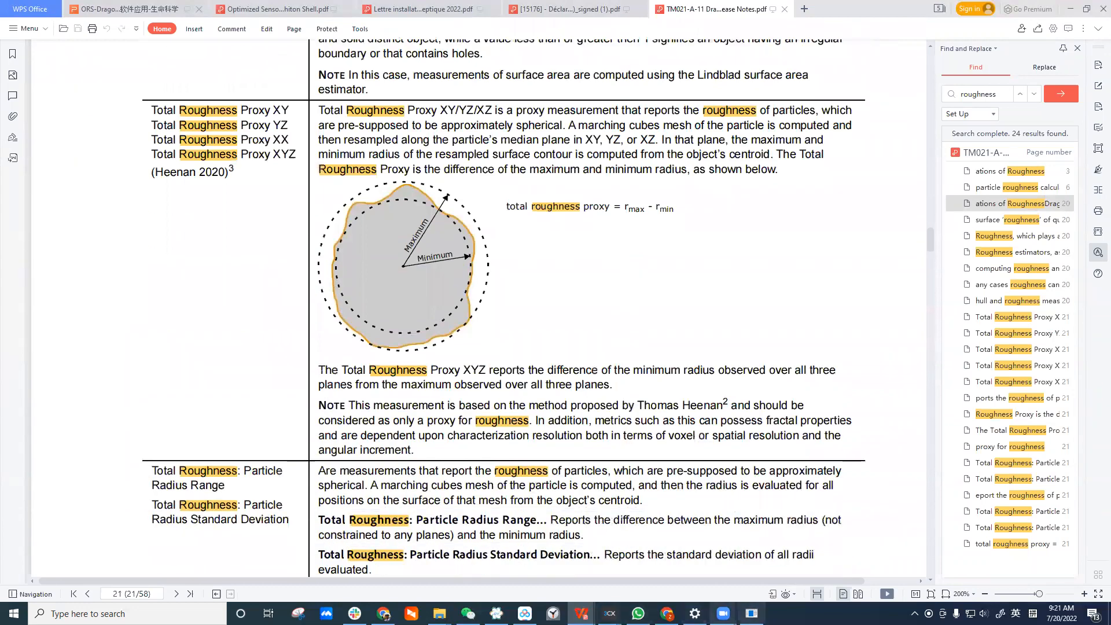
Step: Return to Neytiri Workstation and compute Total Roughness Proxy XY (Heenan 2020) for the multi-ROI in the Scalar Generator
left_click(751, 614)
left_click(638, 389)
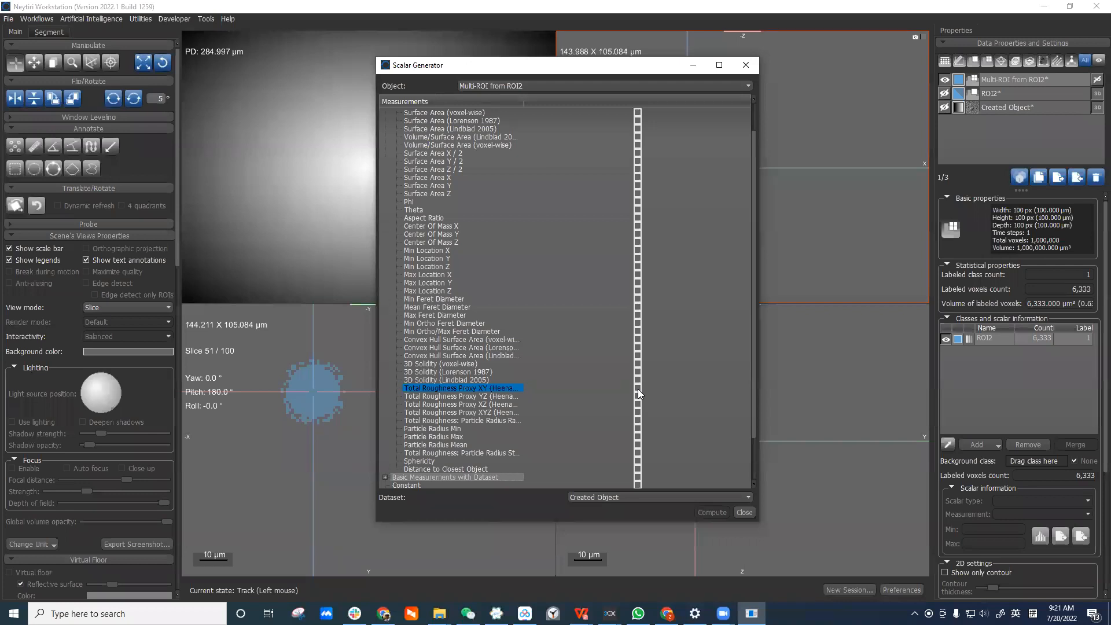
left_click(639, 389)
left_click(611, 373)
left_click(712, 512)
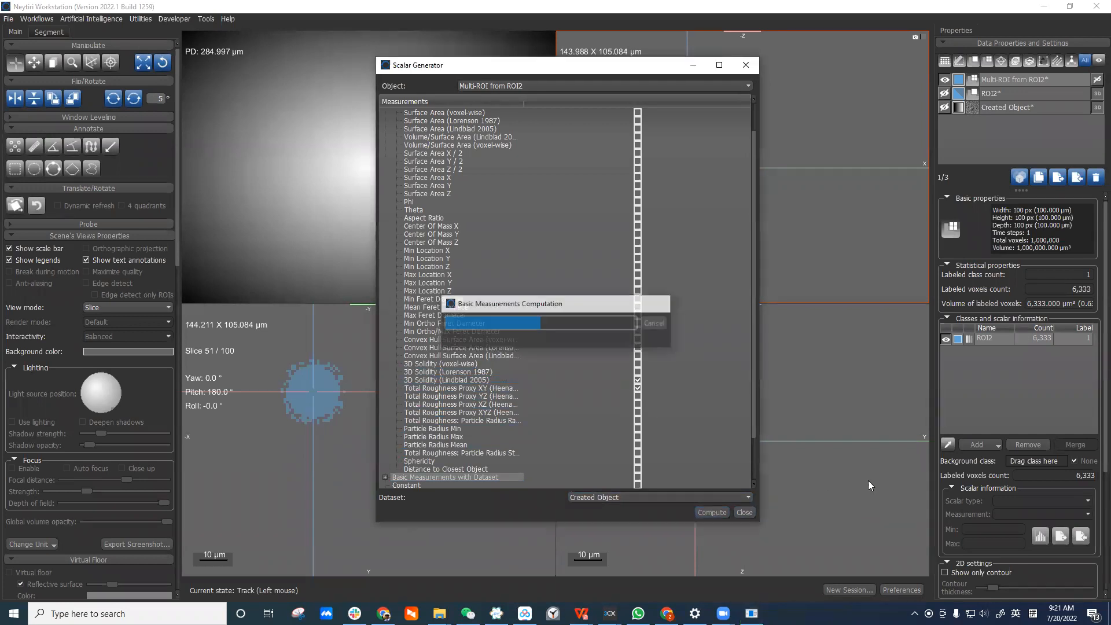
Step: Close the Scalar Generator and display the 3D Solidity (Lindblad 2005) measurement for the multi-ROI
left_click(745, 513)
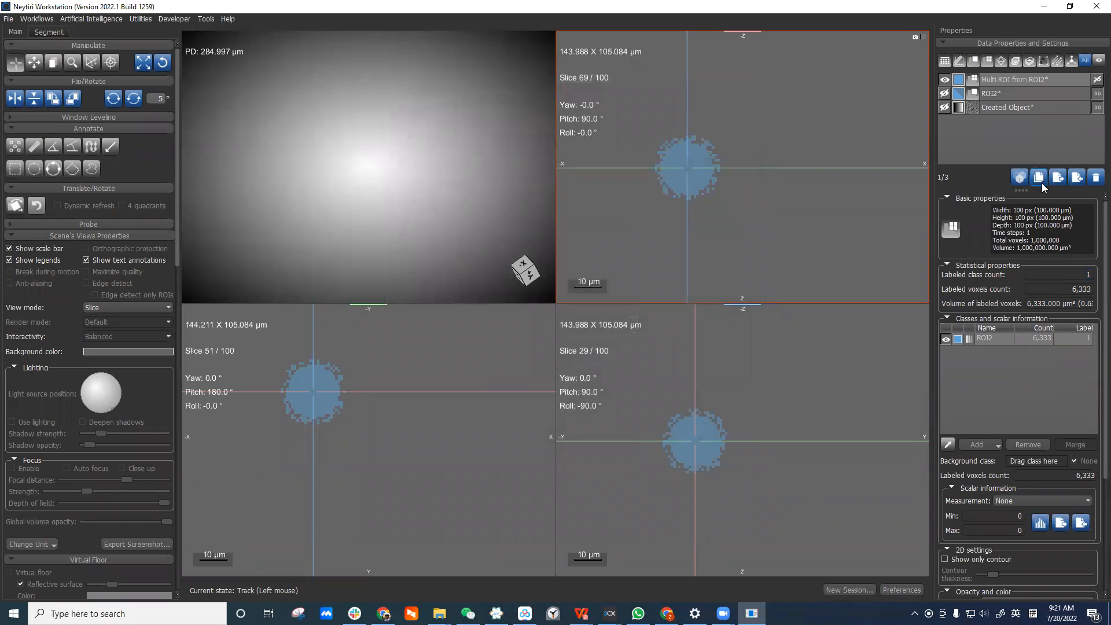
left_click_drag(1022, 190, 1021, 165)
left_click(1026, 94)
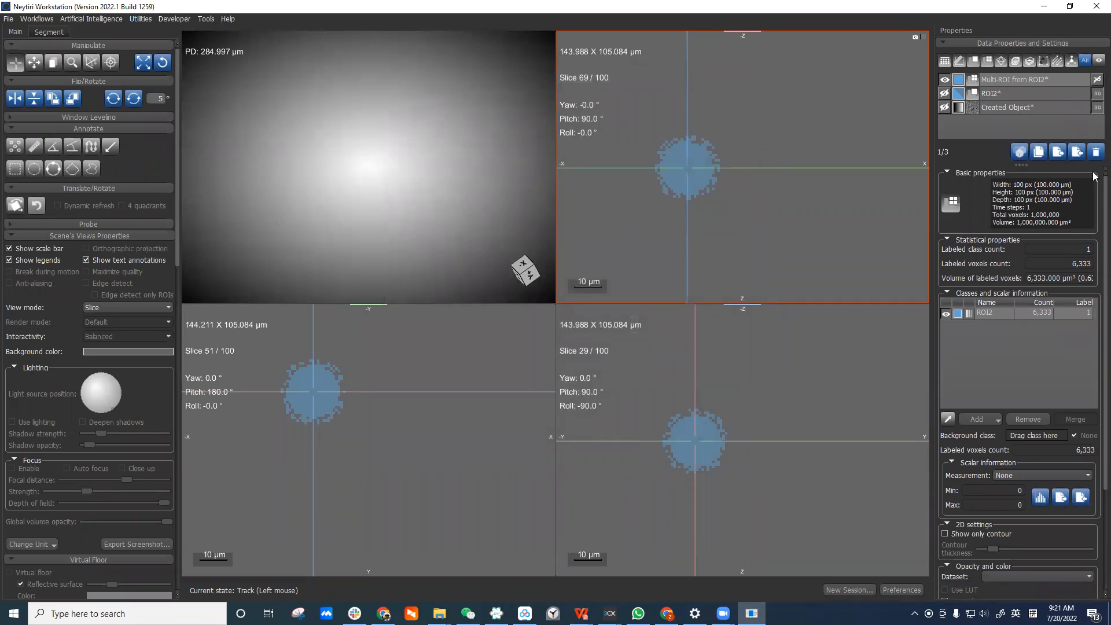
scroll(1095, 306, "down", 2)
scroll(1093, 307, "down", 1)
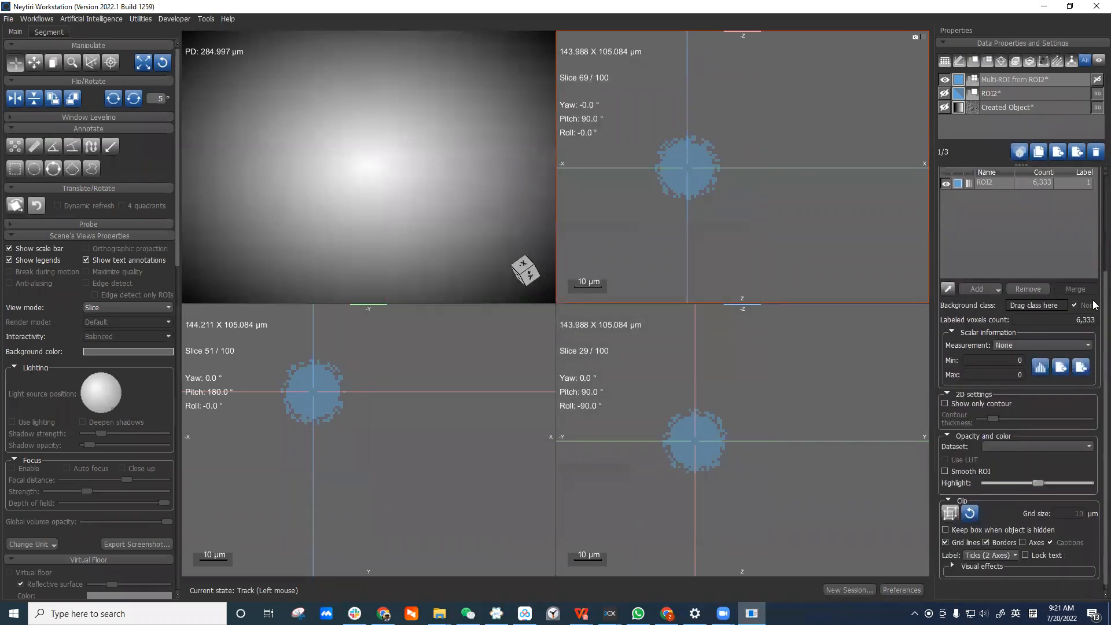
scroll(1092, 304, "up", 1)
key("shift")
key("shift")
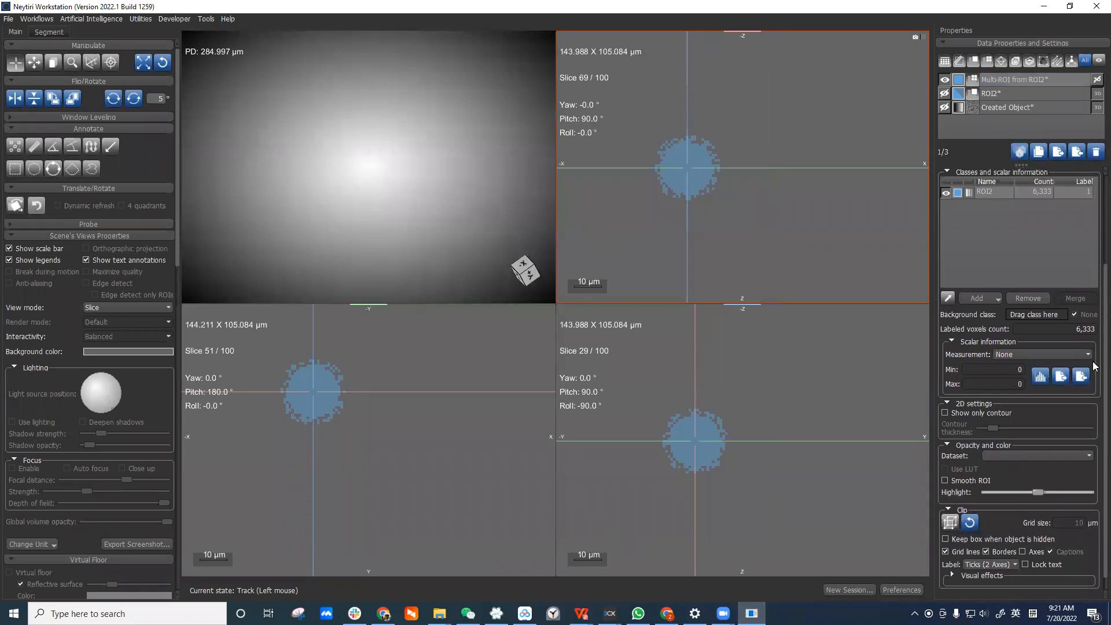
scroll(1096, 367, "down", 1)
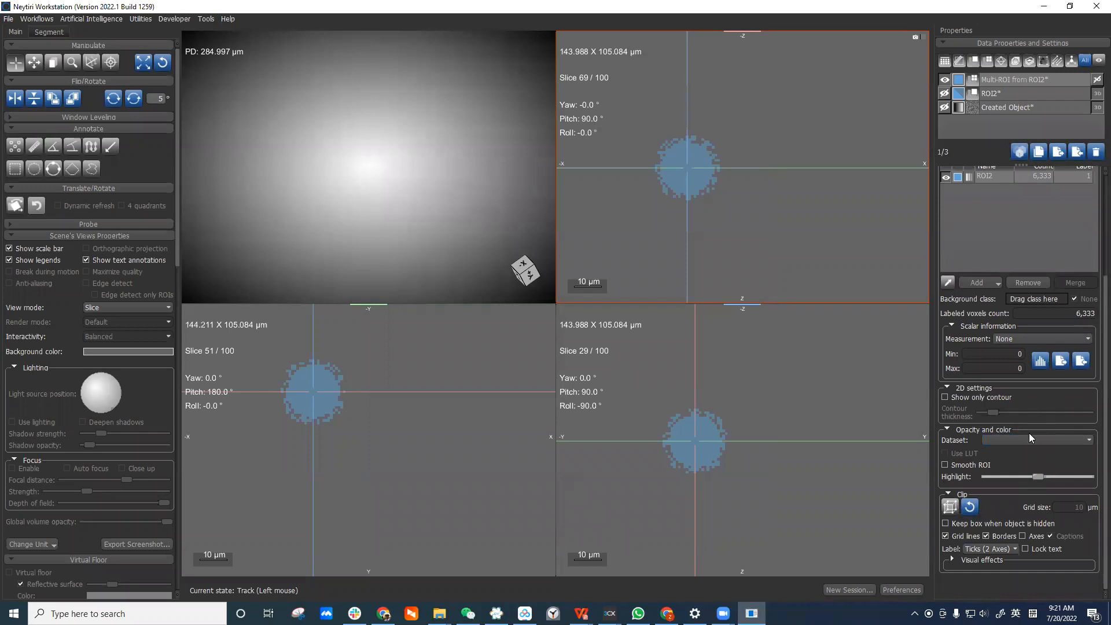
left_click(1047, 340)
left_click(1087, 339)
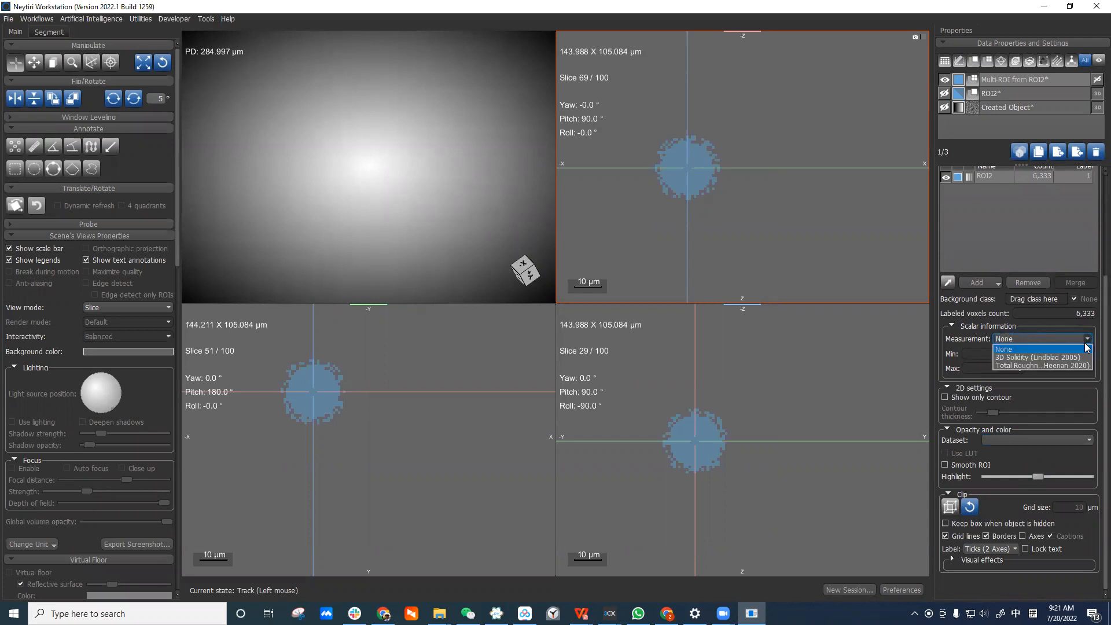
left_click(1030, 358)
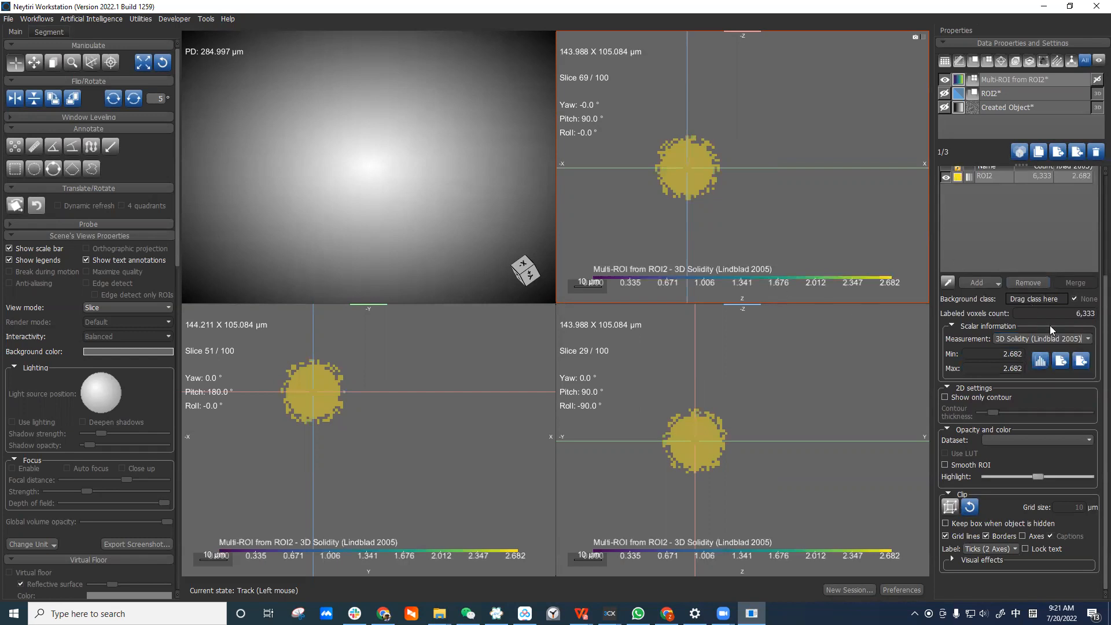
Step: Examine the particle's 3D solidity coloring in the slice views, repositioning the crosshair within the particle
scroll(843, 222, "down", 1)
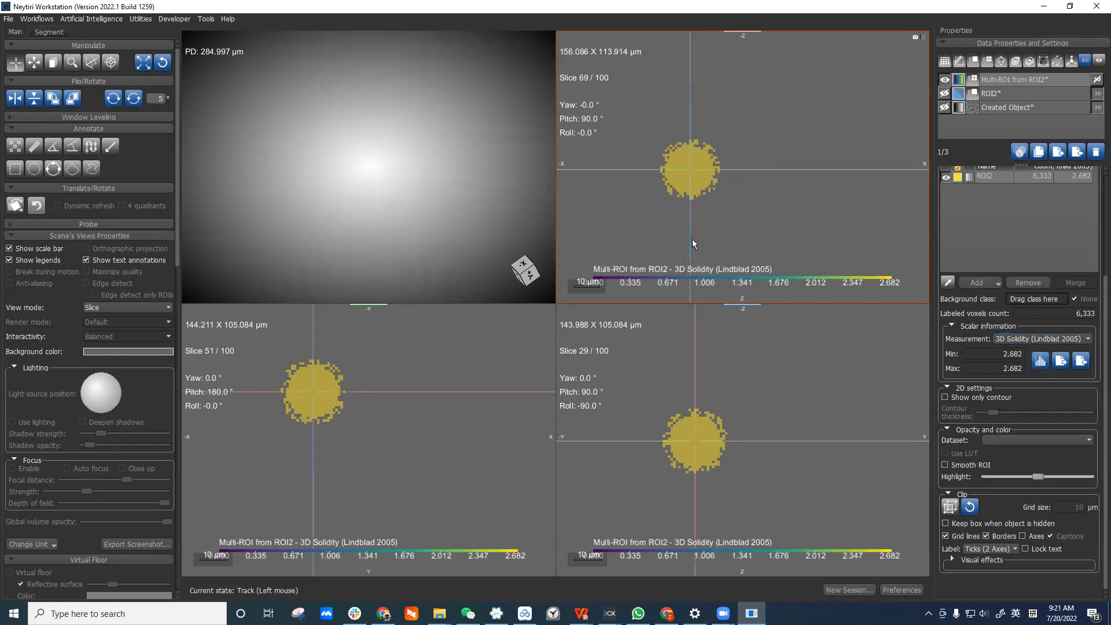
left_click_drag(705, 426, 685, 446)
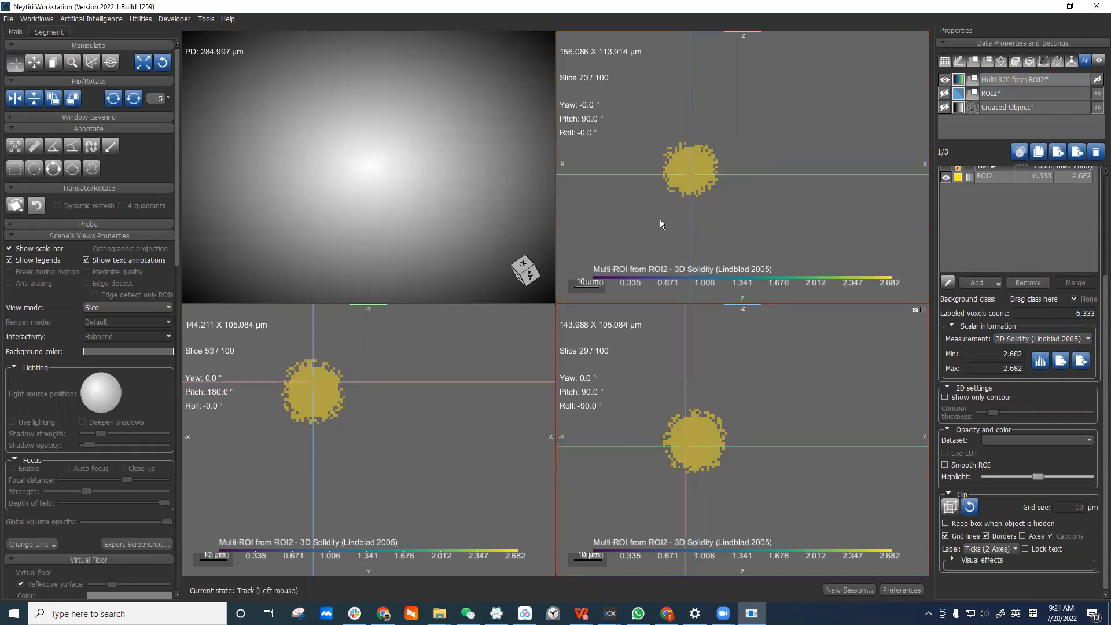
left_click(990, 177)
scroll(1059, 210, "up", 2)
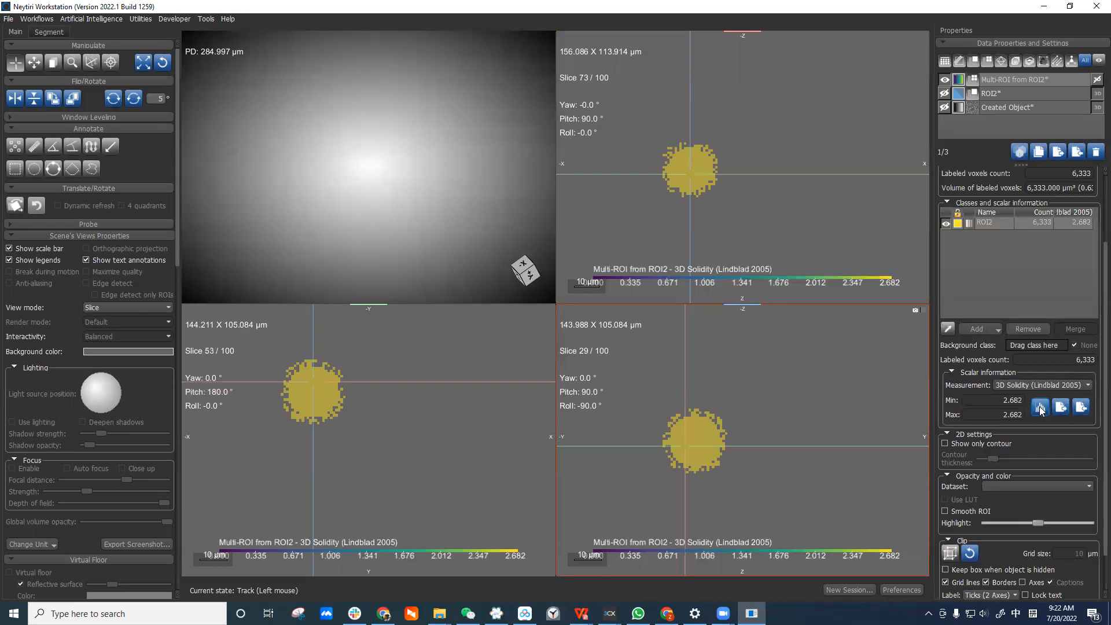
left_click(419, 163)
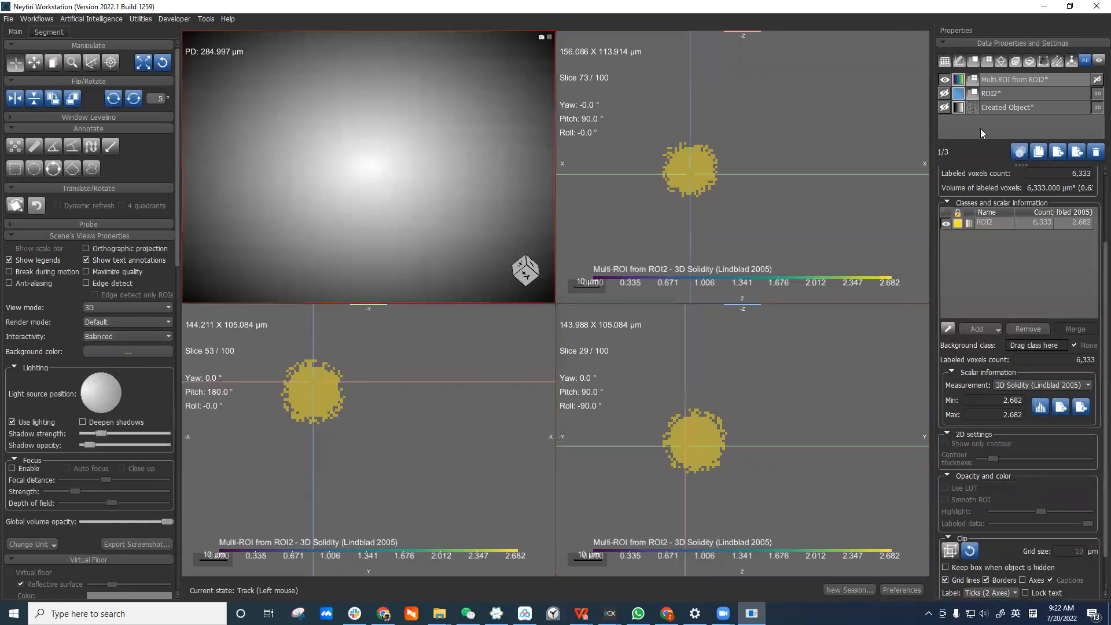
Step: Switch the multi-ROI's displayed measurement to Total Roughness Proxy XY (Heenan 2020)
left_click(1077, 385)
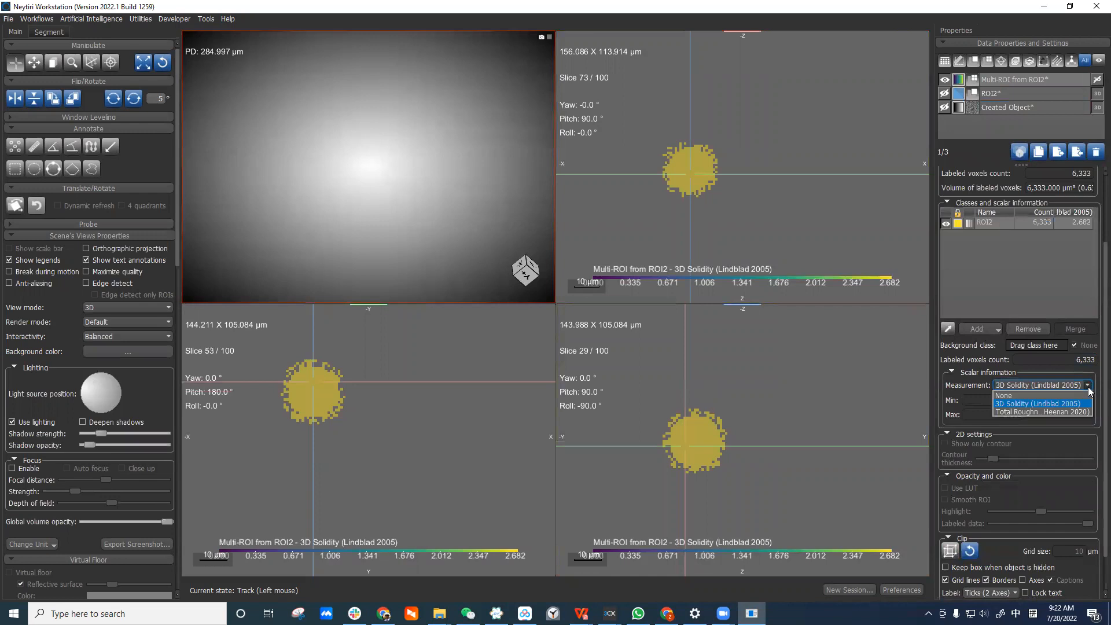
left_click(1060, 413)
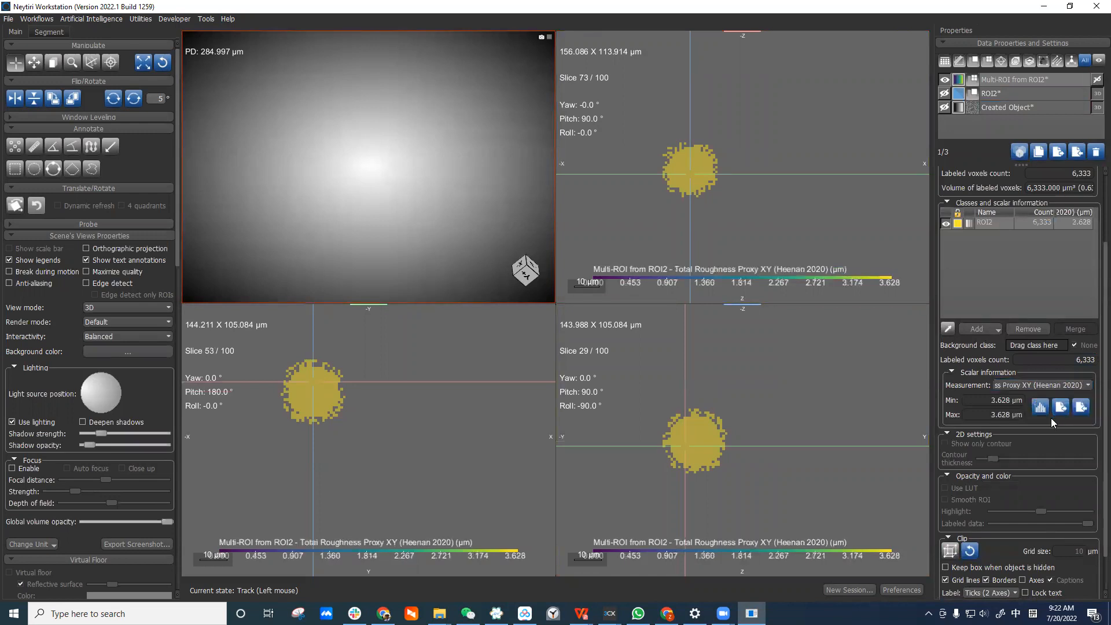
left_click(1087, 386)
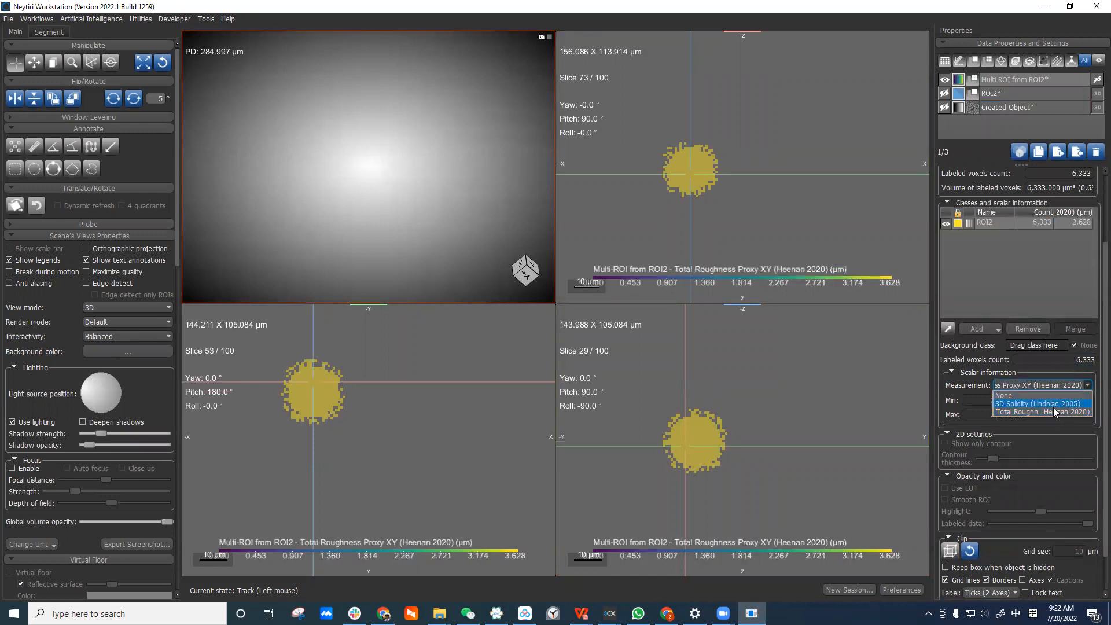
left_click(781, 234)
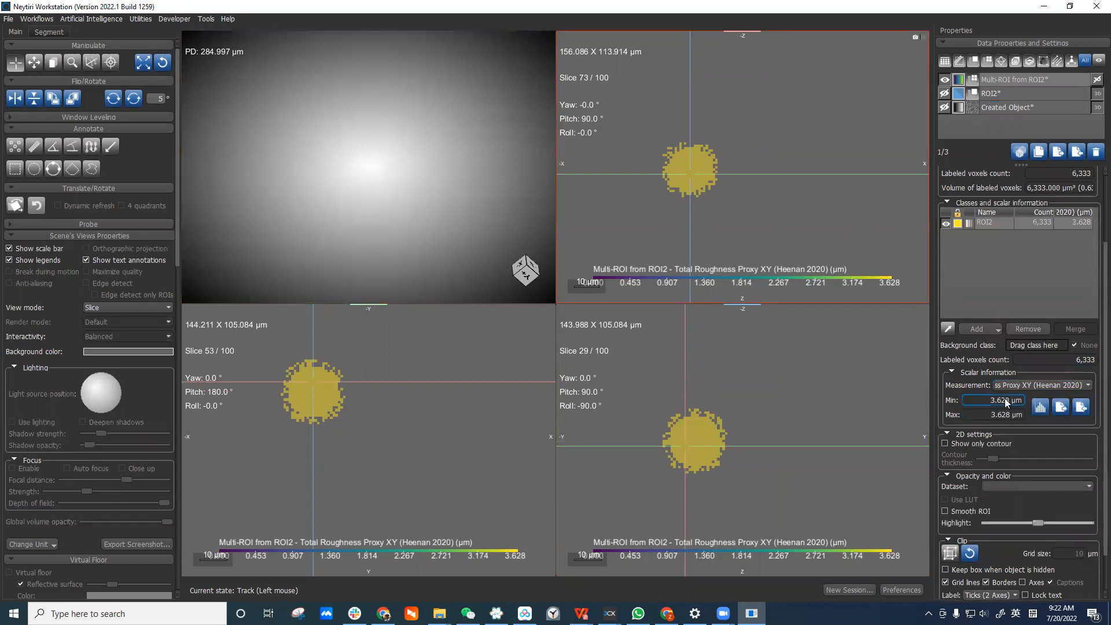
Step: Set the multi-ROI's displayed measurement back to 3D Solidity (Lindblad 2005)
left_click(1092, 386)
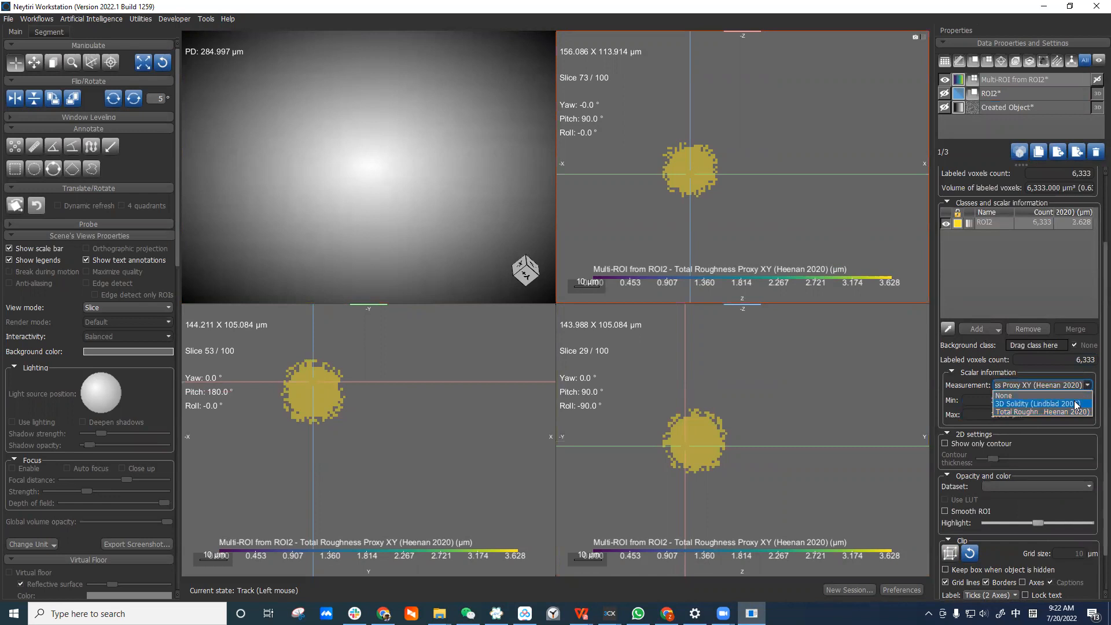
left_click(1076, 404)
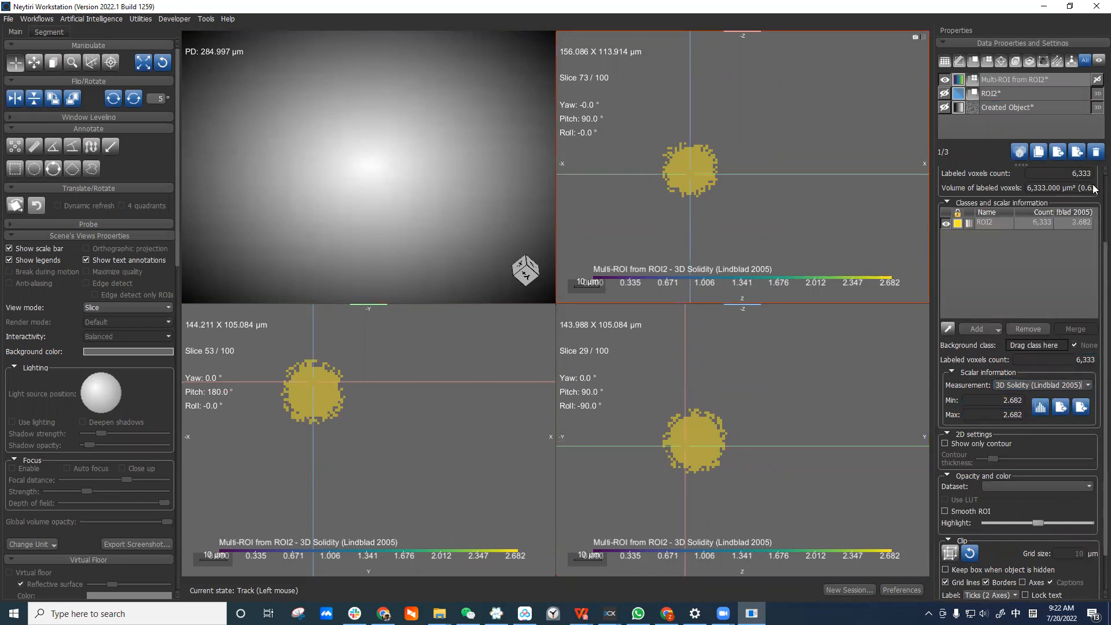
left_click(999, 89)
left_click(1012, 82)
Step: Switch to the release notes PDF and review the convex hull, 3D solidity, Total Roughness and particle radius descriptions on pages 20 and 21
key("alt+Tab")
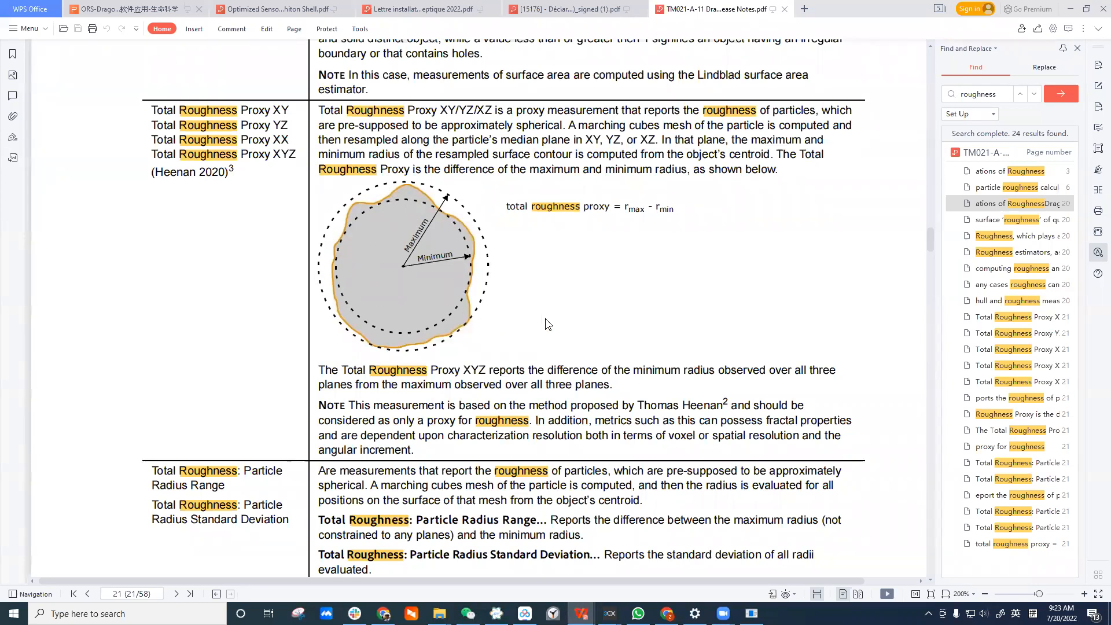
scroll(547, 325, "up", 1)
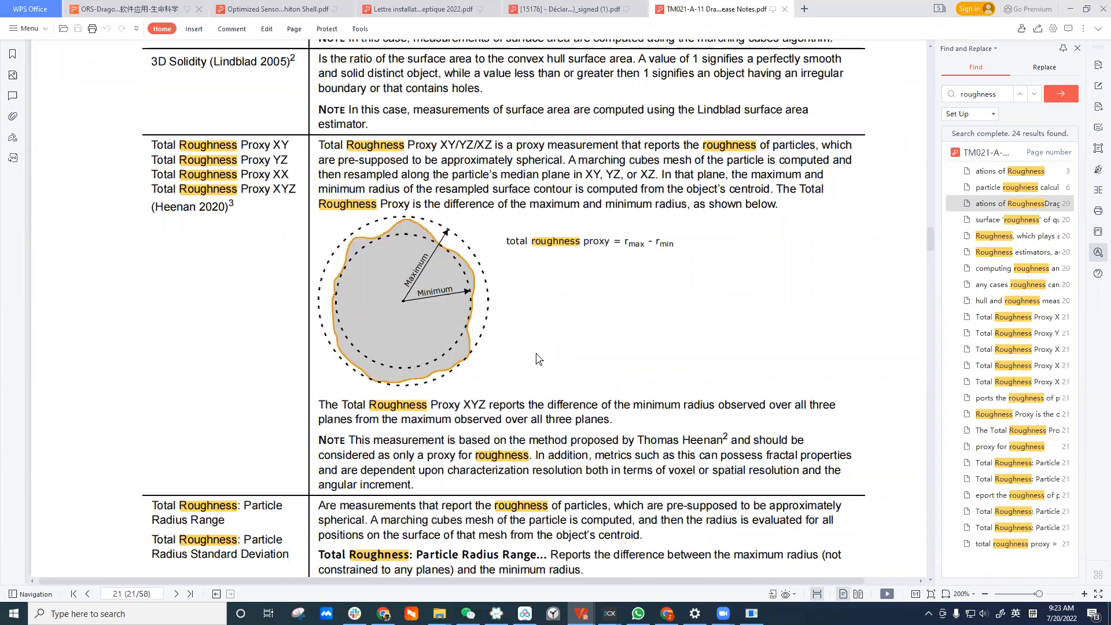
scroll(538, 358, "up", 1)
scroll(538, 359, "up", 5)
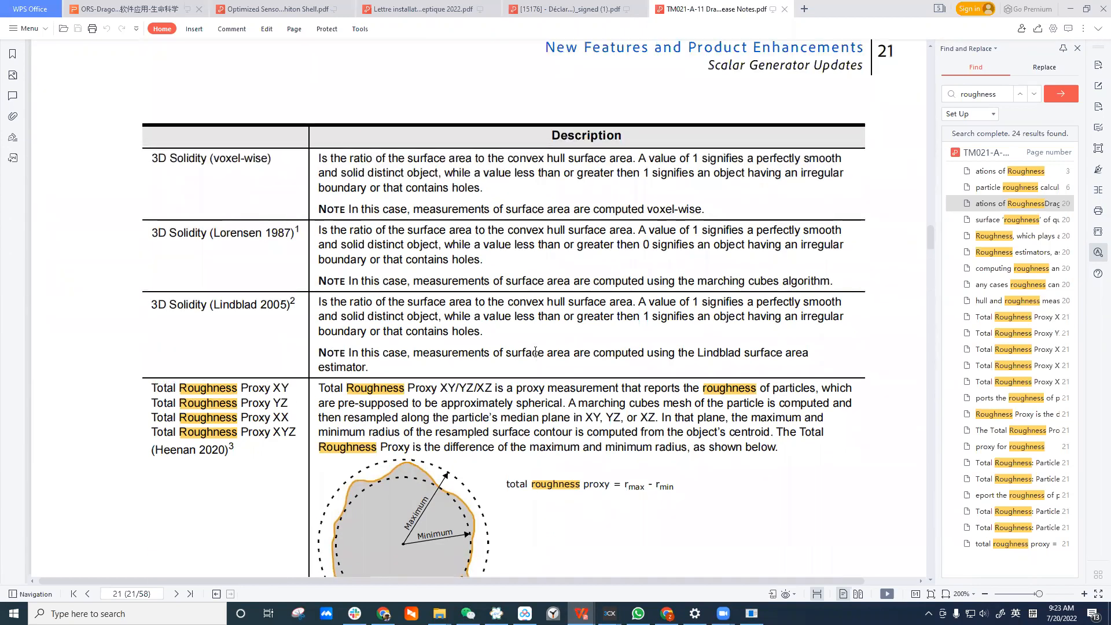
scroll(536, 351, "up", 8)
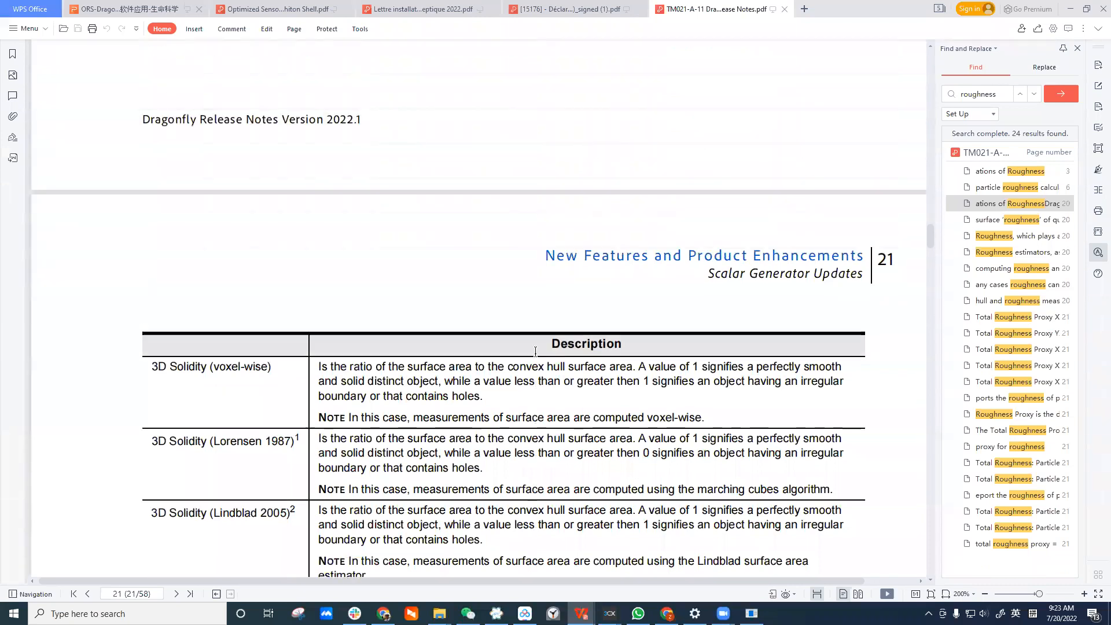
scroll(536, 359, "up", 6)
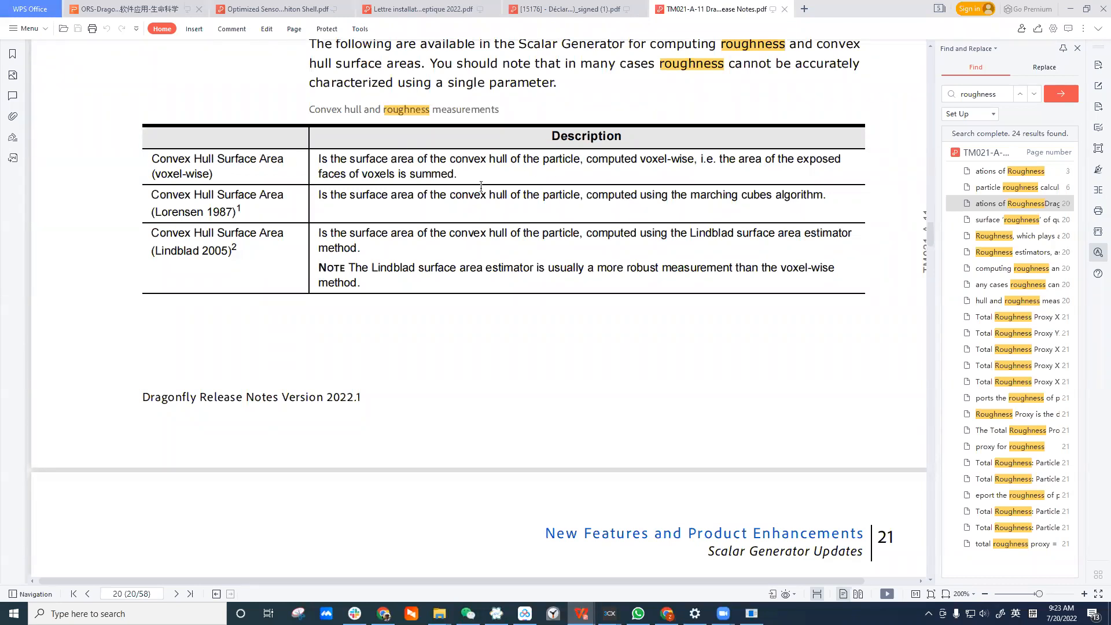
scroll(367, 187, "up", 1)
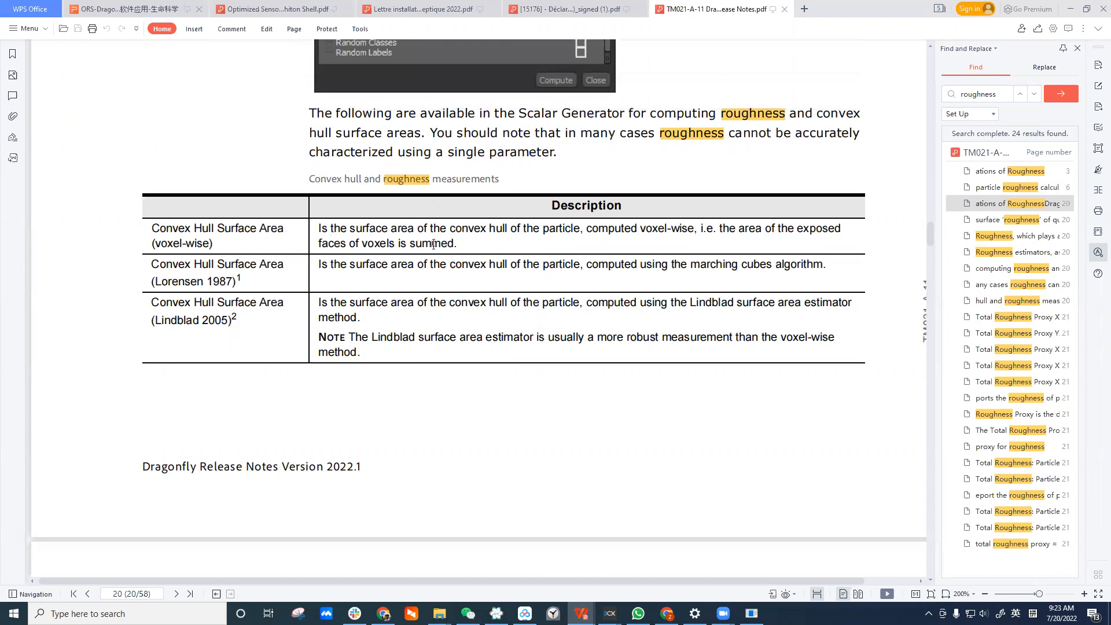
scroll(433, 245, "down", 2)
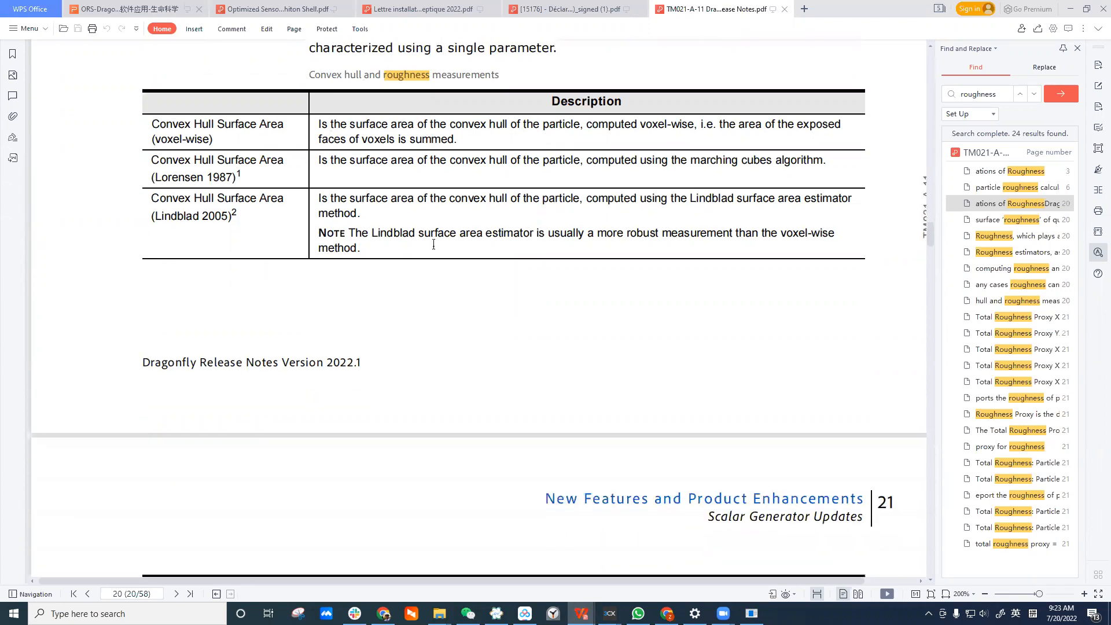
scroll(433, 244, "down", 1)
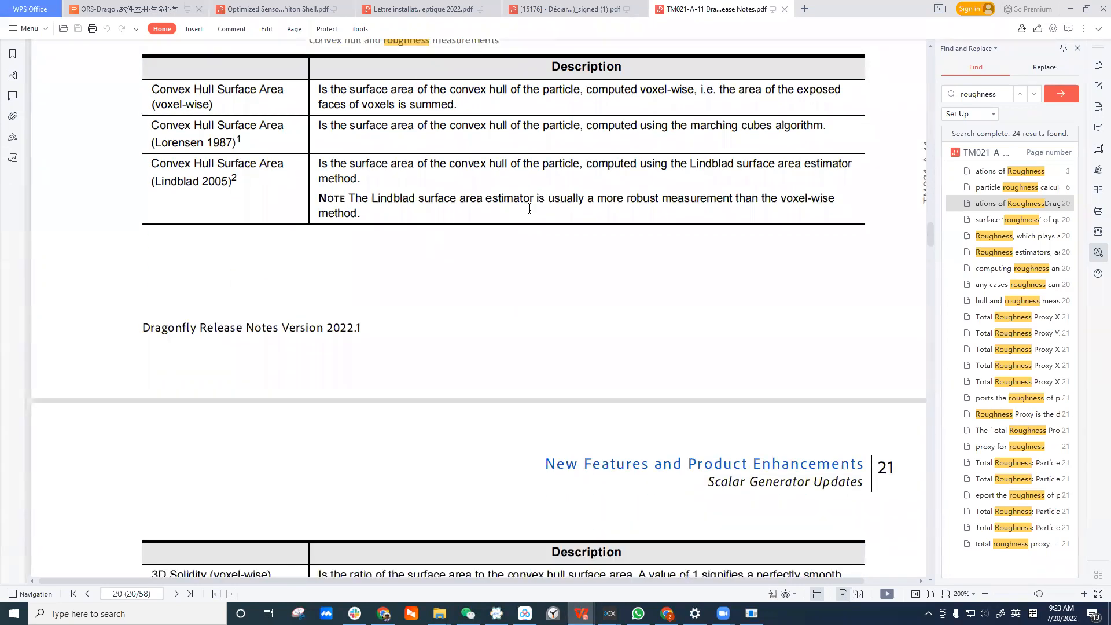
scroll(529, 209, "down", 6)
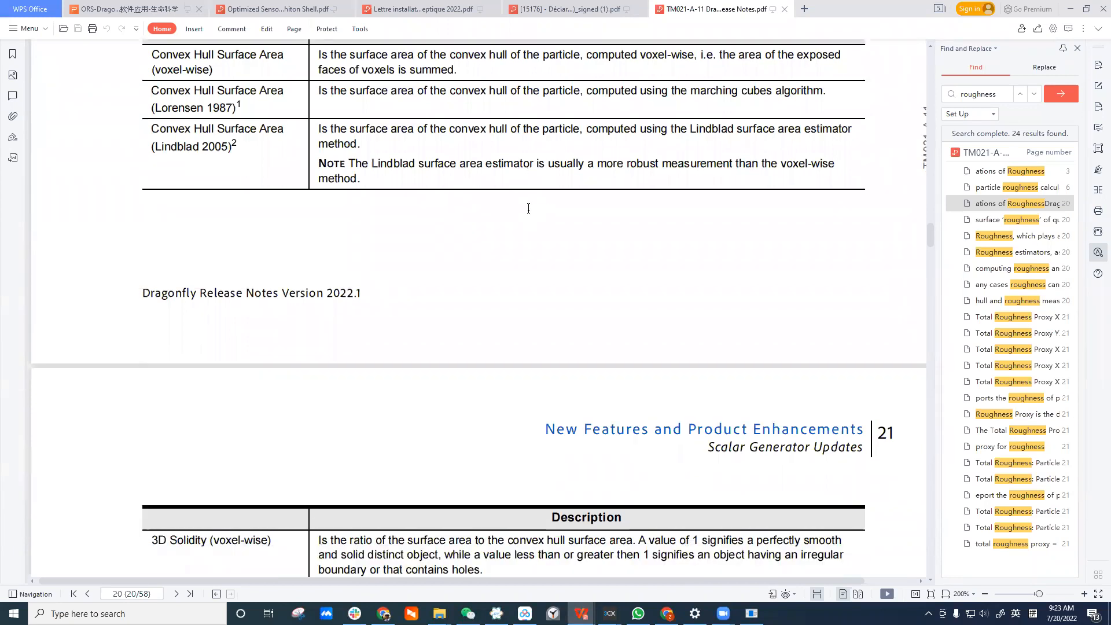
scroll(528, 209, "down", 6)
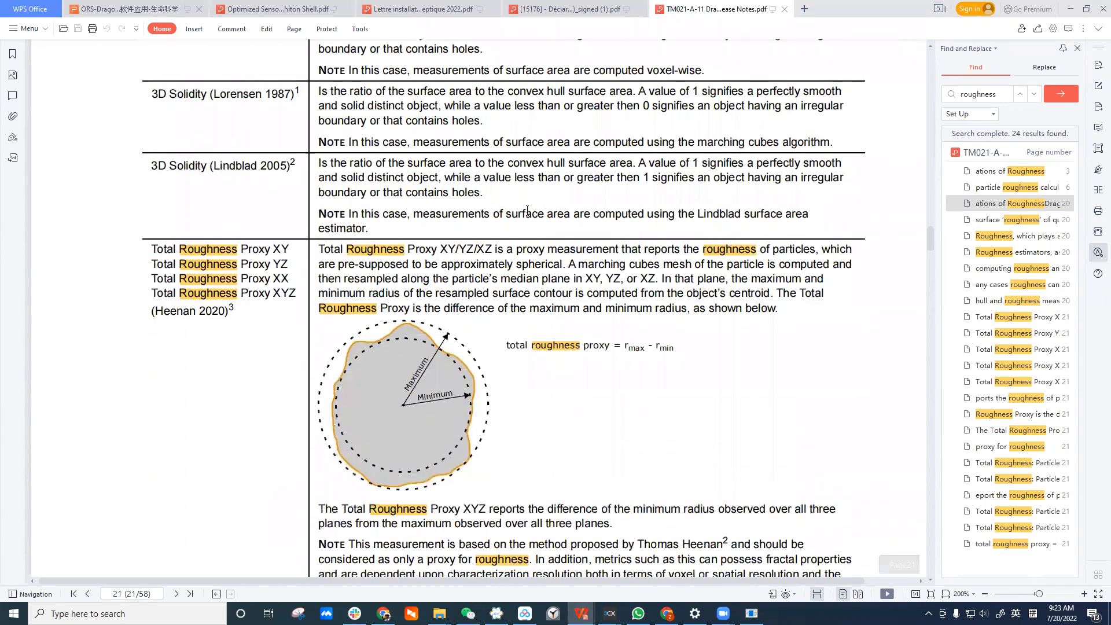
scroll(526, 213, "down", 3)
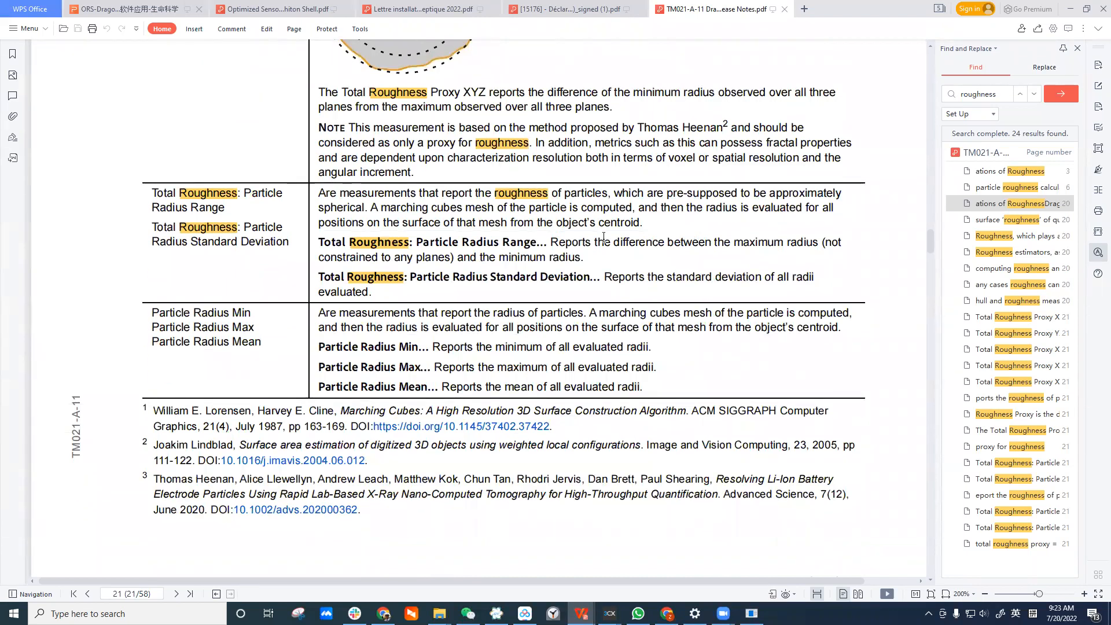
Step: Return to Neytiri Workstation, show the multi-ROI in the 3D view and inspect the particle's surface up close from another angle
left_click(752, 613)
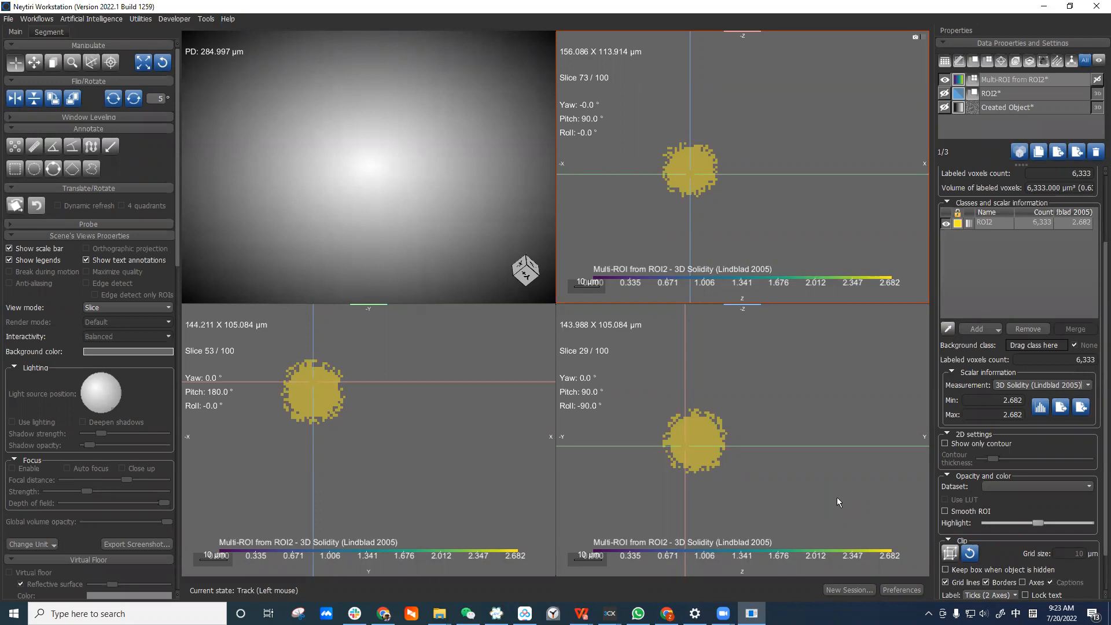
left_click(1097, 81)
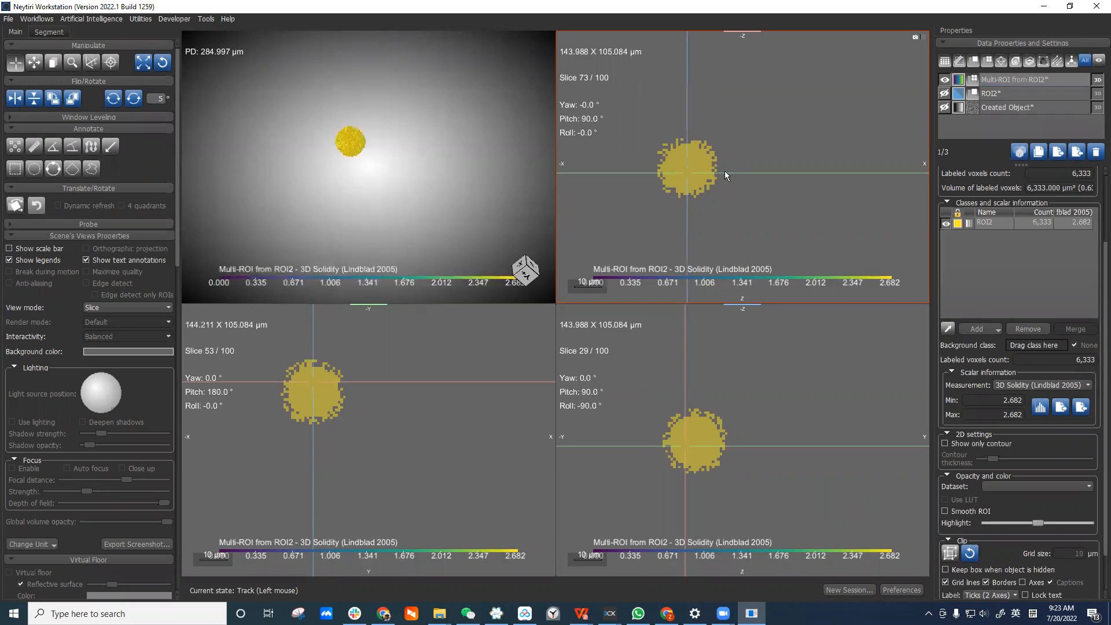
left_click(361, 141)
scroll(380, 162, "up", 5)
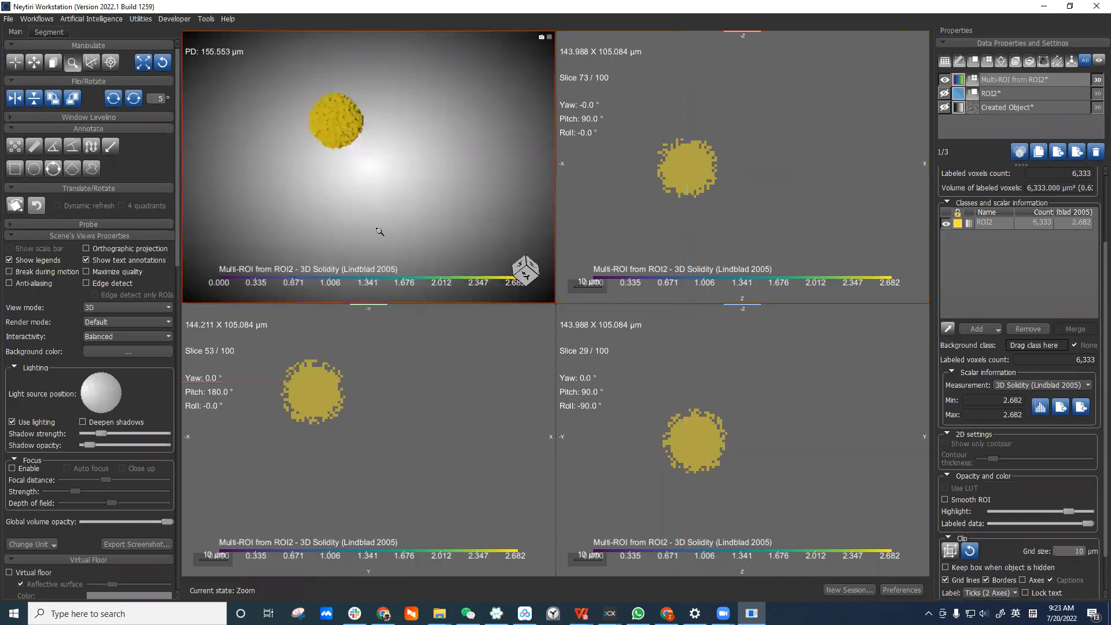
left_click_drag(379, 161, 240, 213)
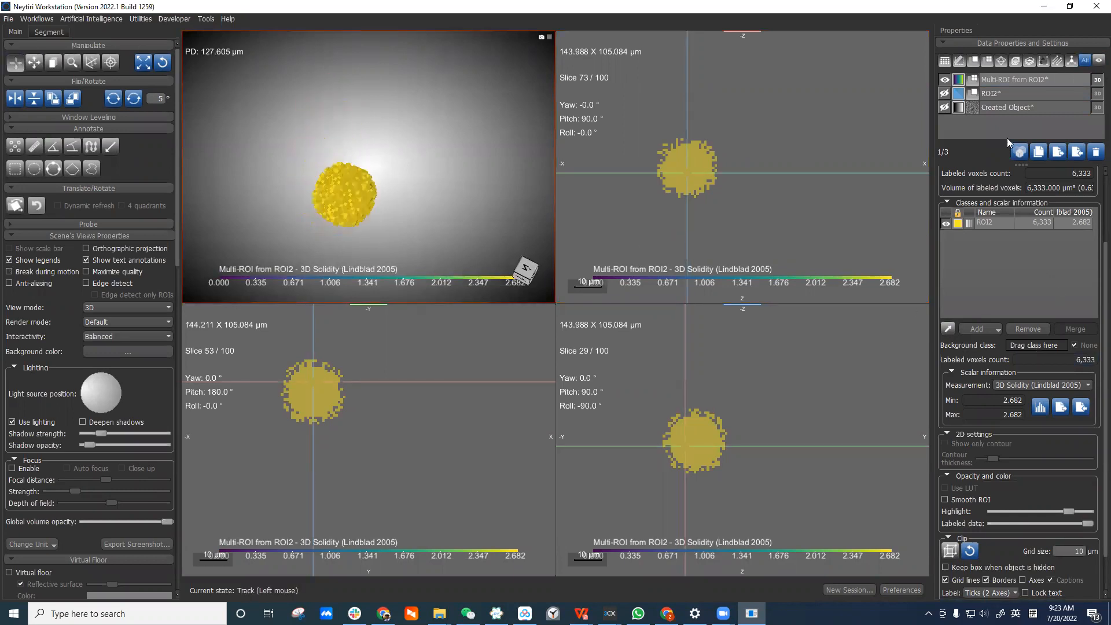
Step: Add a second class to the multi-ROI and paint a sphere into it with the multi-slice 20 µm circular brush, beside the rough particle
left_click(991, 333)
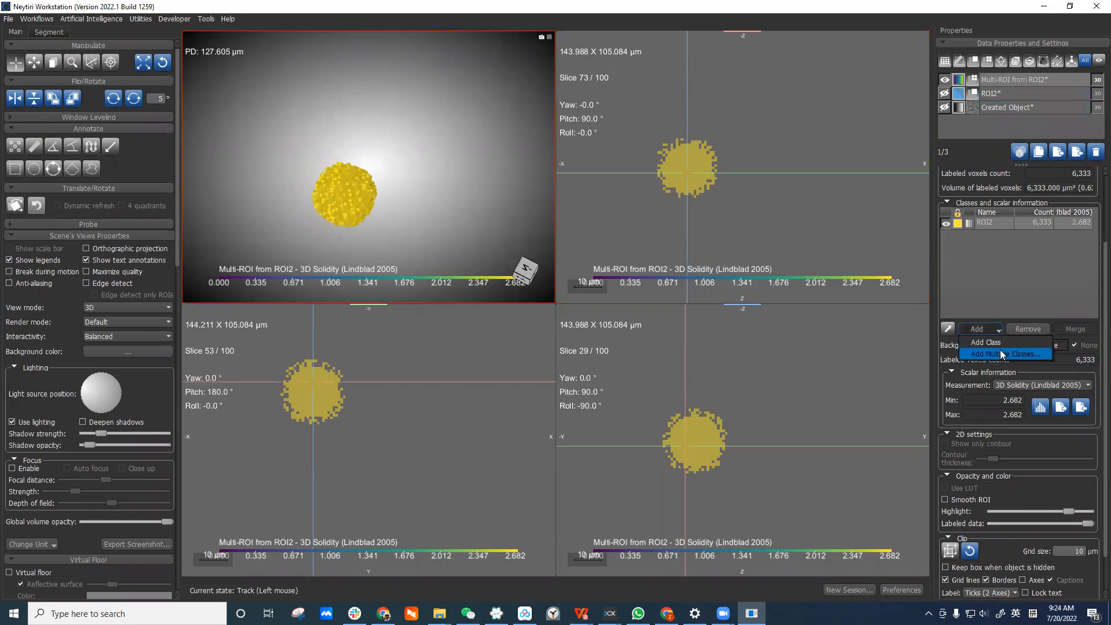
left_click(1002, 354)
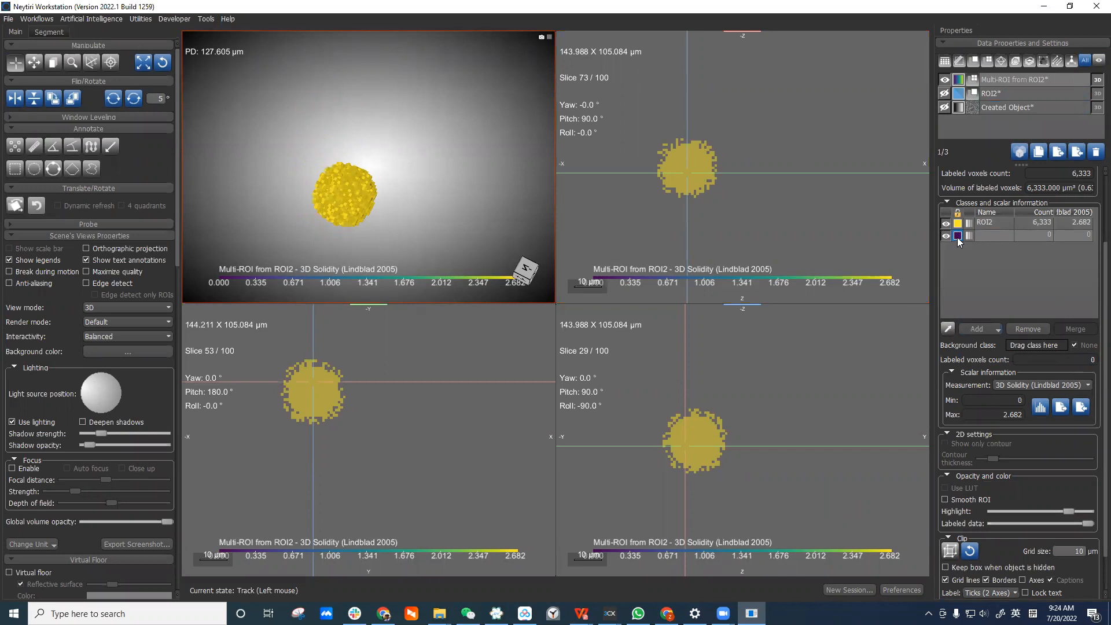
key("shift")
left_click(48, 31)
left_click(22, 577)
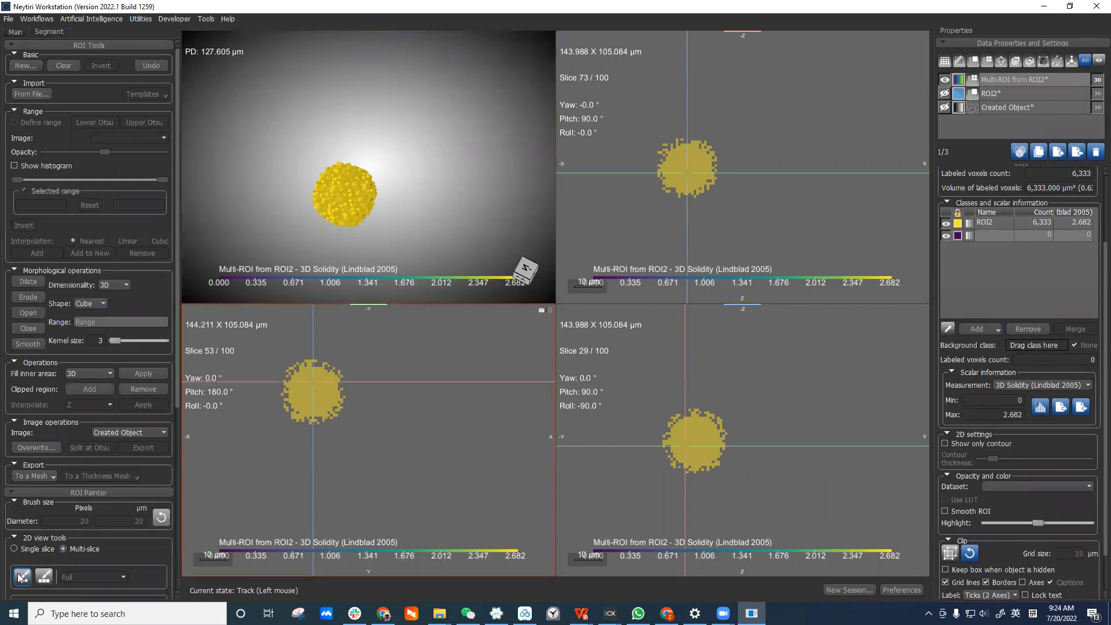
left_click(447, 428)
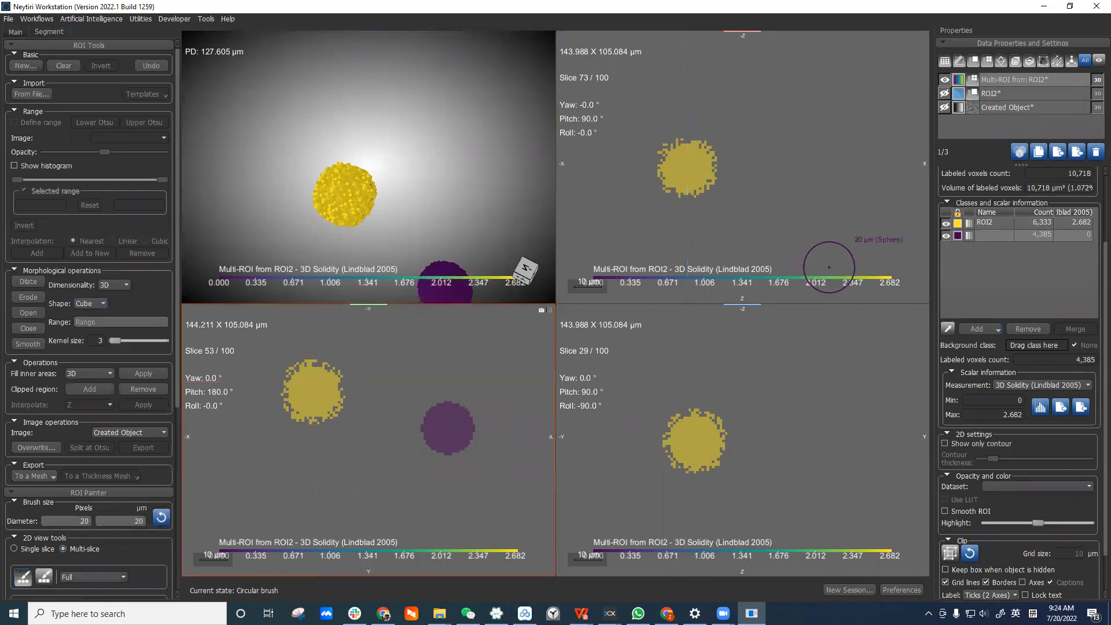
scroll(484, 136, "down", 2)
scroll(484, 135, "down", 3)
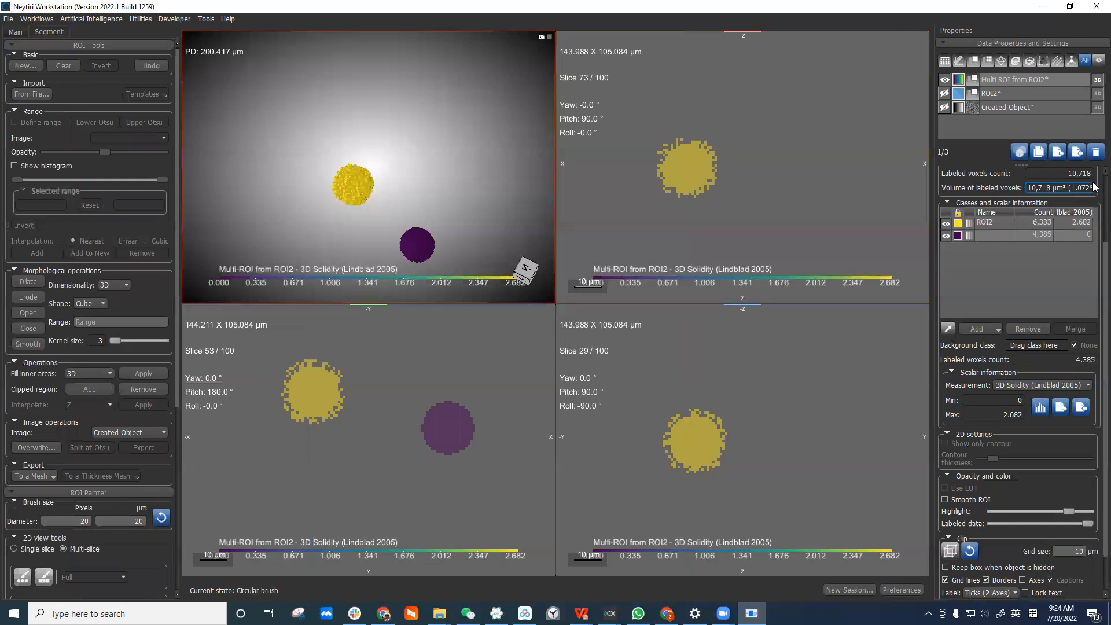
Step: Recompute 3D Solidity (Lindblad 2005) for the multi-ROI with the Scalar Generator, overwriting the existing measurement
right_click(1049, 80)
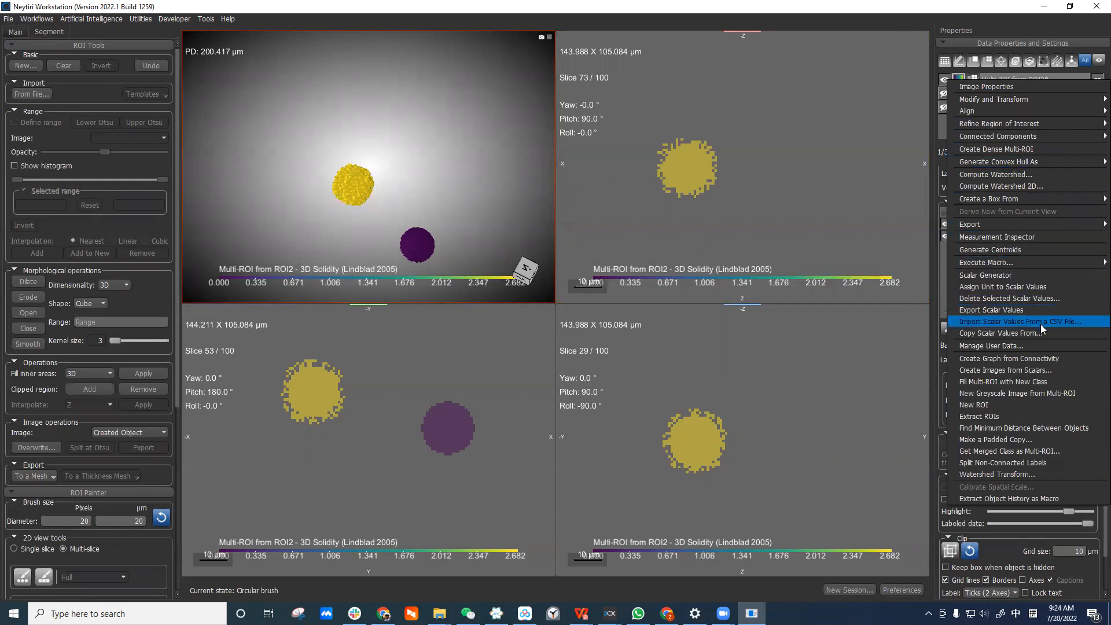
left_click(1053, 276)
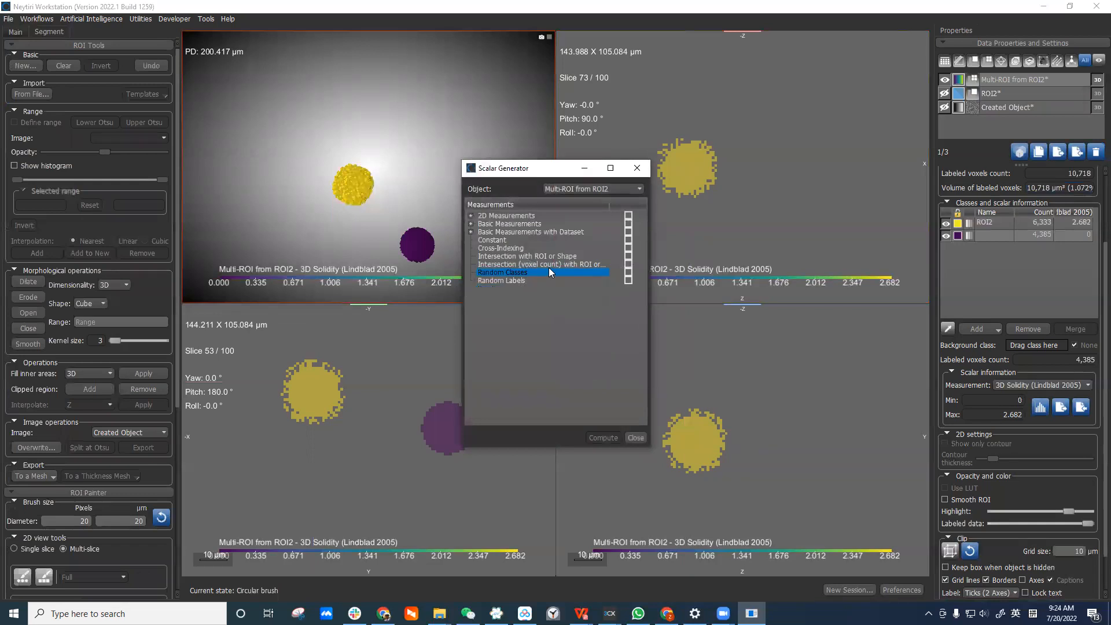
left_click(469, 223)
scroll(591, 339, "down", 9)
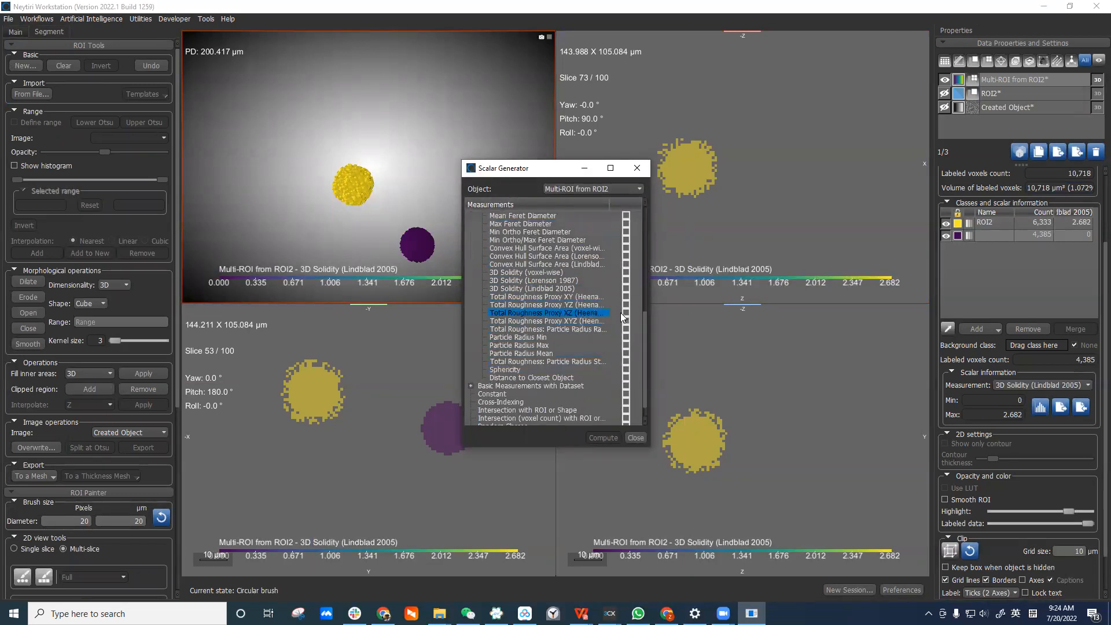
left_click(626, 289)
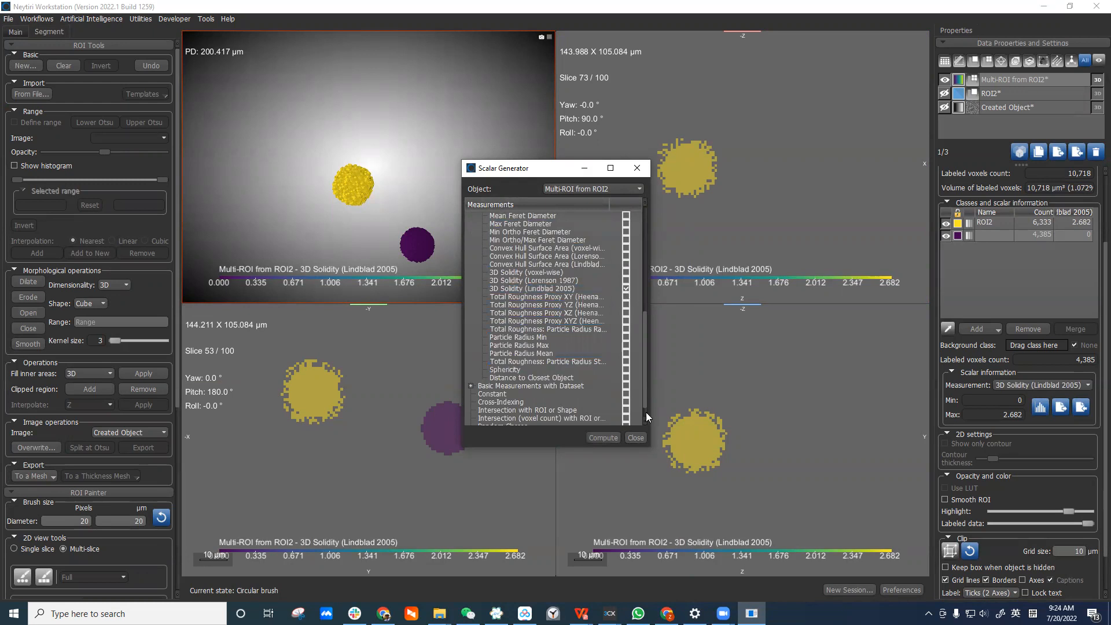
left_click(603, 437)
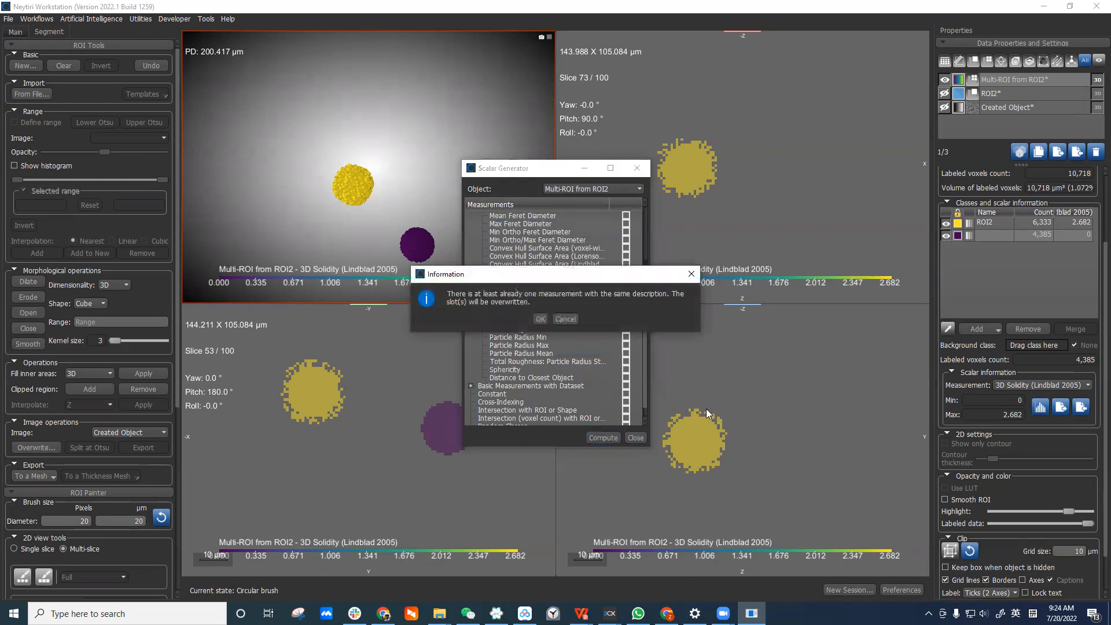
left_click(539, 323)
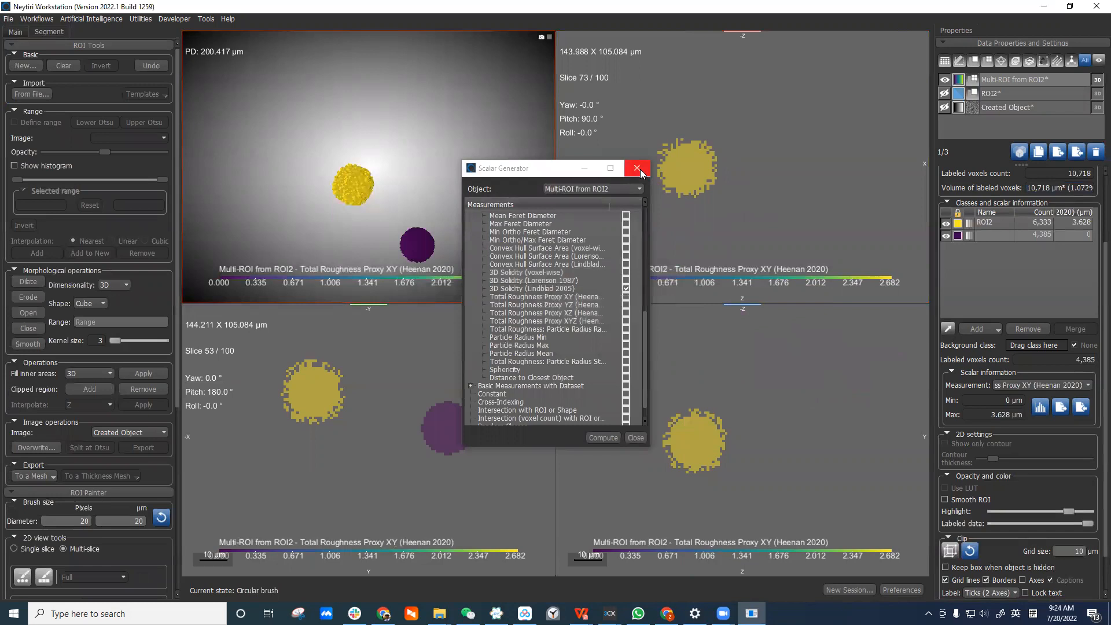
left_click(639, 169)
Step: Set the multi-ROI's displayed measurement to 3D Solidity (Lindblad 2005) and compare the rough and smooth particles in the 3D view
left_click(1041, 239)
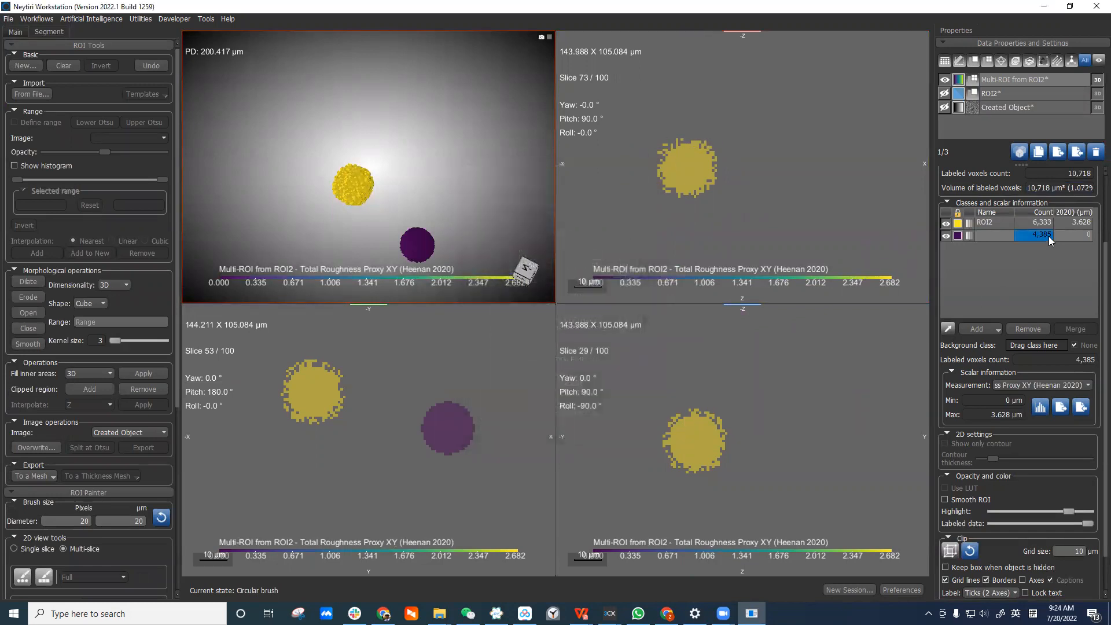
left_click(1083, 385)
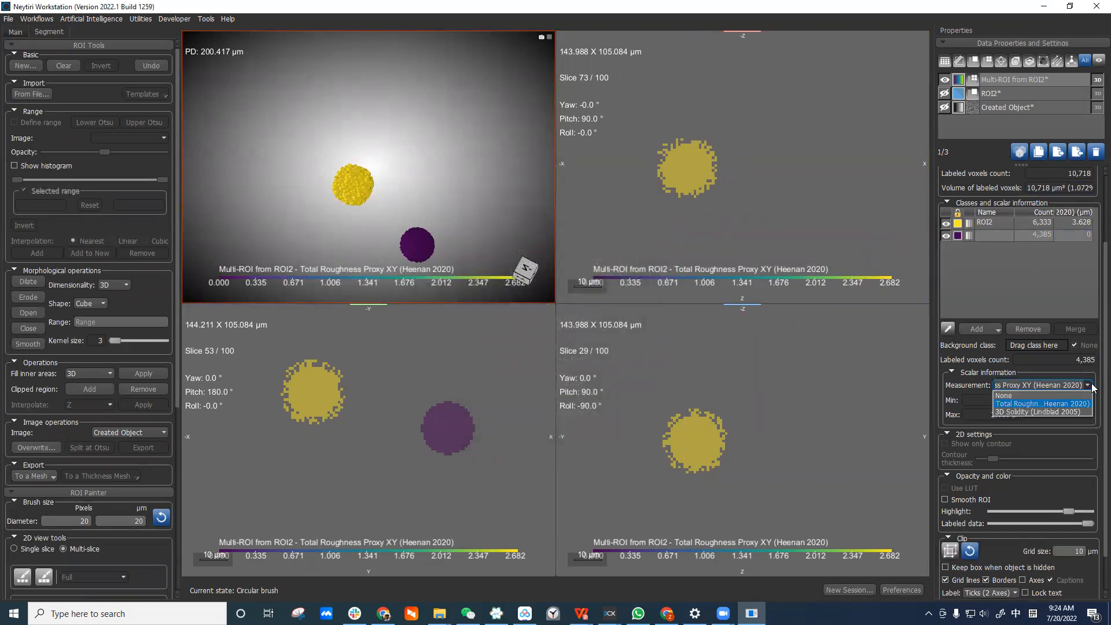
left_click(1057, 412)
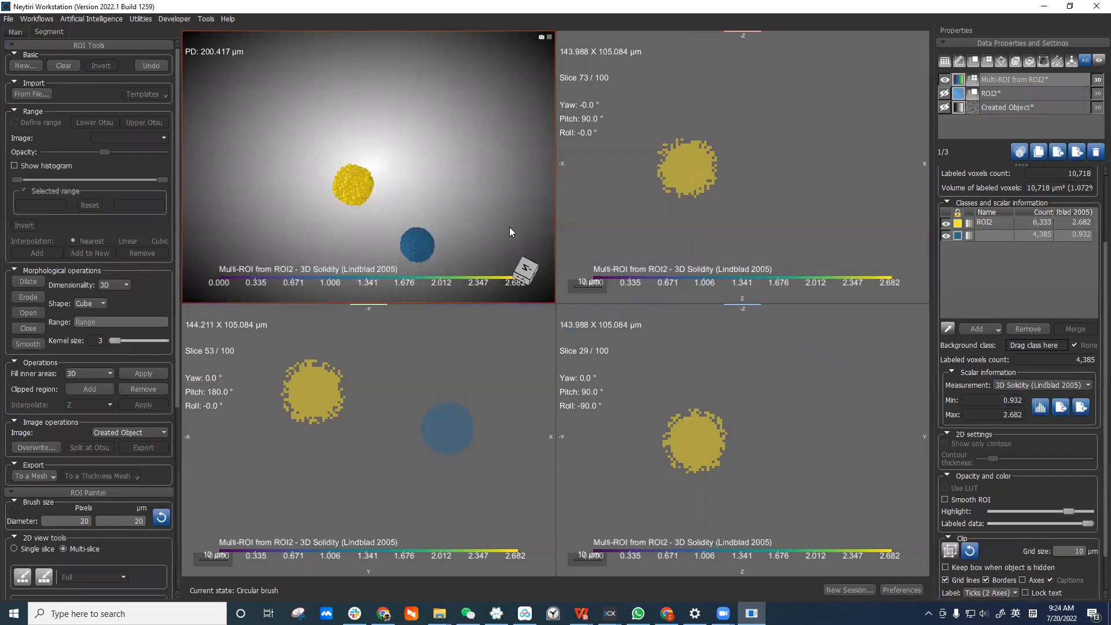
right_click_drag(483, 156, 419, 183)
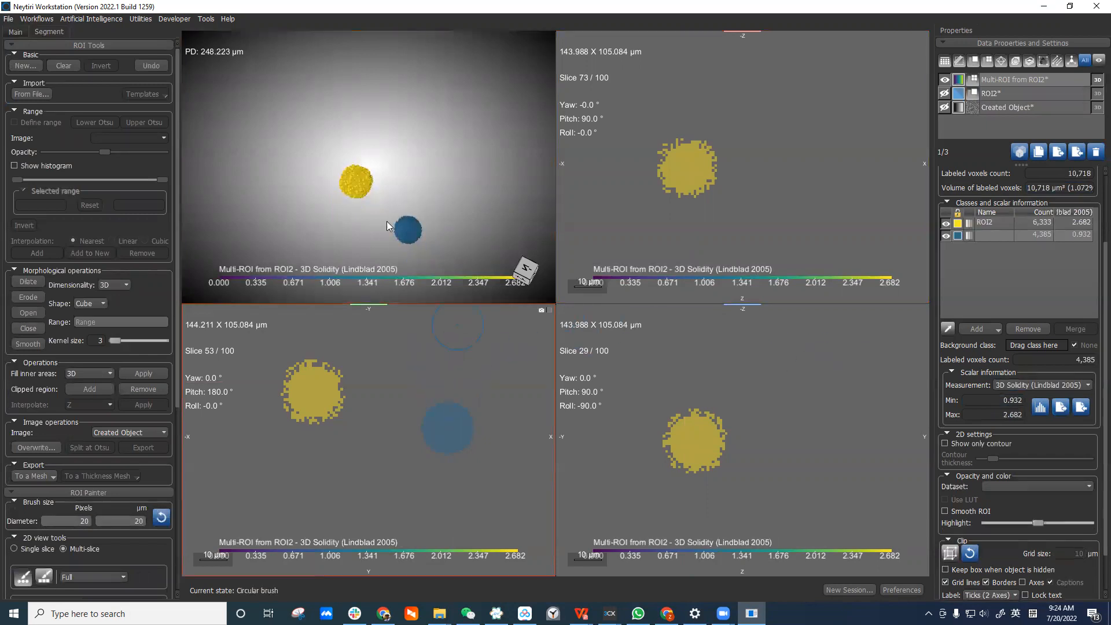
left_click_drag(377, 203, 347, 232)
left_click(994, 238)
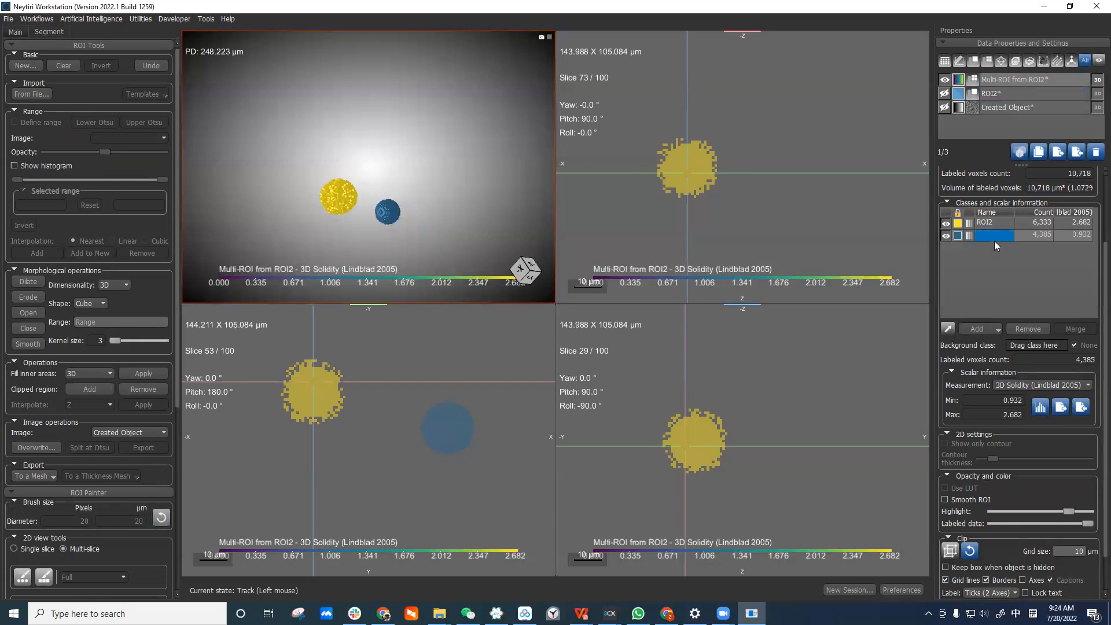
mouse_move(409, 181)
left_mouse_down()
mouse_move(366, 200)
mouse_move(405, 193)
left_mouse_up()
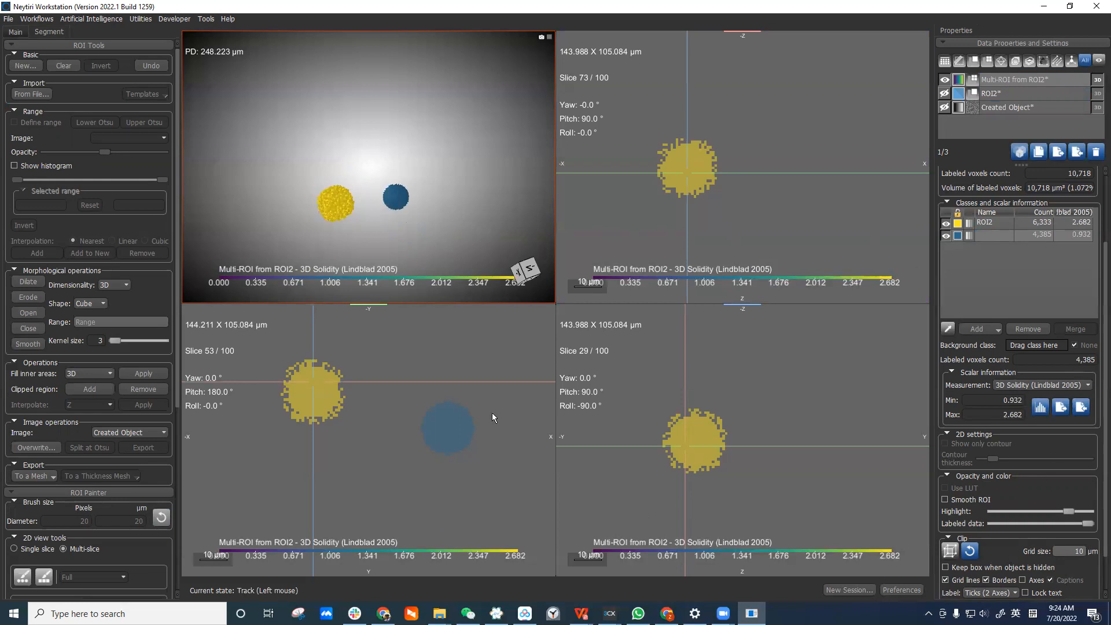
Step: Maximize the slice view containing both particles and move its 3D Solidity colour legend up, closer beneath them
double_click(519, 400)
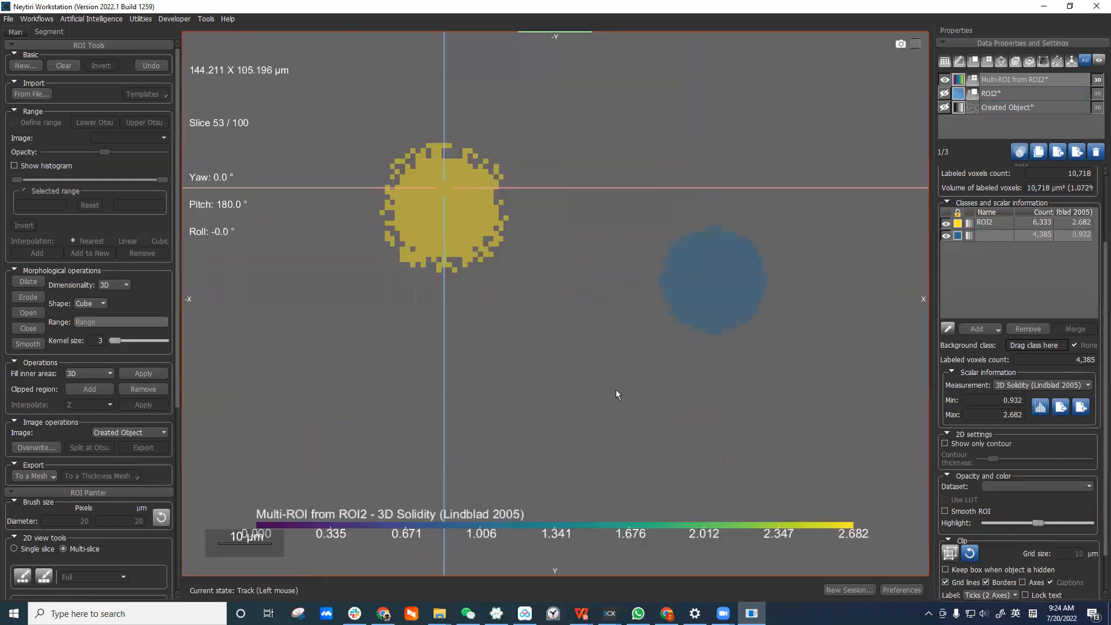
middle_click_drag(636, 374, 591, 312)
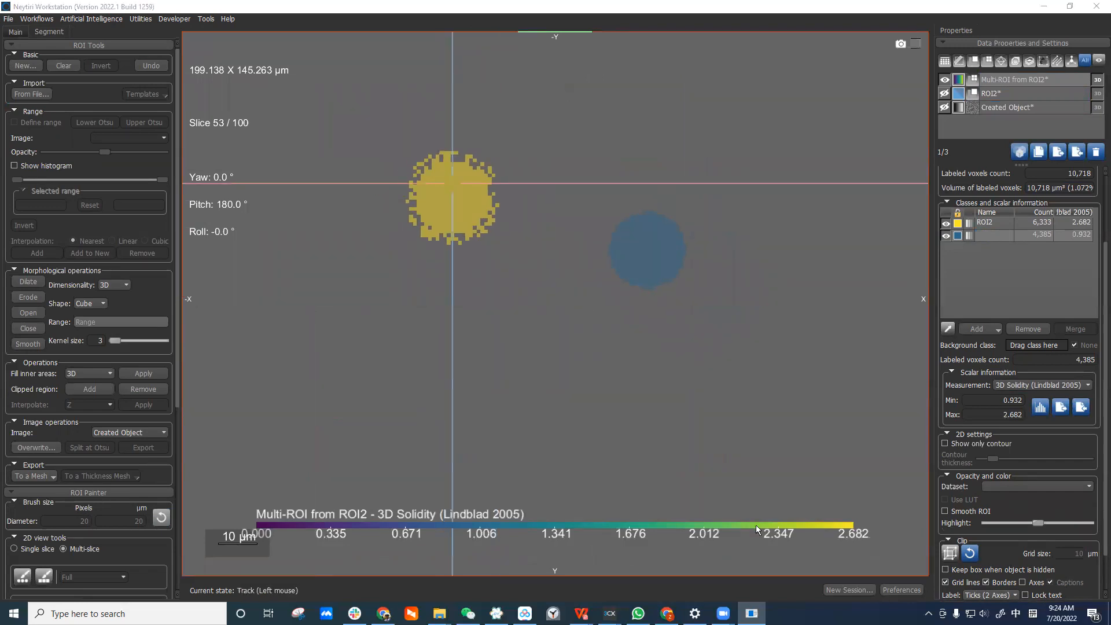
left_click_drag(619, 513, 734, 386)
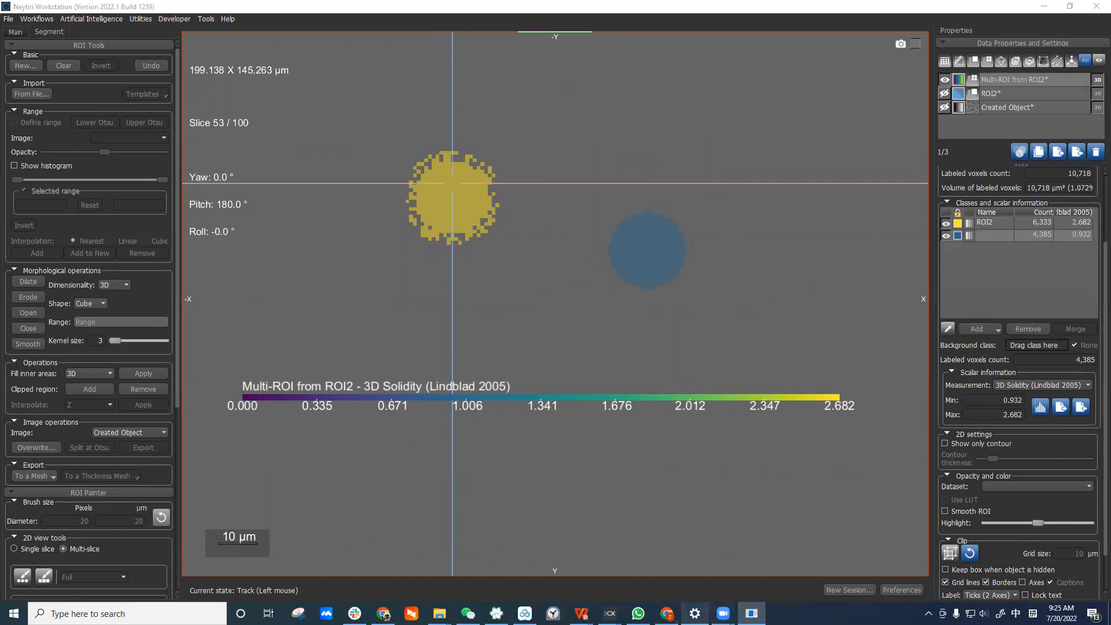
Step: Switch to the release notes PDF and review the Total Roughness Proxy, 3D Solidity and Convex Hull Surface Area descriptions on pages 20 and 21
mouse_move(666, 613)
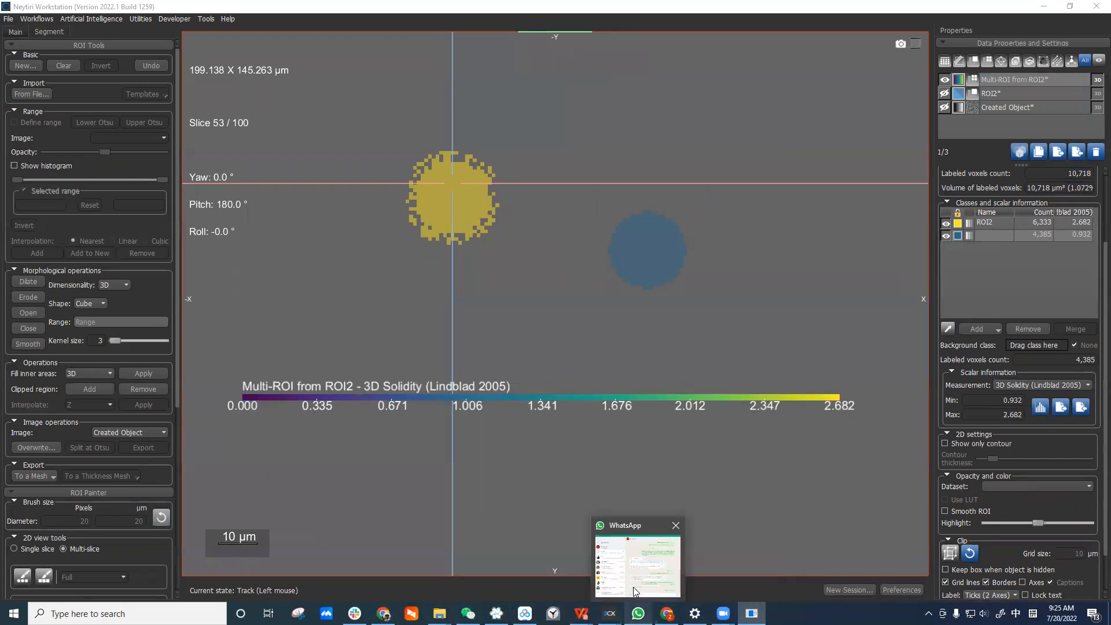
mouse_move(581, 613)
left_click(828, 557)
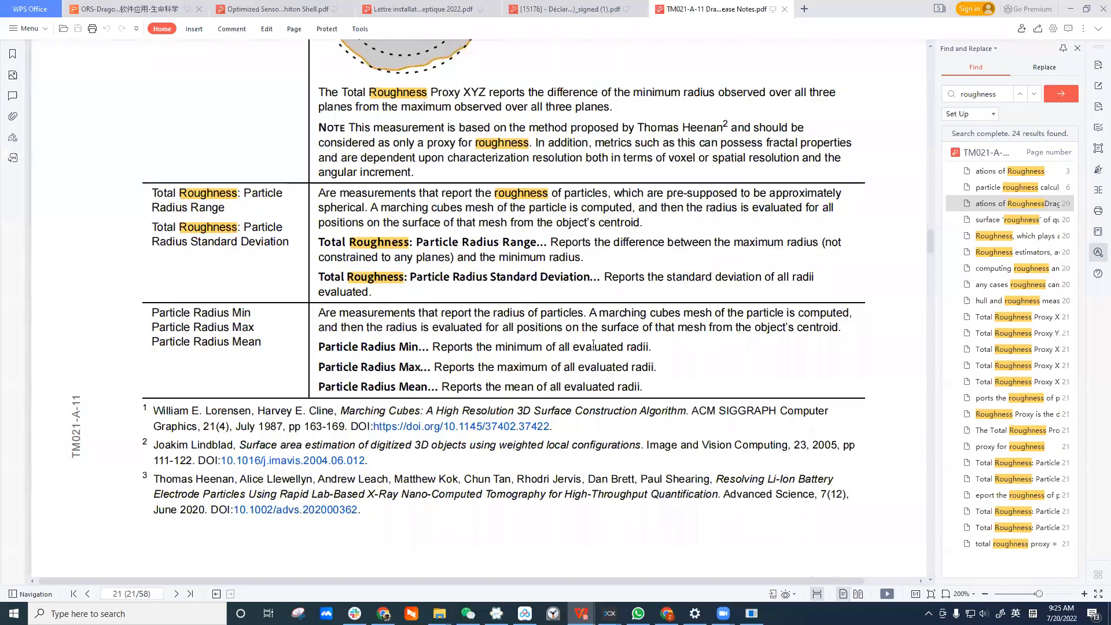
scroll(594, 373, "up", 2)
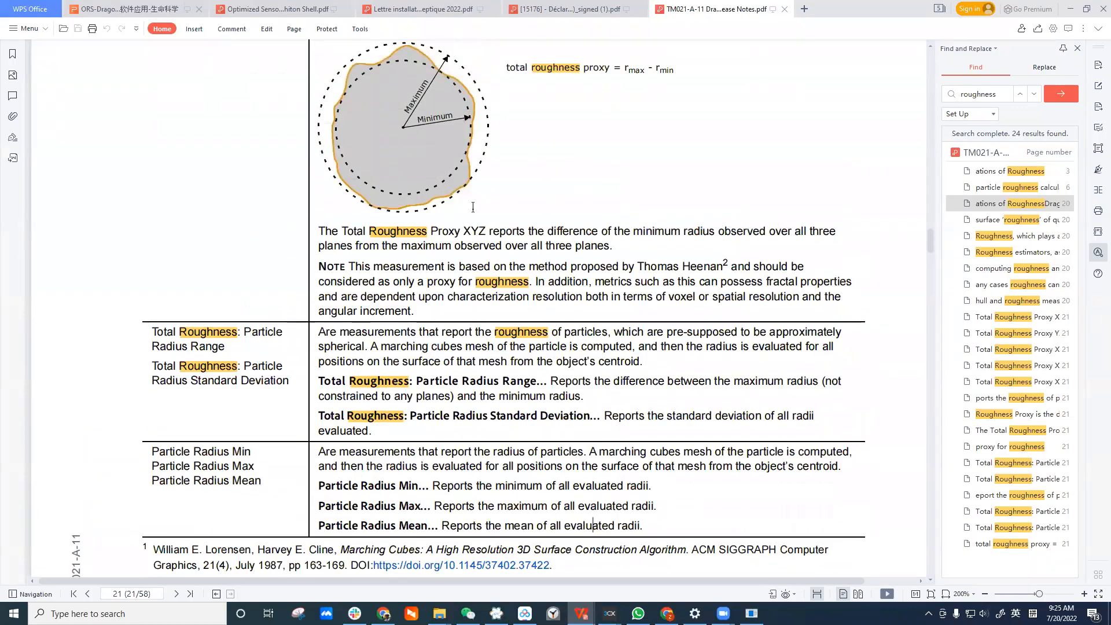
scroll(473, 206, "up", 2)
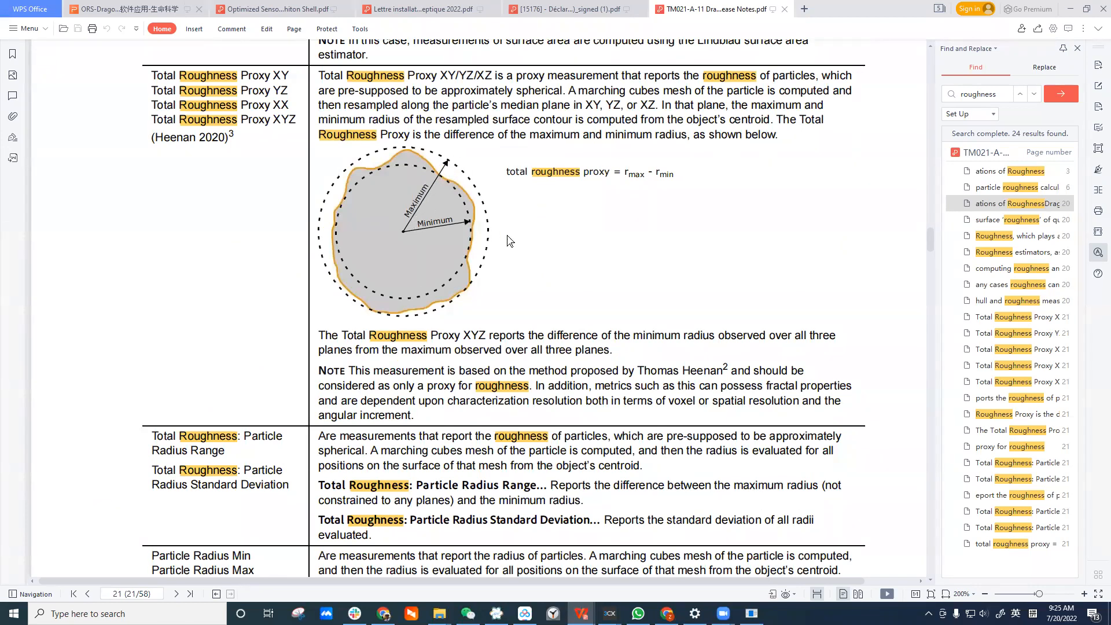
scroll(507, 241, "up", 1)
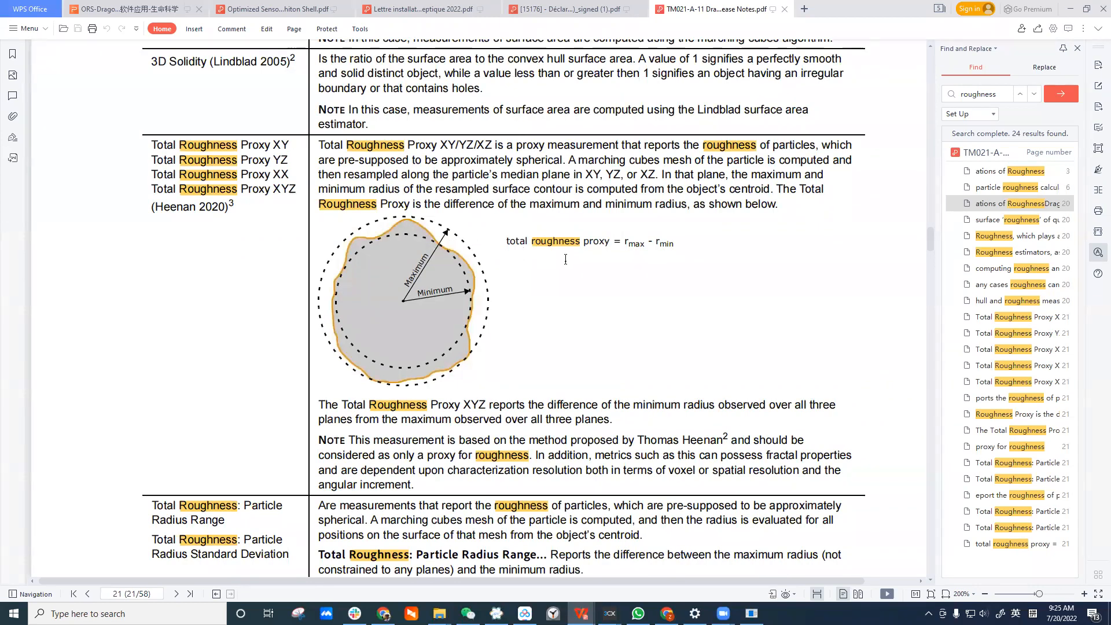
scroll(657, 327, "up", 5)
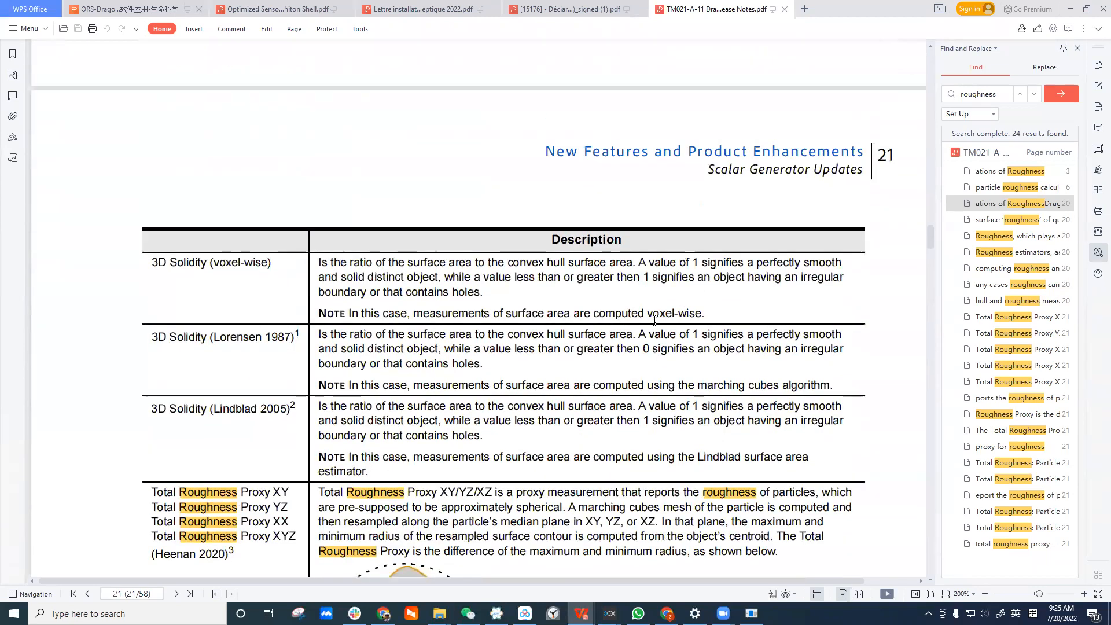
scroll(655, 320, "up", 6)
left_click_drag(215, 160, 284, 160)
left_click(773, 170)
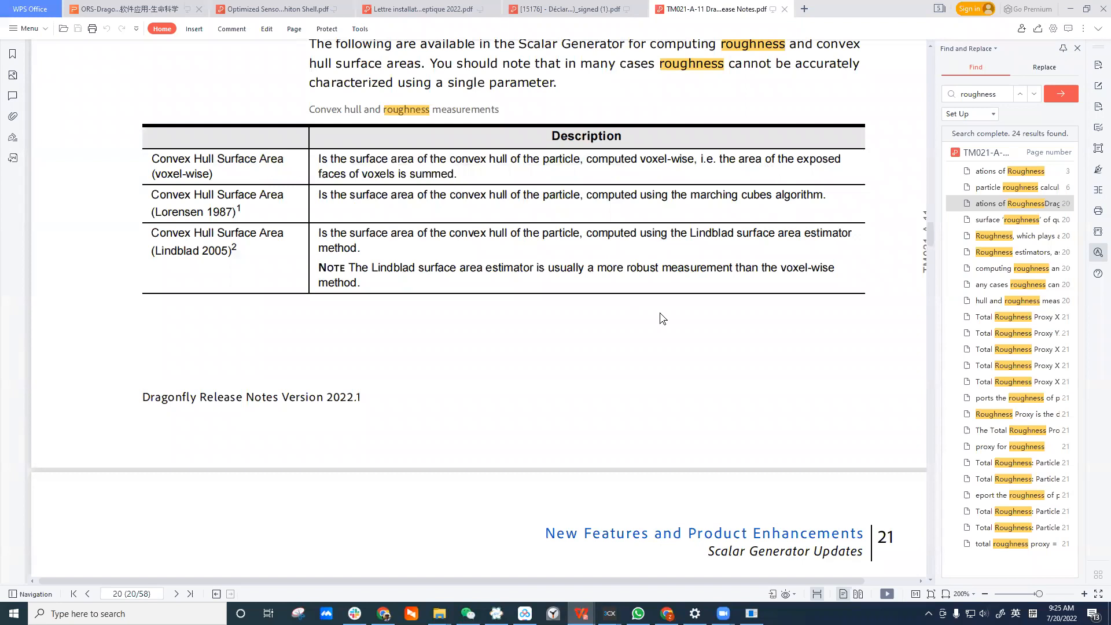
scroll(660, 316, "down", 2)
scroll(664, 319, "down", 5)
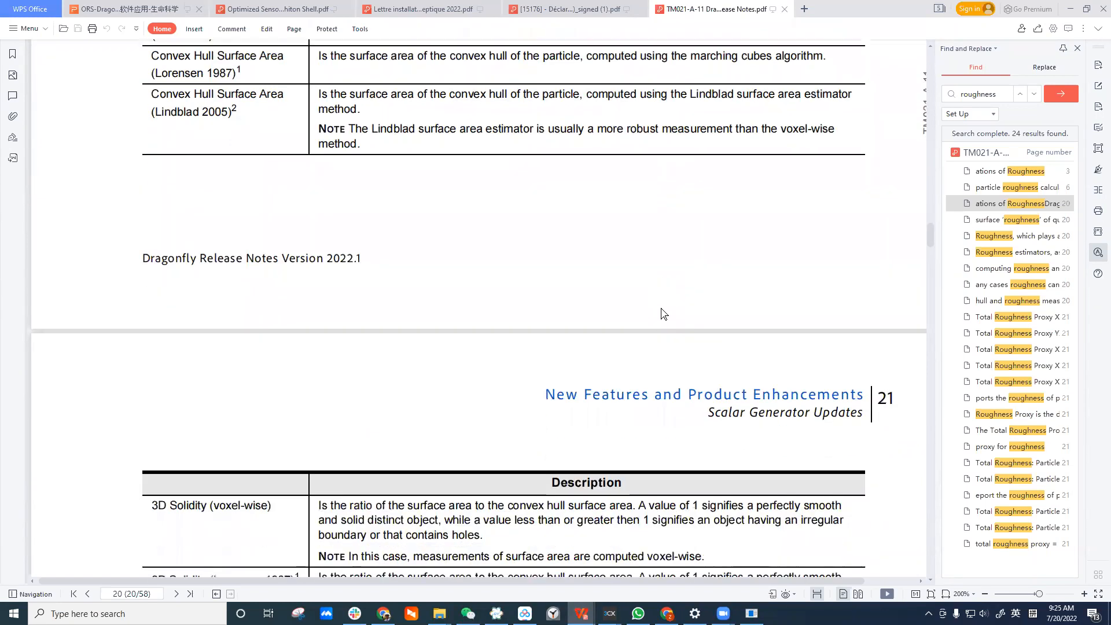
scroll(661, 293, "down", 2)
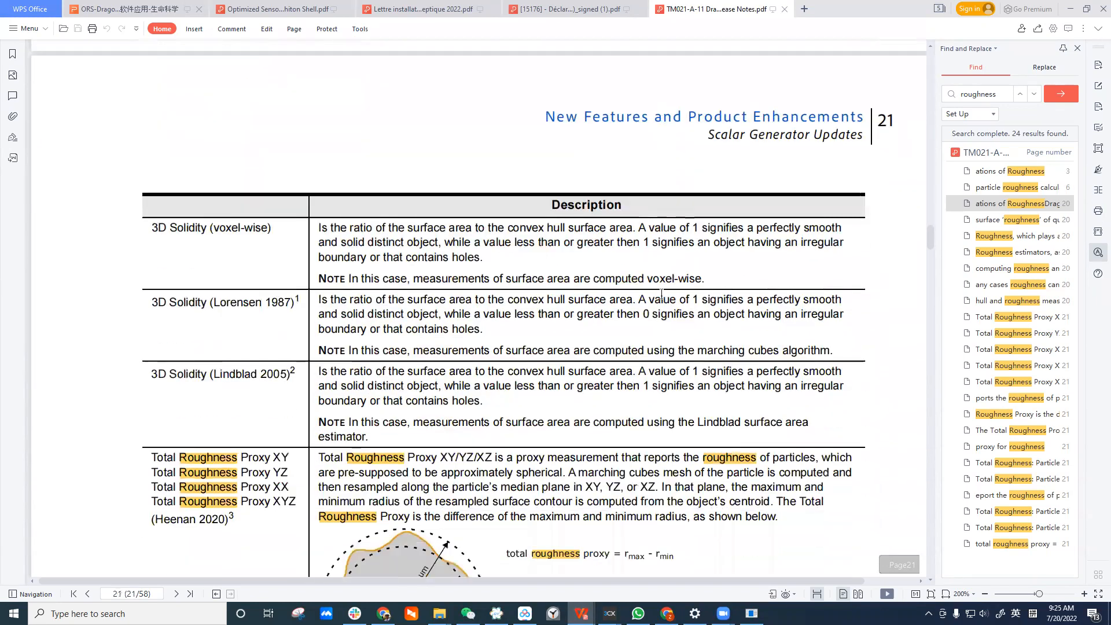
scroll(661, 291, "down", 4)
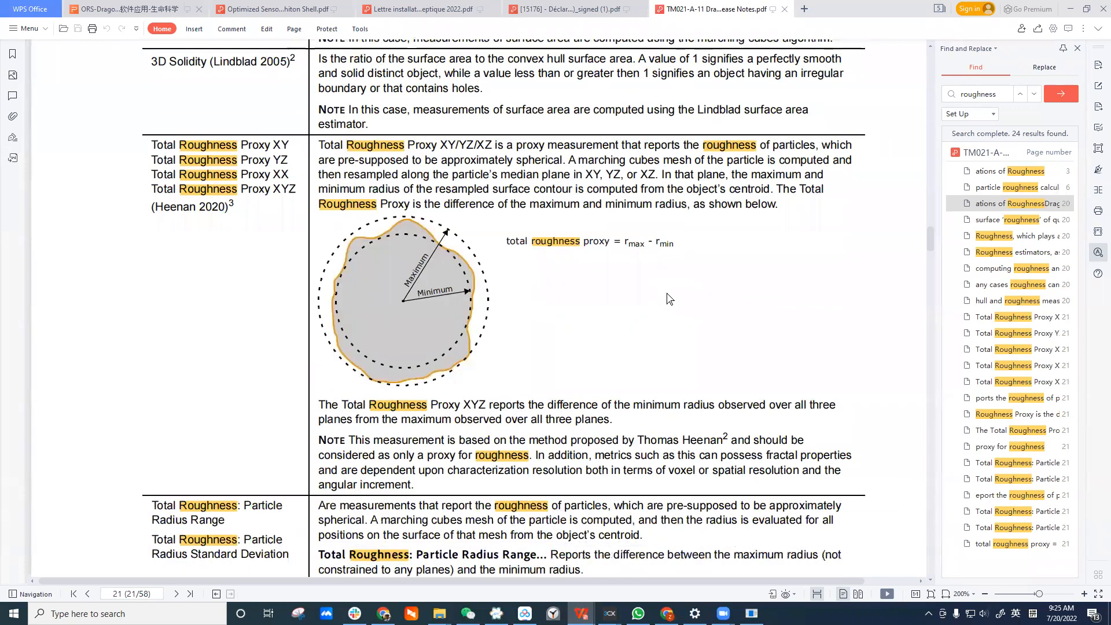
Step: Return to Neytiri Workstation and restore the four-view layout from the maximized slice view
key("shift")
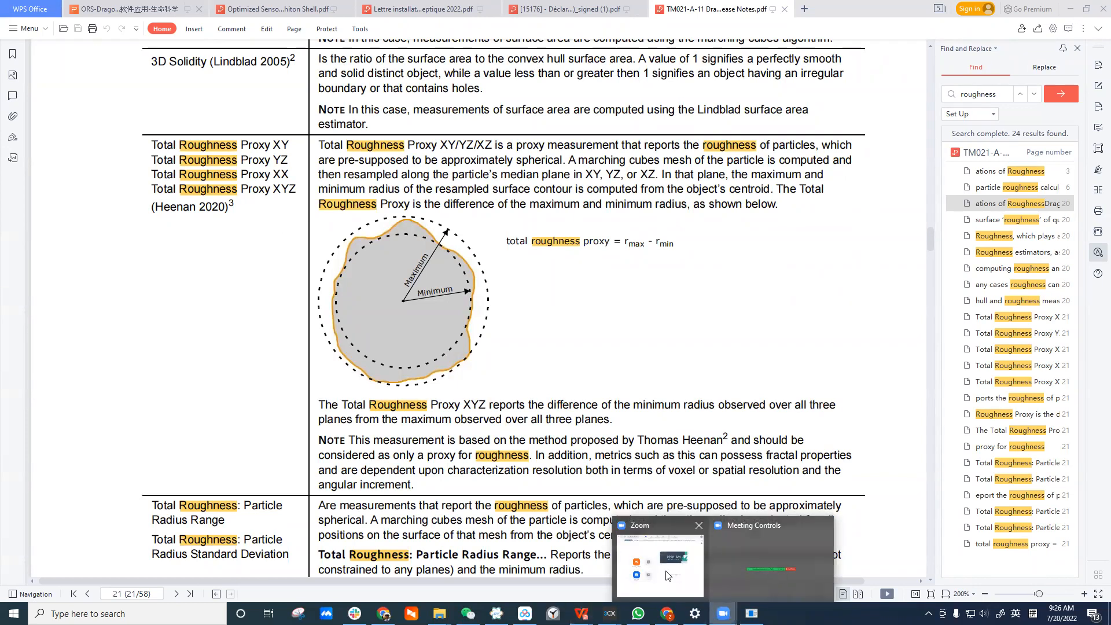
left_click(751, 613)
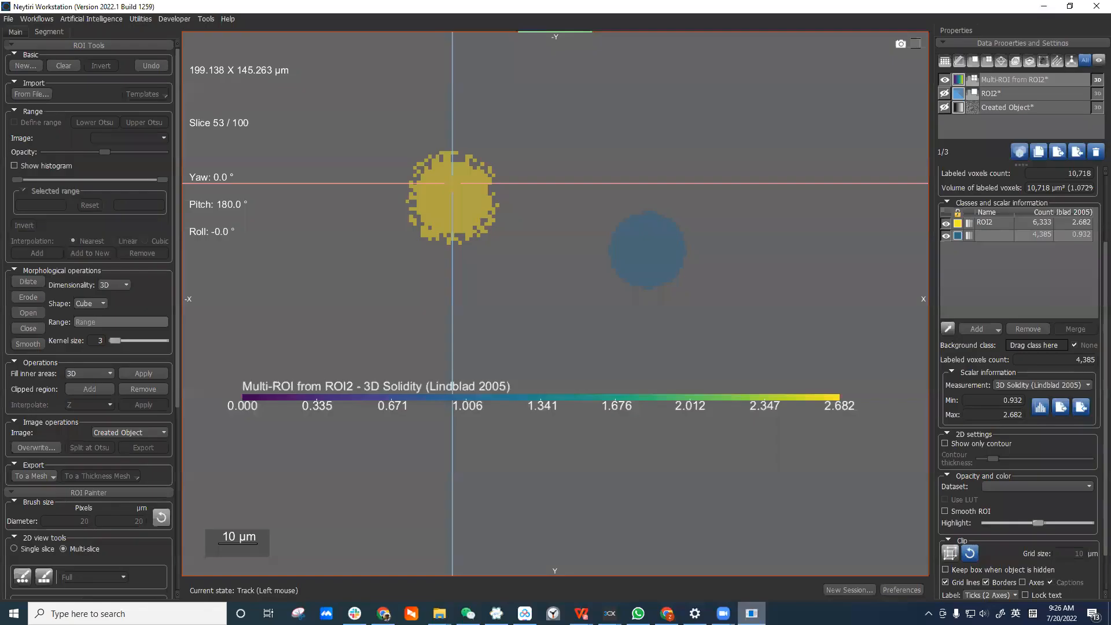
double_click(814, 326)
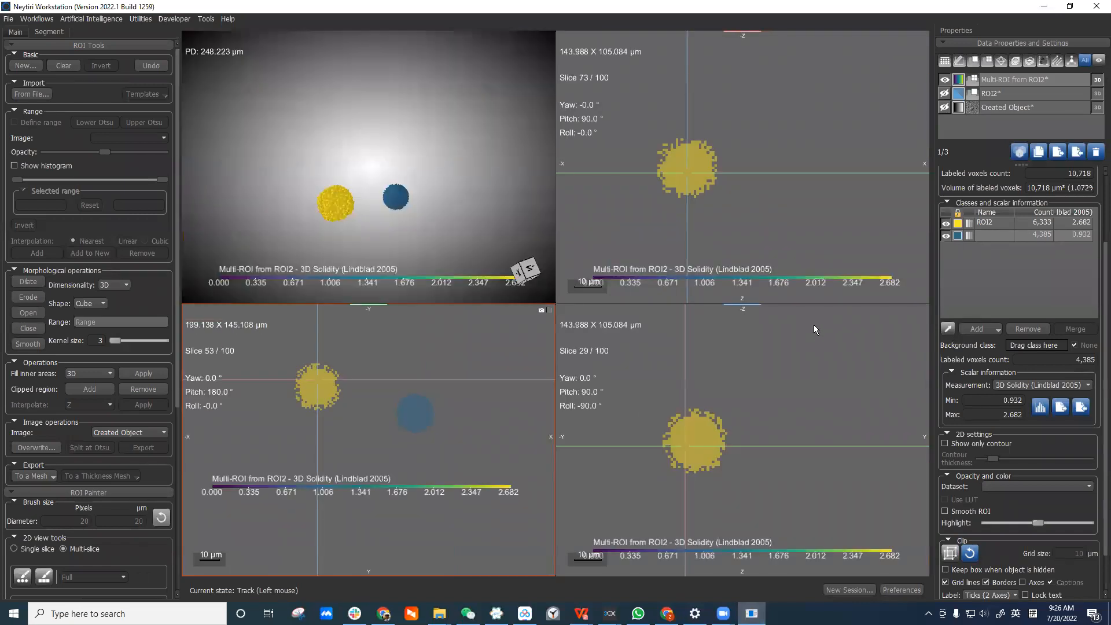